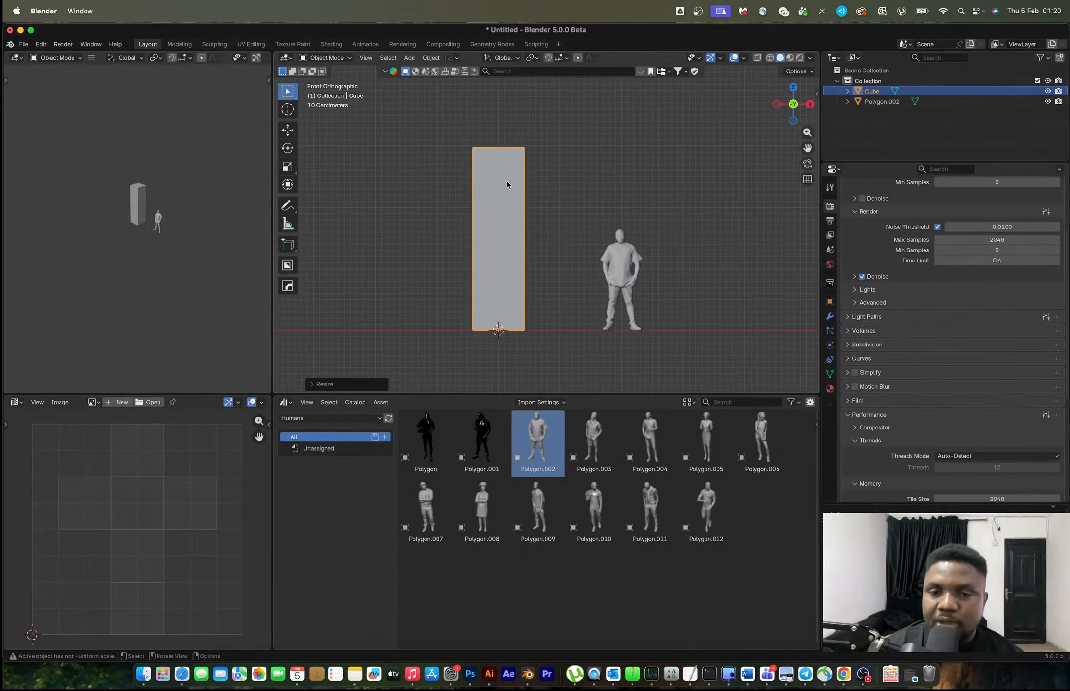
Step: Delete the tall box and add a cylinder mesh at the world origin
key(x)
click(506, 181)
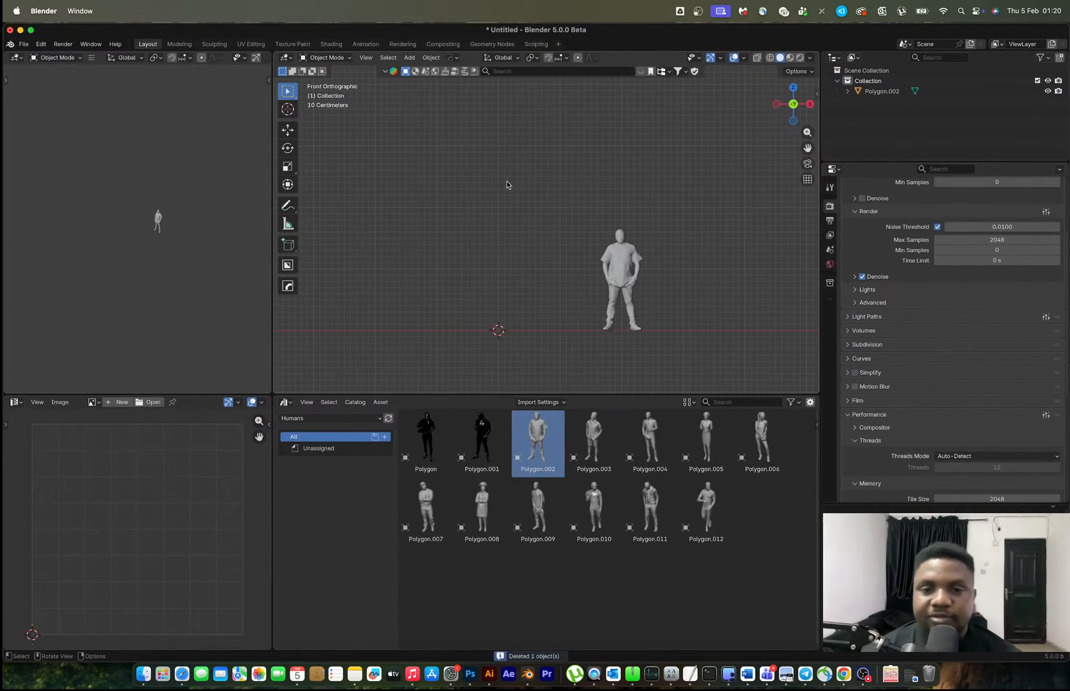
key(shift+a)
mouse_move(507, 183)
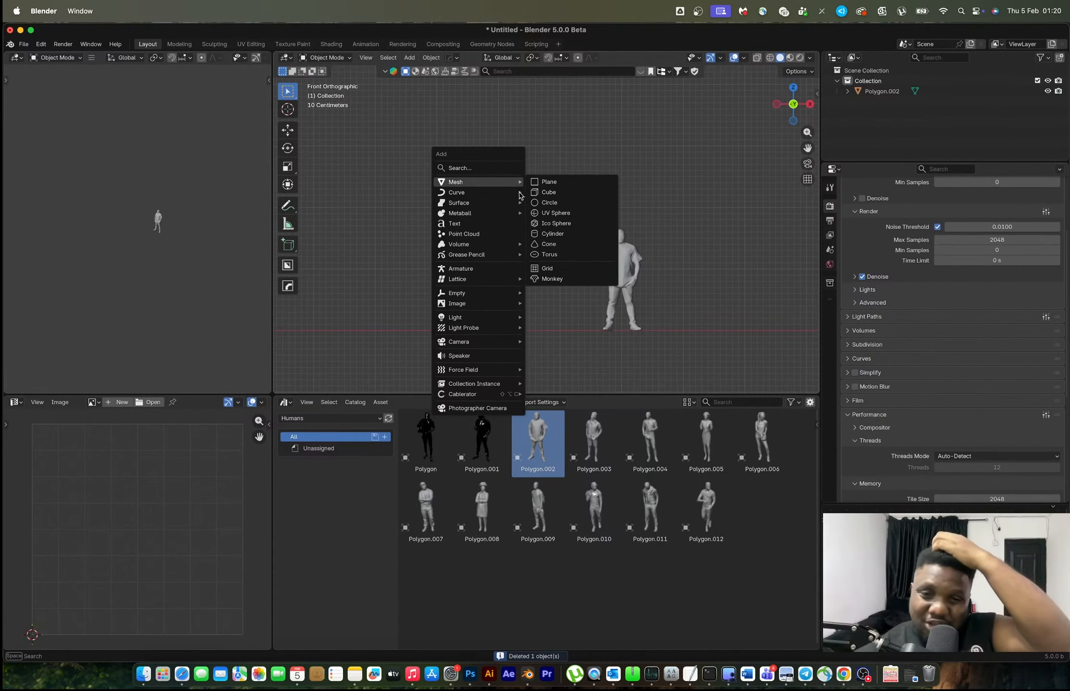
click(551, 233)
Step: Scale the cylinder down and stretch it along Z into a thin pole about twice the human figure's height
key(s)
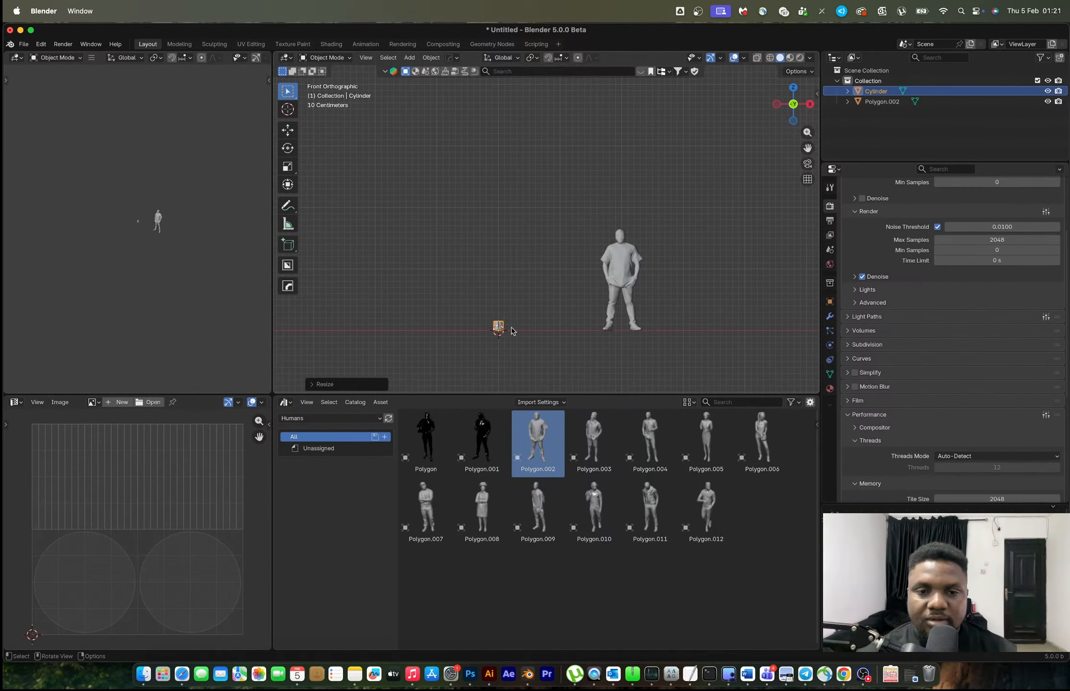
key(z)
click(767, 286)
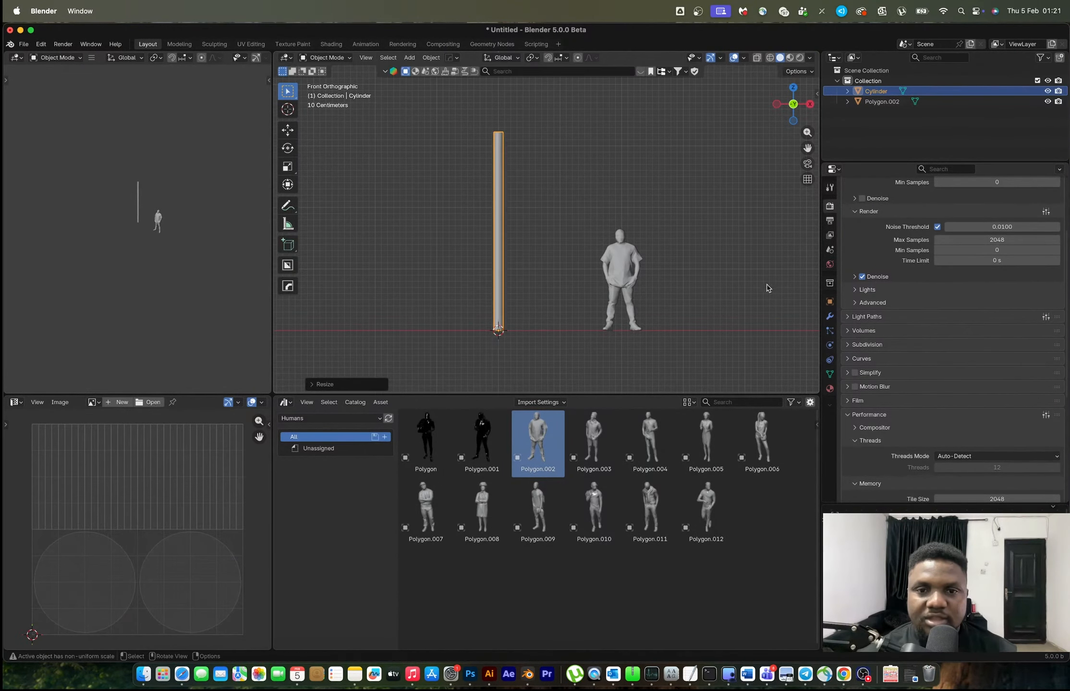
key(s)
click(620, 308)
Step: Extrude the ring of faces at the pole's bottom outward along its normals to form a round base plate
alt+click(525, 303)
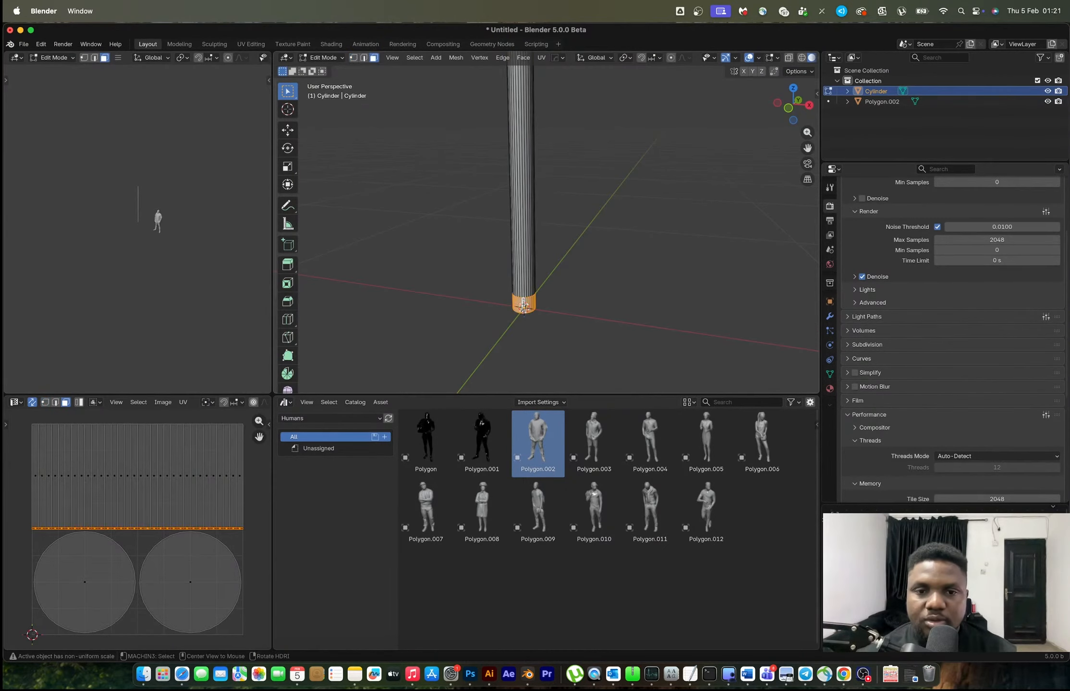
key(alt+e)
click(553, 311)
click(553, 321)
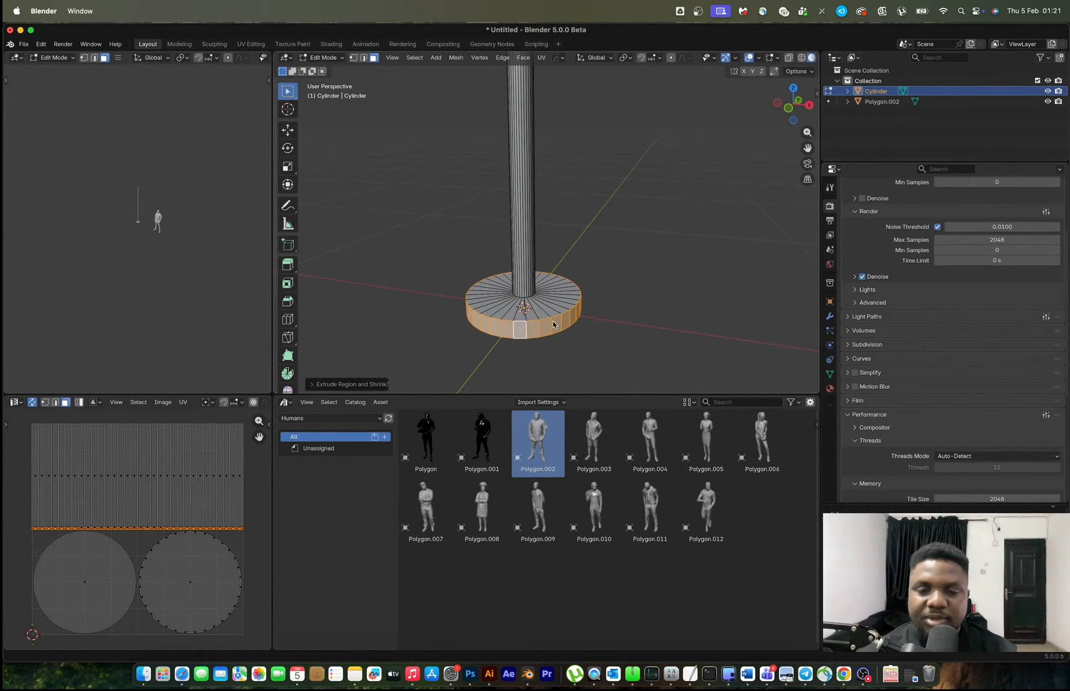
key(Tab)
Step: Select the pole's top in Edit Mode and snap the 3D cursor to it
middle_drag(552, 321, 464, 255)
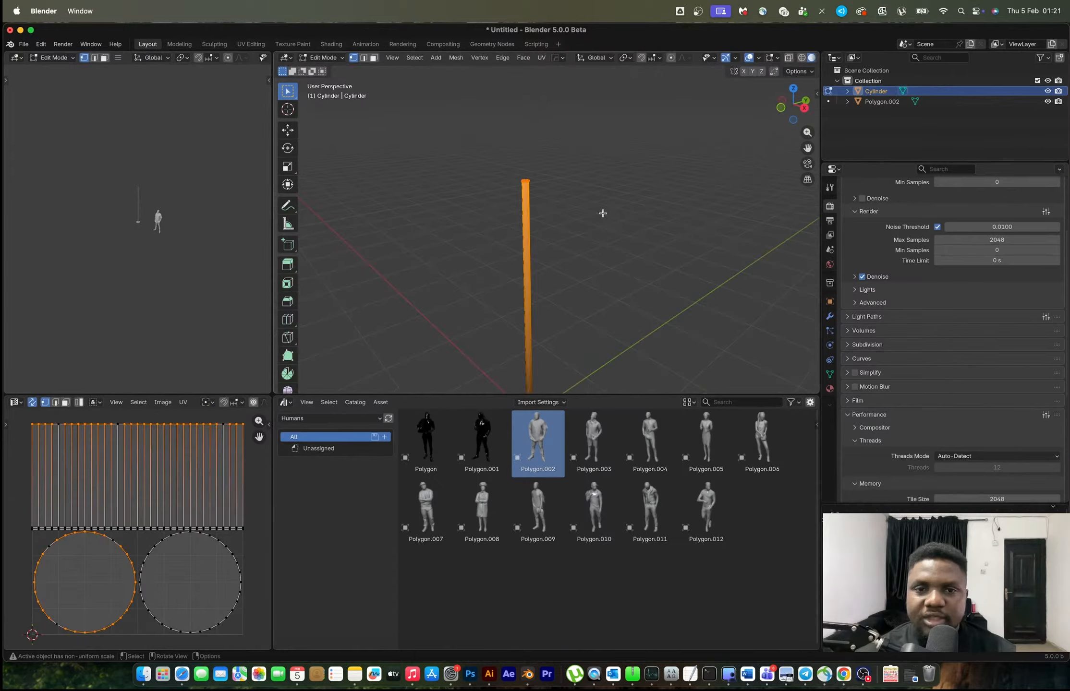
key(shift+s)
click(604, 270)
middle_drag(568, 251, 602, 237)
key(Tab)
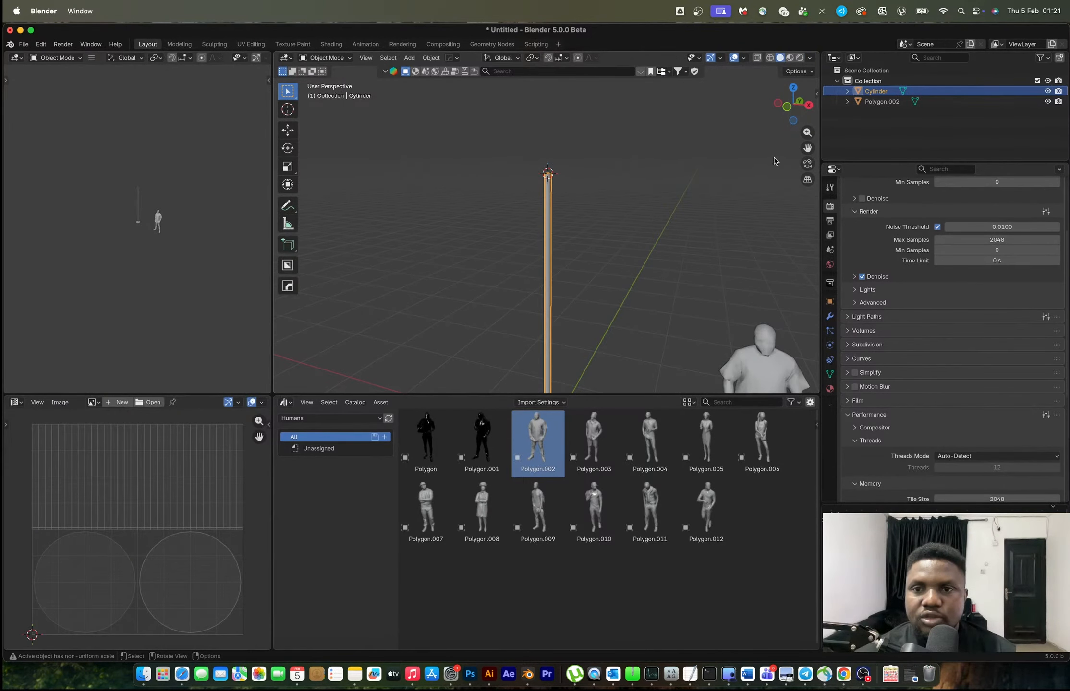
Step: Add a second cylinder at the pole's top, rotate it to face front, and scale and flatten it into a sign disc
key(shift+a)
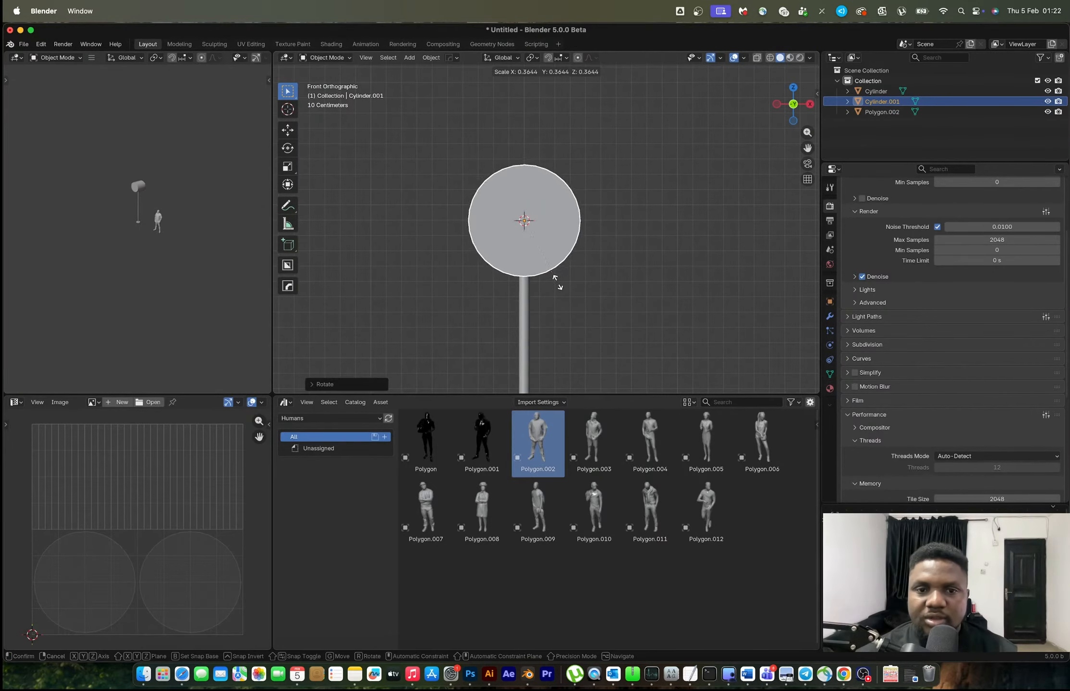
click(557, 283)
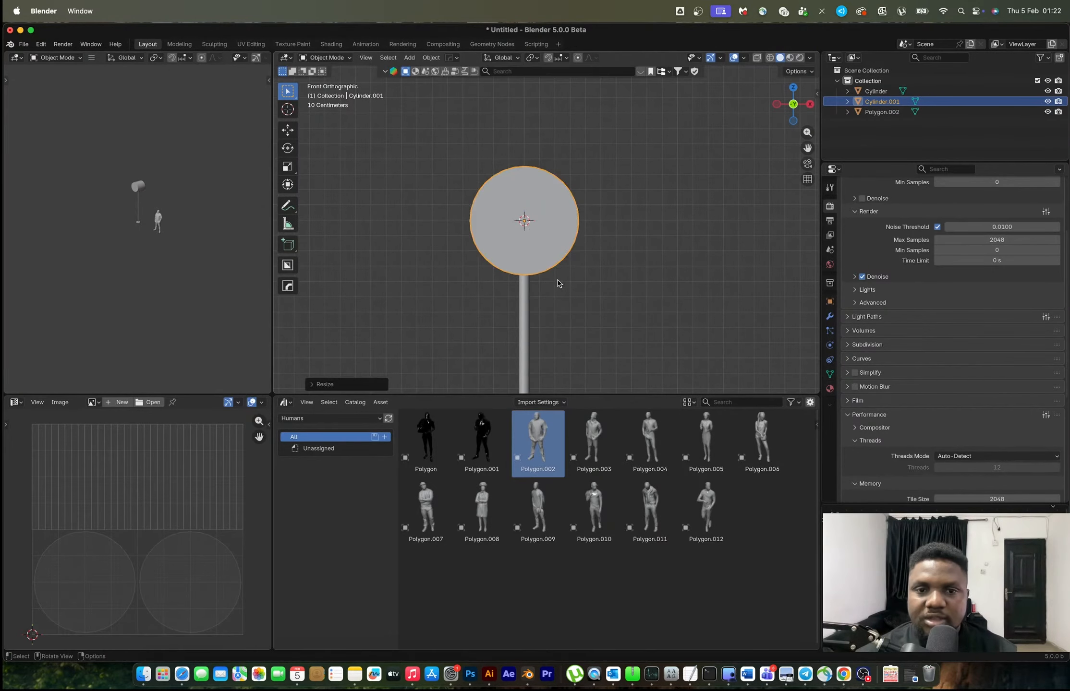
scroll(558, 283, down, 5)
scroll(599, 263, up, 2)
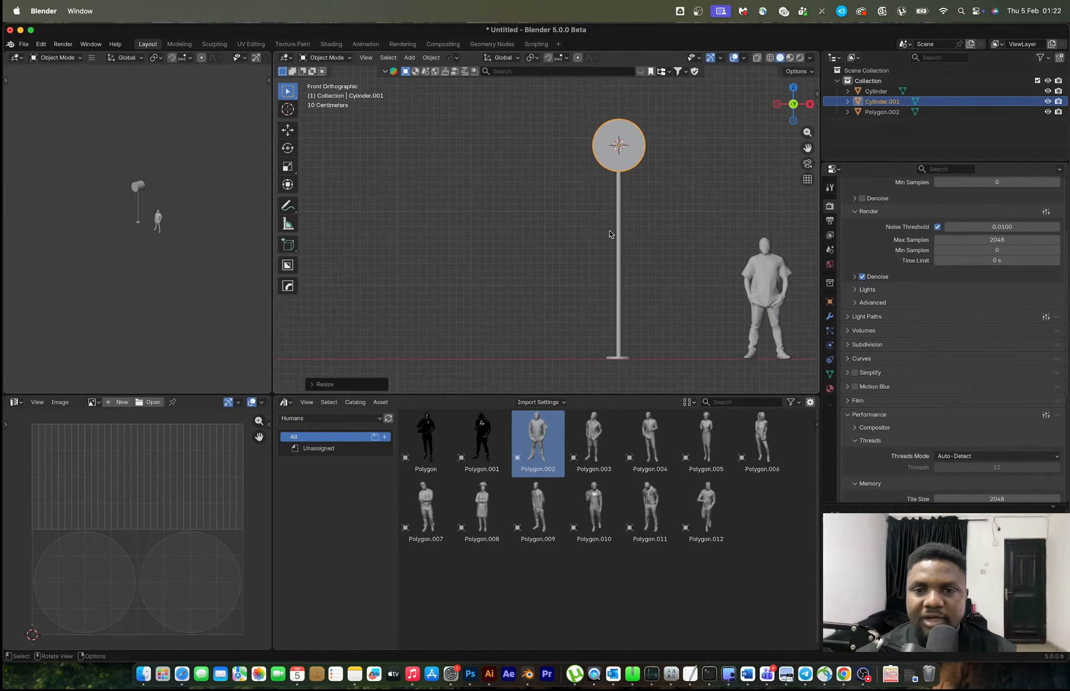
shift+middle_drag(659, 239, 585, 248)
click(795, 104)
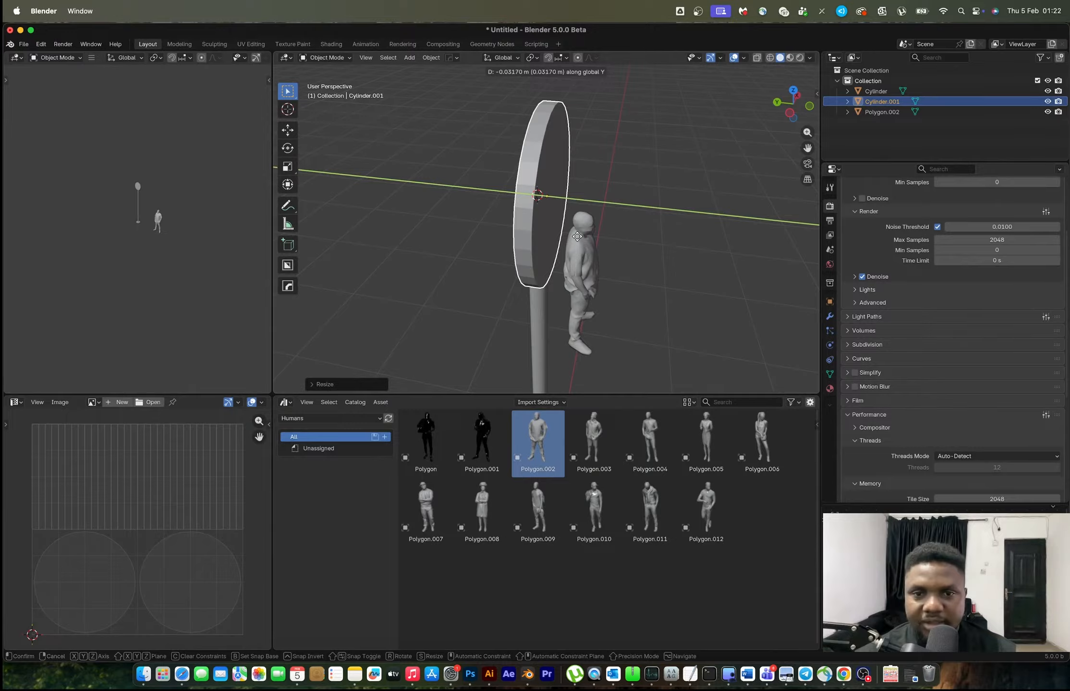
Step: Inset the sign disc's front face slightly to create a narrow border around it
key(Tab)
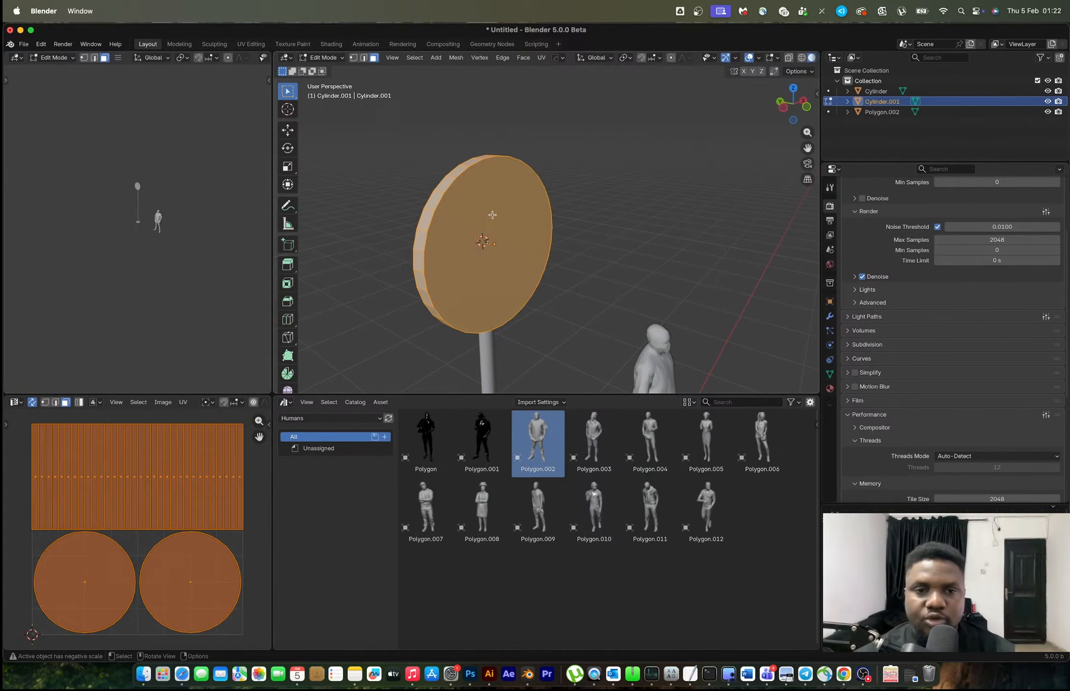
click(492, 215)
middle_drag(498, 266, 740, 172)
scroll(509, 252, up, 4)
key(i)
click(586, 263)
Step: Try extruding the inset face inward and select the edge loops around the disc's rim and recess
key(e)
click(536, 241)
key(2)
alt+shift+click(533, 199)
alt+shift+click(645, 204)
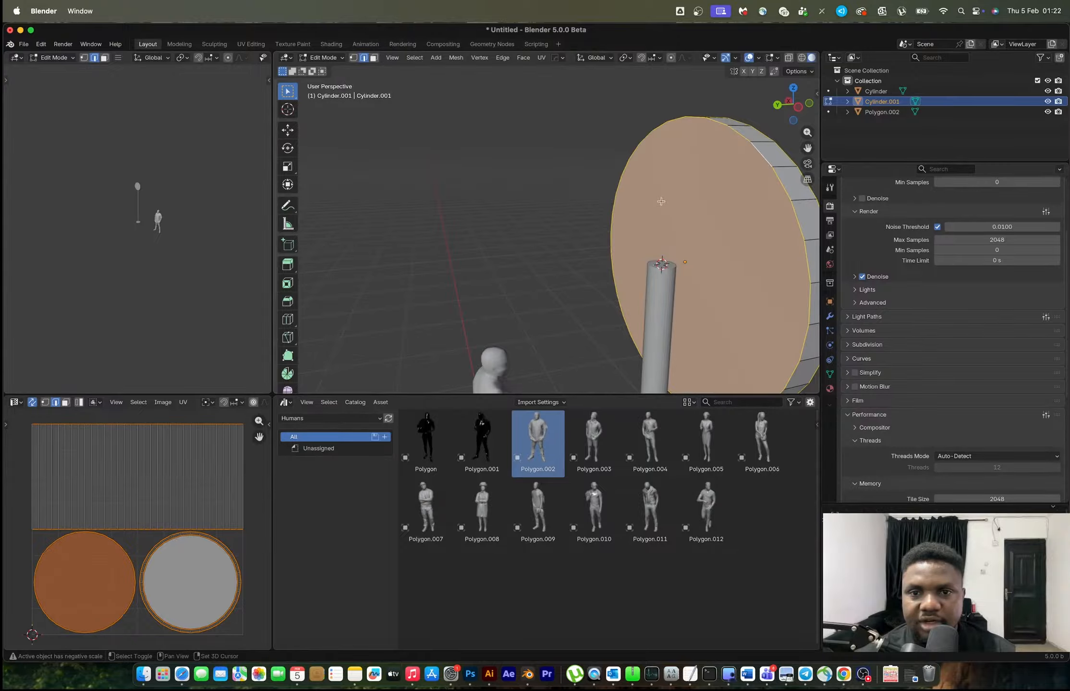
middle_drag(659, 207, 554, 222)
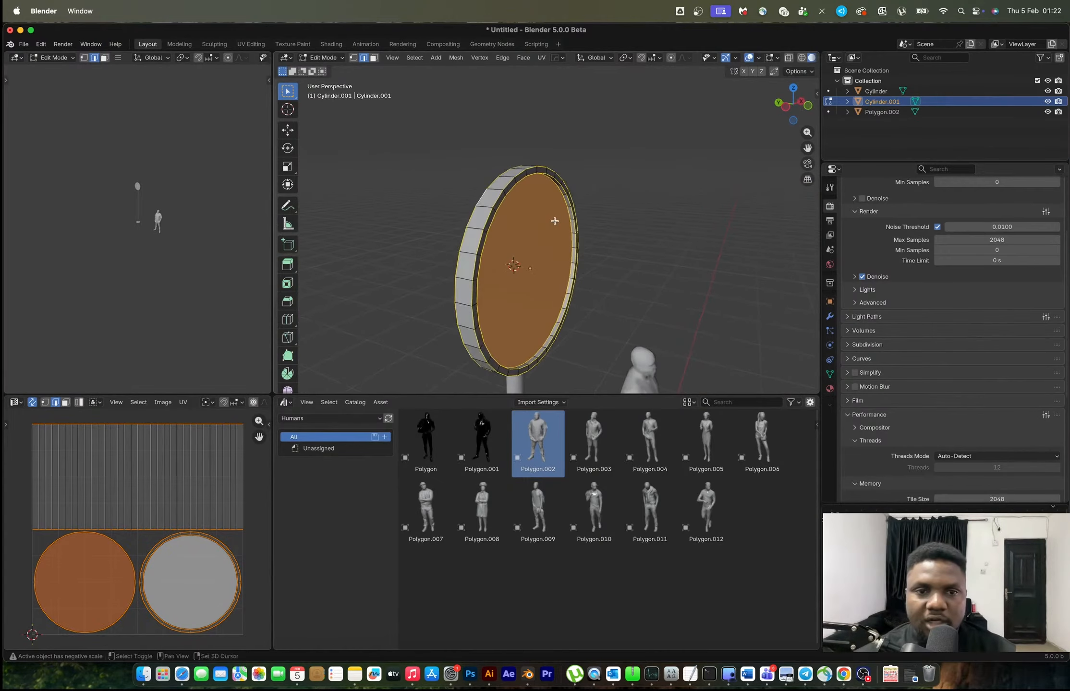
scroll(554, 222, up, 3)
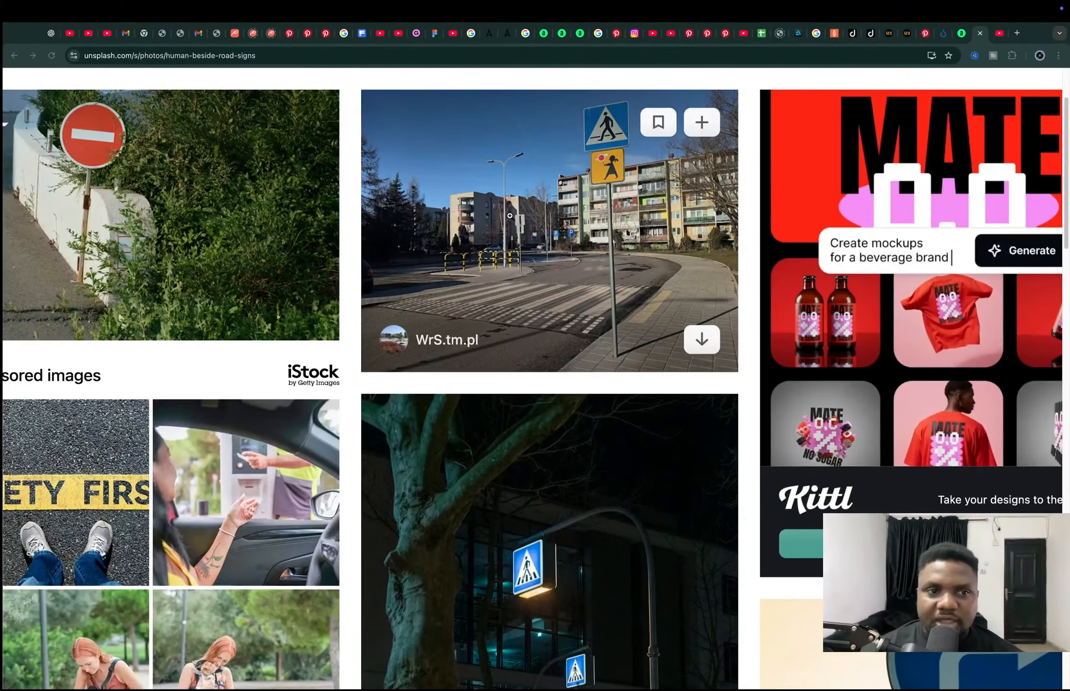
Step: Switch to the browser to examine Unsplash road sign photos and the Dreamstime photo of a round sign's back on its pole
scroll(509, 216, down, 5)
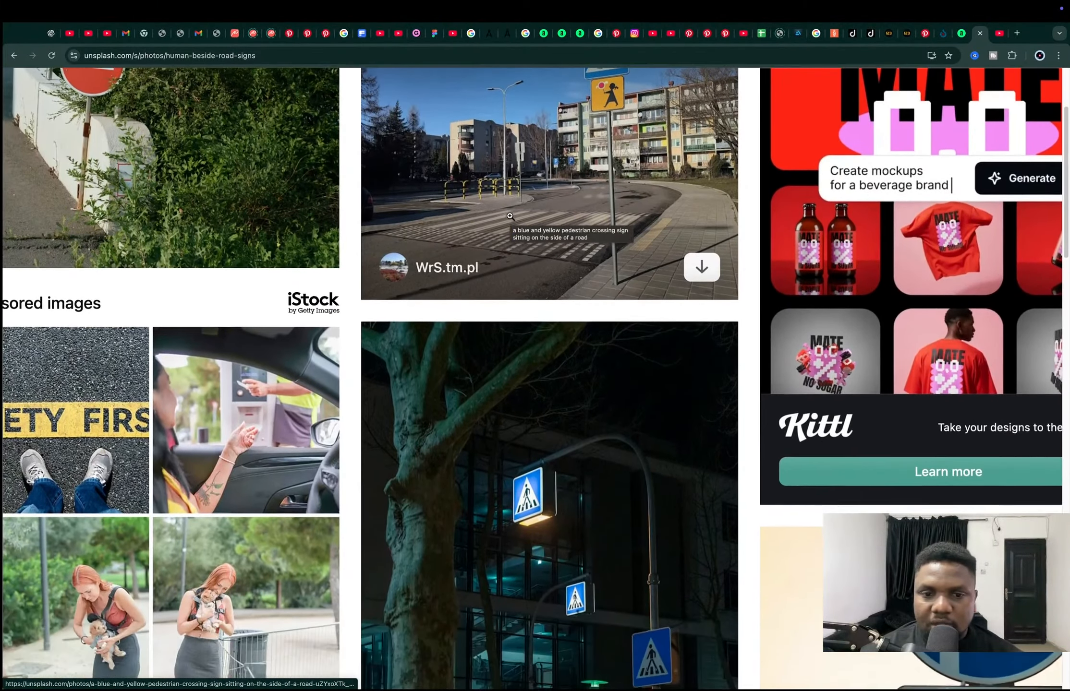
scroll(509, 216, up, 7)
scroll(509, 216, down, 7)
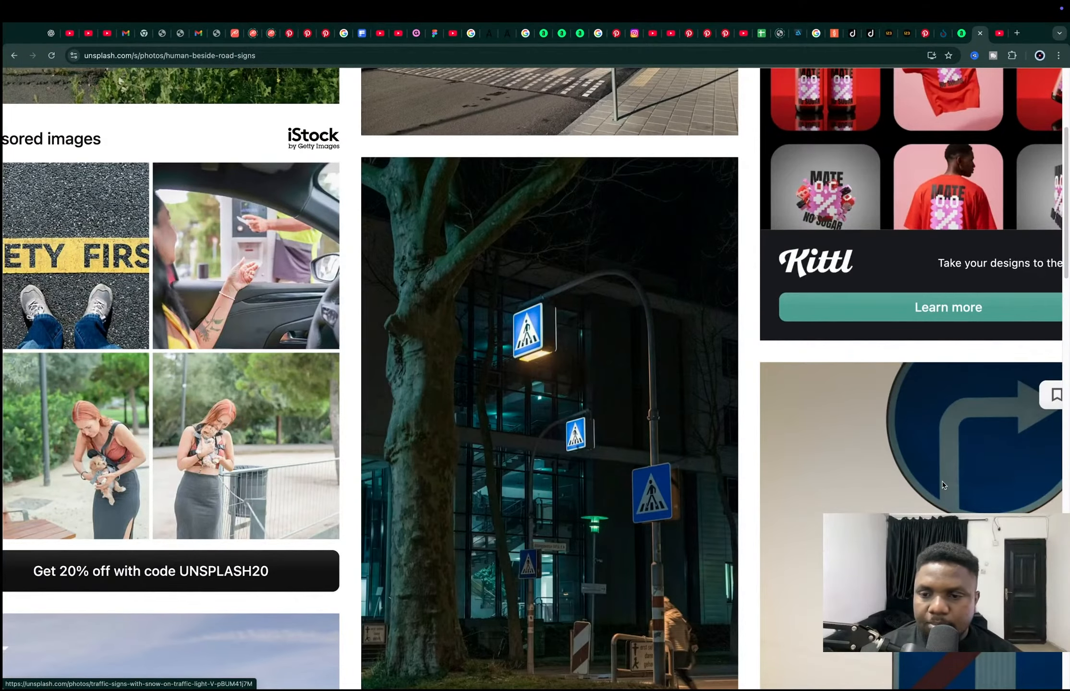
scroll(501, 415, down, 12)
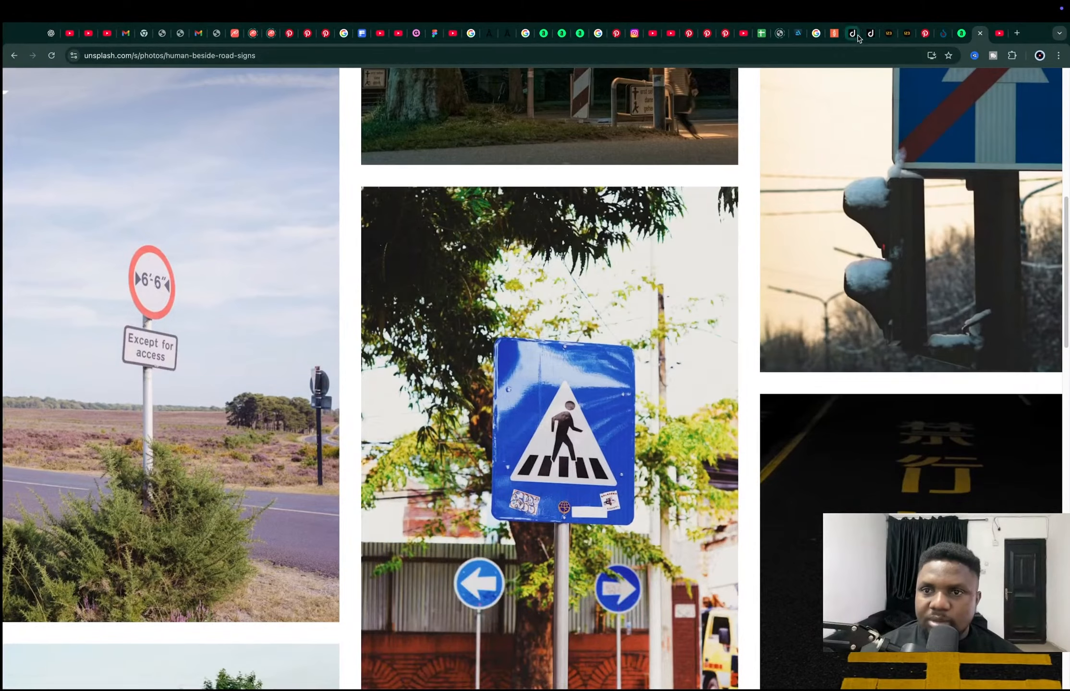
click(857, 37)
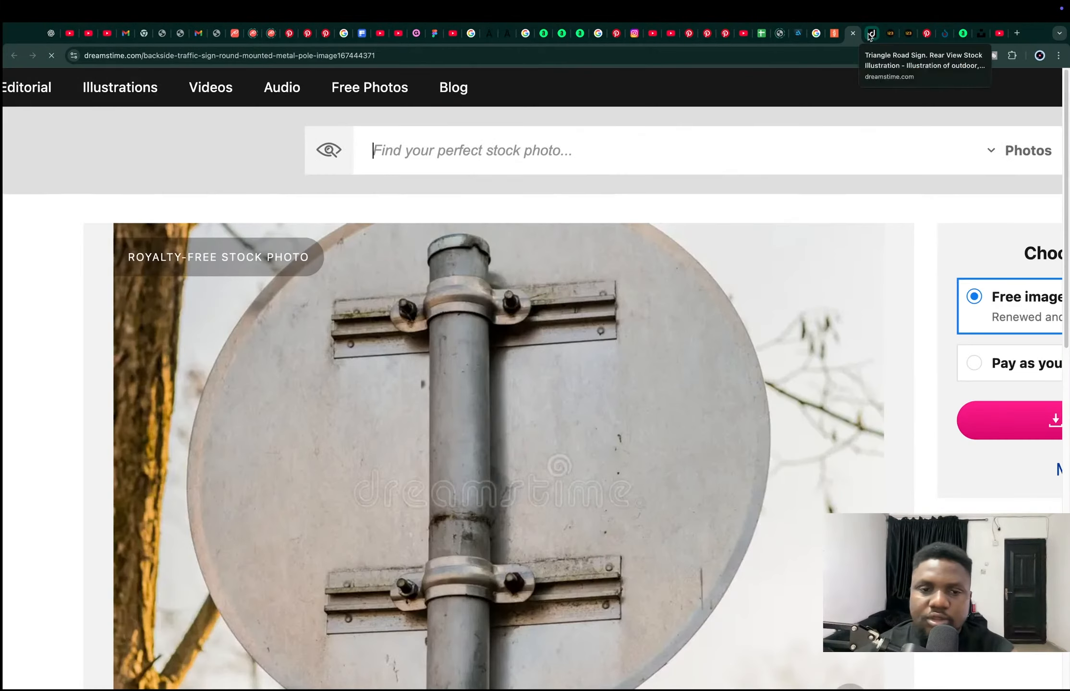
click(840, 32)
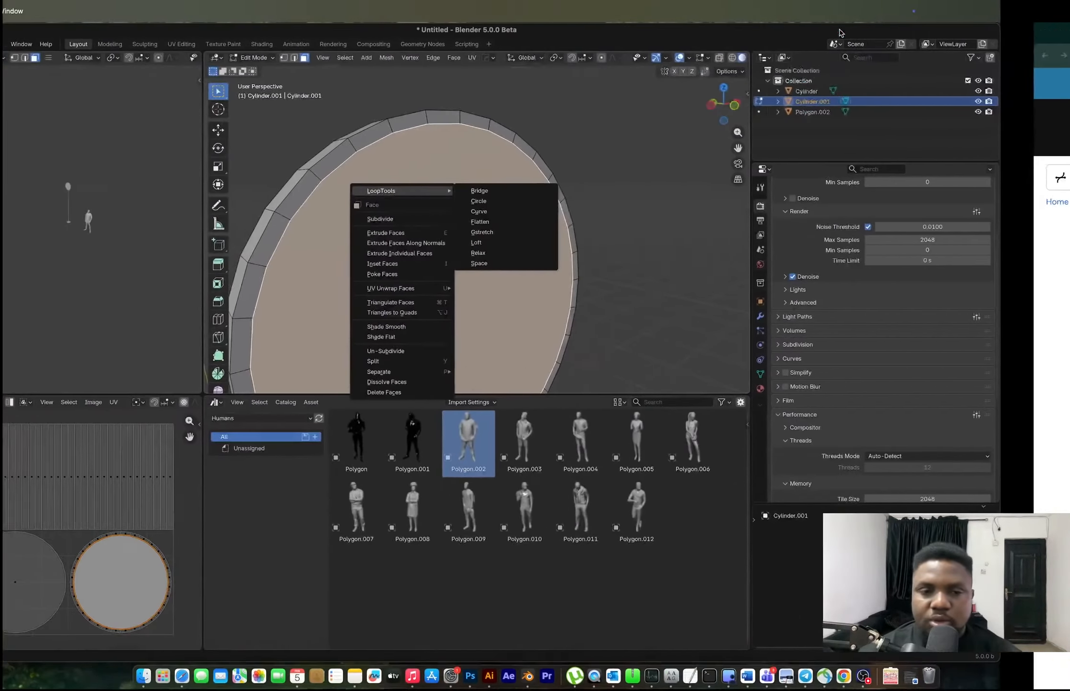
Step: Return to Blender and scale the disc's inset front face to about 0.97 to widen the border
key(Escape)
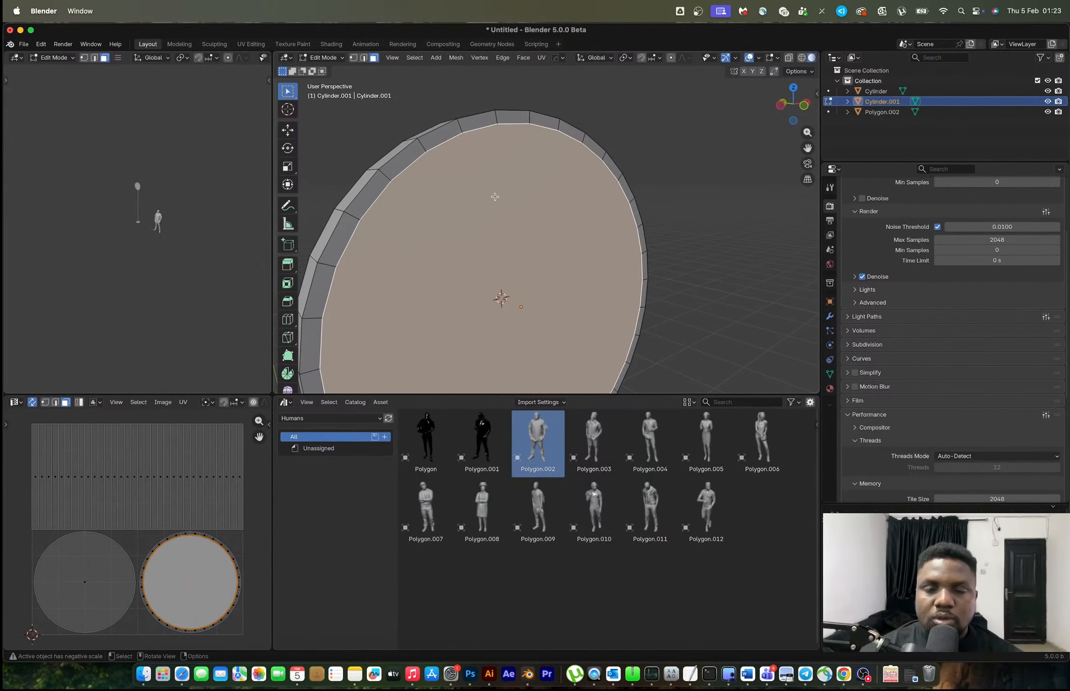
scroll(494, 197, down, 5)
middle_drag(495, 197, 509, 222)
scroll(509, 222, up, 3)
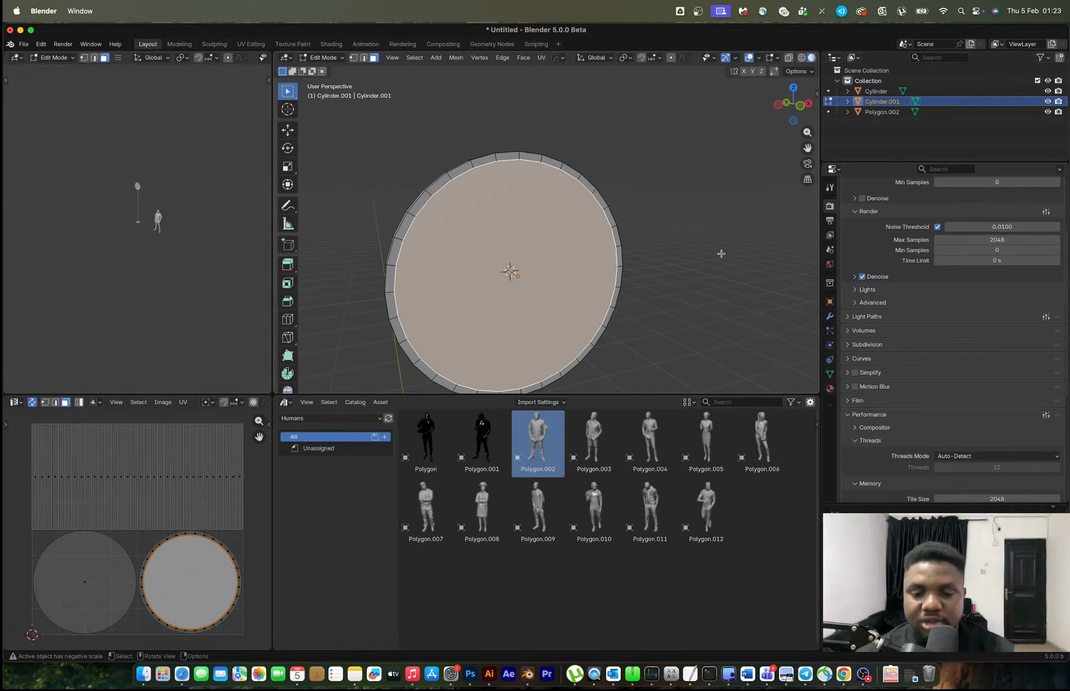
key(i)
right_click(720, 255)
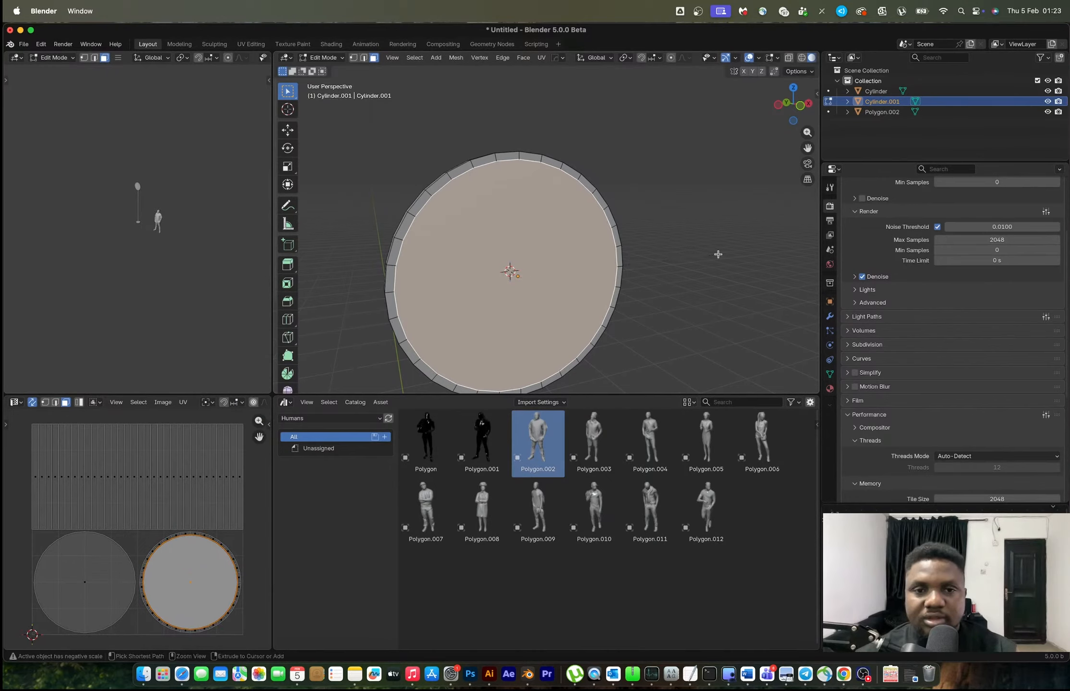
key(s)
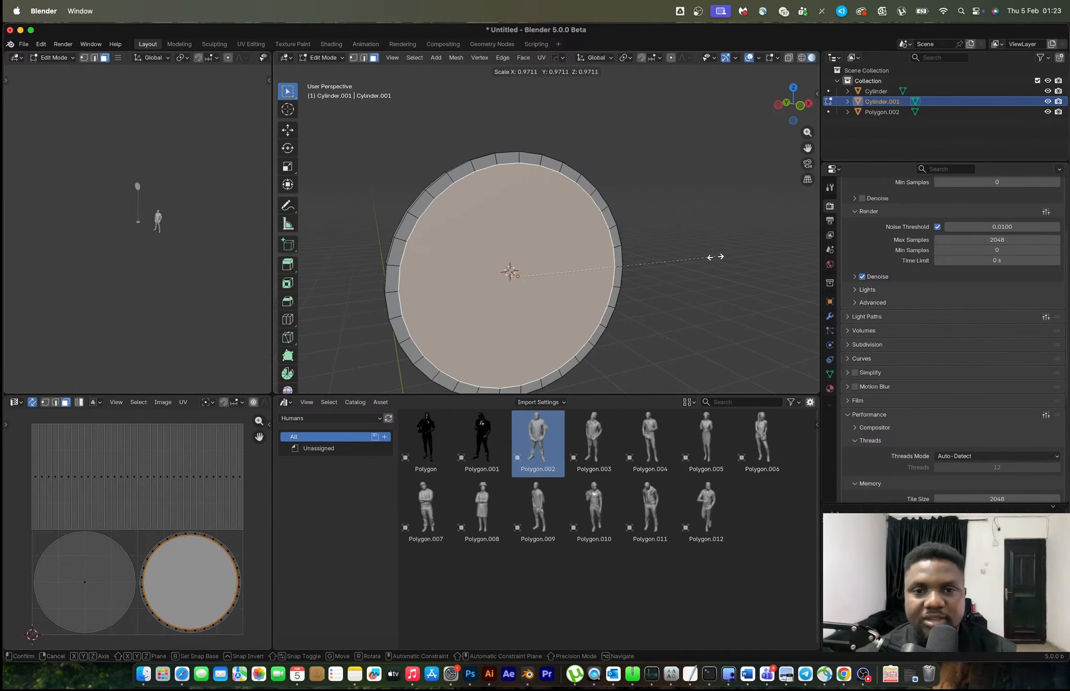
click(715, 257)
Step: Extrude the inset front face about 0.01 m inward to recess the sign panel
scroll(563, 200, up, 4)
middle_drag(528, 198, 618, 223)
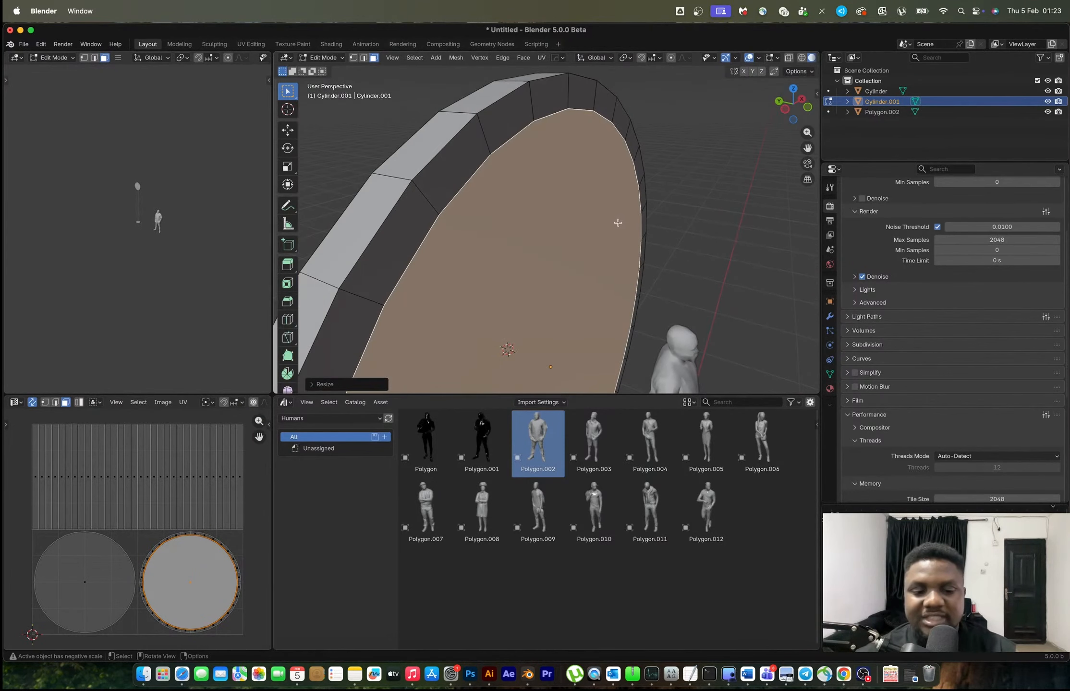
key(e)
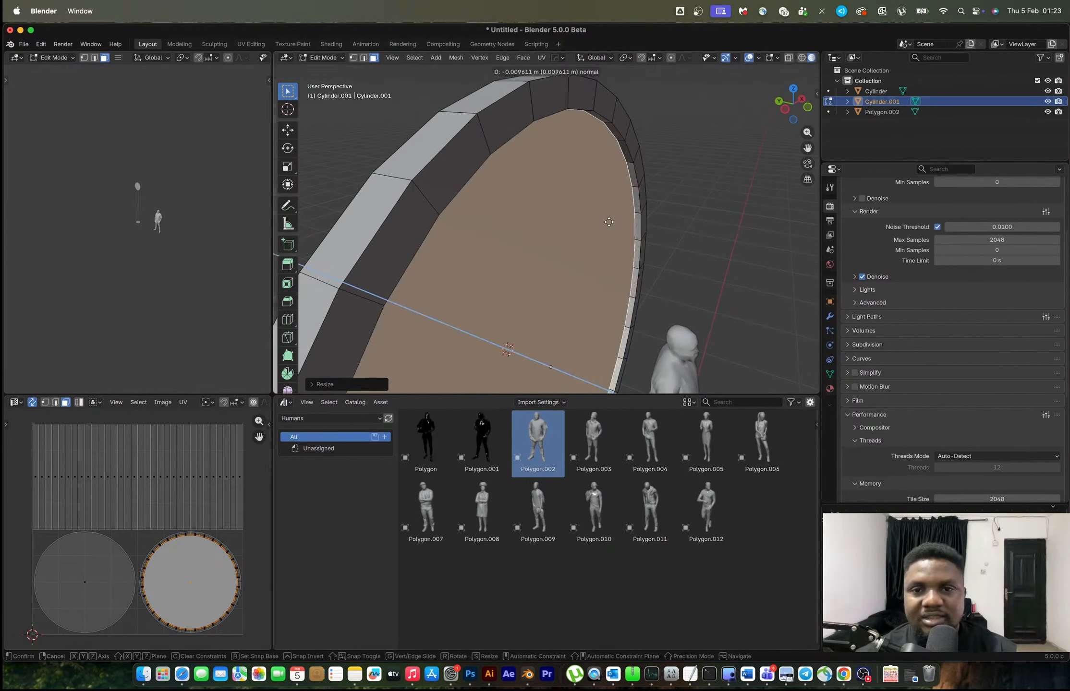
click(608, 221)
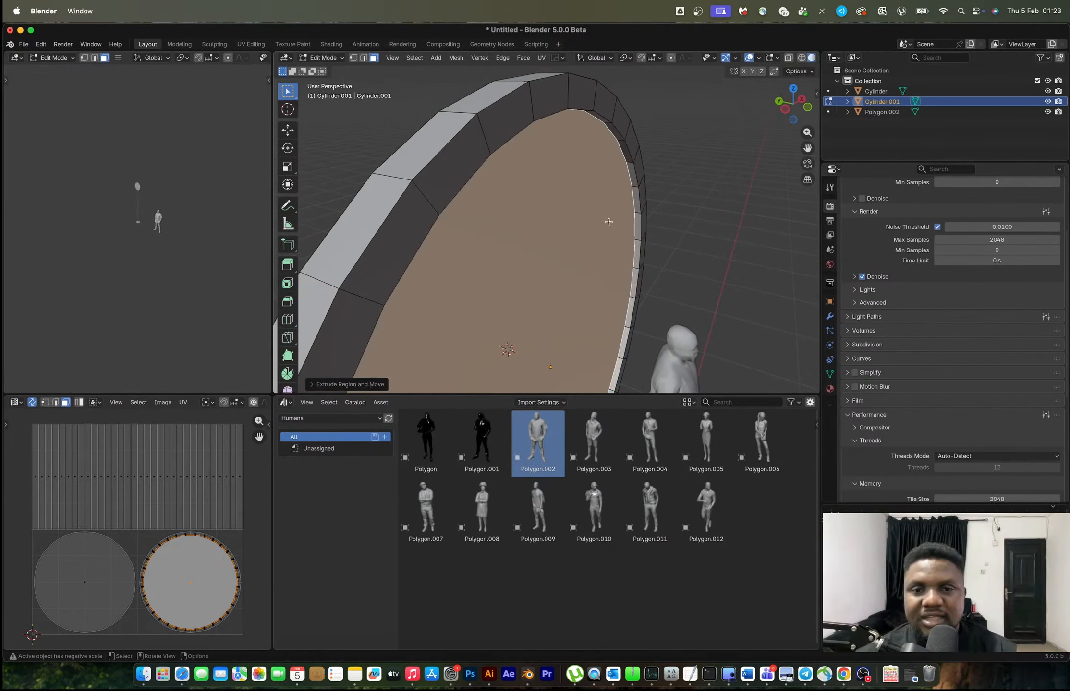
Step: Select the edge loops around the disc's rim and recess and bevel them
alt+shift+click(625, 146)
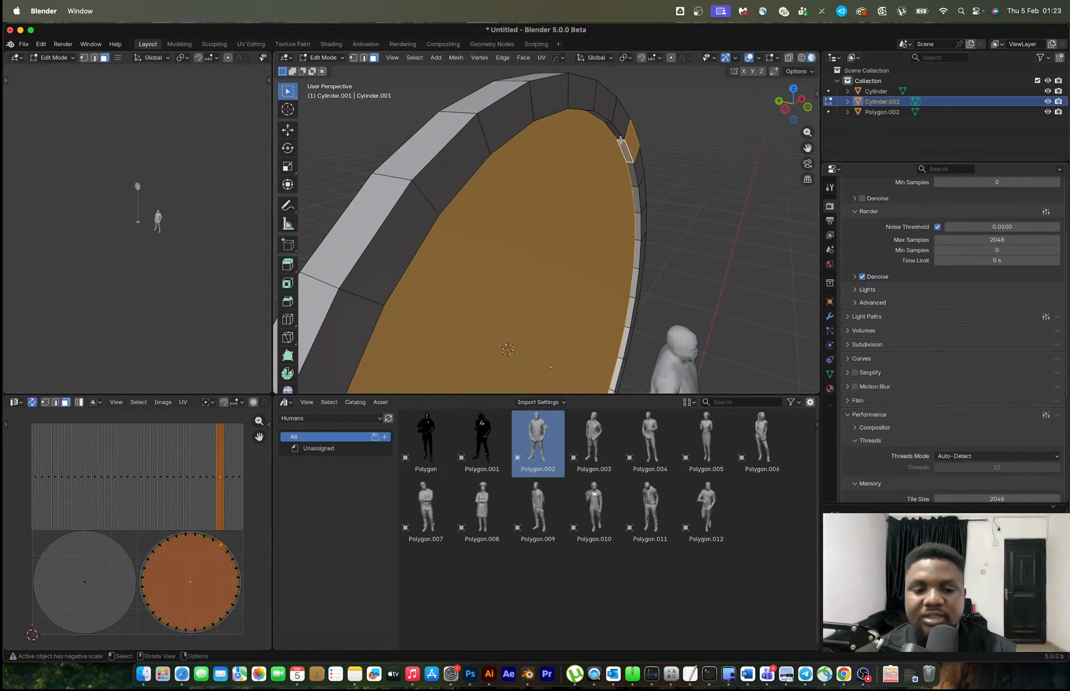
key(super+z)
key(2)
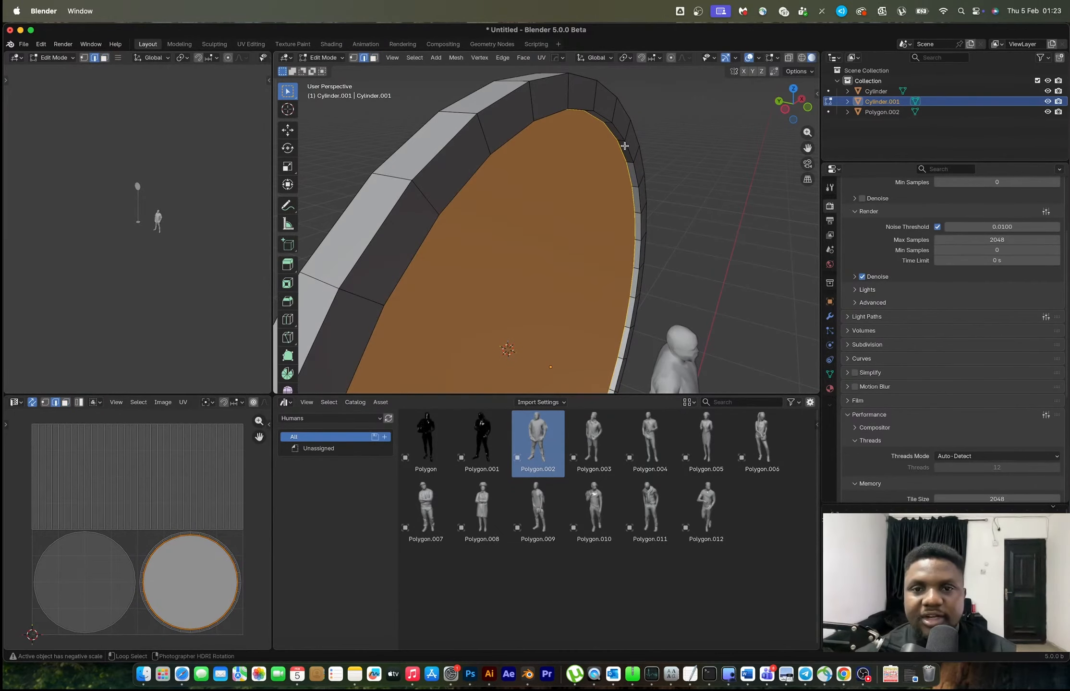
alt+shift+click(622, 107)
alt+shift+click(475, 96)
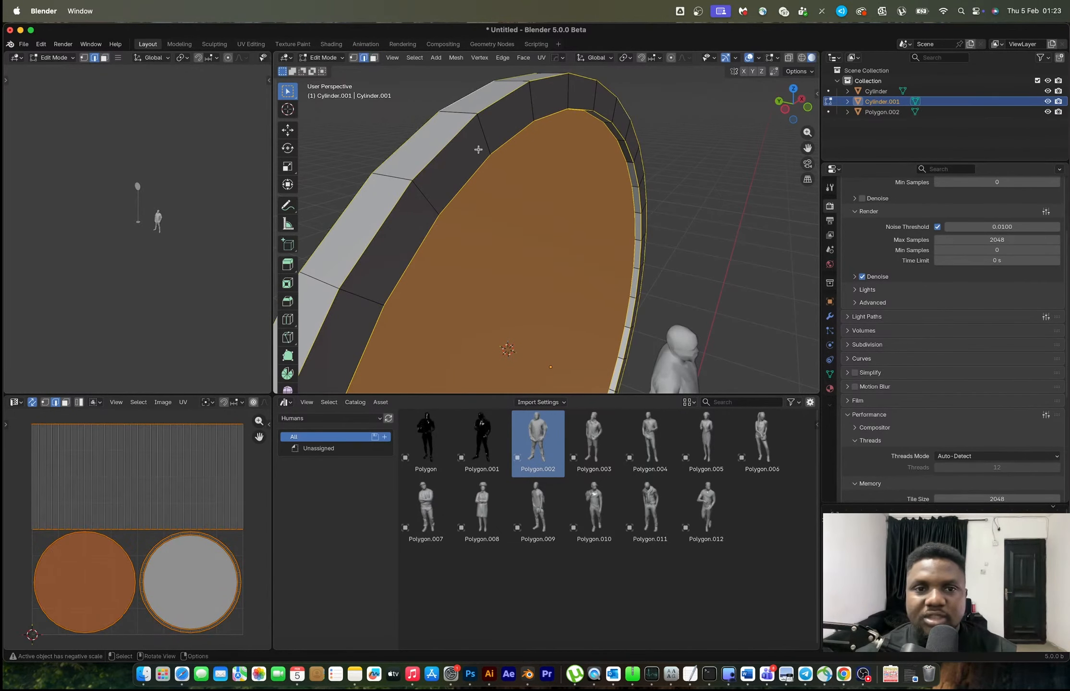
middle_drag(477, 148, 547, 177)
scroll(559, 171, up, 5)
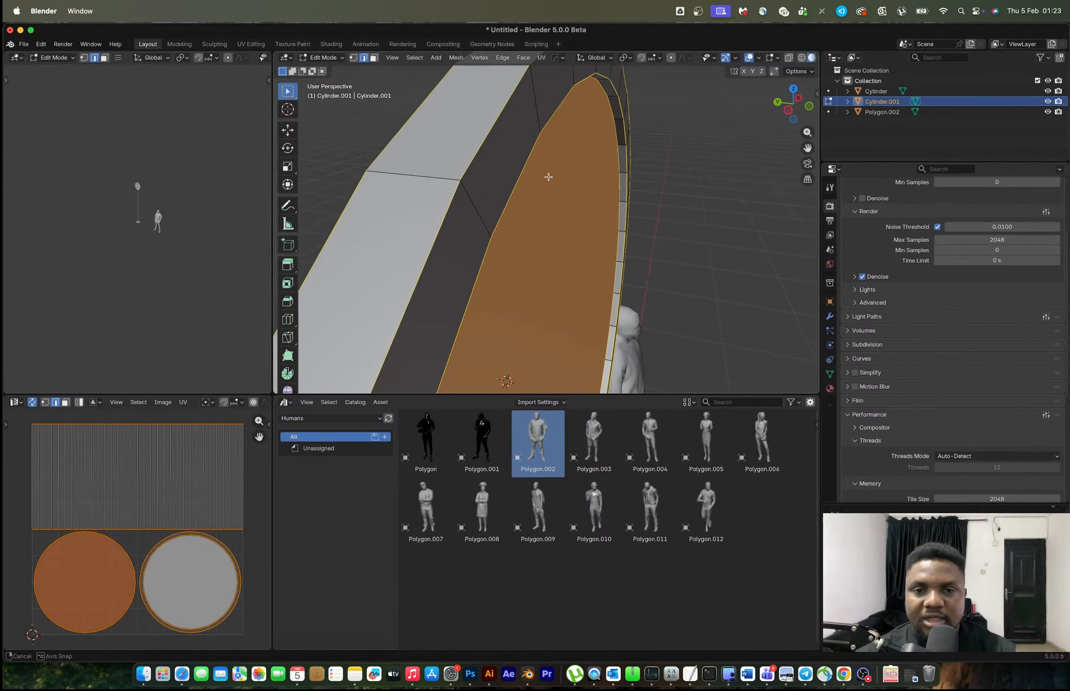
key(ctrl+b)
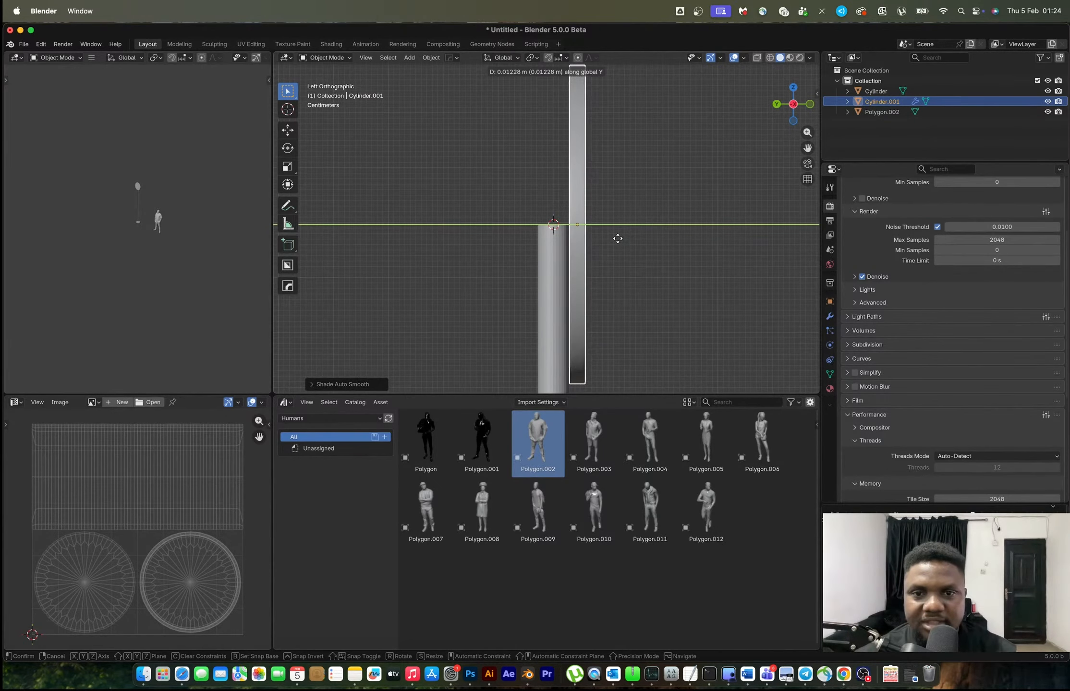
Step: Move the sign disc about 0.01 m along Y toward the pole, and delete the pole's top cap face
click(618, 240)
middle_drag(550, 218, 668, 234)
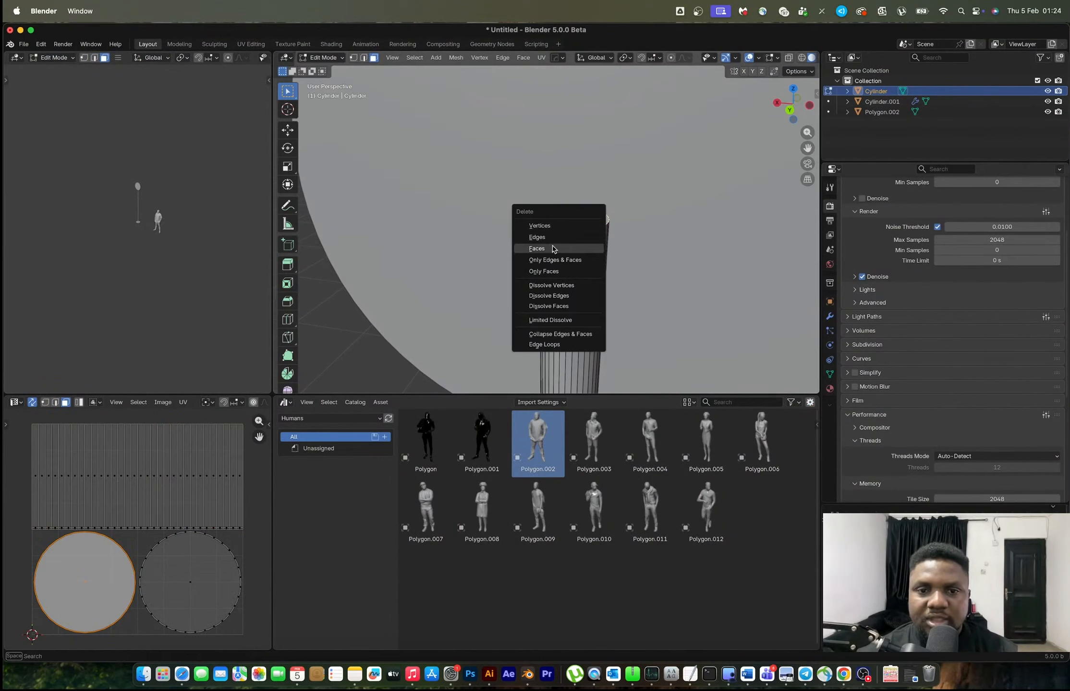
click(579, 249)
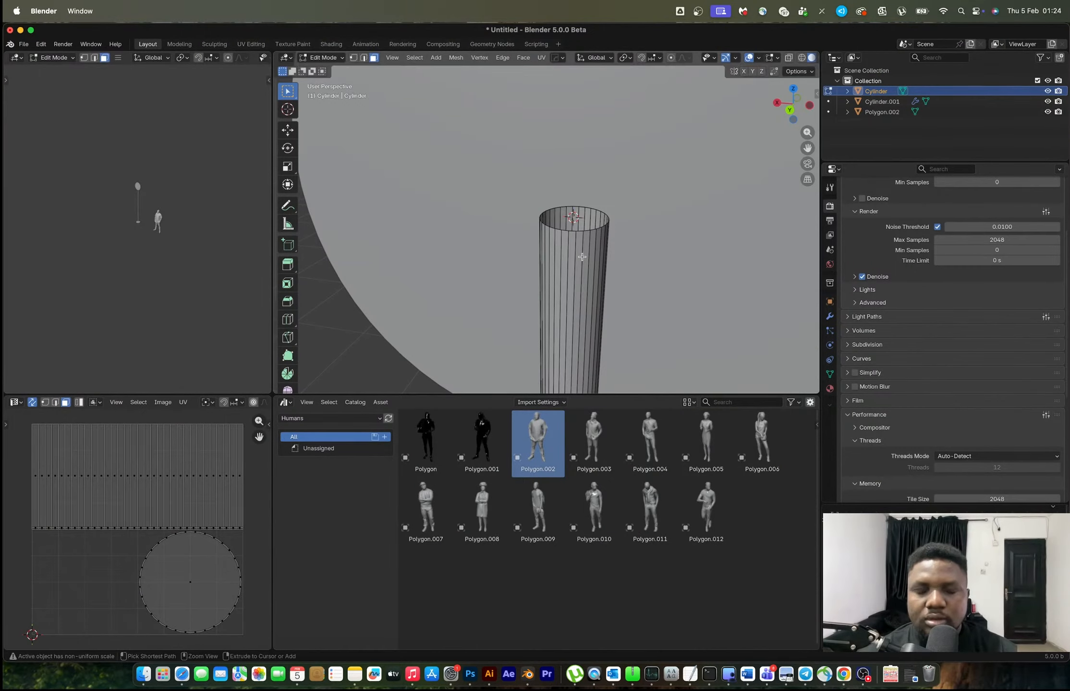
Step: Cut an edge loop just below the pole's top and extrude the face ring above it outward along normals as a cap
key(ctrl+r)
click(575, 235)
click(575, 232)
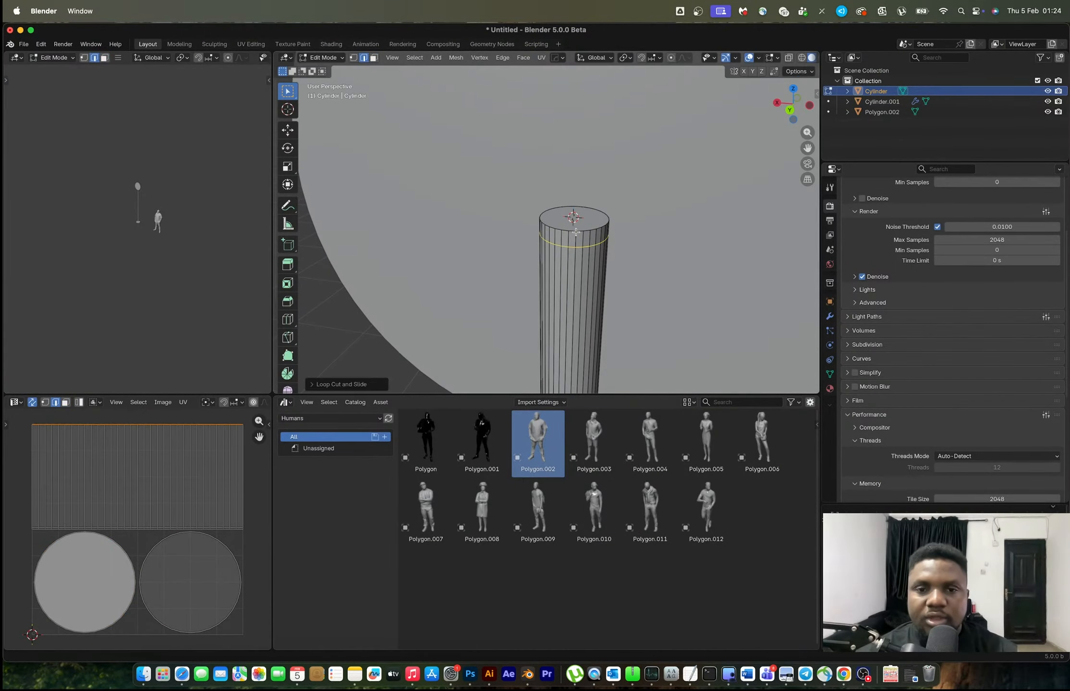
alt+click(576, 234)
key(3)
alt+click(580, 240)
key(alt+e)
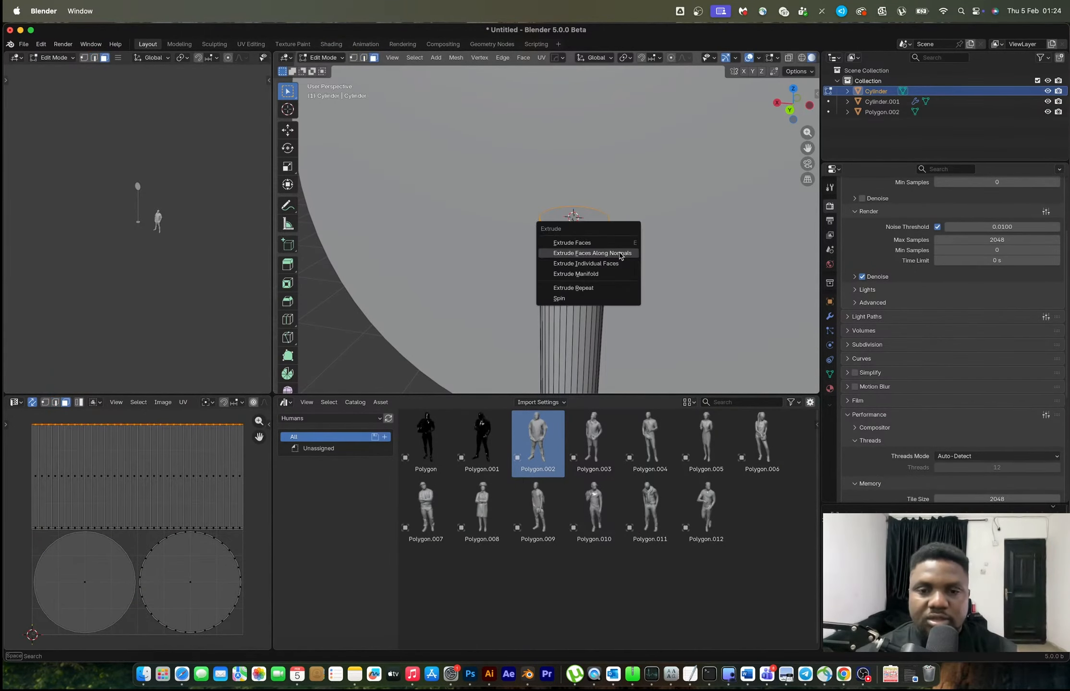
click(619, 254)
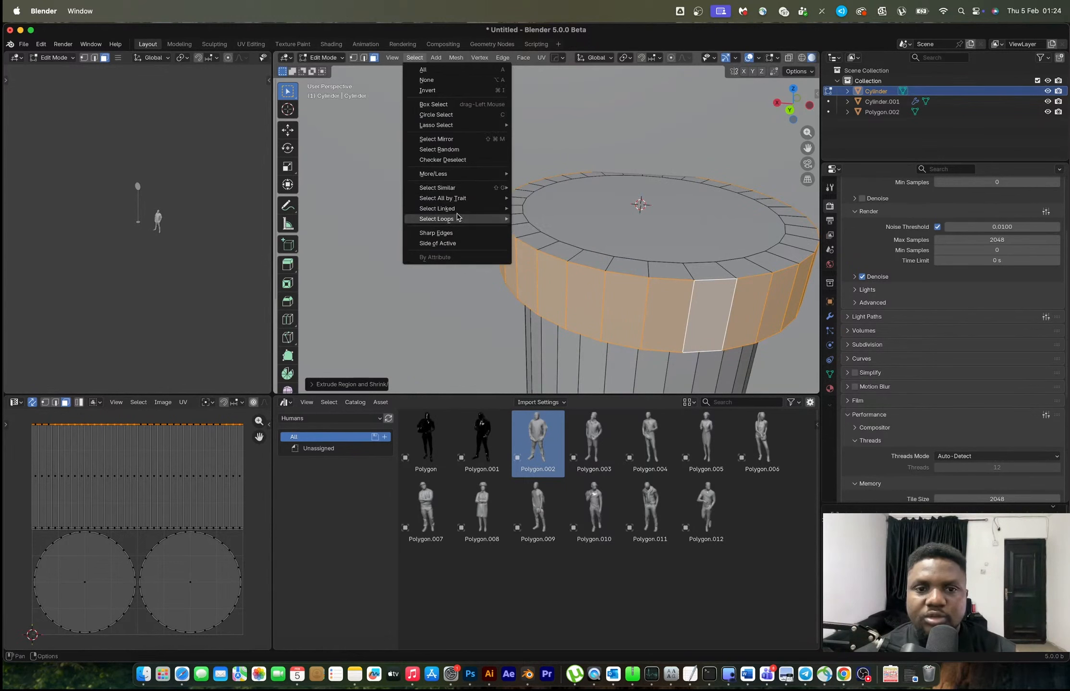
Step: Select the boundary loops of the cap's outer face ring and apply the pole's scale
mouse_move(461, 219)
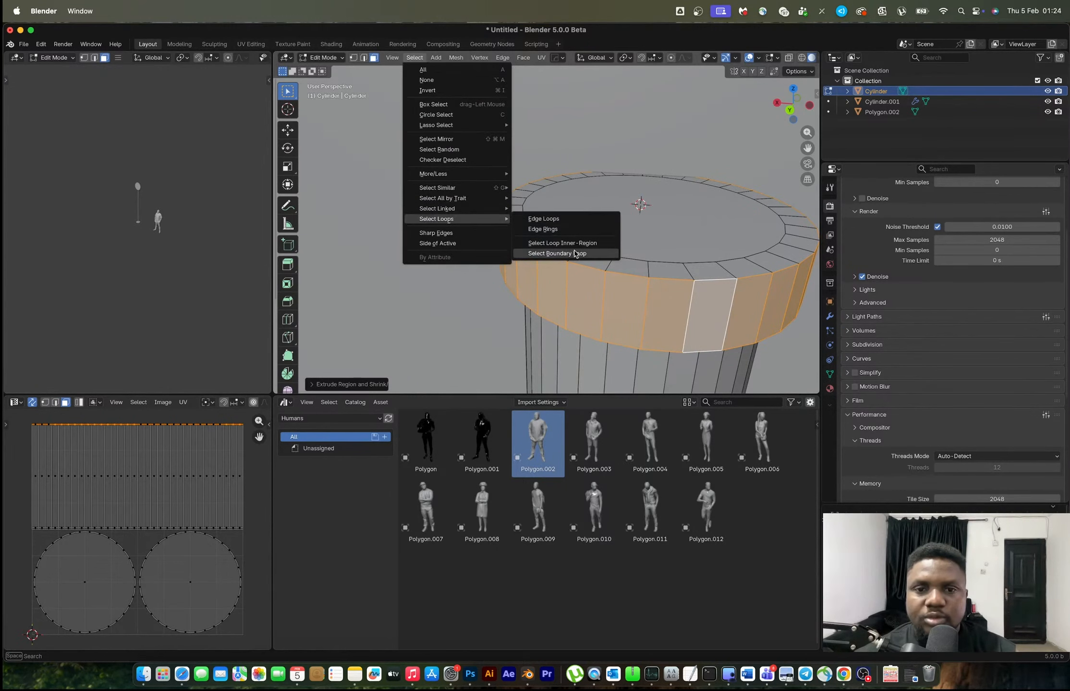
click(575, 254)
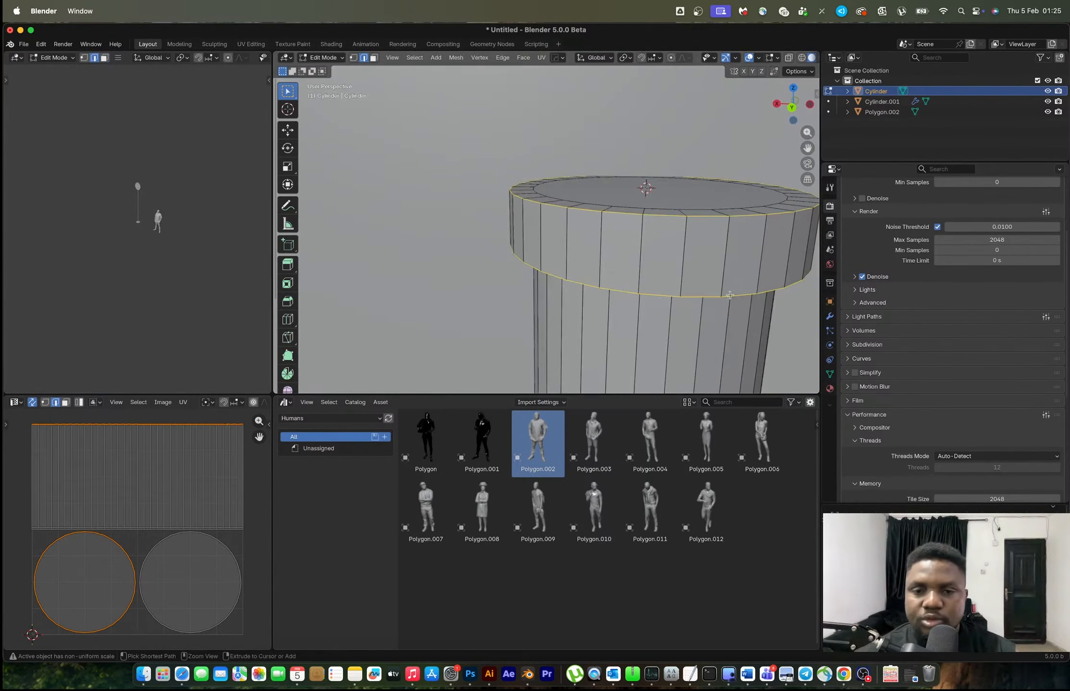
key(ctrl+b)
key(Escape)
key(Tab)
key(ctrl+a)
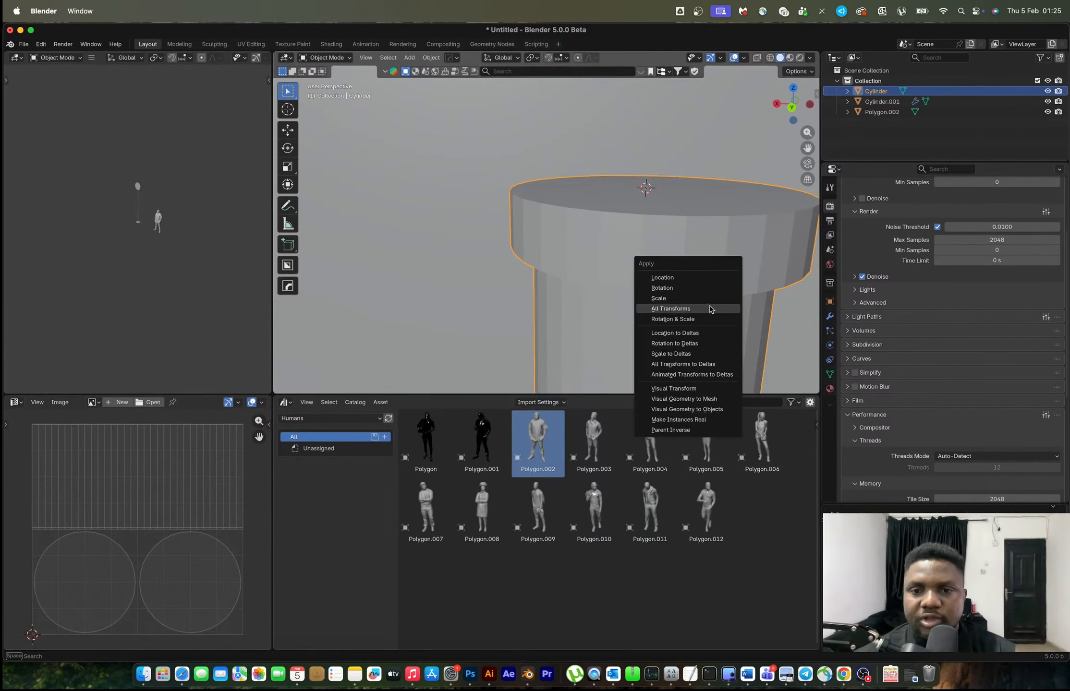
click(710, 299)
Step: Bevel the selected boundary edges around the pole's cap
key(Tab)
key(ctrl+b)
key(Tab)
scroll(704, 274, down, 3)
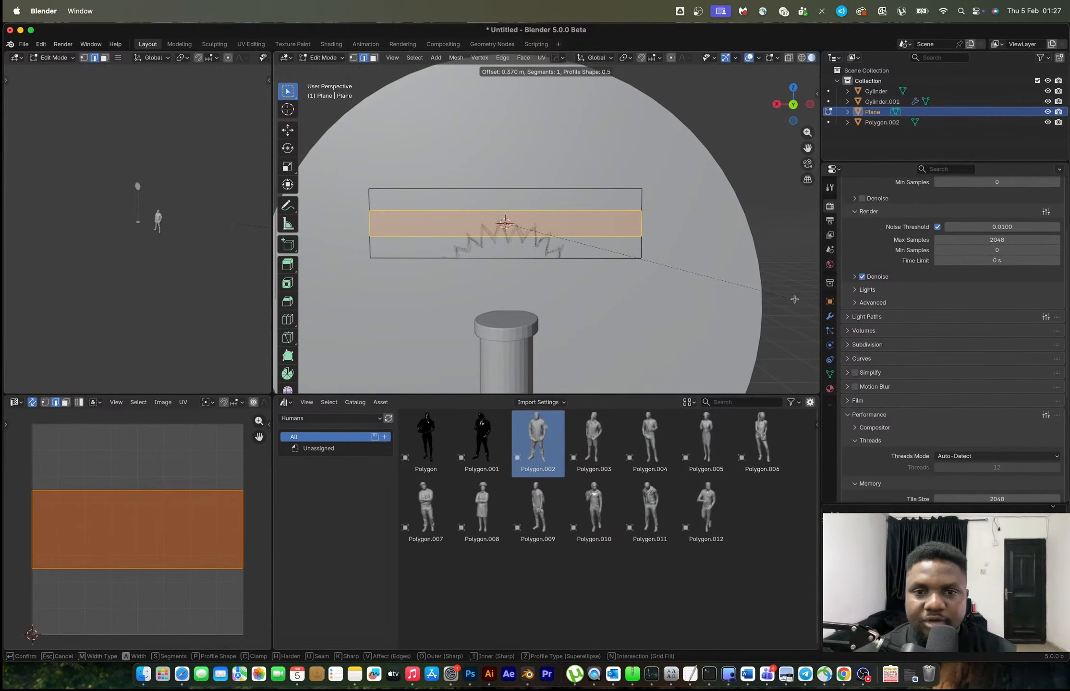
Step: Bevel the bracket plane's middle edge about 0.37 m, and bevel the two resulting edges into narrow strips
click(597, 240)
ctrl+click(597, 240)
click(590, 241)
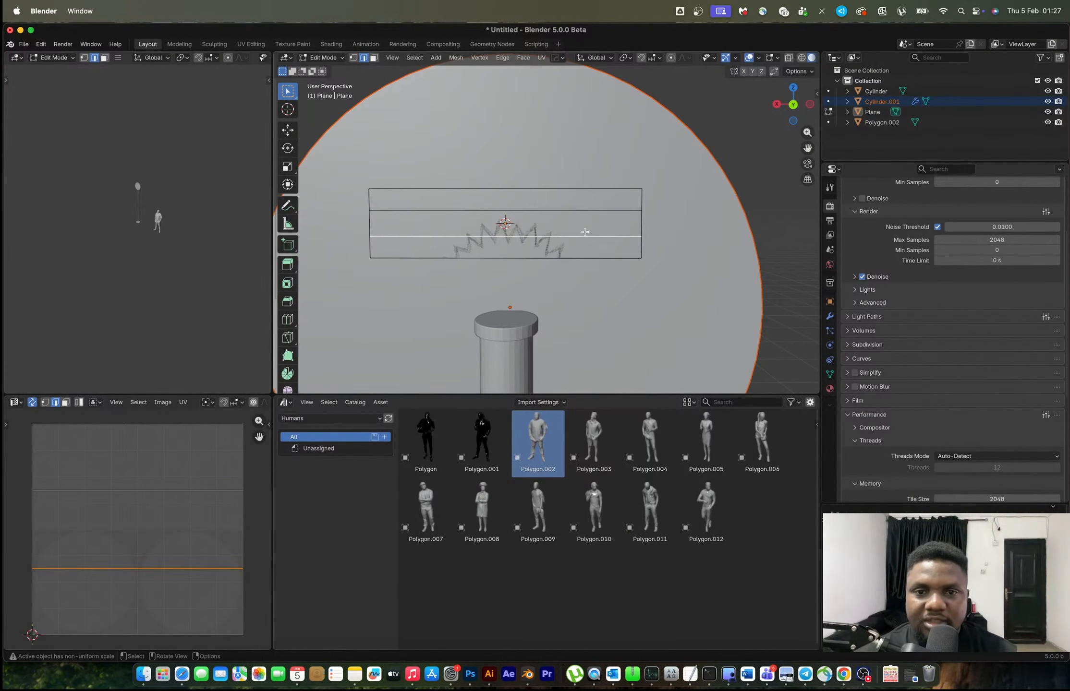
shift+click(570, 212)
key(ctrl+b)
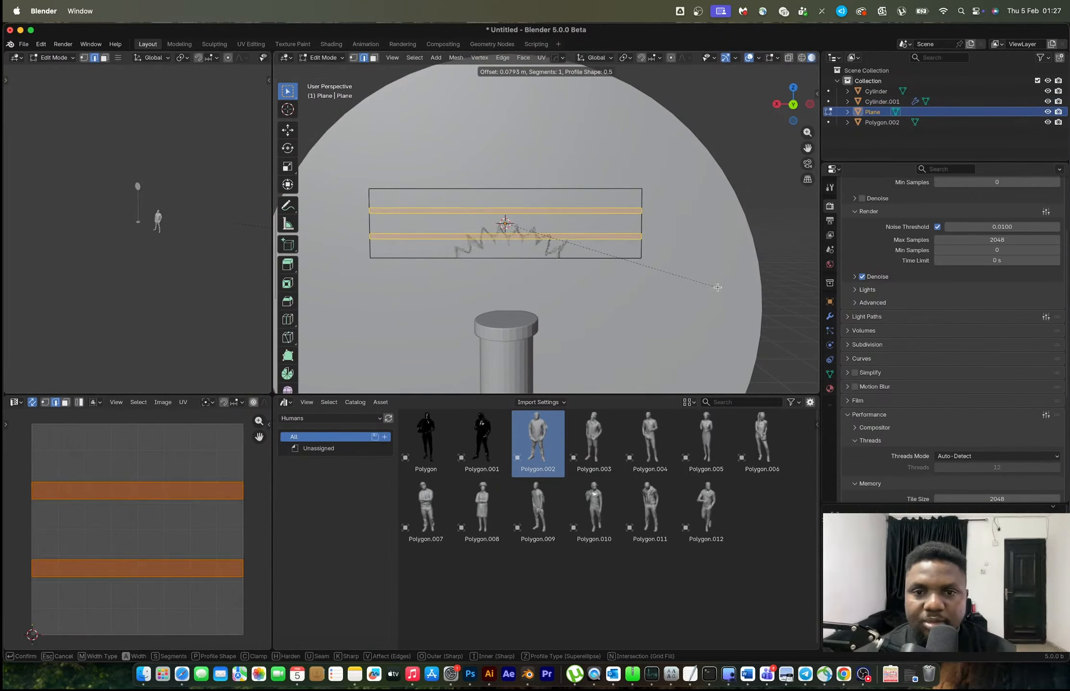
click(665, 271)
Step: Extrude the two narrow strips outward from the bracket plane into rails with projecting flanges
scroll(666, 271, up, 3)
middle_drag(665, 271, 549, 250)
key(e)
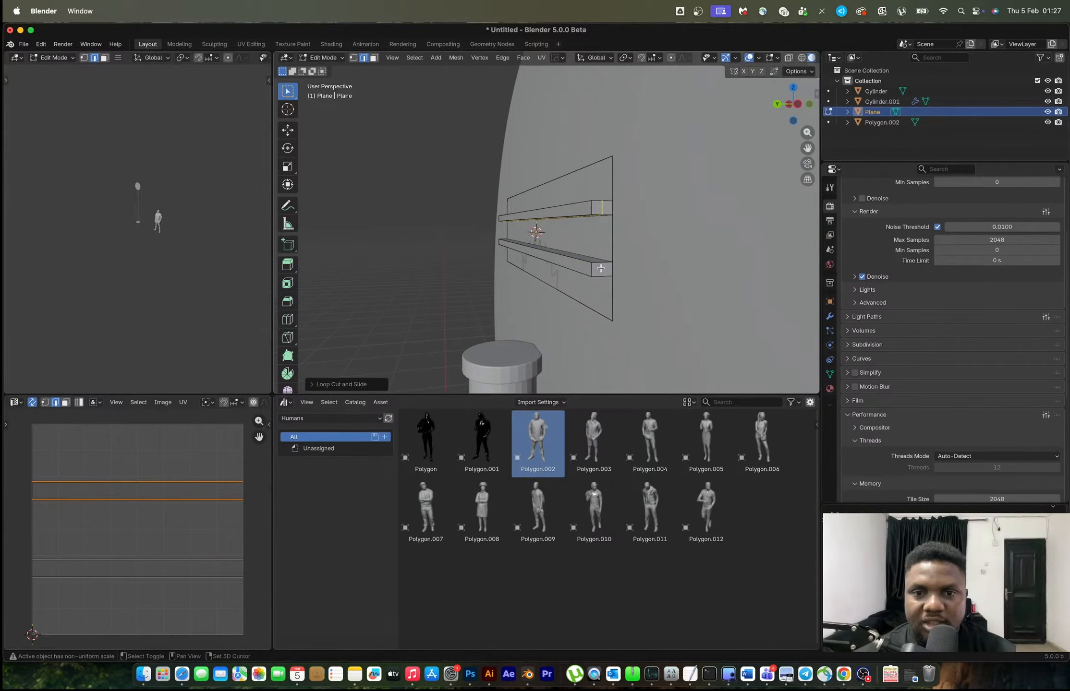
shift+click(599, 264)
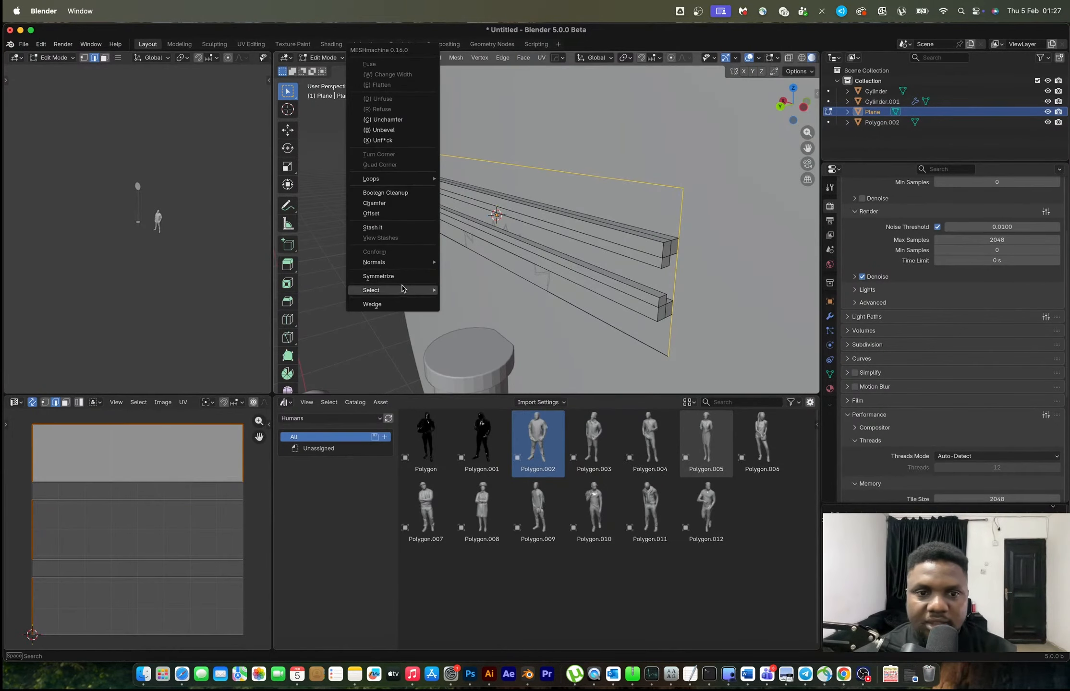
Step: Select the bracket plane's complete outer boundary and pull it along global Y toward the sign disc
mouse_move(403, 288)
click(456, 291)
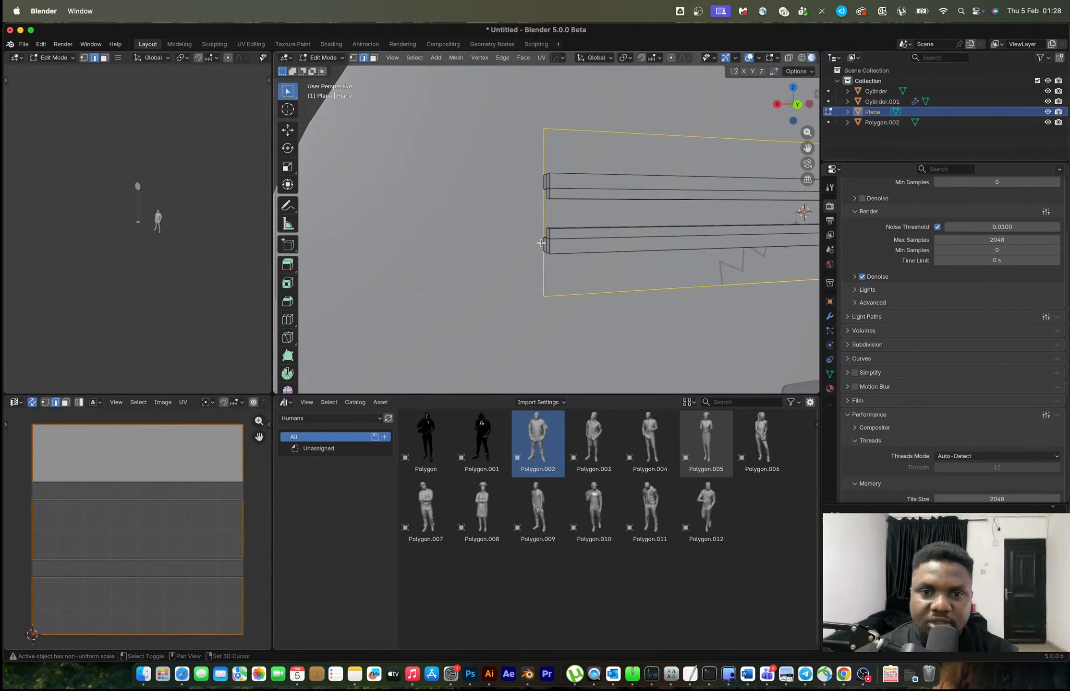
shift+click(542, 180)
middle_drag(542, 180, 620, 244)
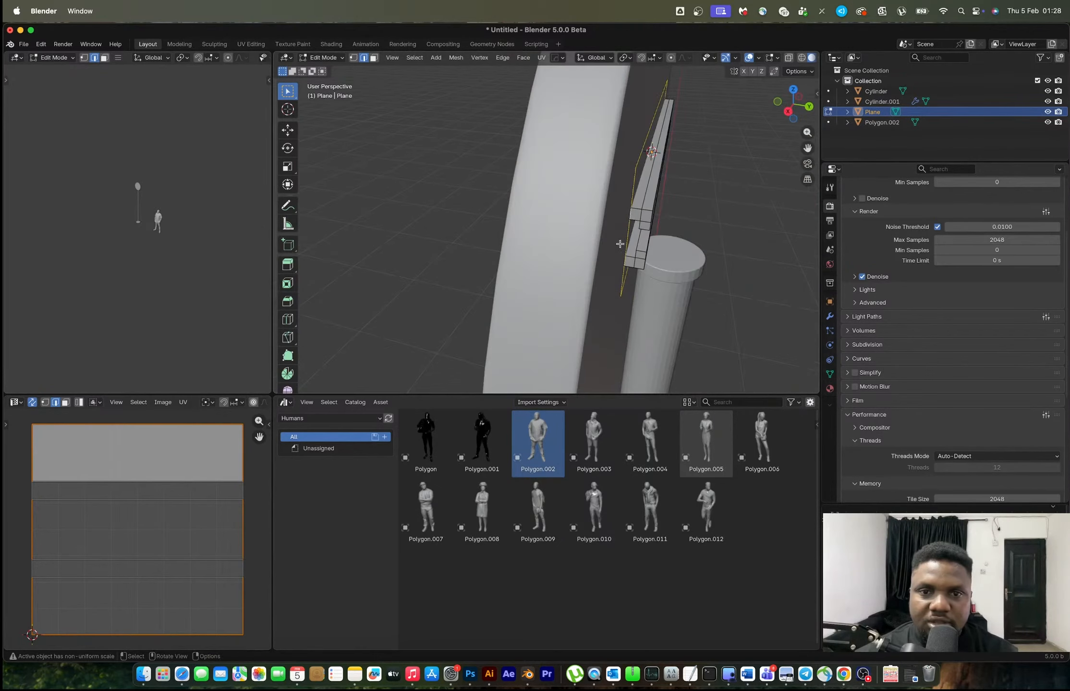
key(g)
key(y)
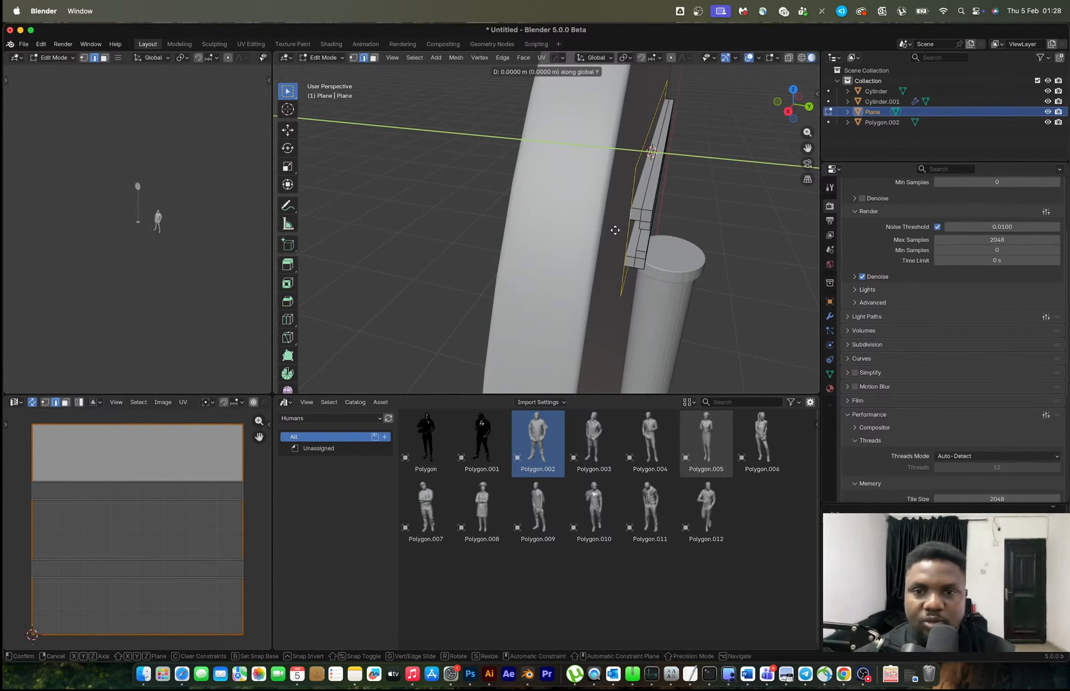
click(610, 231)
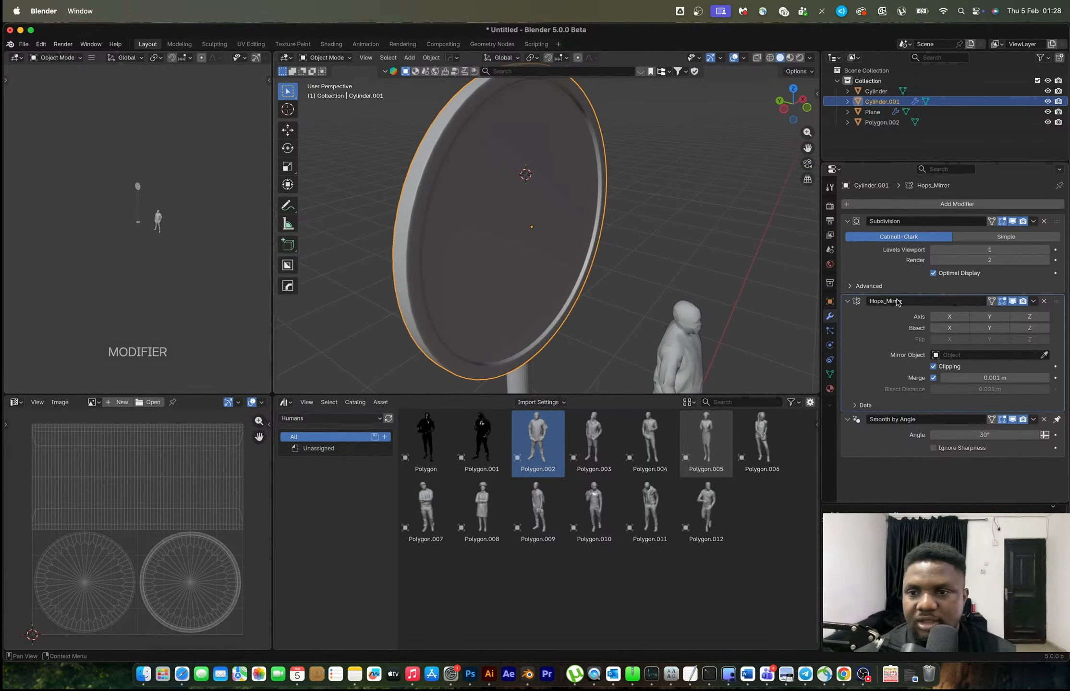
Step: Remove the Hops_Mirror modifier from the sign disc and mirror the bracket across the disc to make a lower copy
click(1045, 302)
middle_drag(538, 230, 590, 228)
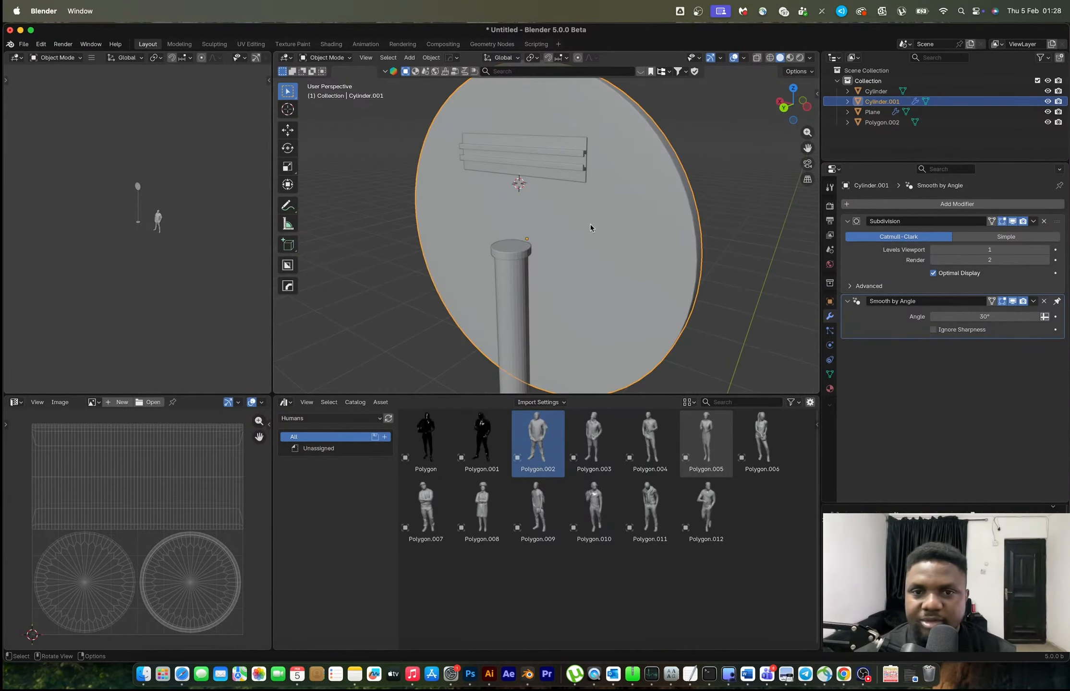
shift+click(559, 170)
shift+click(586, 239)
key(alt+x)
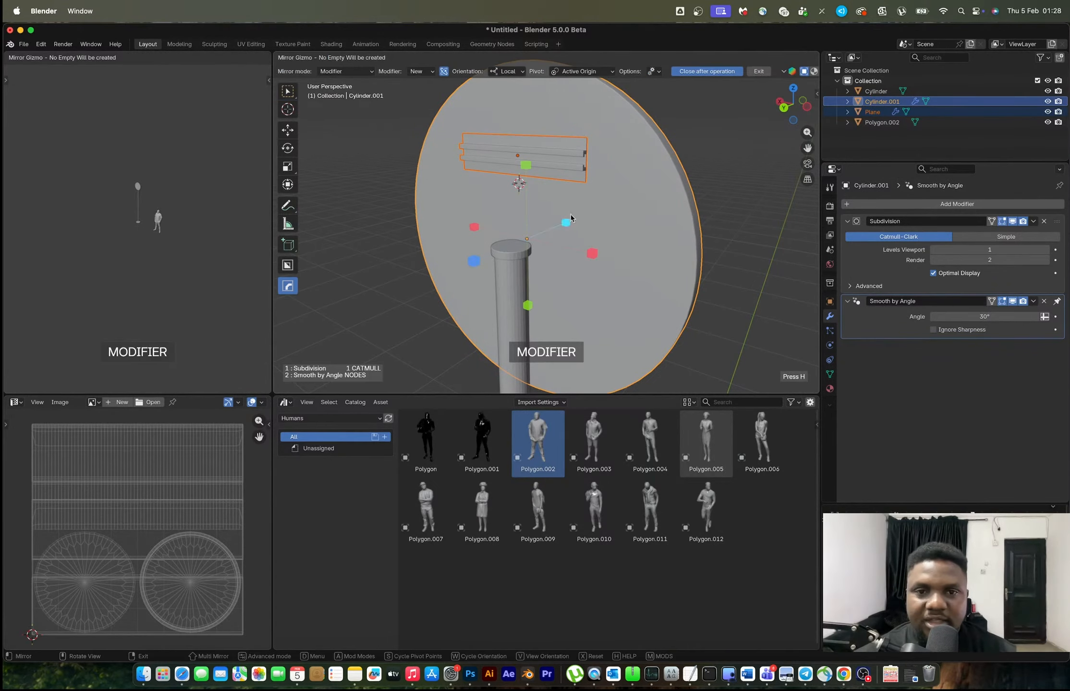
click(530, 164)
middle_drag(576, 235, 600, 247)
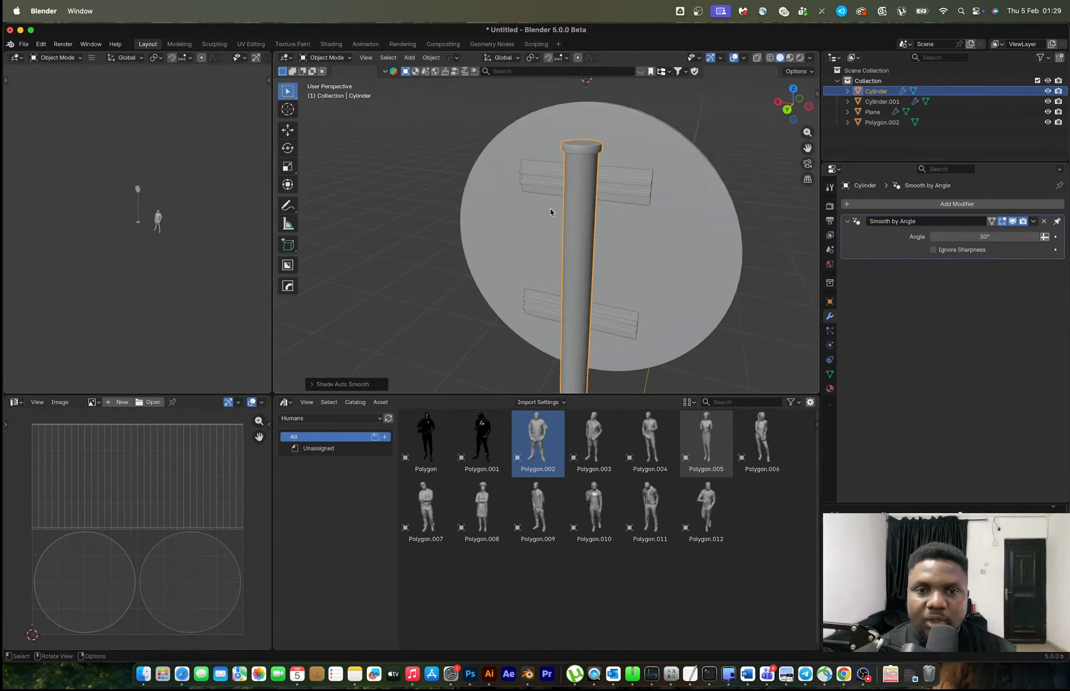
Step: Cut an edge loop around the pole at the upper bracket's height and bevel it into a narrow band of faces
middle_drag(550, 210, 556, 234)
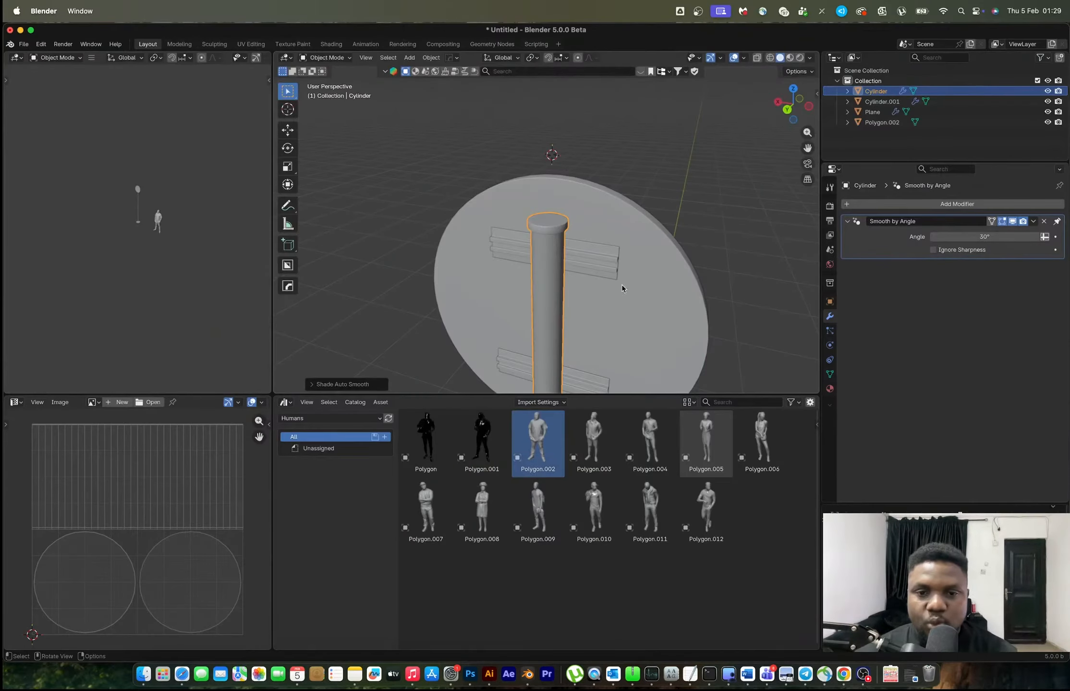
scroll(607, 277, up, 8)
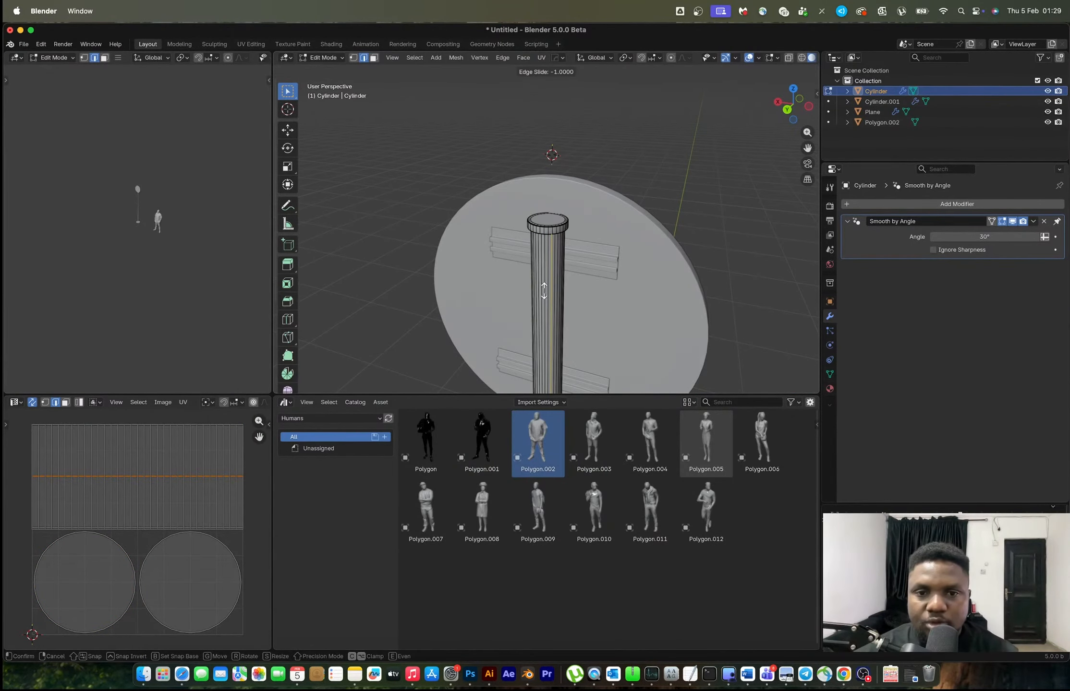
click(548, 325)
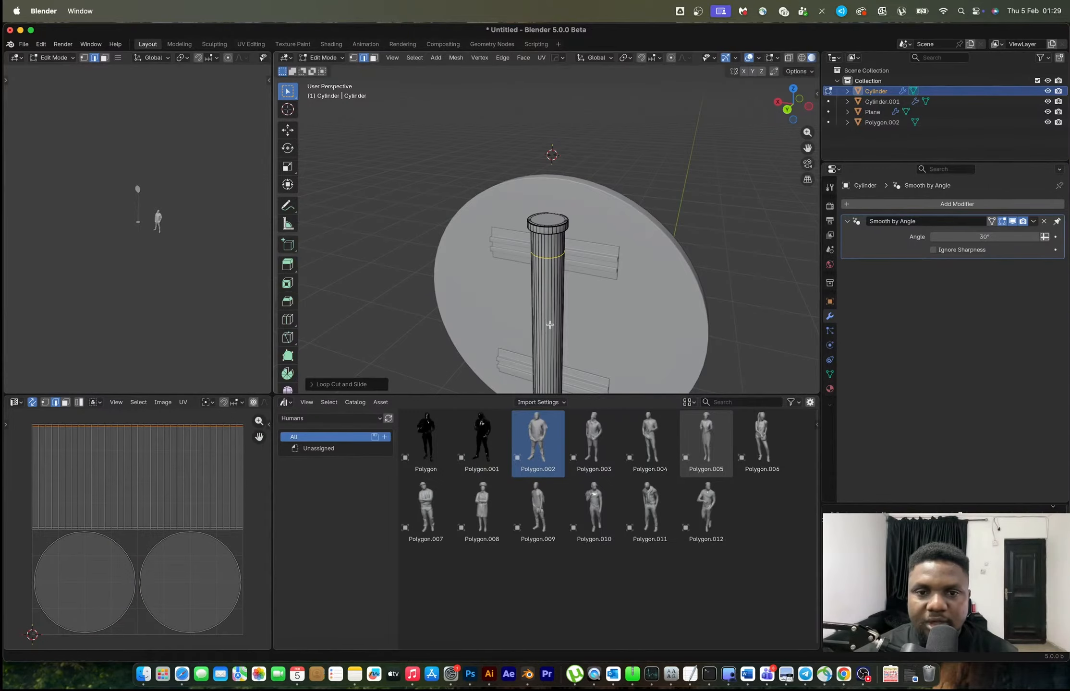
scroll(555, 303, up, 8)
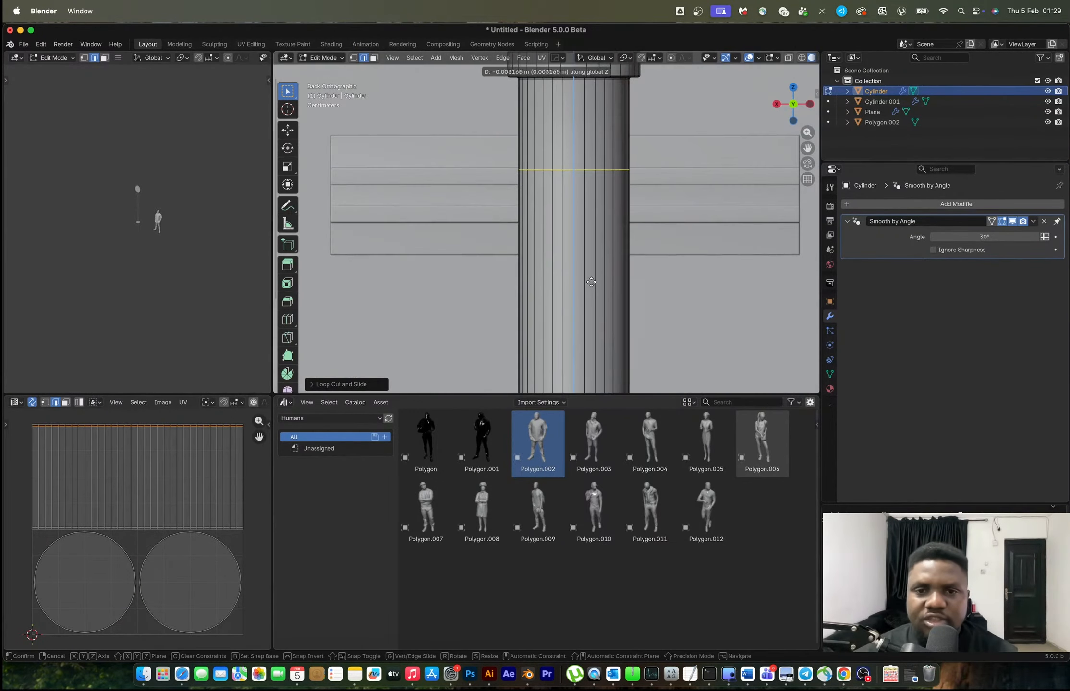
click(594, 298)
key(ctrl+b)
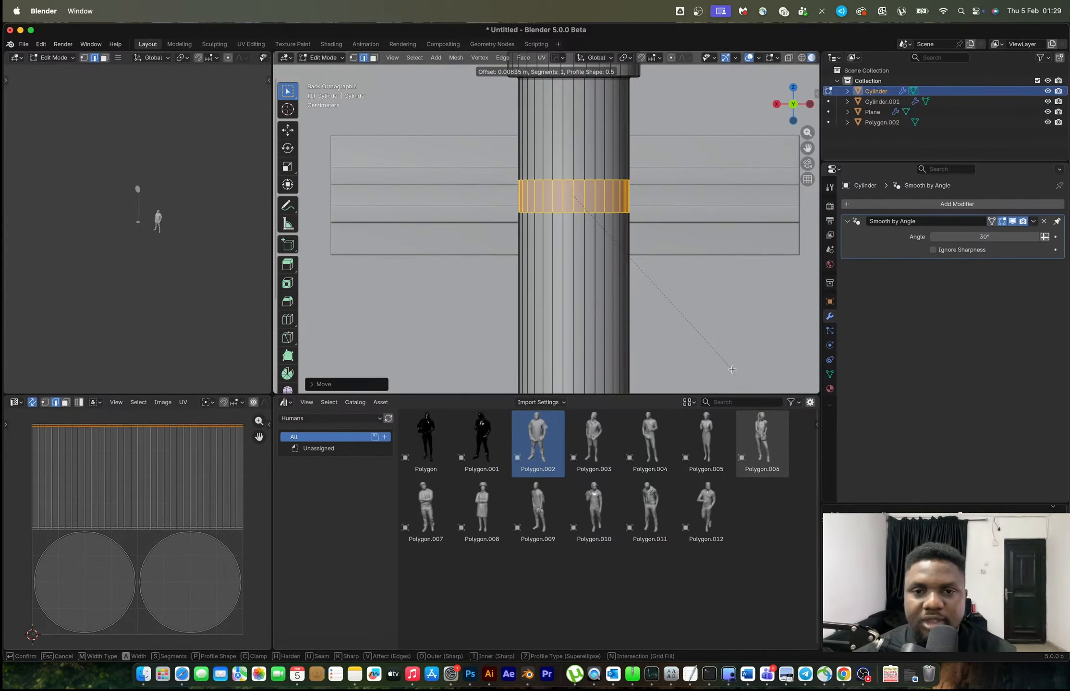
click(638, 257)
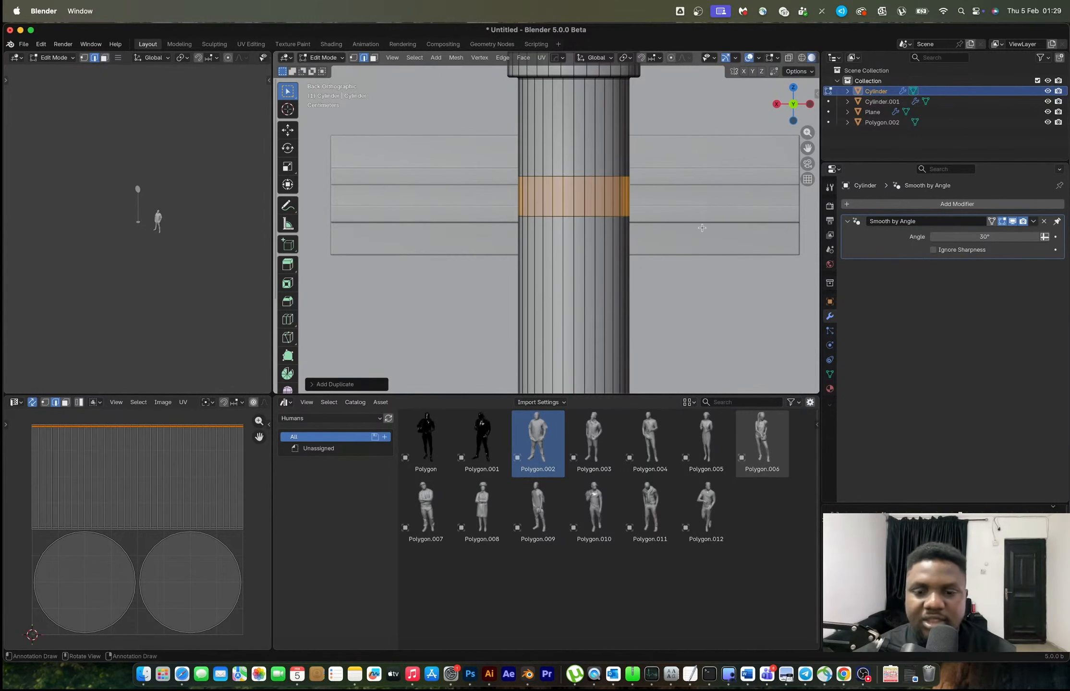
Step: Separate the duplicated band around the pole into its own object and open it for editing in an x-ray side view
key(p)
click(642, 223)
key(Tab)
click(604, 204)
key(Tab)
alt+middle_drag(604, 204, 645, 196)
key(alt+z)
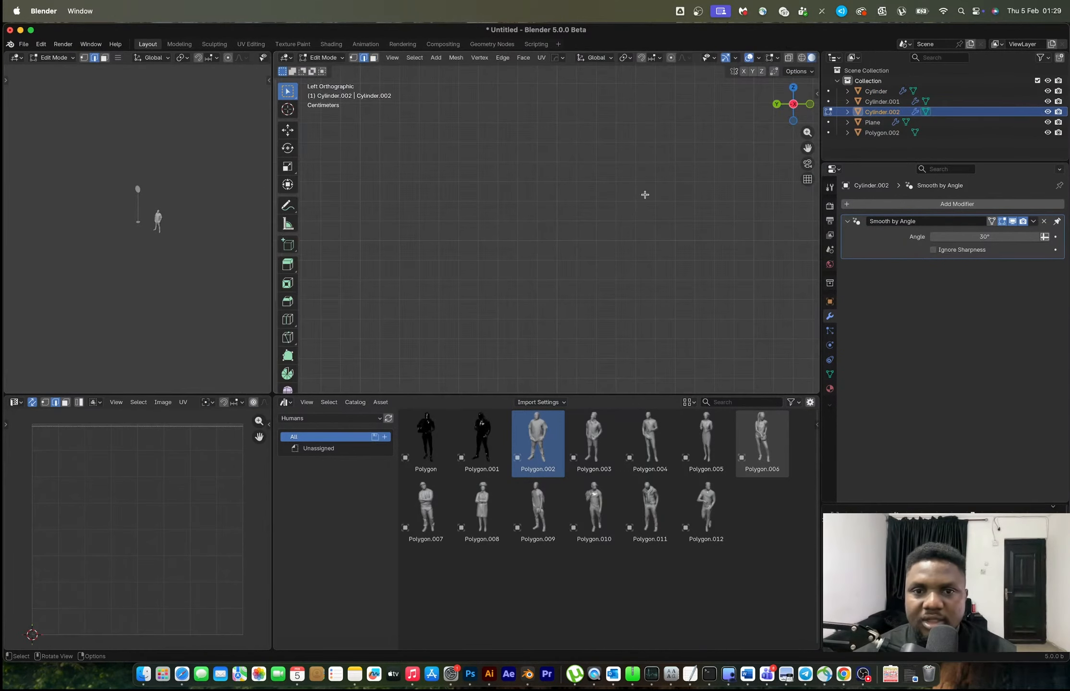
scroll(606, 239, down, 8)
scroll(606, 239, down, 1)
key(shift+b)
drag(368, 196, 406, 243)
Step: Try deleting the band's vertices on the side facing the sign disc, and undo the deletion
key(1)
drag(645, 291, 586, 161)
key(x)
click(574, 152)
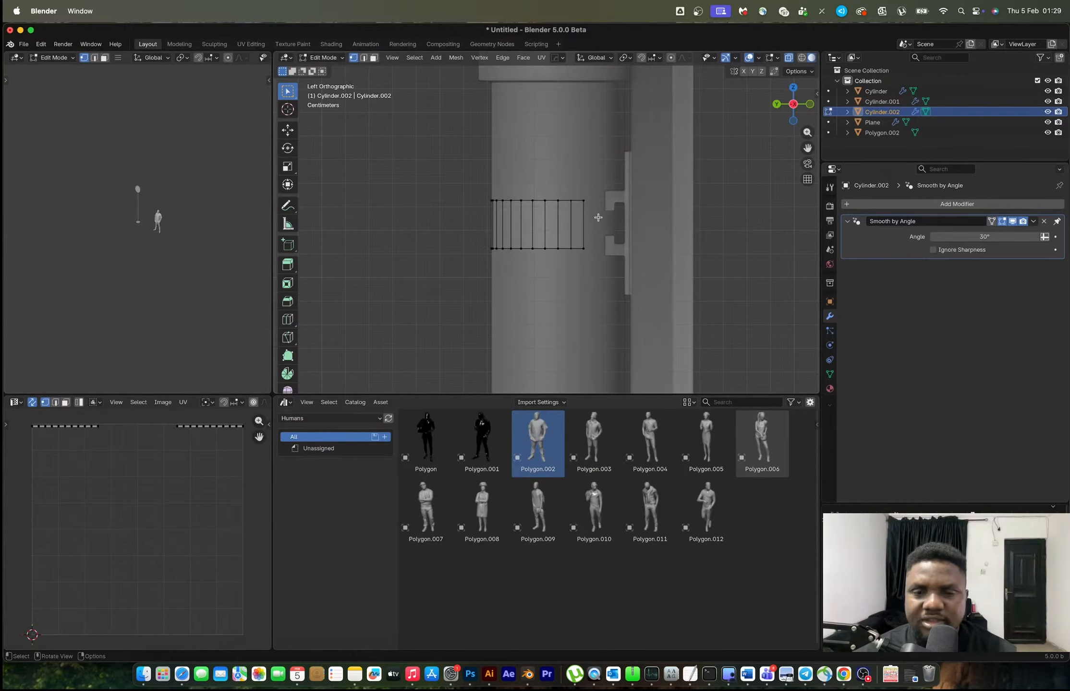
key(2)
click(580, 218)
key(super+z)
key(super+z)
key(super+z)
Step: Delete only the band's vertices closest to the sign disc, leaving an open clamp around the pole
drag(651, 290, 601, 160)
key(x)
click(609, 159)
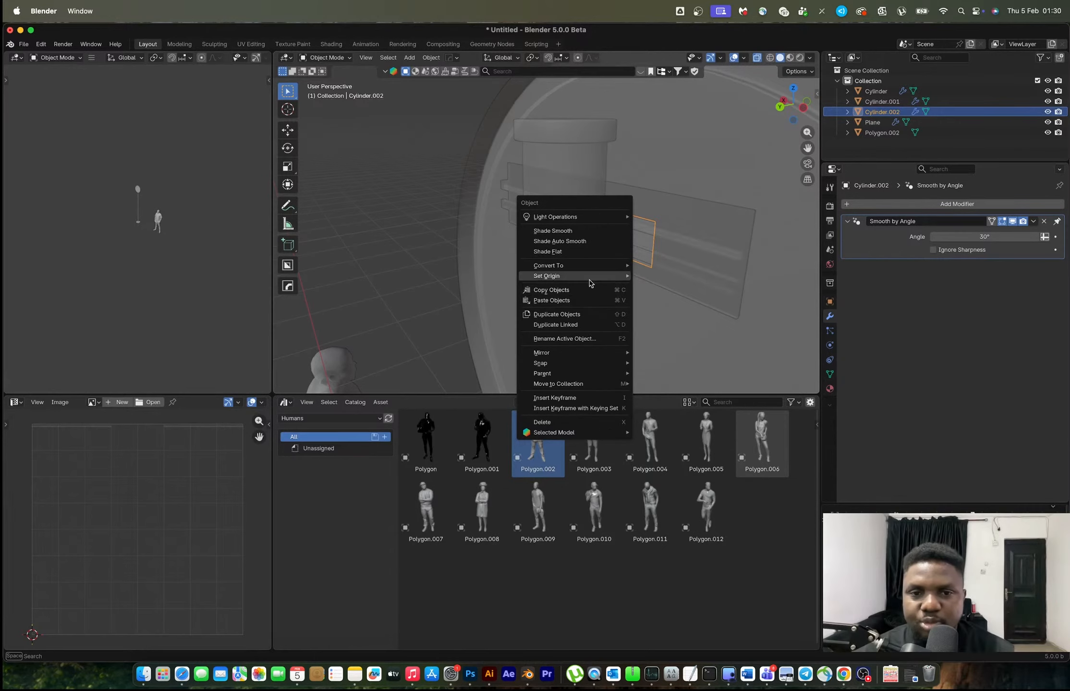
Step: Try setting the clamp's origin to its geometry, and undo it together with the preceding edit
mouse_move(590, 281)
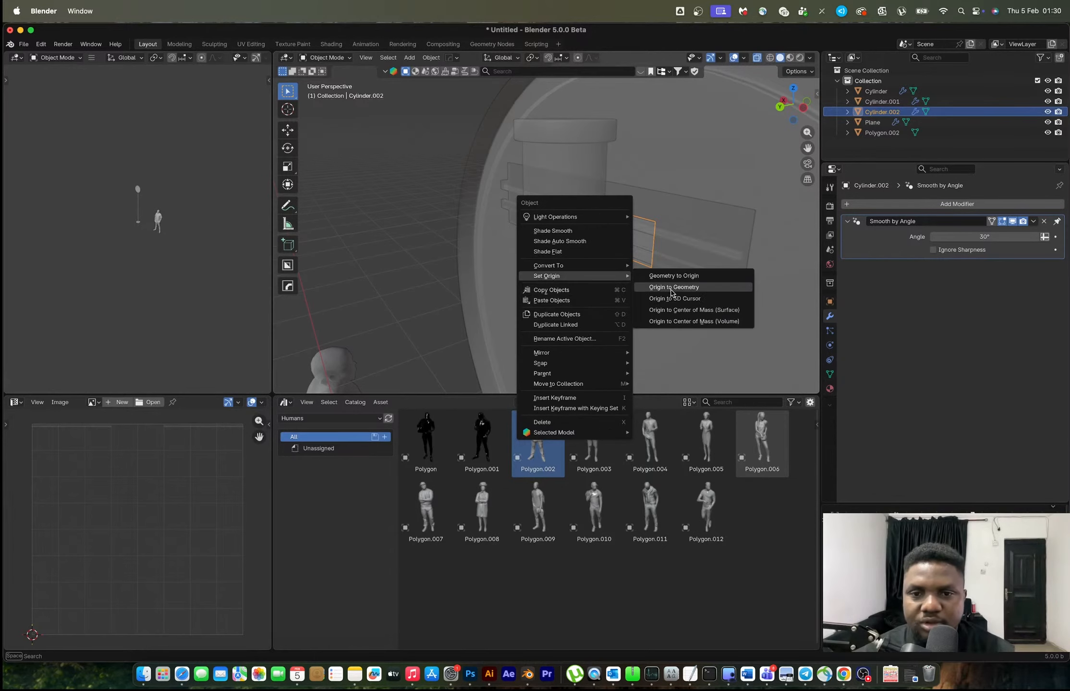
click(671, 290)
key(super+z)
key(super+z)
Step: Set the clamp's origin to its geometry and extrude one open end edge along negative X into a flat tab
key(Tab)
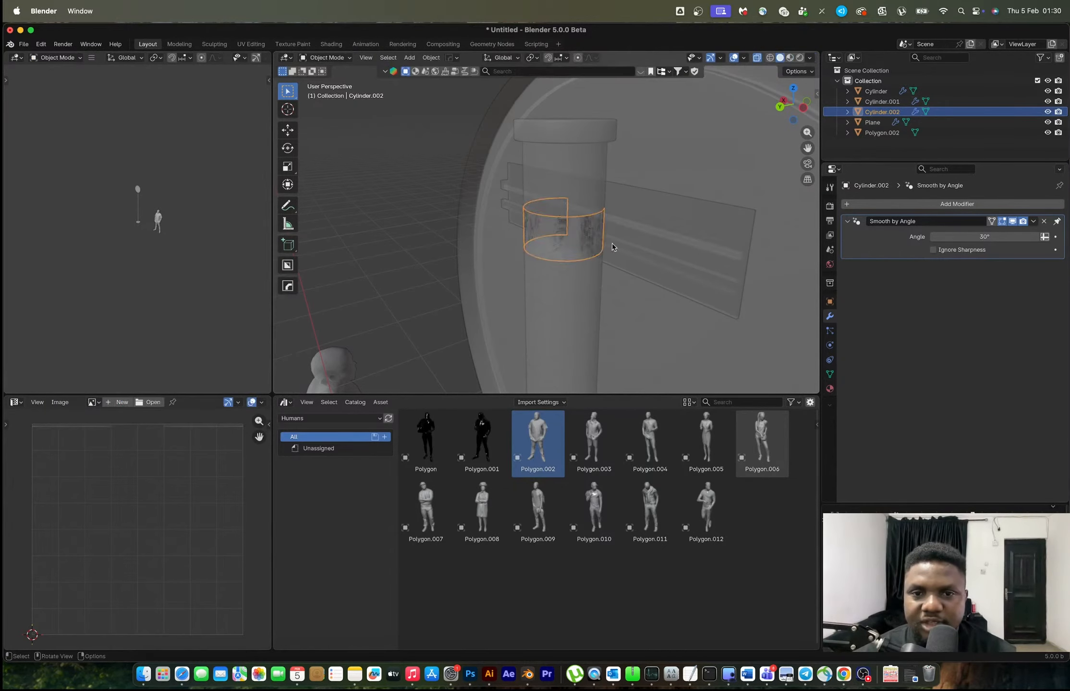
right_click(612, 243)
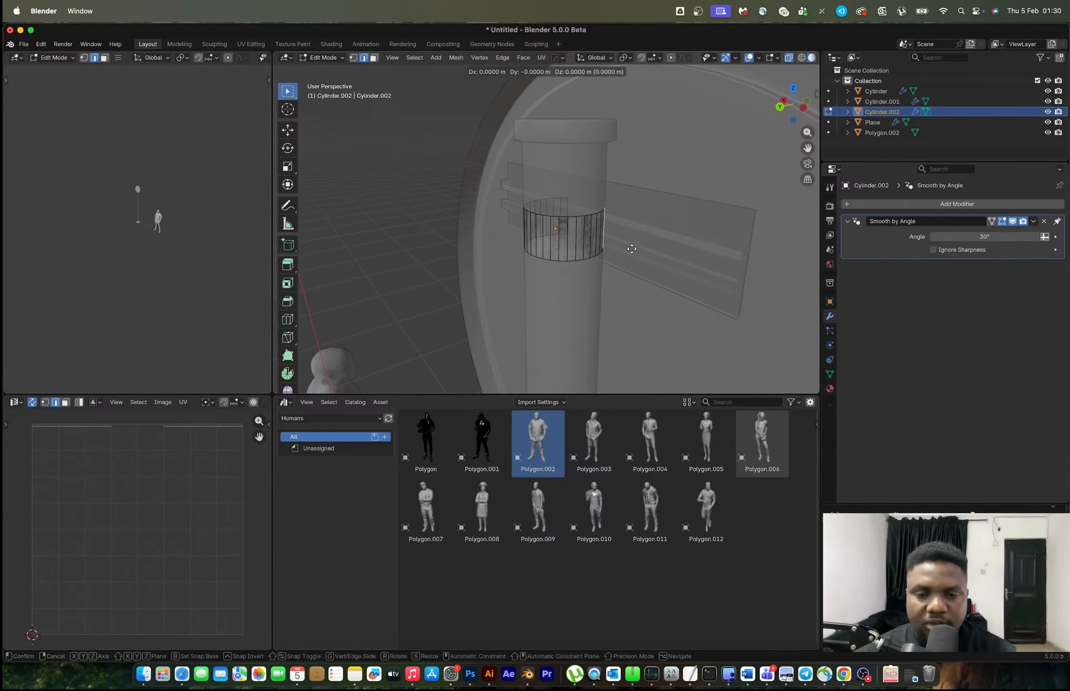
key(x)
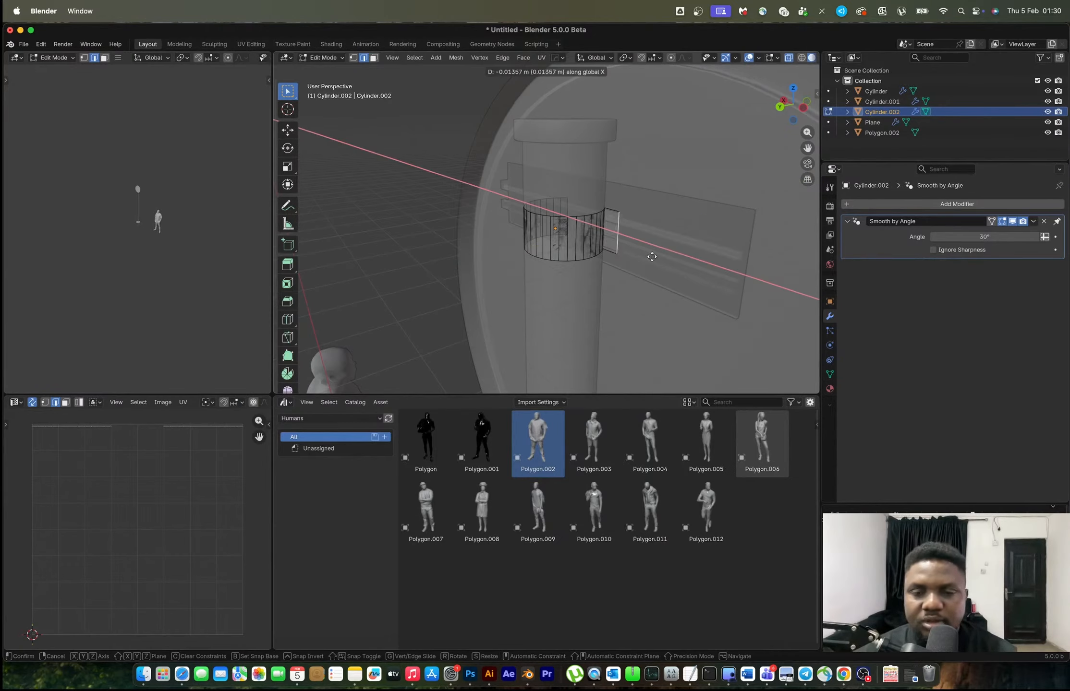
click(678, 265)
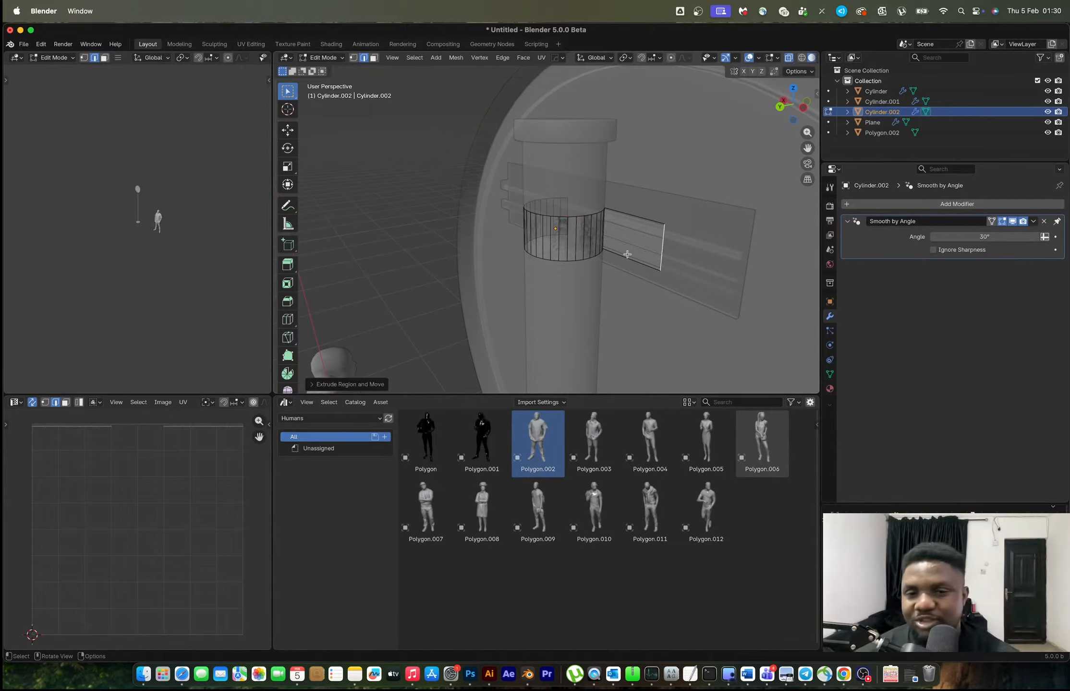
Step: Try to extrude the clamp's opposite open end edge along X
middle_drag(576, 240, 459, 235)
key(e)
key(x)
click(522, 250)
Step: Mirror the clamp across its local X axis to give both ends a tab, and apply the mirror modifier
key(Tab)
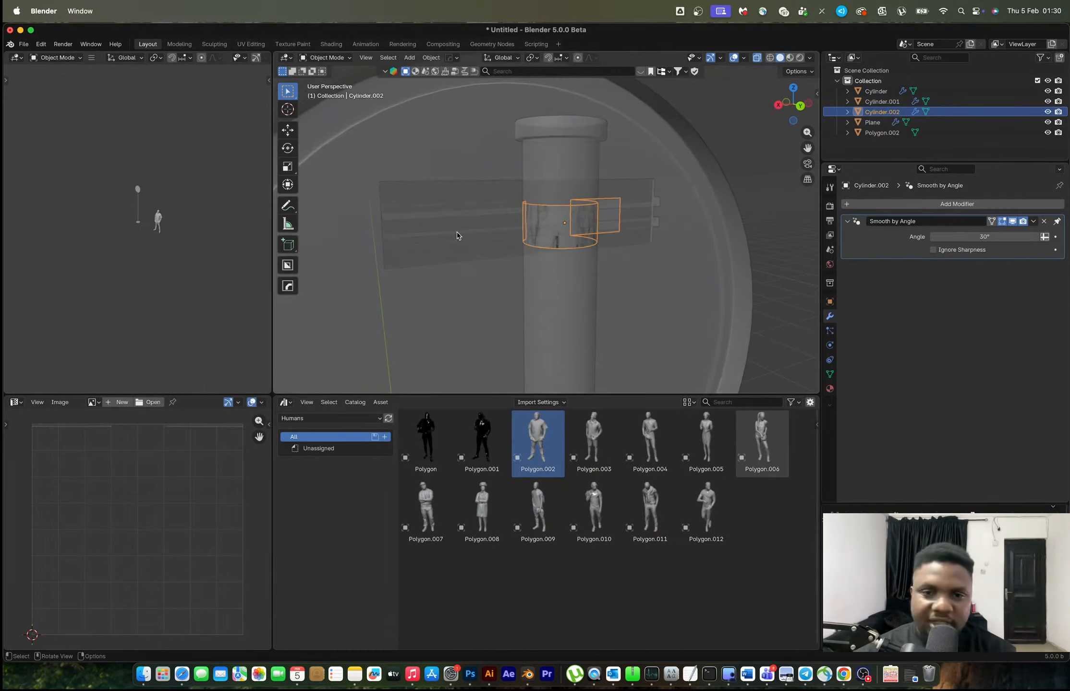
middle_drag(590, 240, 567, 241)
key(alt+x)
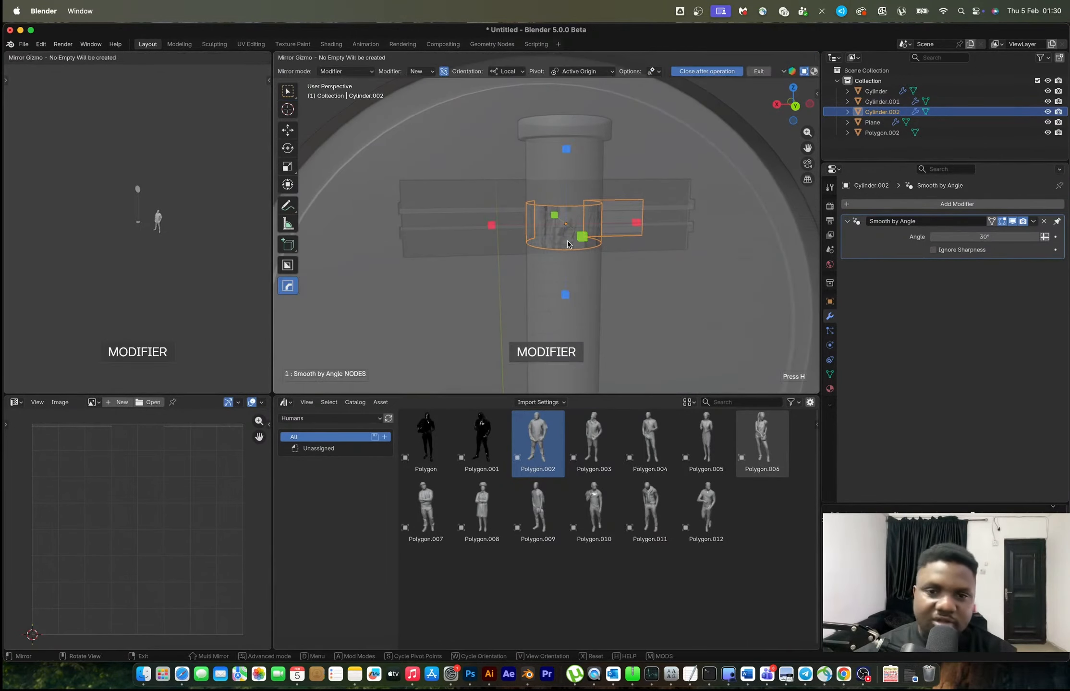
click(635, 223)
middle_drag(633, 224, 568, 252)
middle_drag(583, 262, 565, 234)
key(ctrl+a)
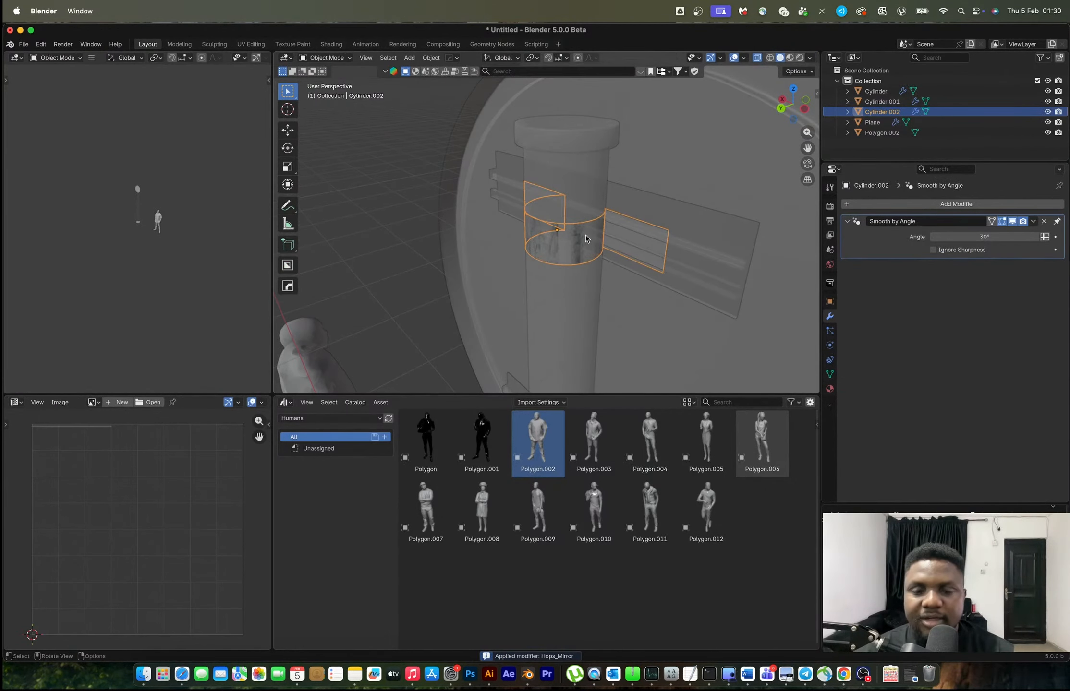
Step: Cut an edge loop around the clamp's mid-height, including both tabs, and bevel it into a wide central band
key(Tab)
key(ctrl+r)
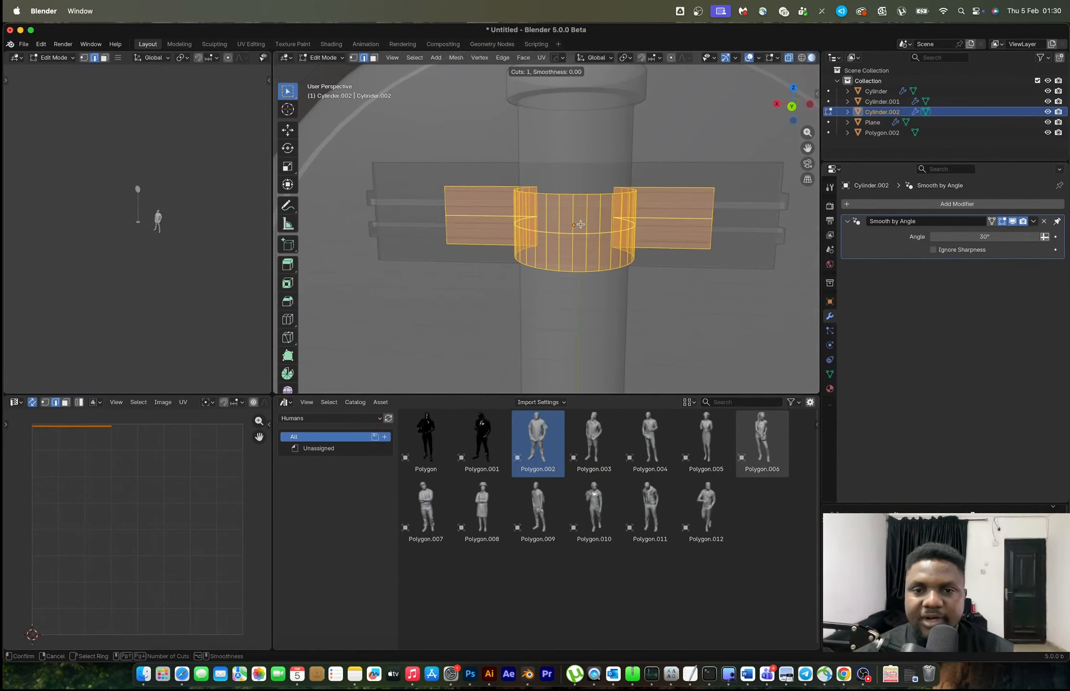
click(580, 223)
right_click(581, 225)
middle_drag(587, 233, 646, 233)
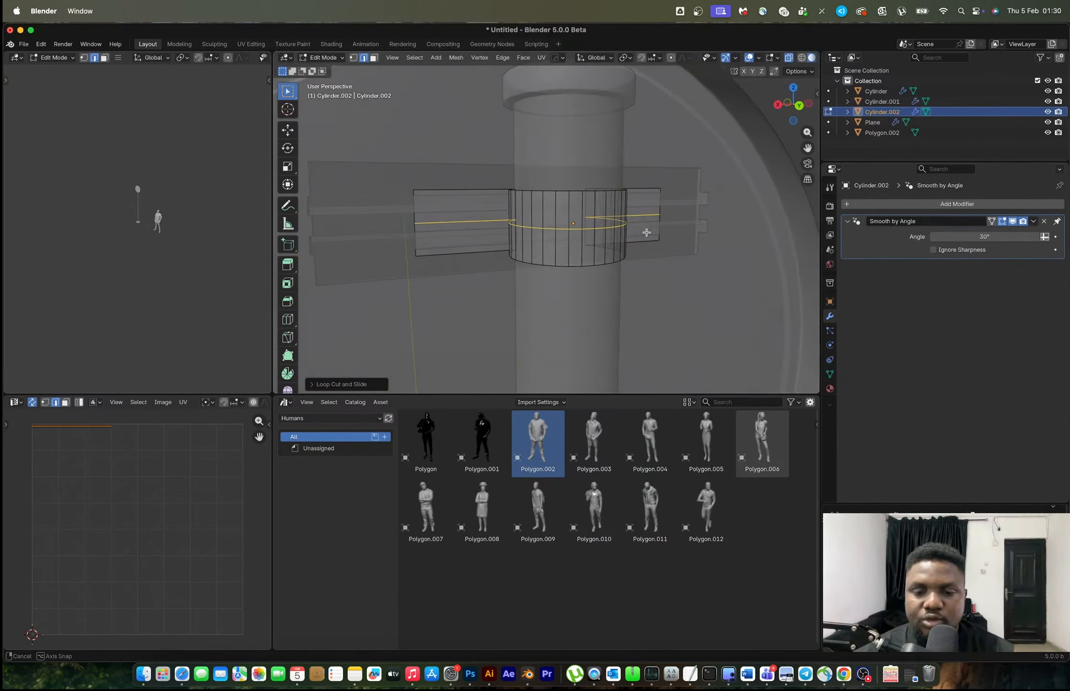
key(ctrl+b)
click(464, 218)
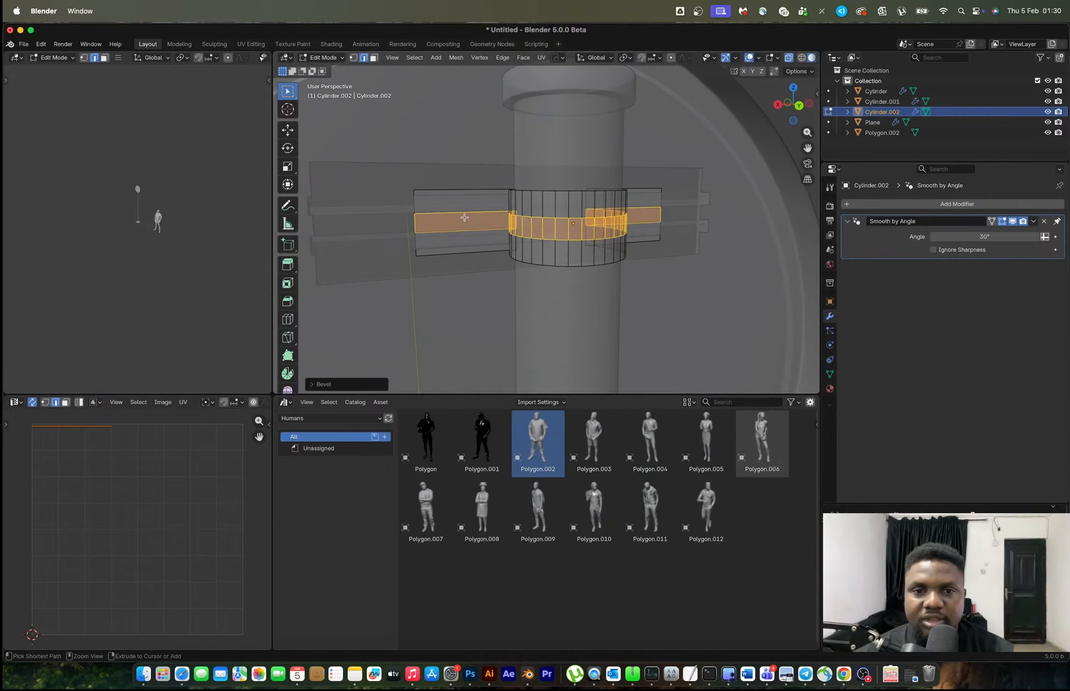
Step: Extrude the clamp's central band outward along its normals and add a level 1 Subdivision modifier
key(alt+e)
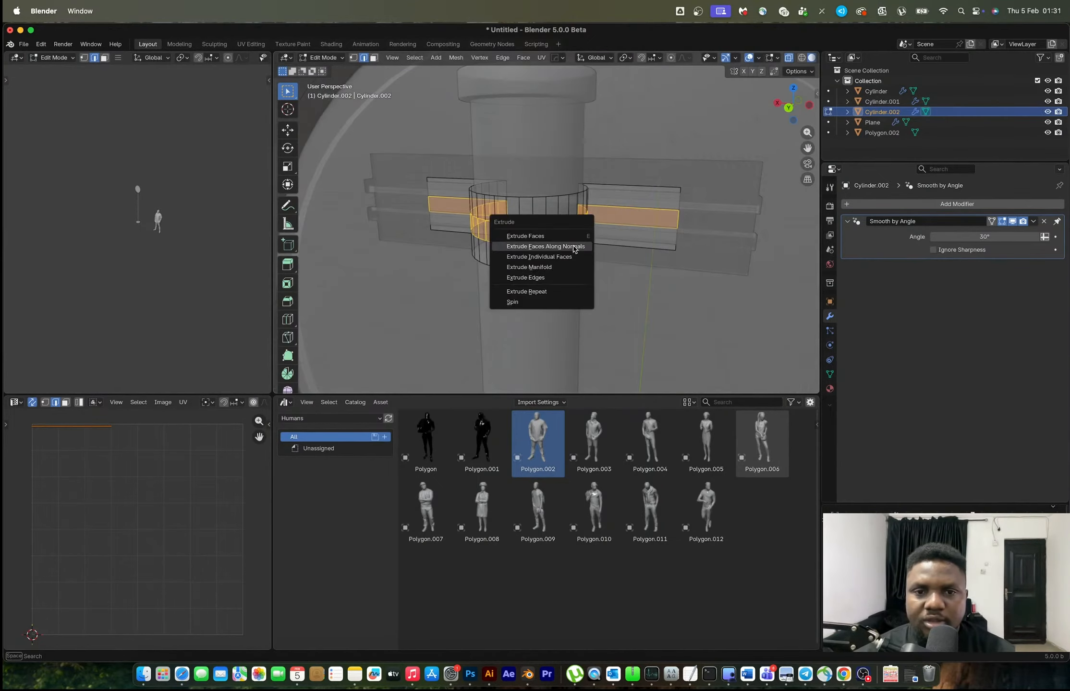
click(573, 249)
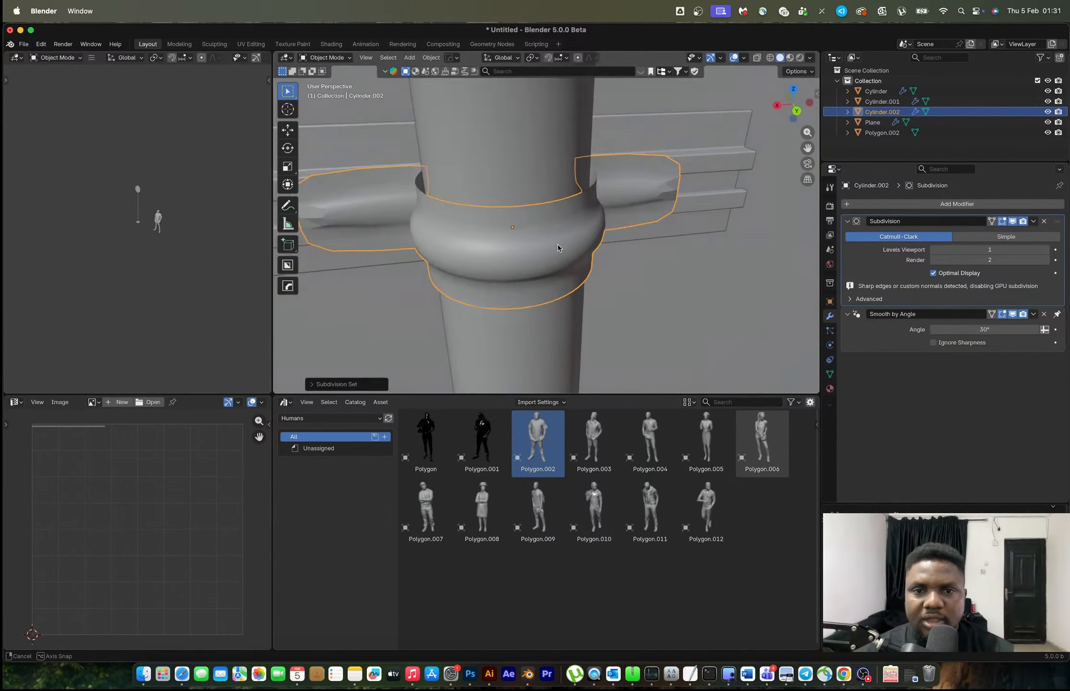
scroll(514, 221, up, 2)
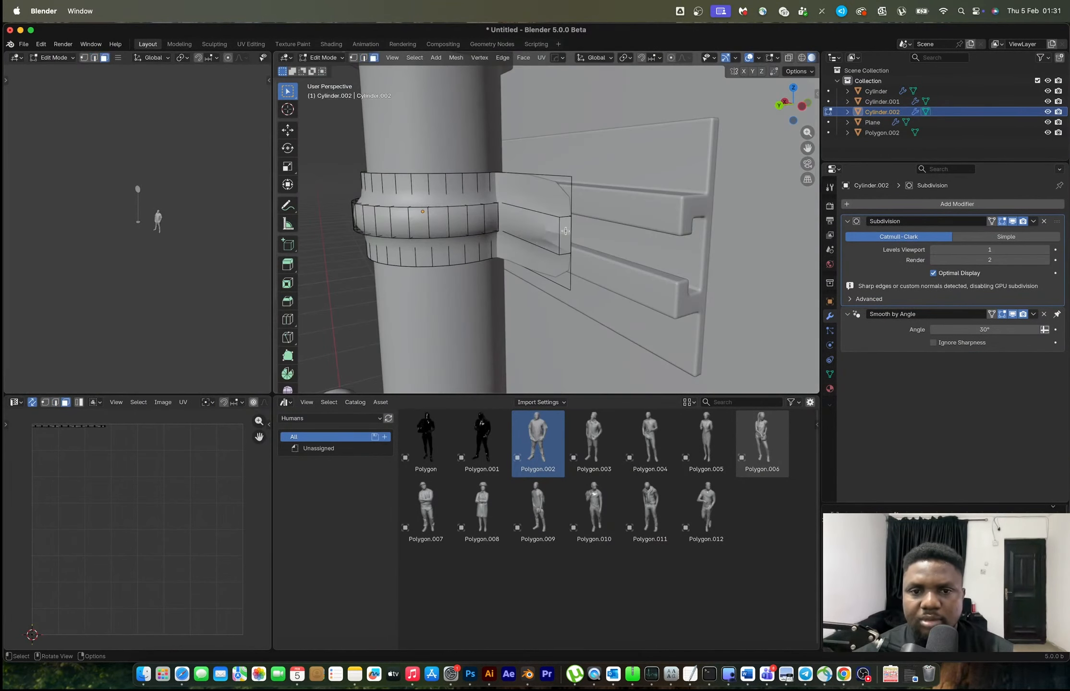
Step: Delete the small end-cap faces of the raised band at the outer ends of both clamp tabs
click(566, 231)
key(x)
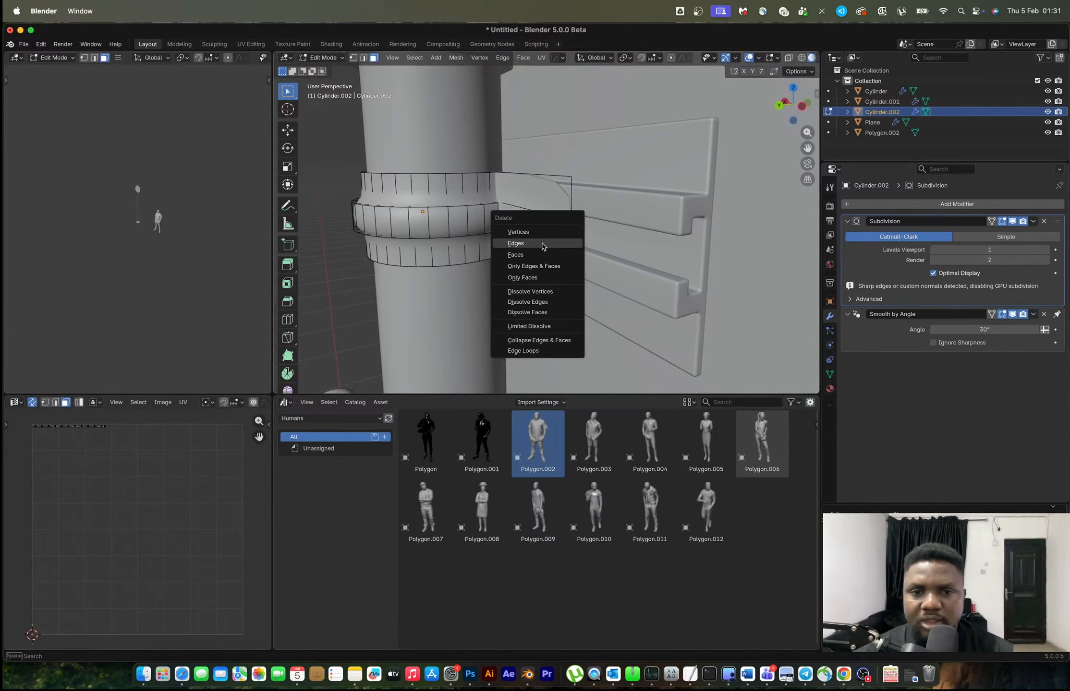
click(533, 256)
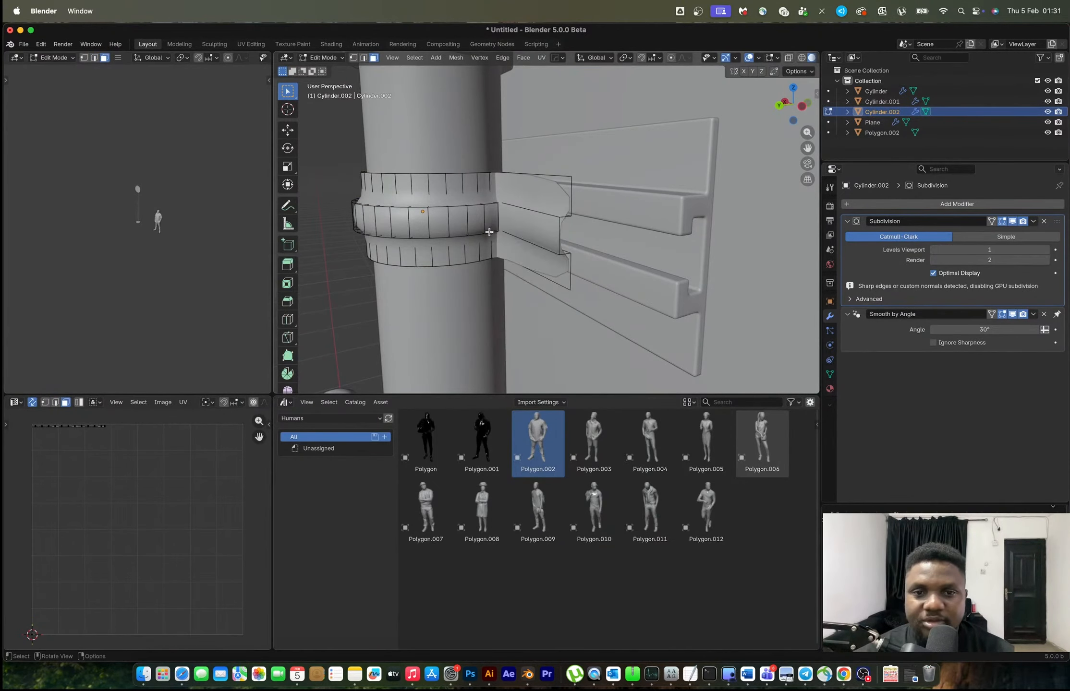
middle_drag(490, 223, 596, 231)
scroll(505, 240, down, 5)
mouse_move(505, 240)
middle_down()
mouse_move(395, 239)
mouse_move(504, 247)
middle_up()
key(x)
click(519, 249)
Step: Add horizontal support edge loops through the clamp's upper strip, raised central band and lower strip
scroll(395, 240, up, 4)
key(ctrl+r)
click(508, 283)
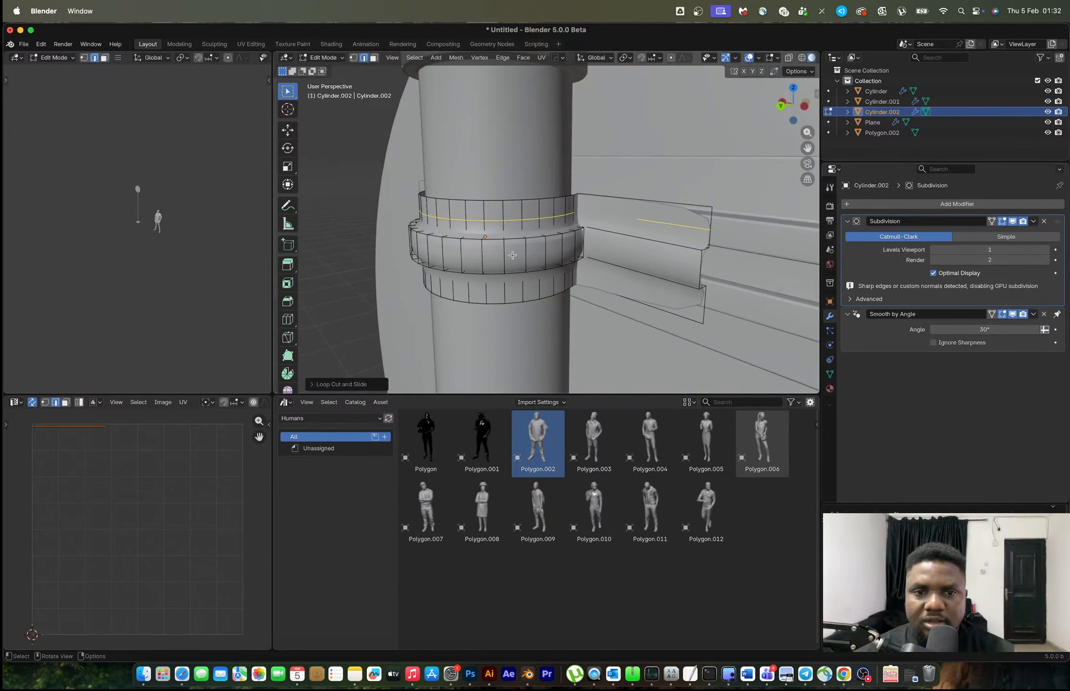
click(508, 282)
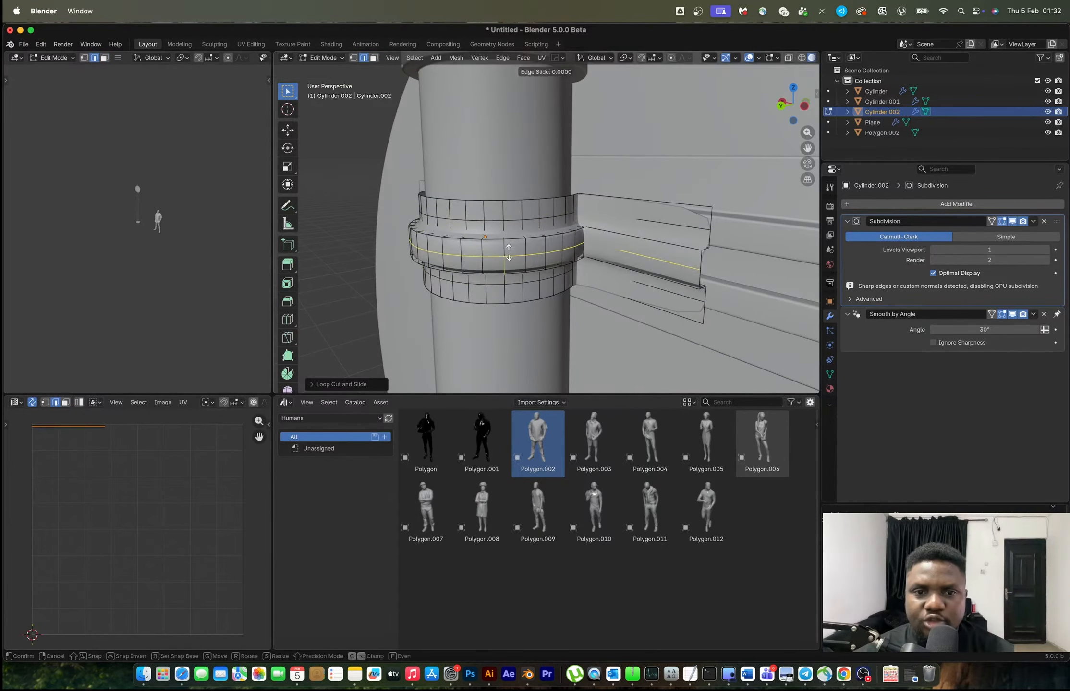
key(Tab)
middle_drag(508, 283, 568, 234)
scroll(571, 237, up, 2)
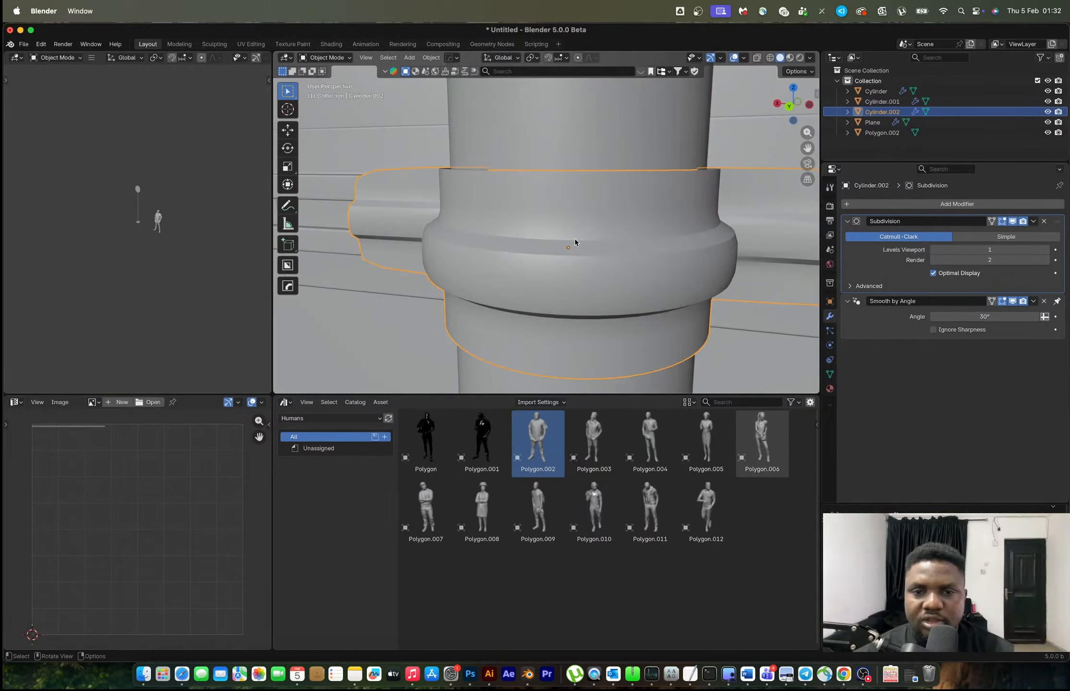
Step: Add support loops on the raised band's upper and lower ledges and give the clamp thickness with a Solidify modifier
key(Tab)
scroll(583, 244, up, 1)
key(ctrl+r)
double_click(576, 287)
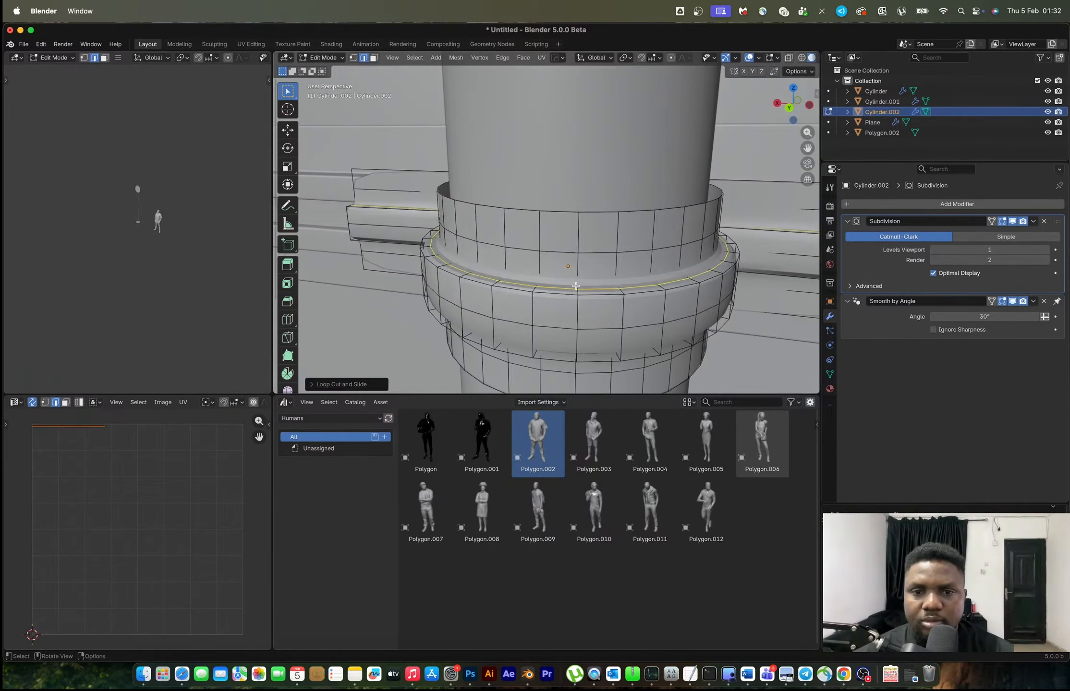
middle_drag(589, 315, 592, 258)
key(ctrl+r)
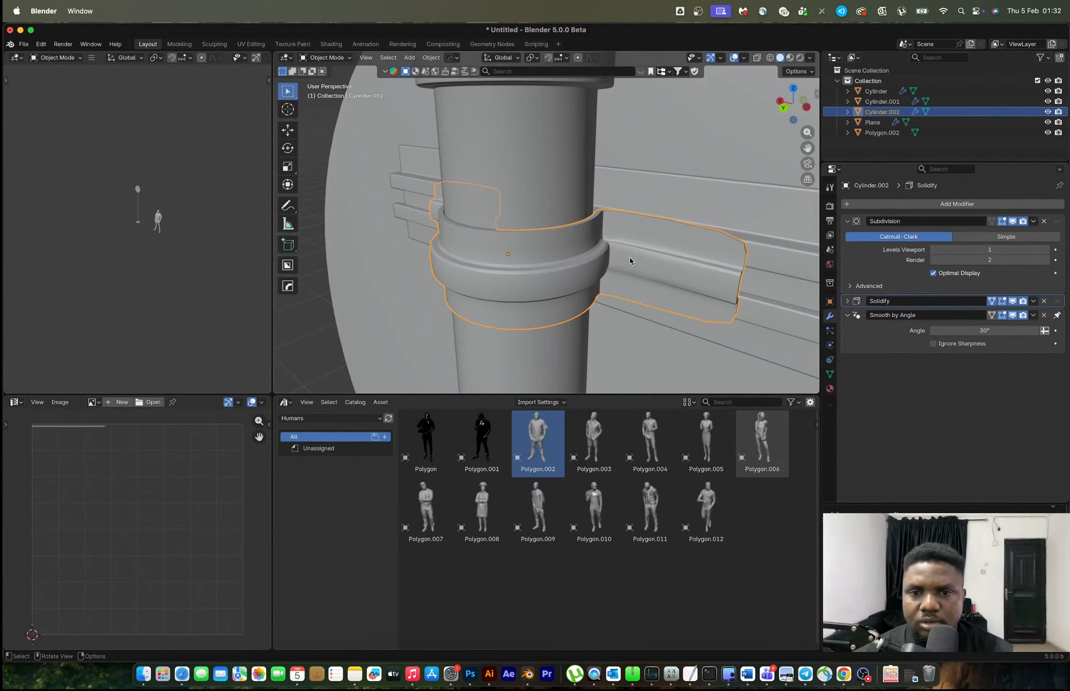
Step: Place the 3D cursor on the clamp's tab and add a scaled-down cylinder there, rotated 90° about X, as the bolt
shift+right_click(634, 259)
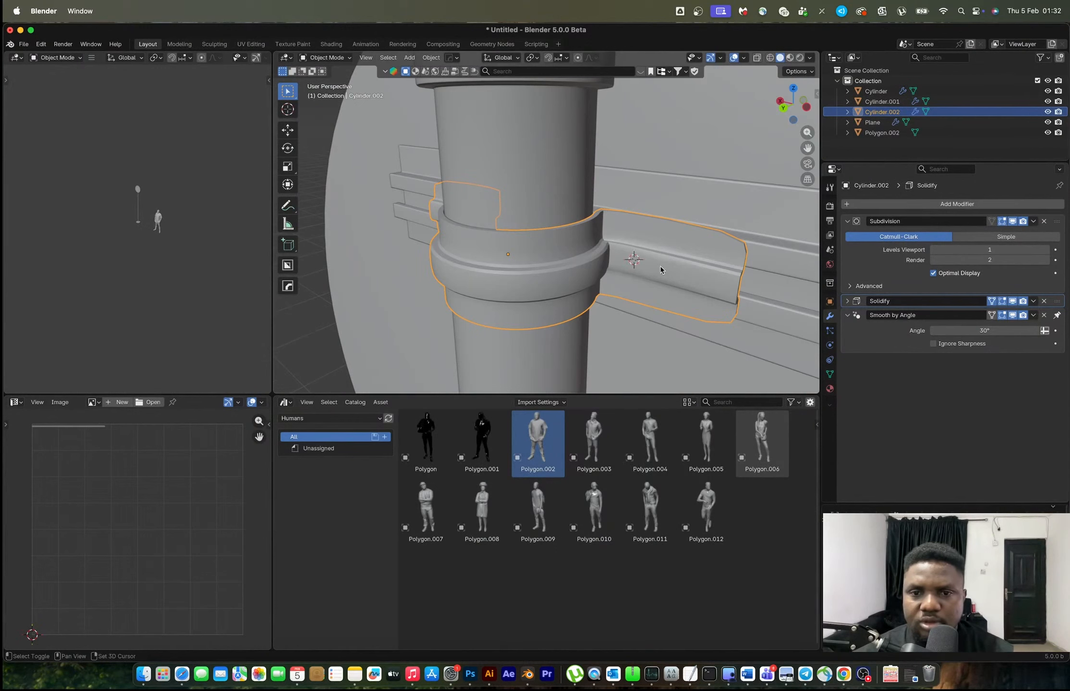
key(shift+a)
mouse_move(658, 268)
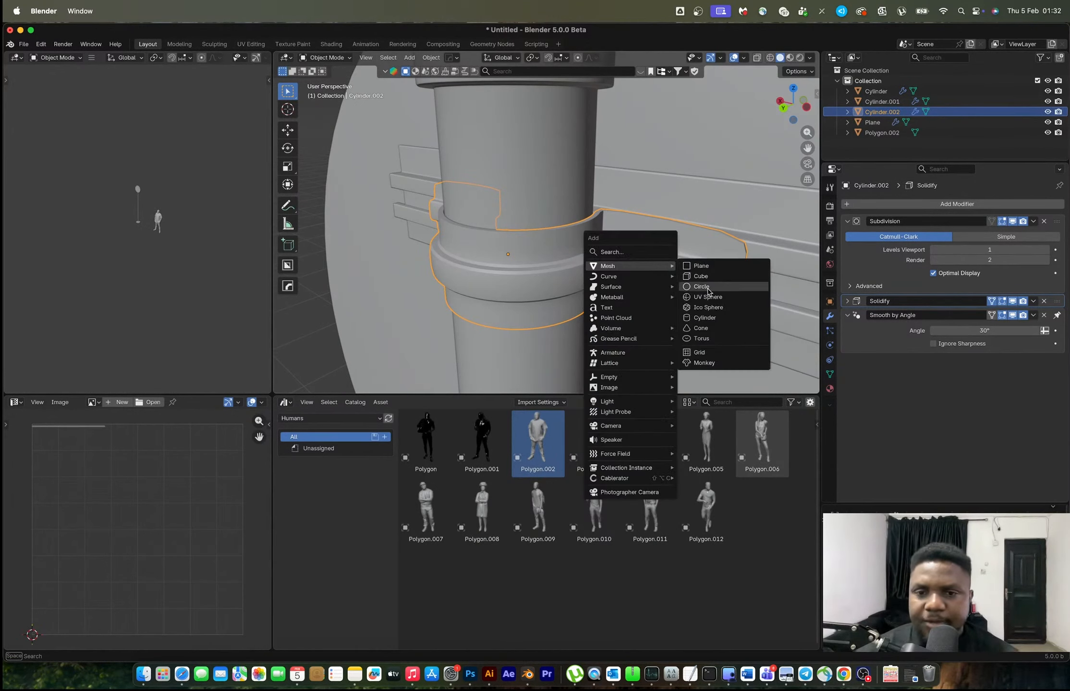
click(704, 317)
key(s)
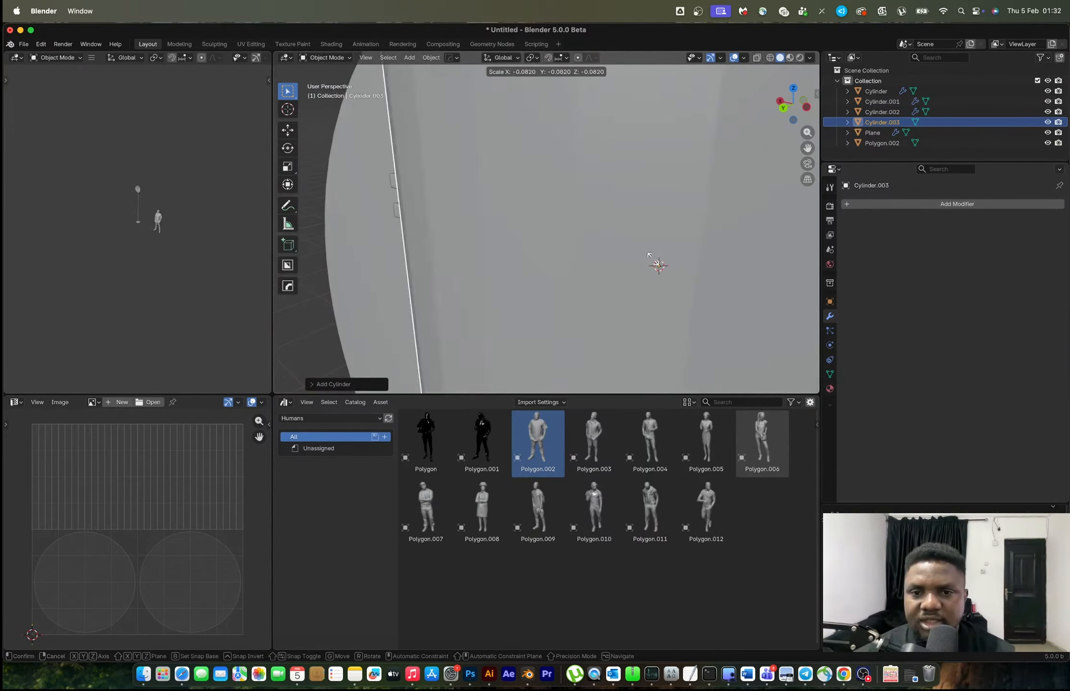
click(665, 274)
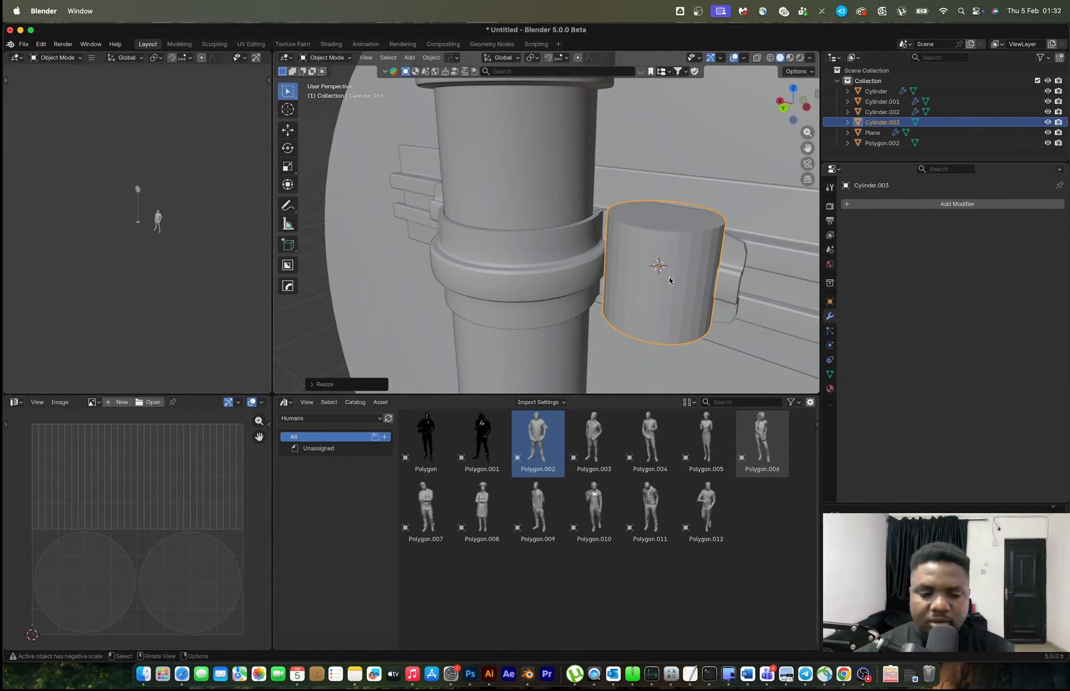
text(rx90)
key(Return)
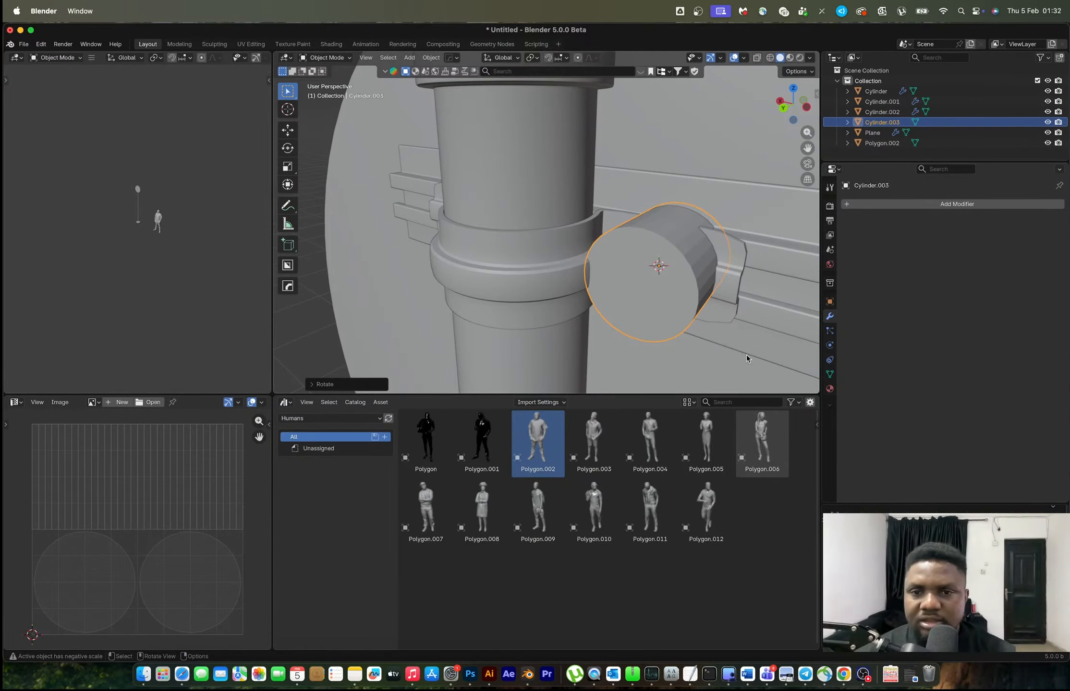
Step: Add a 6-vertex cylinder at the 3D cursor as a nut, rotate it 90° about X, shrink it and scale it 0.448 along Y
text(r)
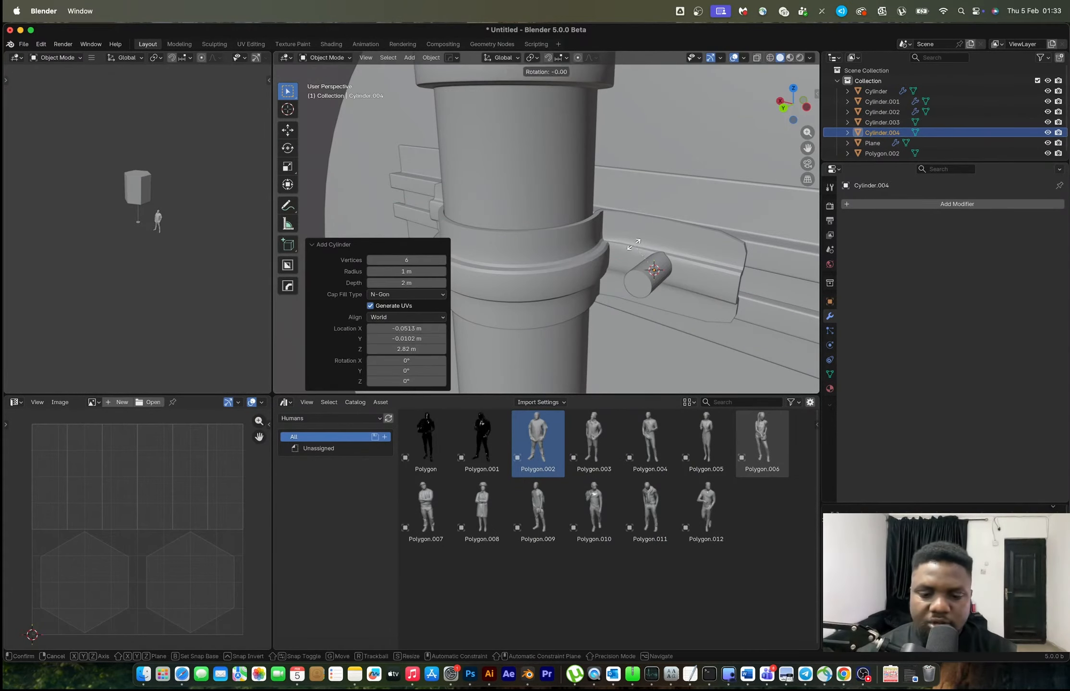
text(x90)
key(Return)
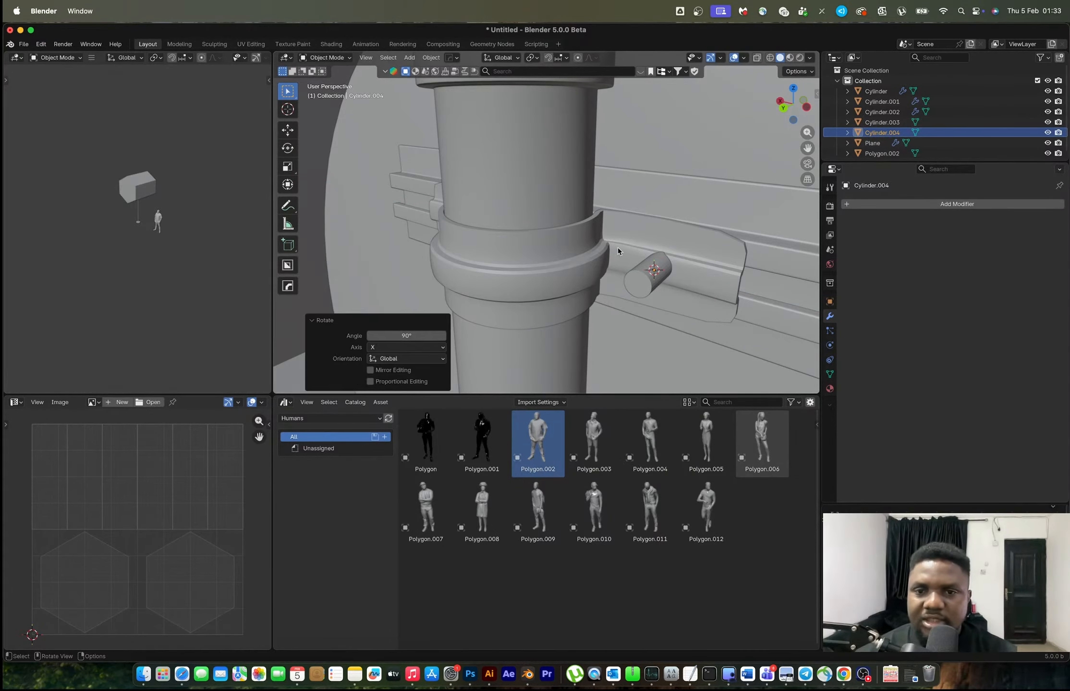
key(s)
key(x)
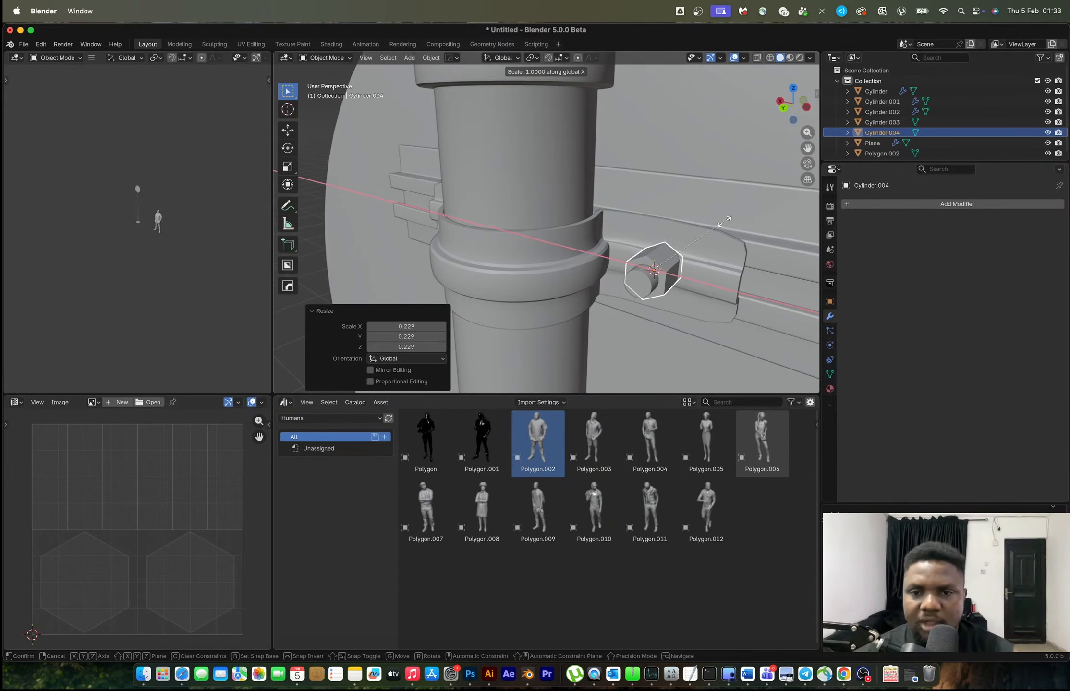
key(y)
click(685, 249)
Step: Apply the hexagonal nut's scale and bevel all of its edges slightly with a single segment
middle_drag(669, 257, 547, 240)
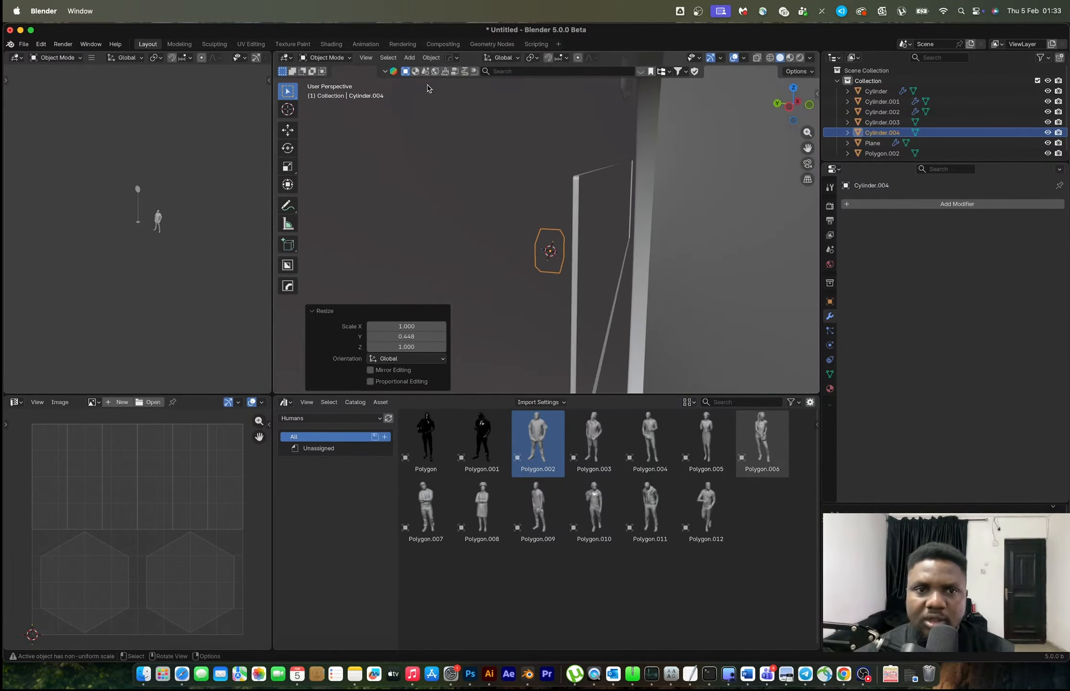
click(366, 58)
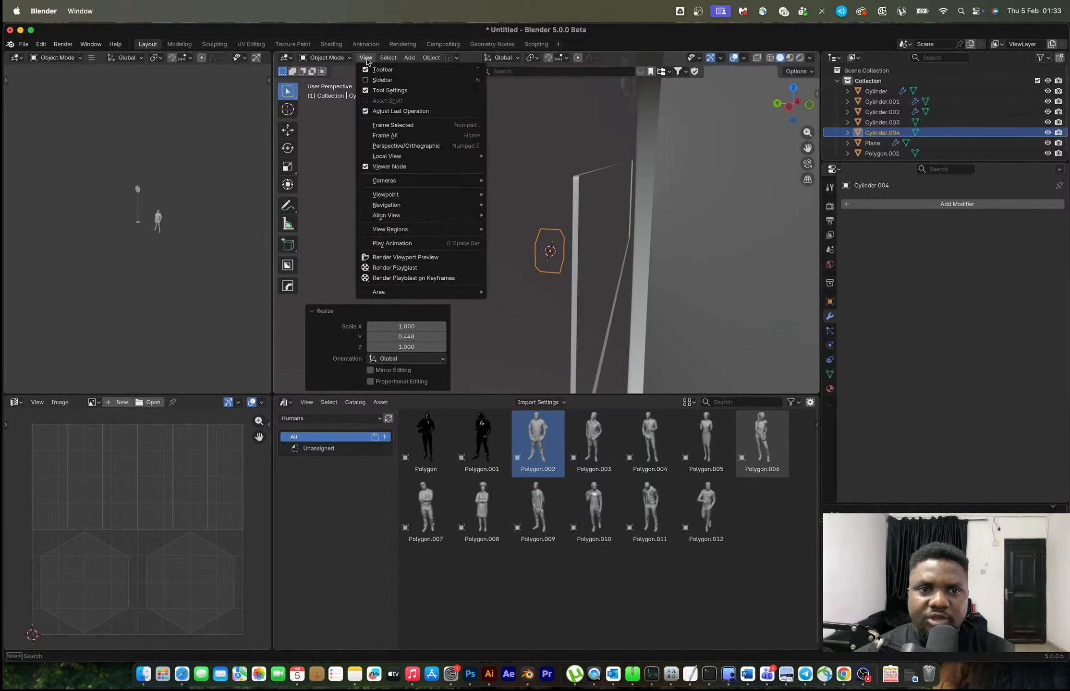
click(390, 127)
middle_drag(530, 227, 615, 259)
scroll(597, 258, down, 4)
click(459, 221)
middle_drag(460, 221, 562, 255)
click(579, 252)
key(ctrl+a)
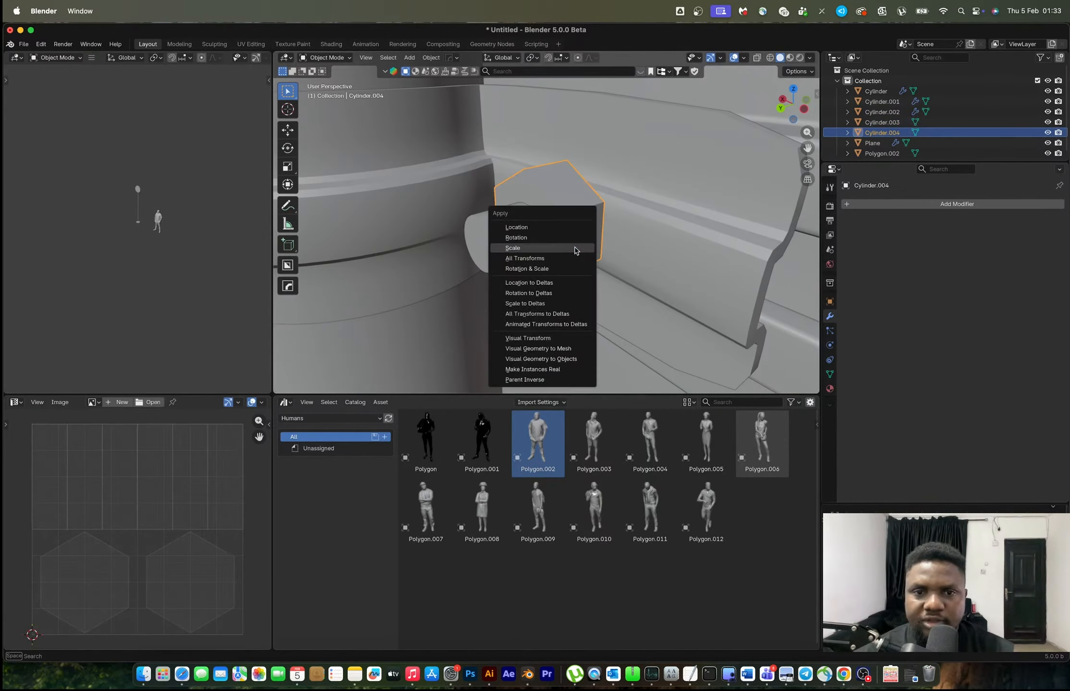
click(576, 248)
key(Tab)
key(ctrl+b)
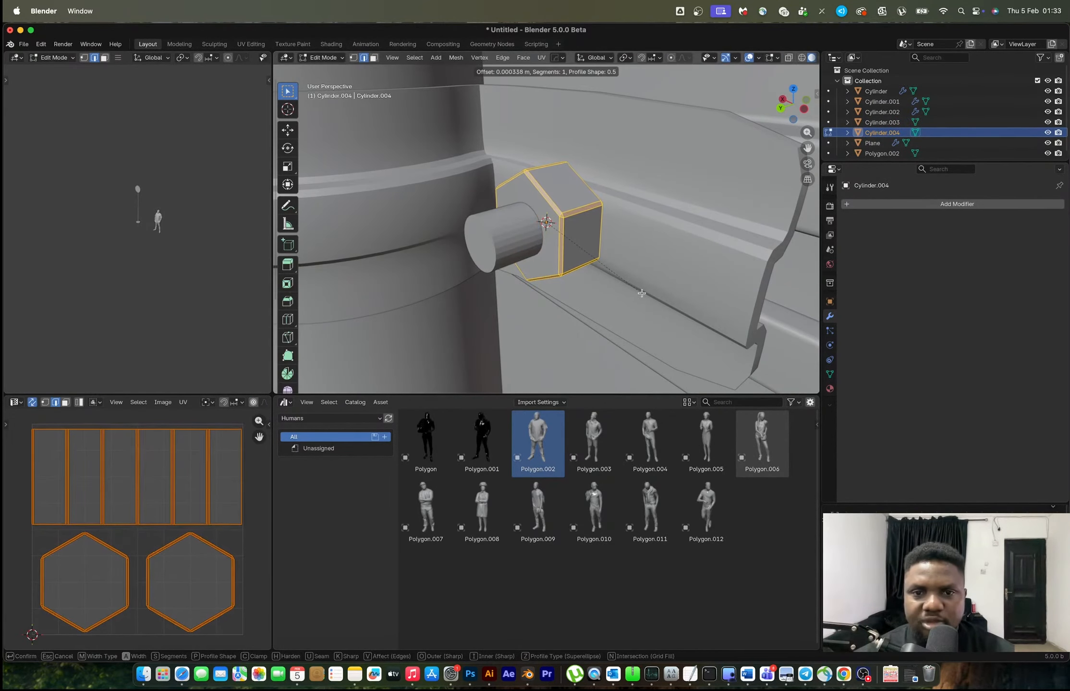
scroll(639, 292, up, 1)
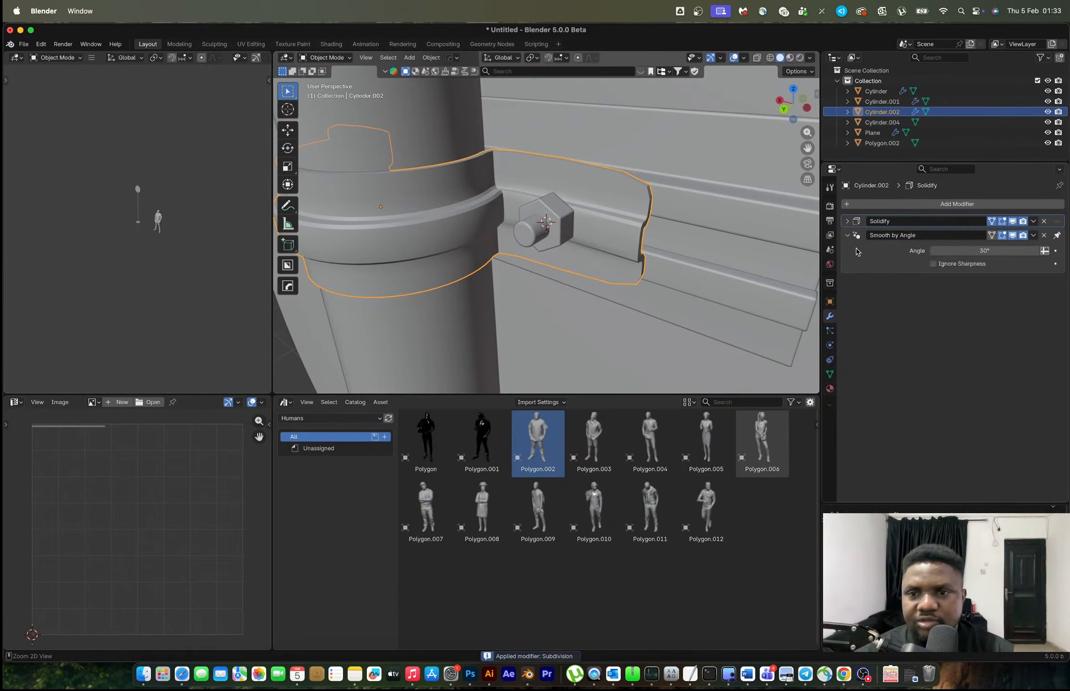
Step: Apply the clamp's Solidify modifier and join the clamp with the bolt and nut into one object
key(ctrl+a)
shift+click(536, 229)
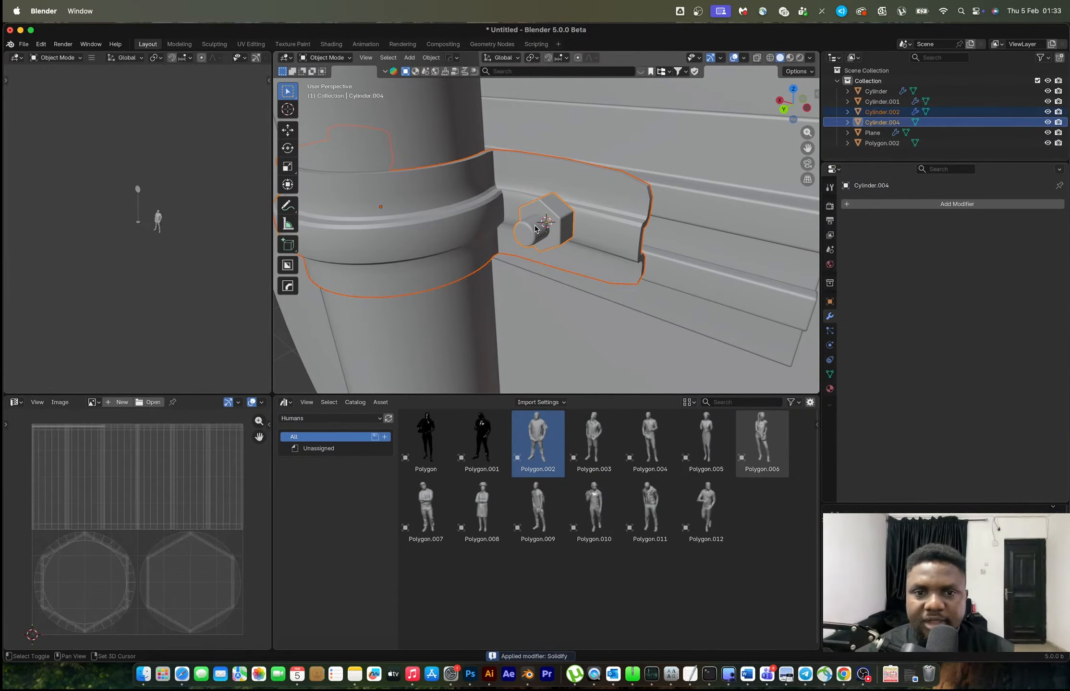
key(ctrl+j)
Step: Shade the joined clamp auto smooth at 30° and set its origin to its geometry
right_click(517, 168)
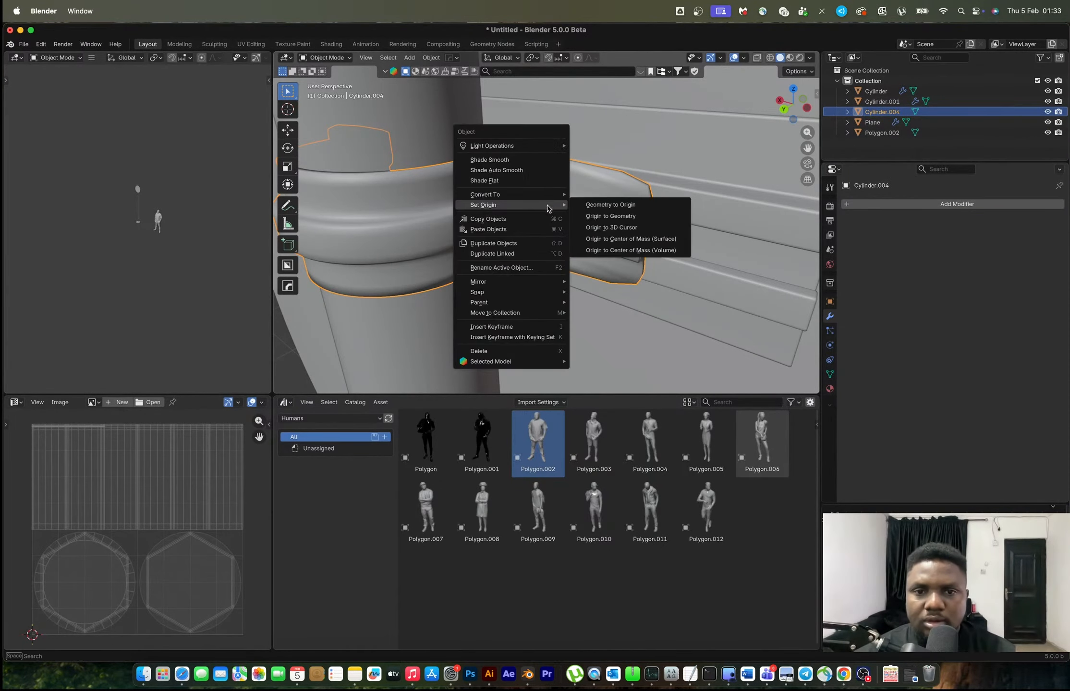
click(517, 167)
scroll(585, 219, down, 2)
middle_drag(585, 219, 556, 224)
scroll(528, 220, down, 3)
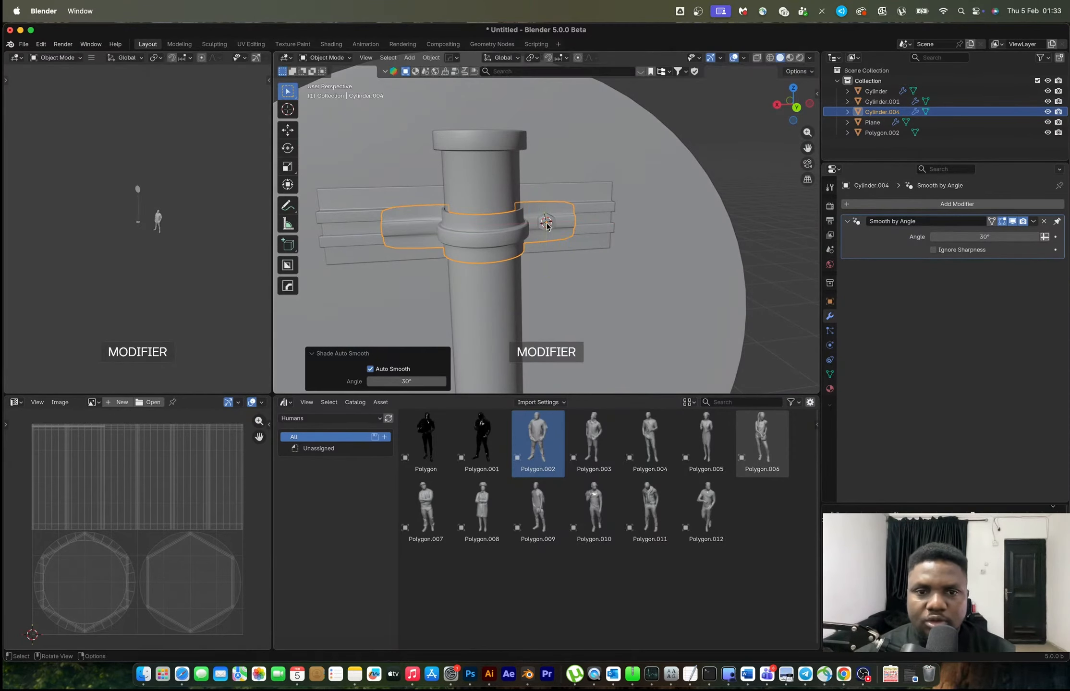
right_click(494, 235)
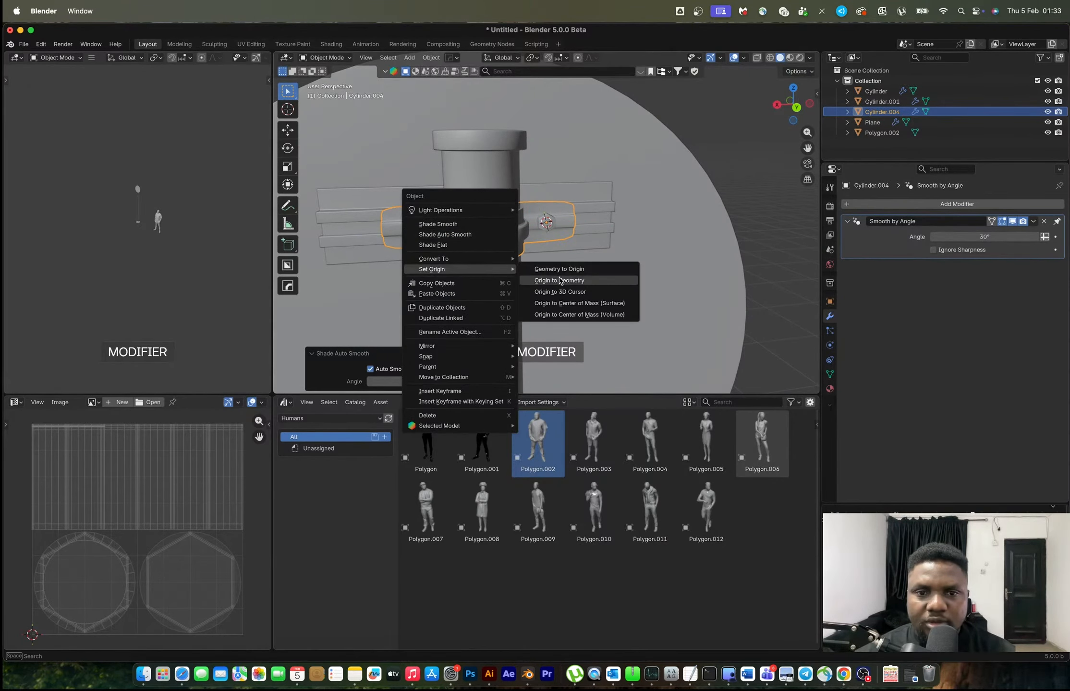
click(562, 280)
Step: Mirror the clamp so both tabs carry a bolt, and mirror the whole clamp onto the lower bracket
click(562, 229)
middle_drag(562, 229, 547, 263)
scroll(538, 259, down, 4)
shift+click(525, 259)
scroll(532, 226, up, 4)
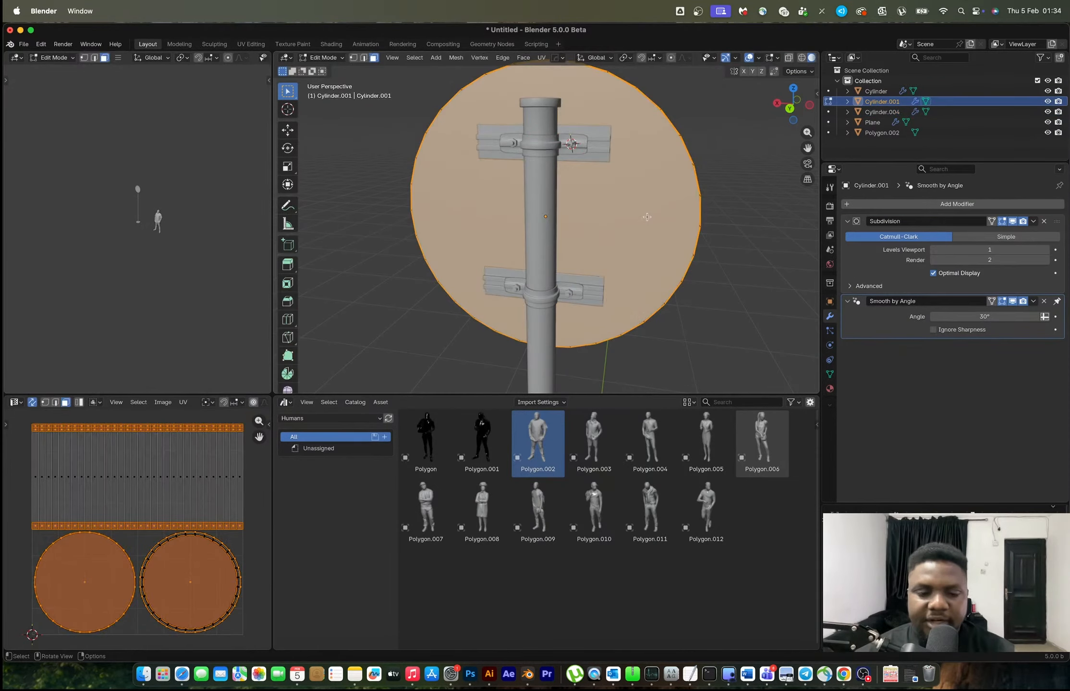
Step: Inset the sign disc's rear face by 0.0086 m to form a thin rim
key(alt+a)
key(i)
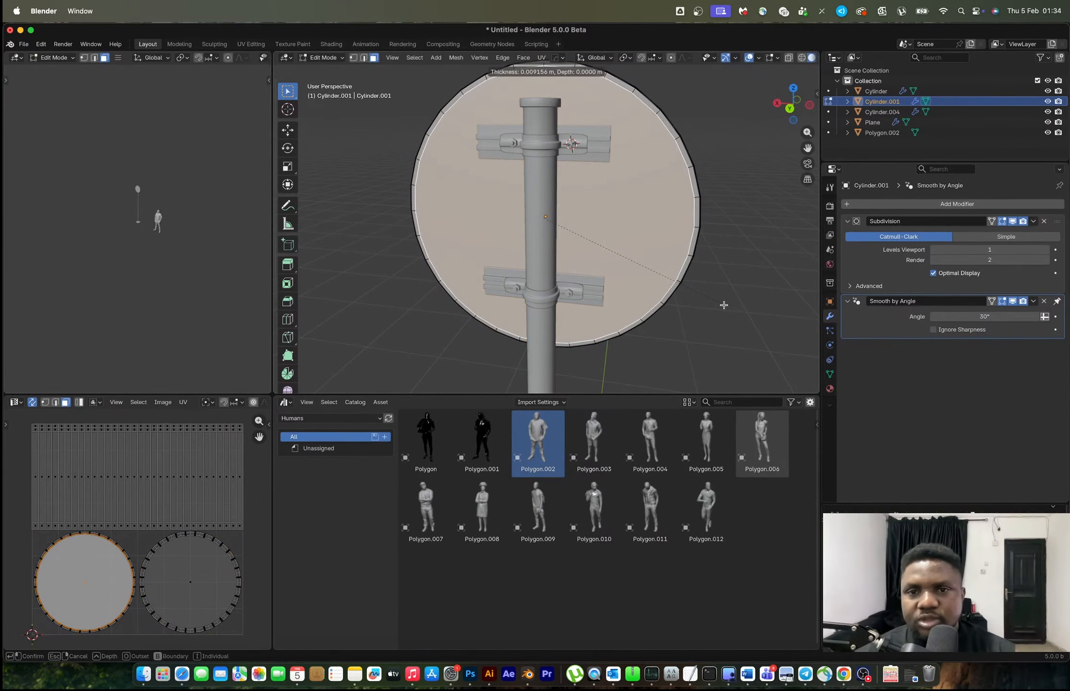
click(724, 306)
middle_drag(723, 306, 538, 225)
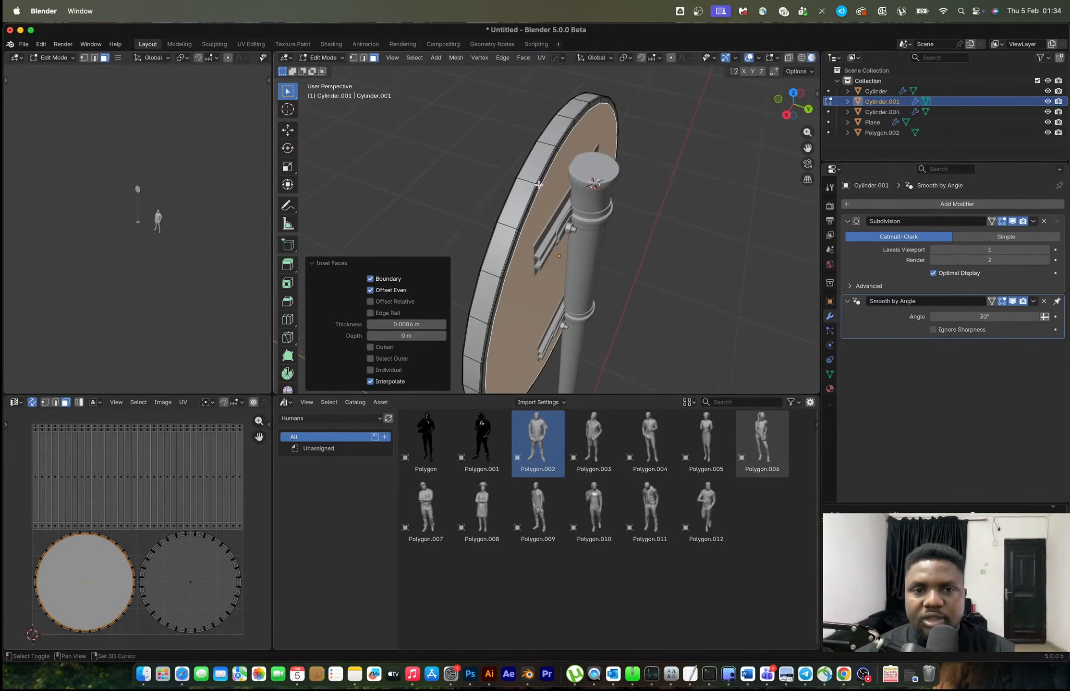
scroll(529, 213, up, 4)
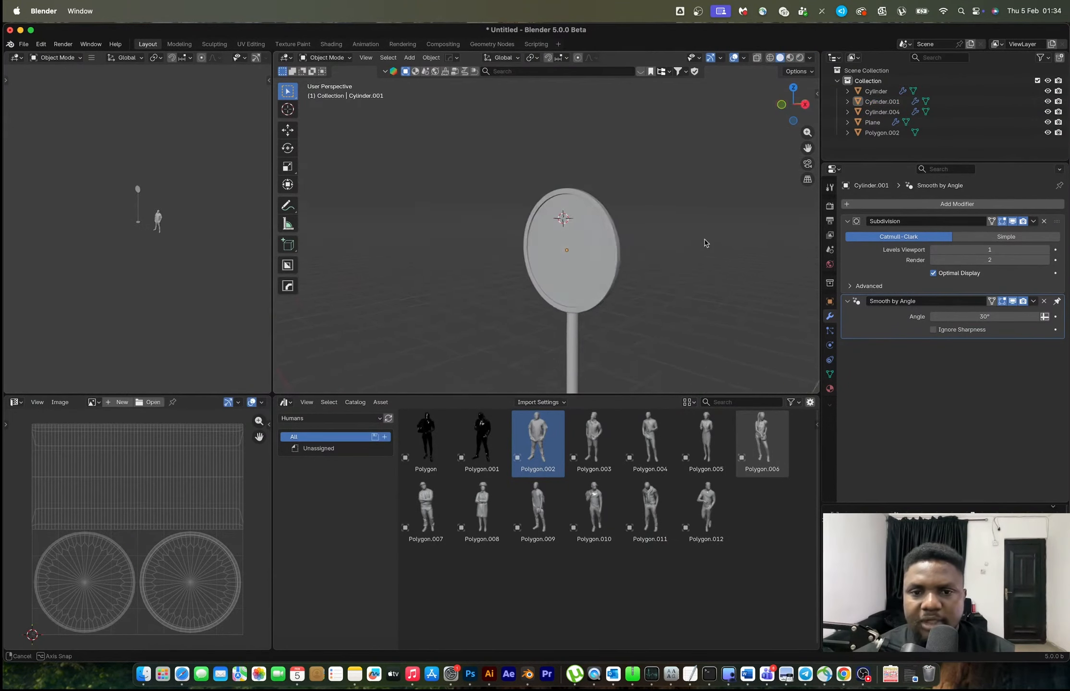
scroll(611, 271, down, 9)
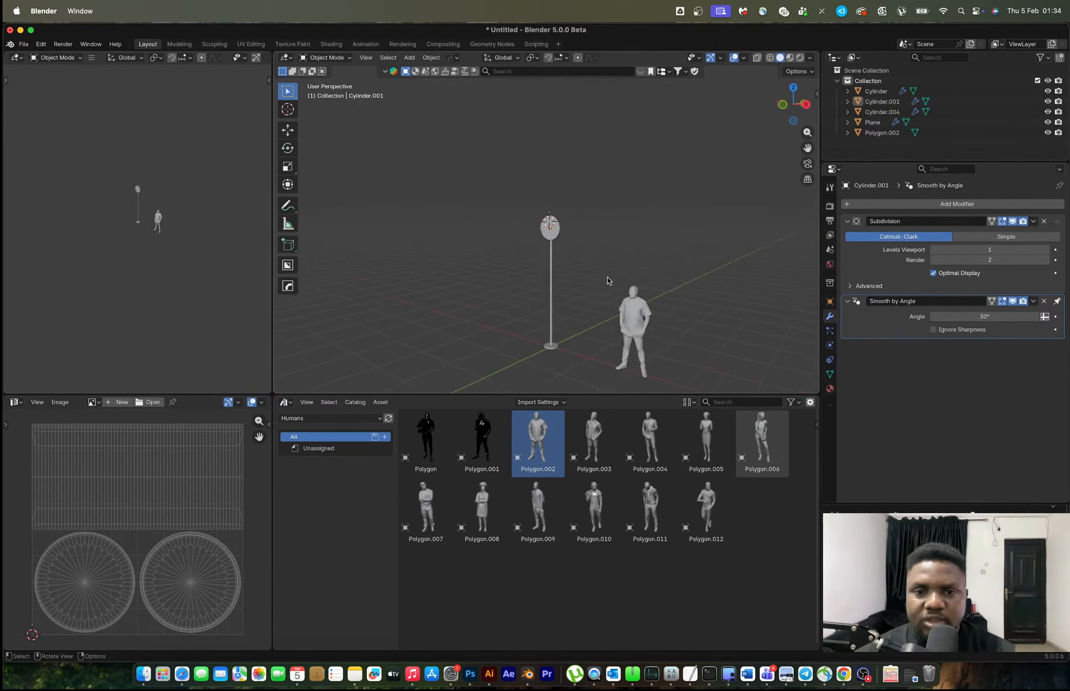
Step: Open the sign disc's material in the Shader Editor and feed the traffic-sign sheet image into its Base Color
middle_drag(608, 280, 558, 277)
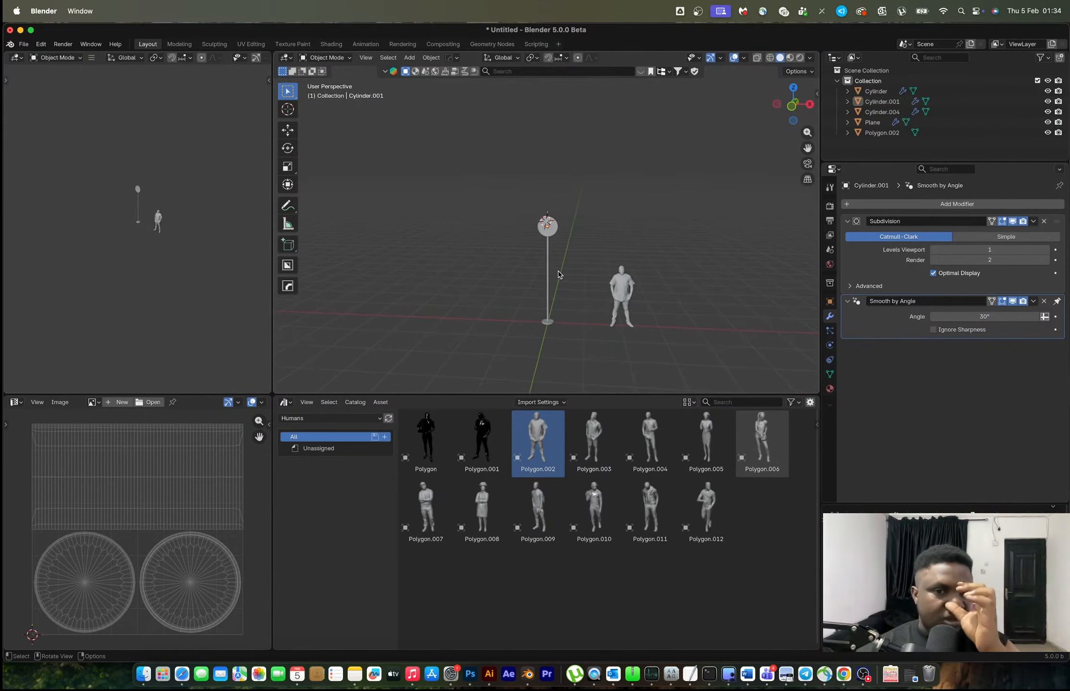
scroll(560, 240, up, 5)
click(575, 252)
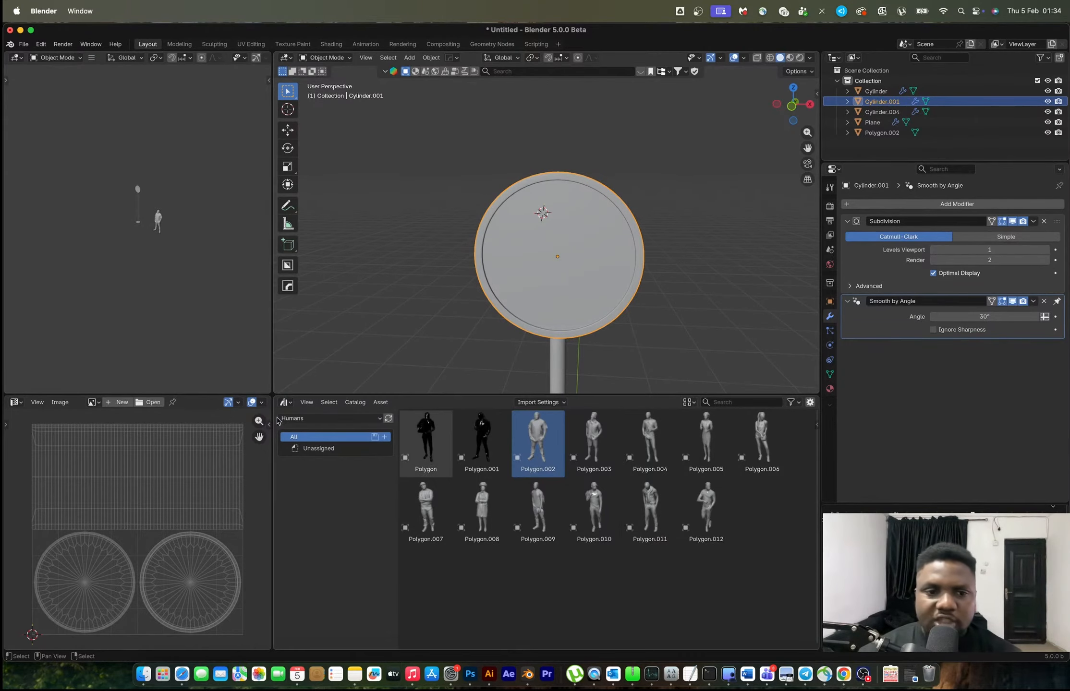
click(283, 402)
click(320, 488)
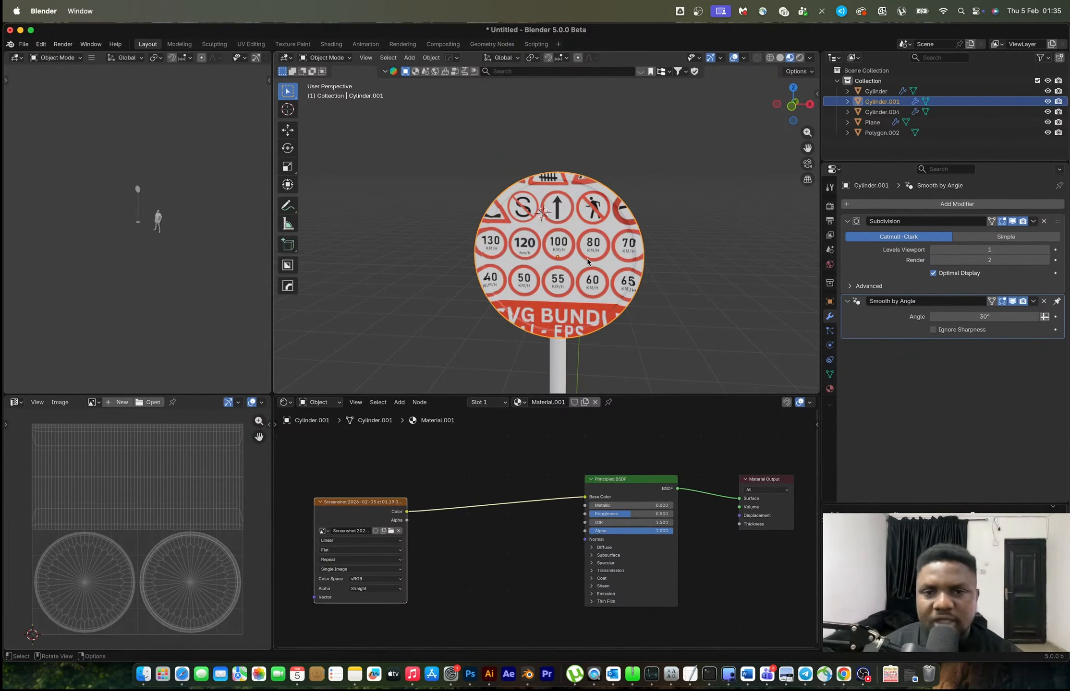
Step: Move and scale the sign face's UVs so they fit the 170 KM/H sign on the image
key(Tab)
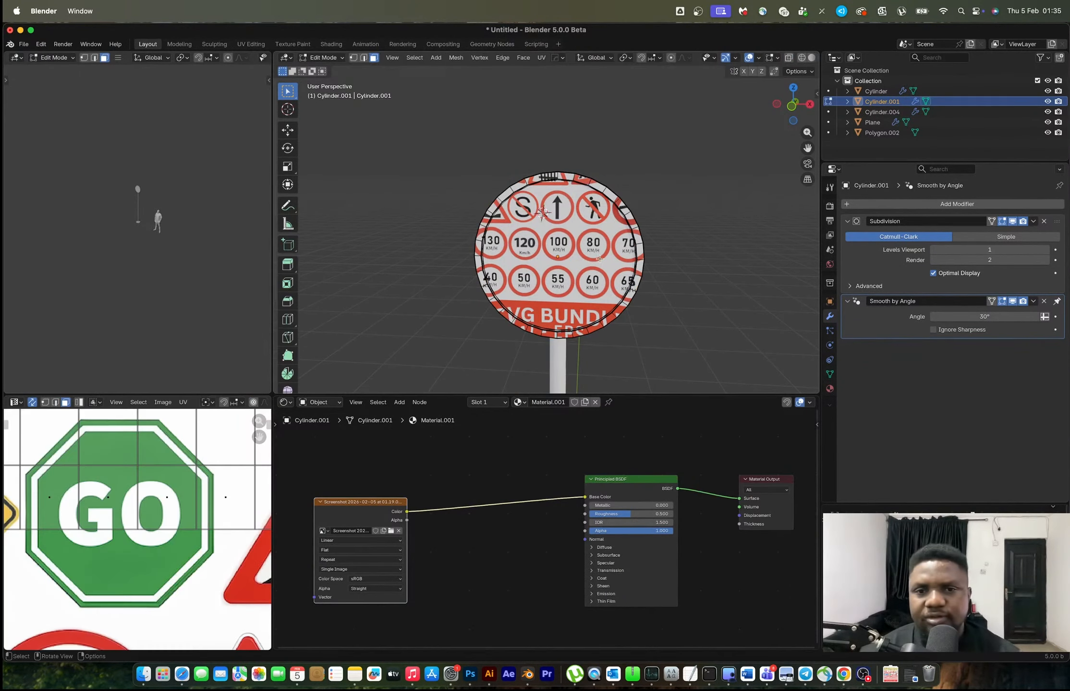
key(a)
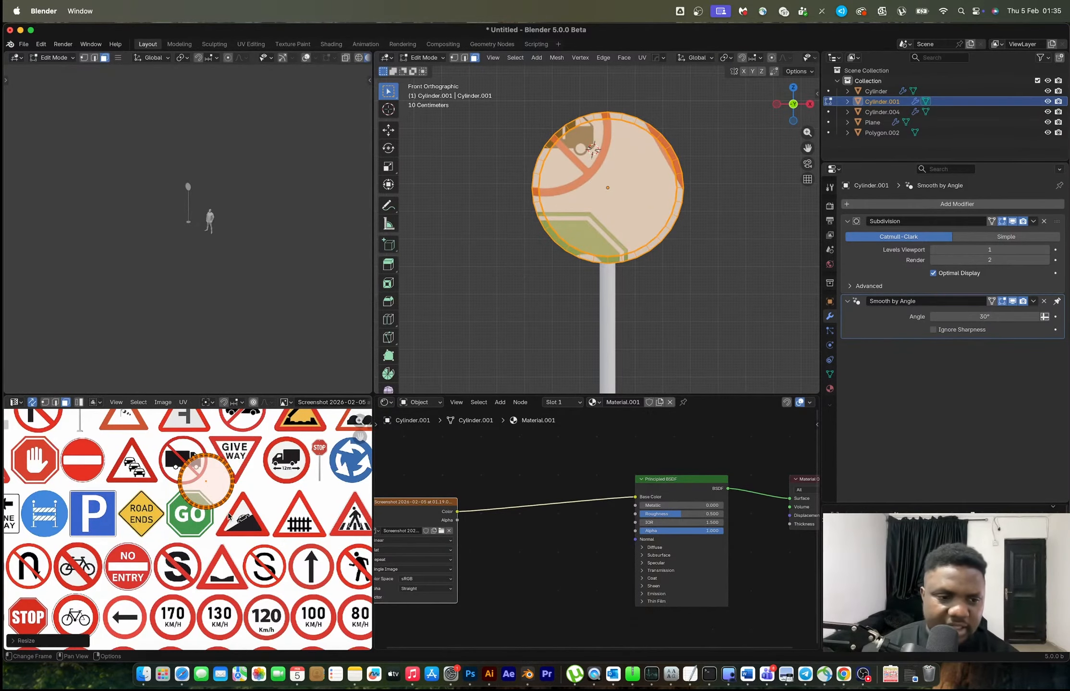
scroll(229, 516, down, 5)
scroll(235, 495, left, 5)
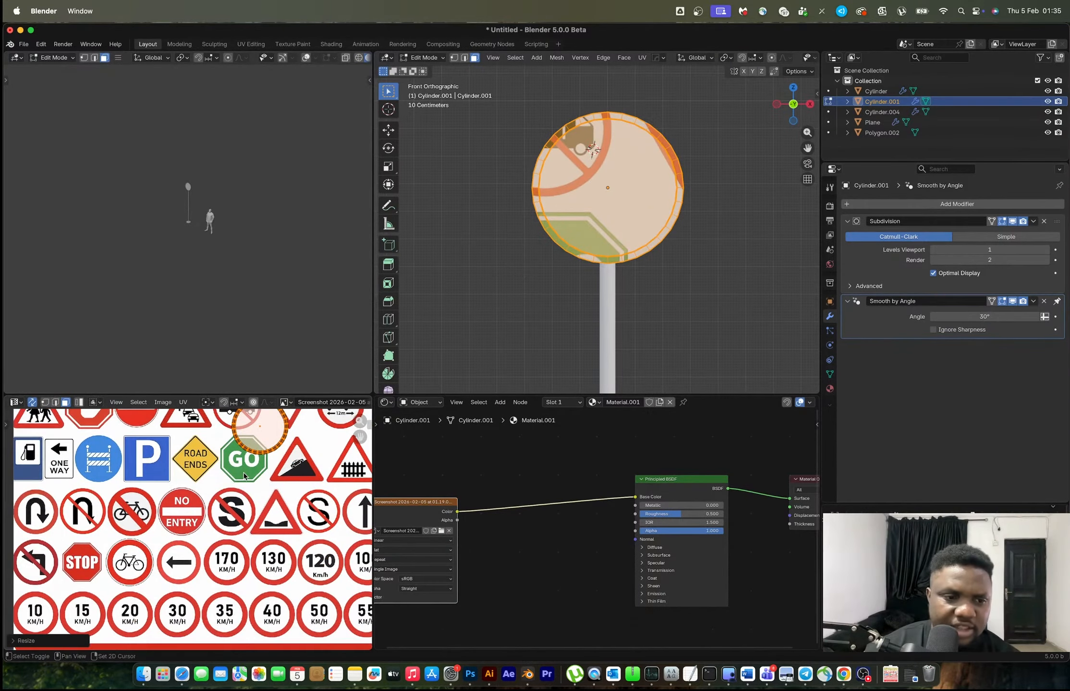
key(g)
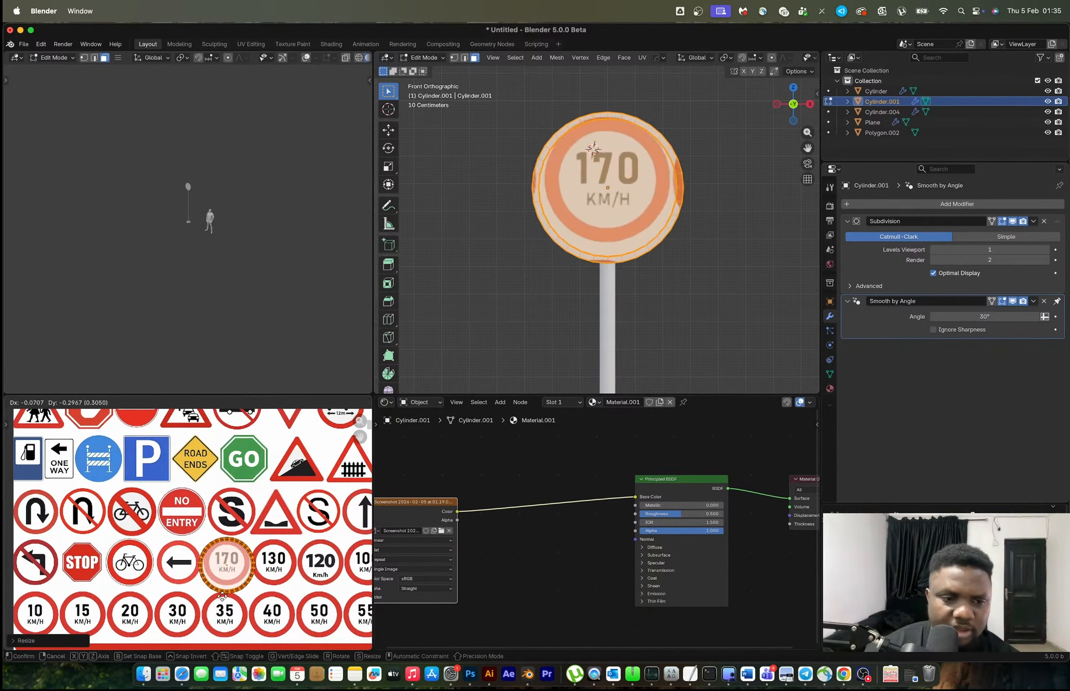
click(224, 593)
scroll(245, 584, up, 4)
key(s)
click(273, 590)
key(Tab)
Step: Set the sign material's roughness to 0.175 and its metallic value to about 0.116
middle_drag(592, 286, 475, 288)
scroll(246, 578, up, 2)
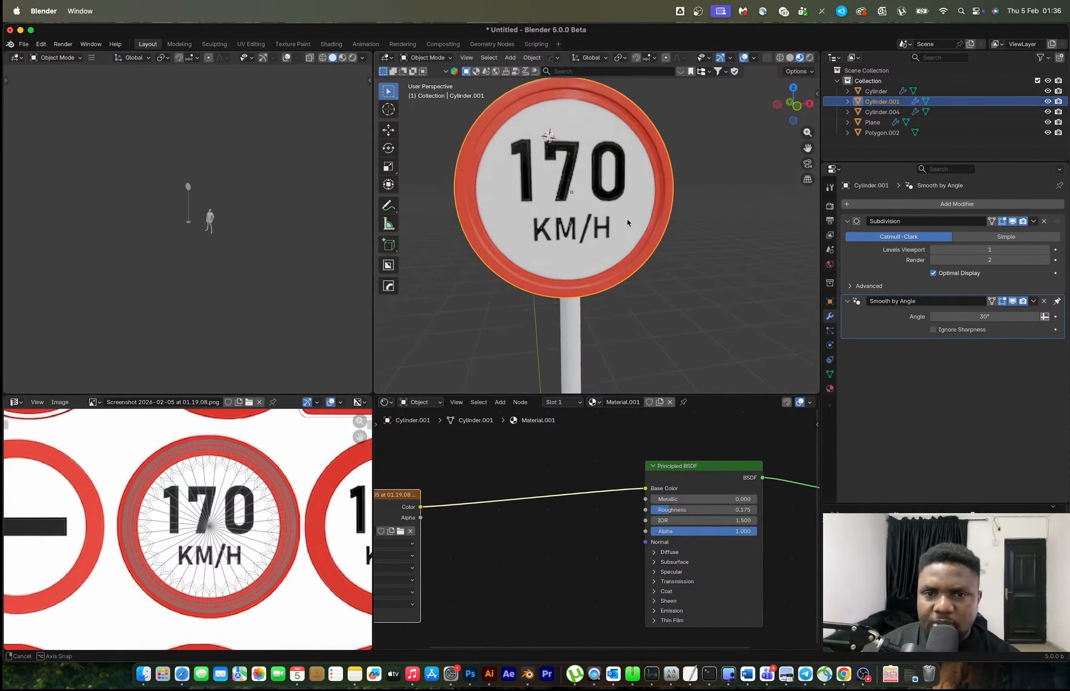
middle_drag(638, 198, 652, 197)
mouse_move(668, 501)
mouse_down()
mouse_move(771, 501)
mouse_move(665, 500)
mouse_up()
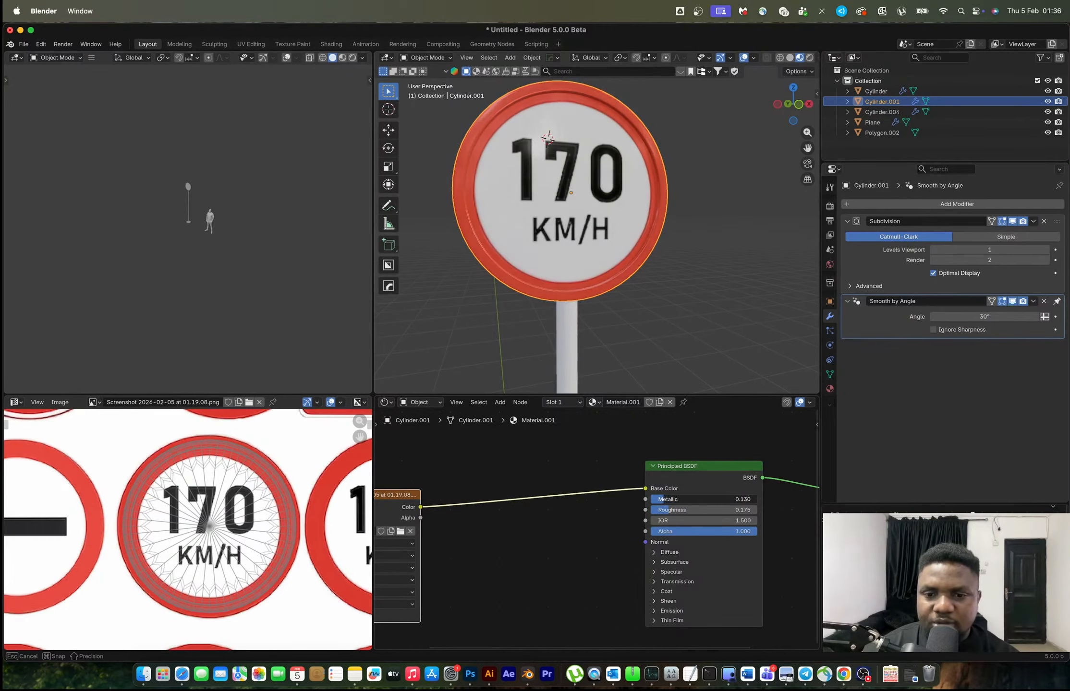
Step: Combine a Wave Texture with the sign image through a Mix Color node and set its blend mode to Darken
scroll(597, 505, down, 2)
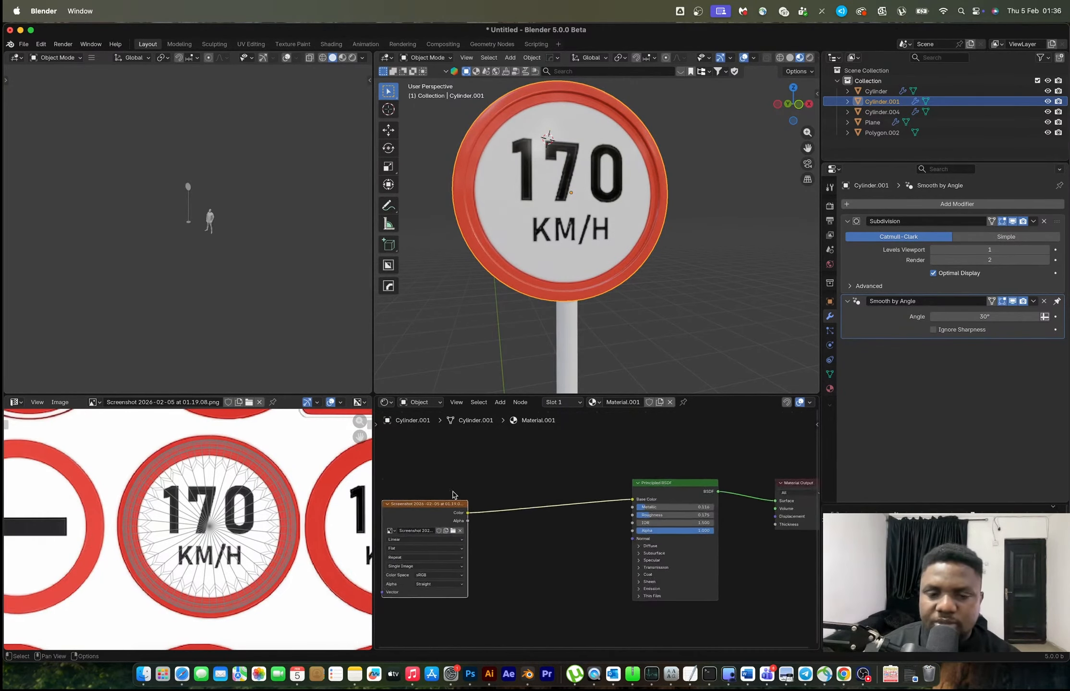
middle_drag(464, 489, 550, 492)
drag(499, 515, 448, 529)
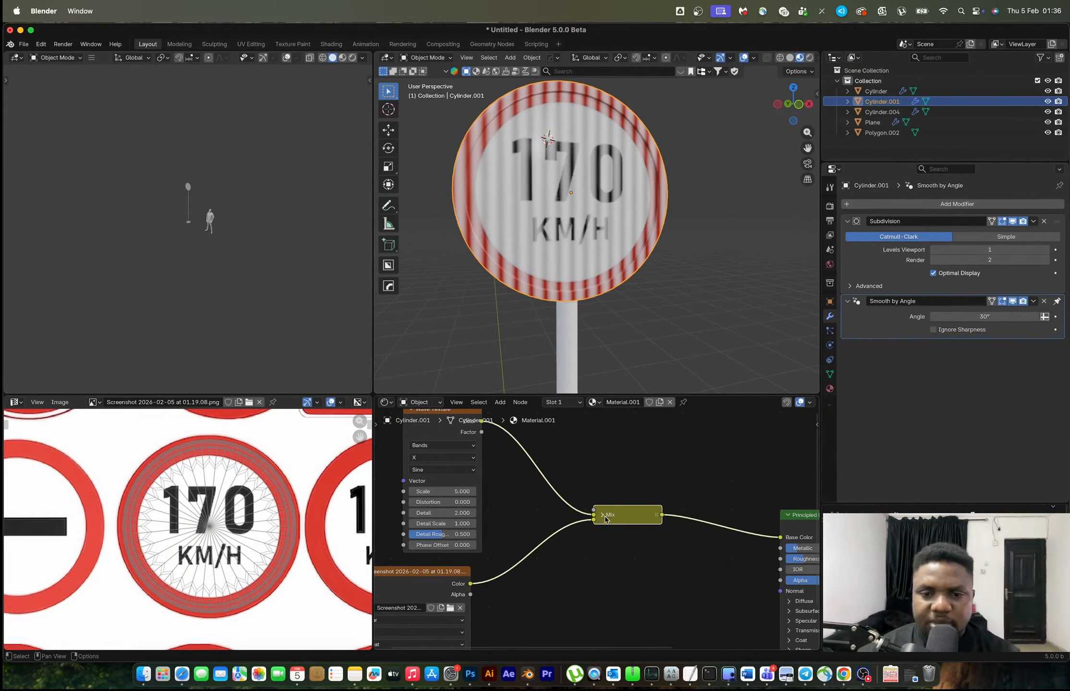
click(603, 515)
mouse_move(595, 601)
mouse_down()
mouse_move(577, 603)
mouse_move(594, 600)
mouse_up()
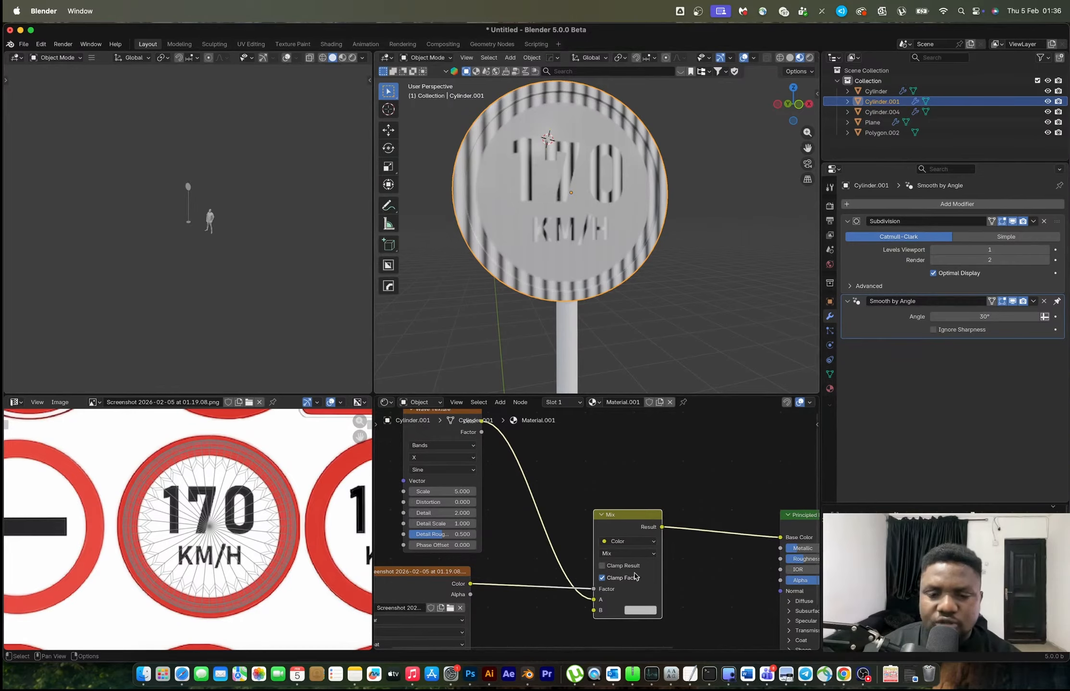
click(627, 553)
click(624, 542)
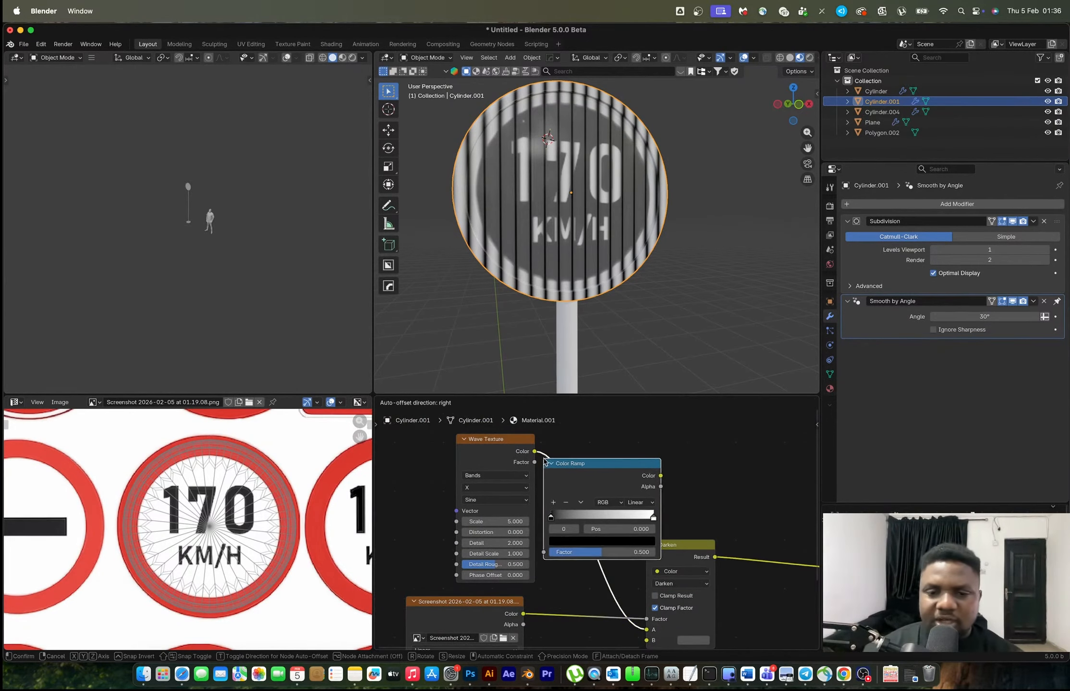
Step: Insert a Color Ramp between the Wave Texture and the Darken node and set its interpolation to Constant
click(544, 459)
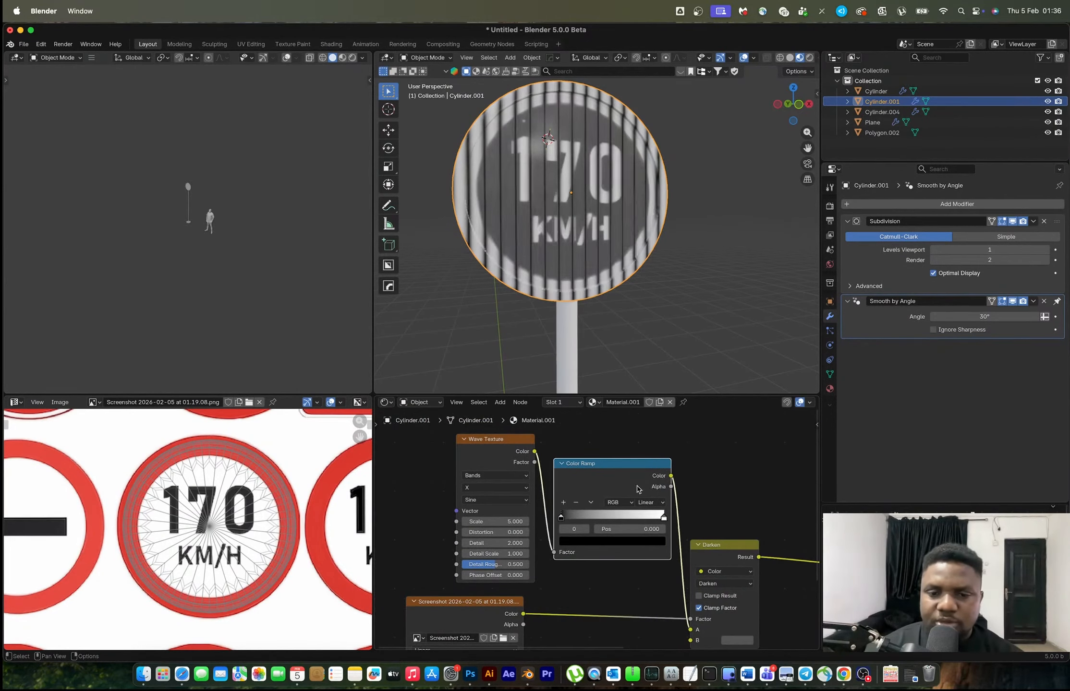
click(662, 504)
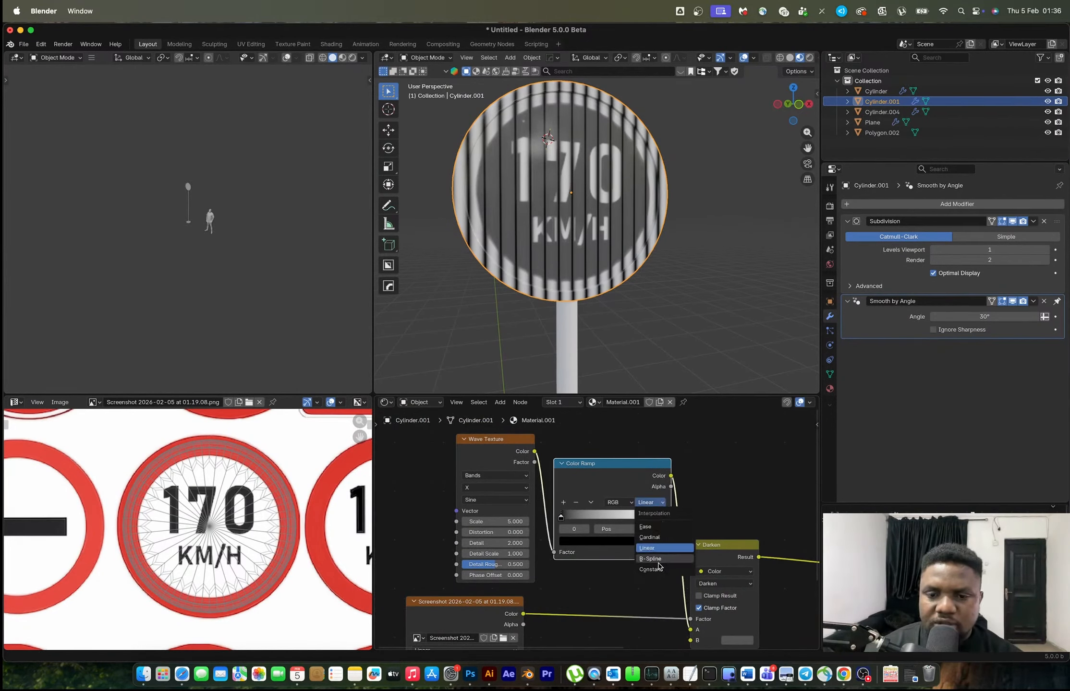
click(657, 559)
click(658, 504)
click(651, 570)
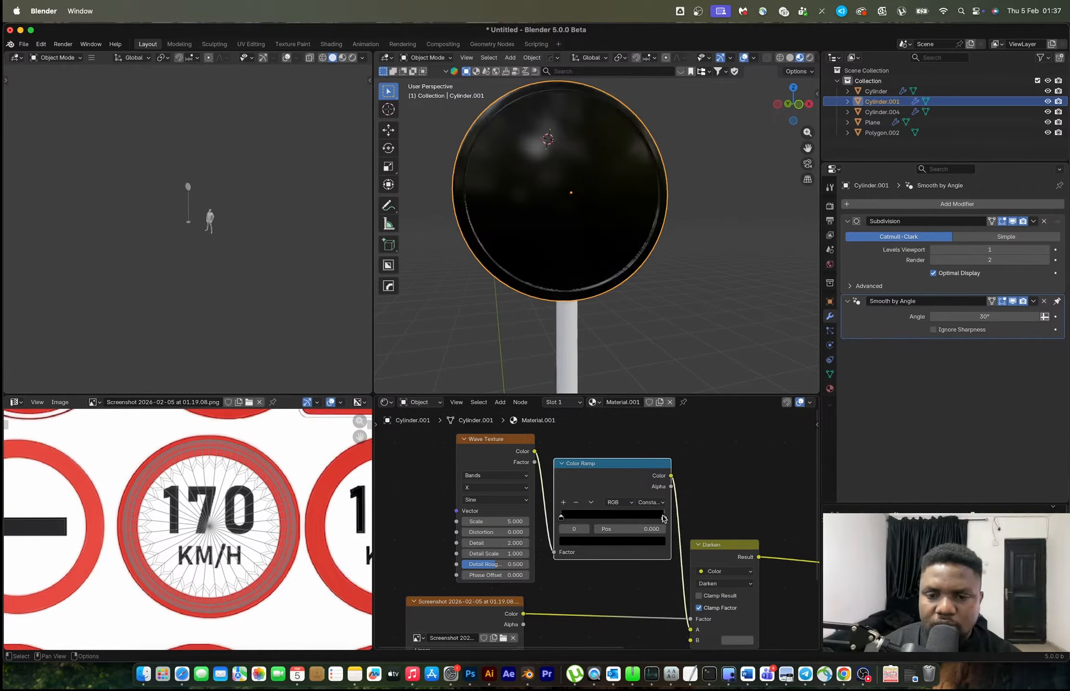
Step: Move the ramp's white stop to 0.275, and link the ramp to Darken's Factor and the sign image to A
scroll(659, 517, up, 3)
scroll(659, 516, down, 3)
drag(606, 549, 611, 562)
middle_drag(541, 145, 592, 125)
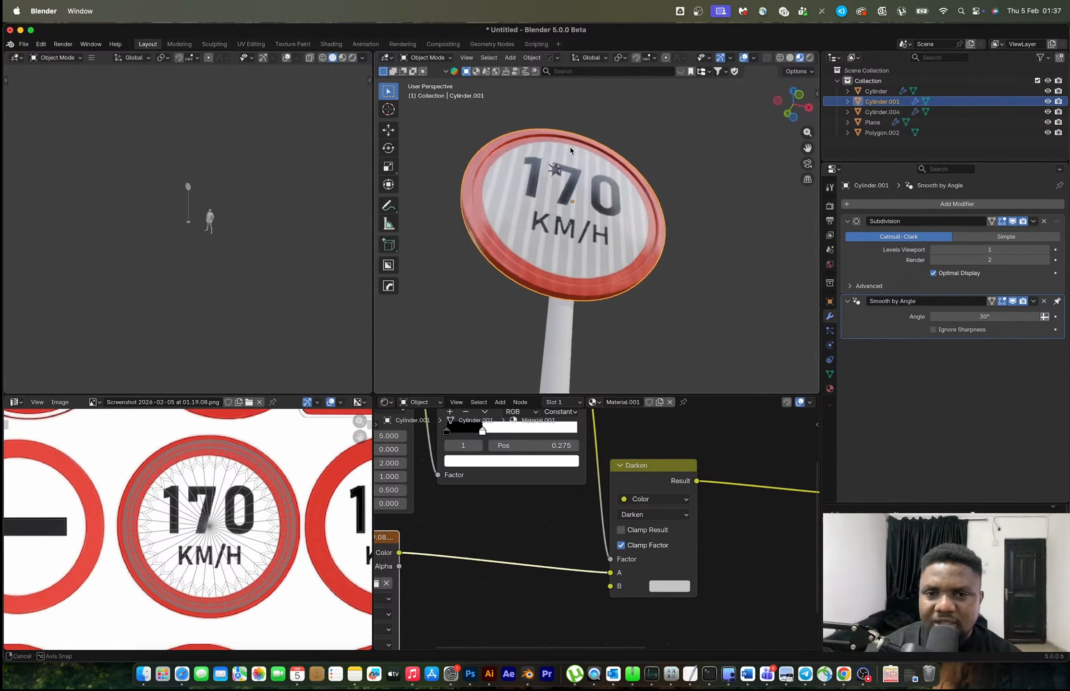
Step: Connect the stripe Color Ramp's color output to the Principled BSDF's Roughness as well
scroll(665, 527, down, 6)
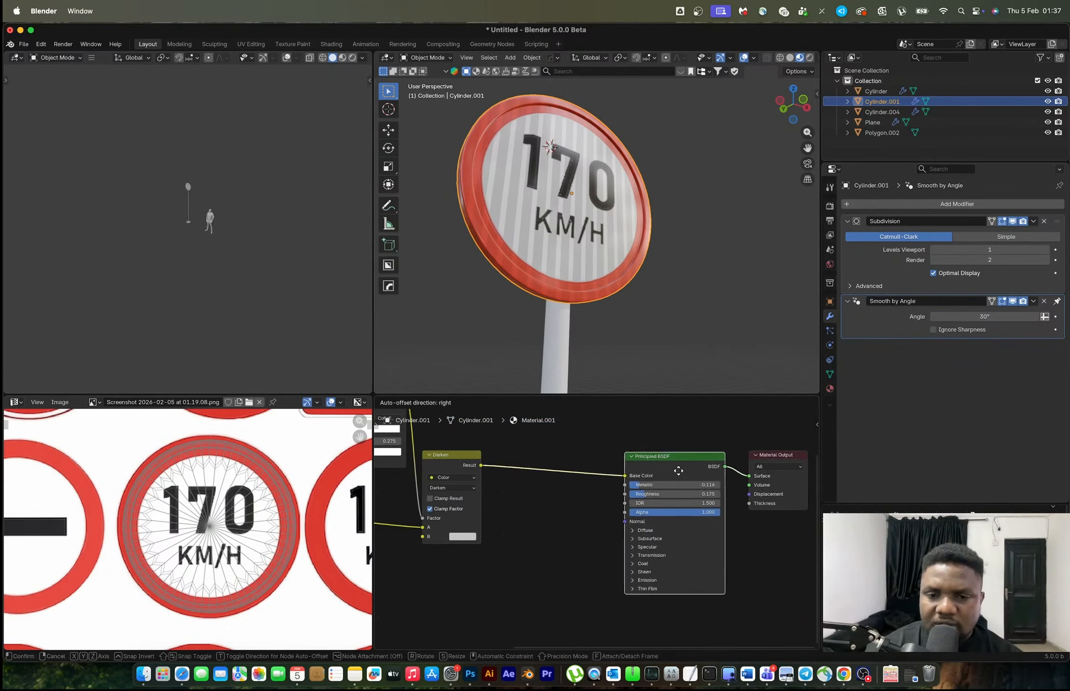
ctrl+shift+click(488, 461)
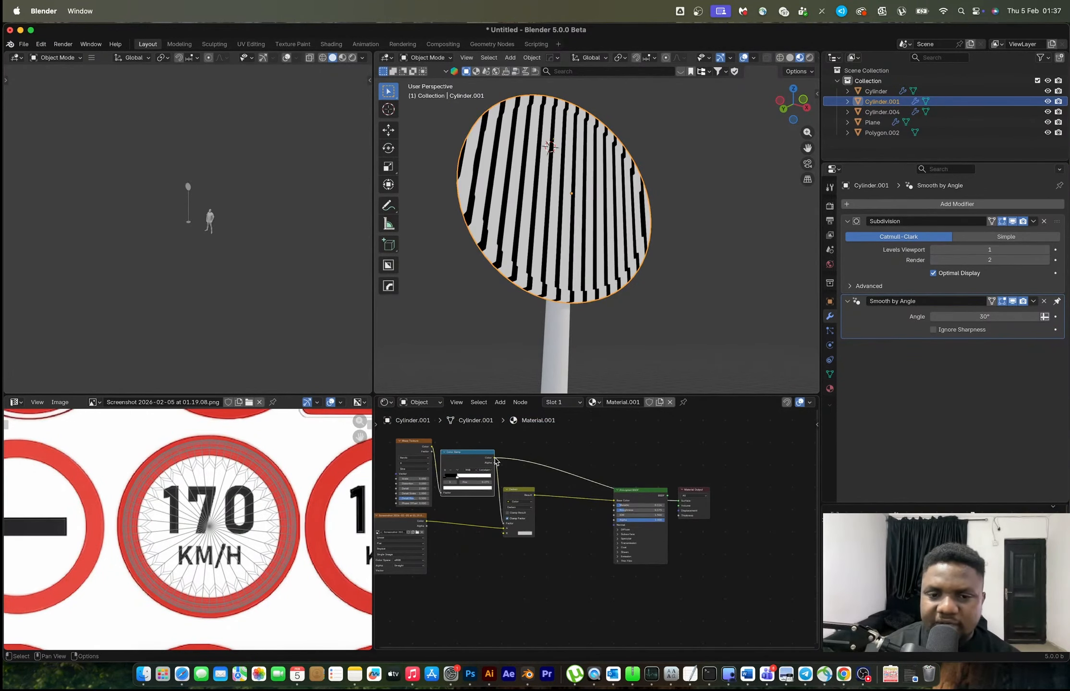
ctrl+shift+click(649, 499)
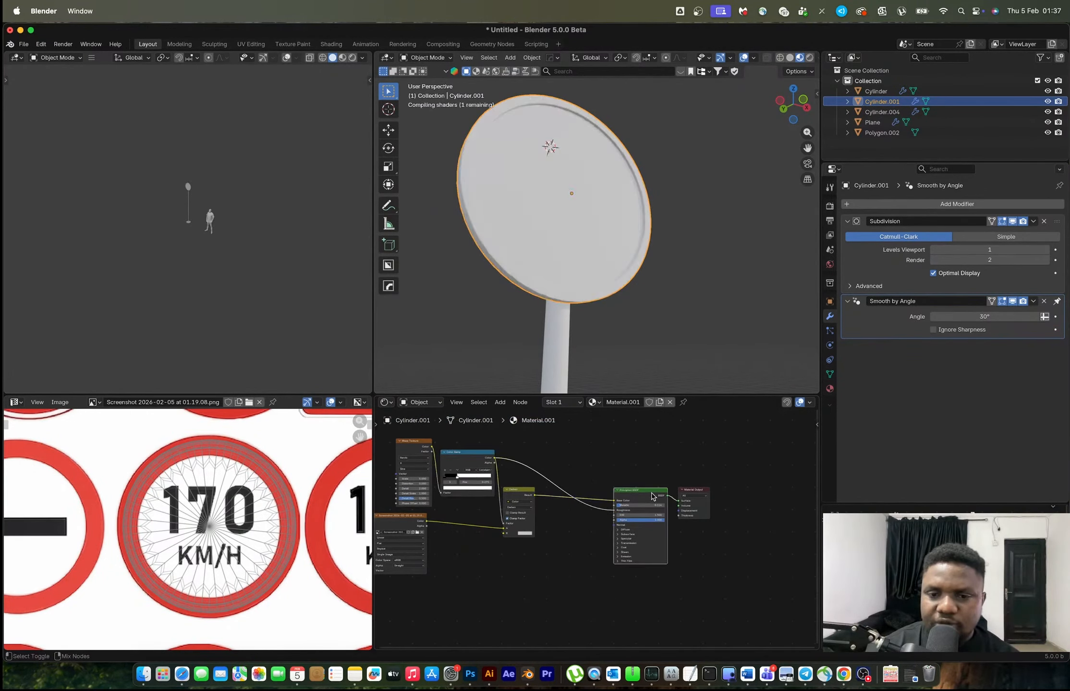
middle_drag(569, 230, 558, 229)
scroll(552, 488, up, 8)
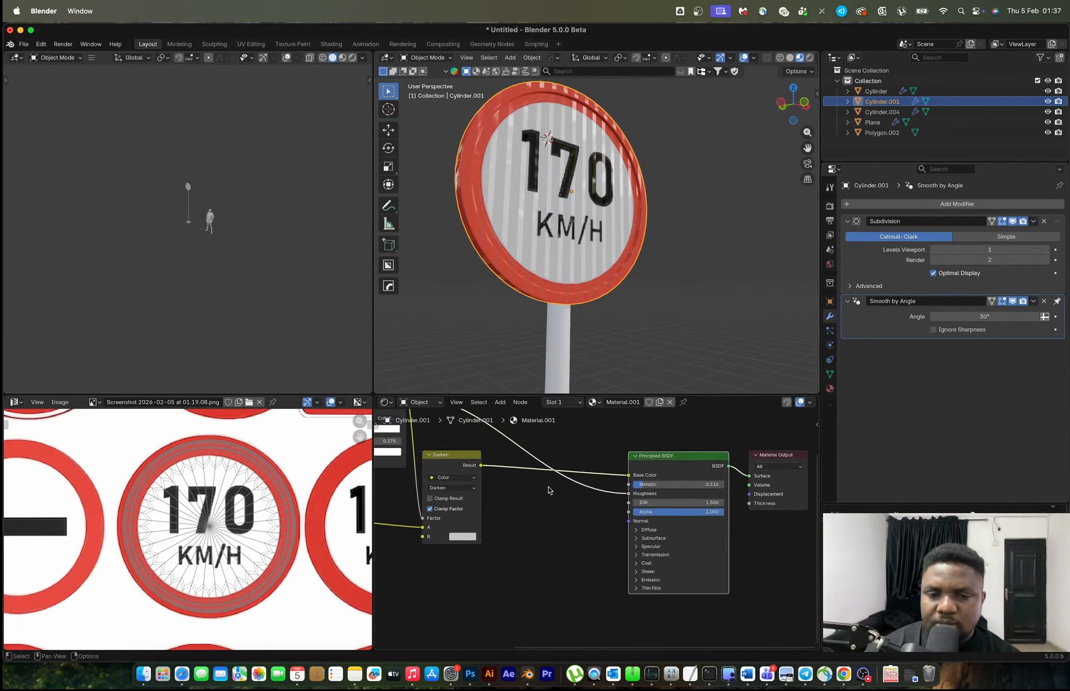
Step: Insert a second Color Ramp between the stripe ramp and the Principled BSDF's Roughness input
scroll(577, 511, down, 1)
middle_drag(577, 510, 602, 532)
key(shift+a)
text(color)
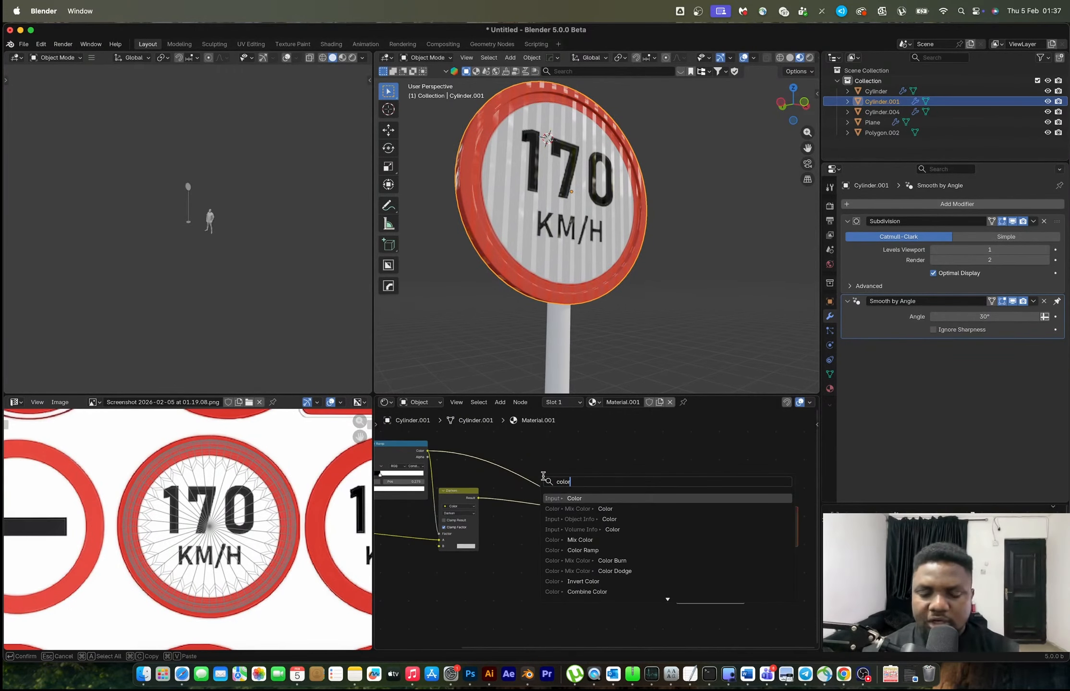
text( ramp)
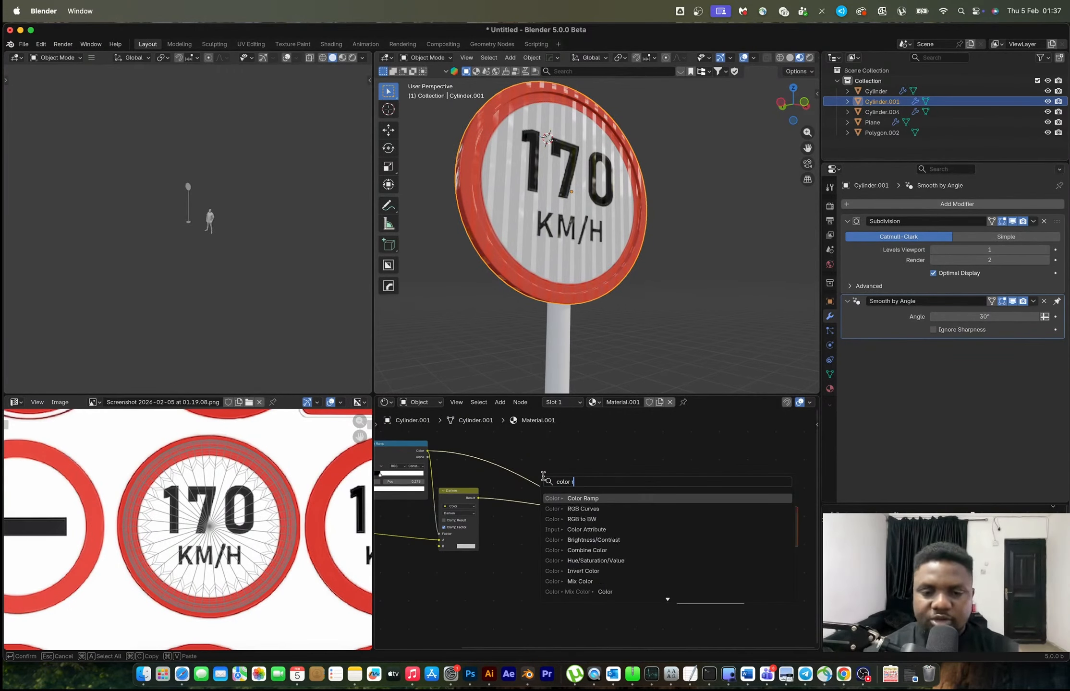
key(Return)
click(564, 523)
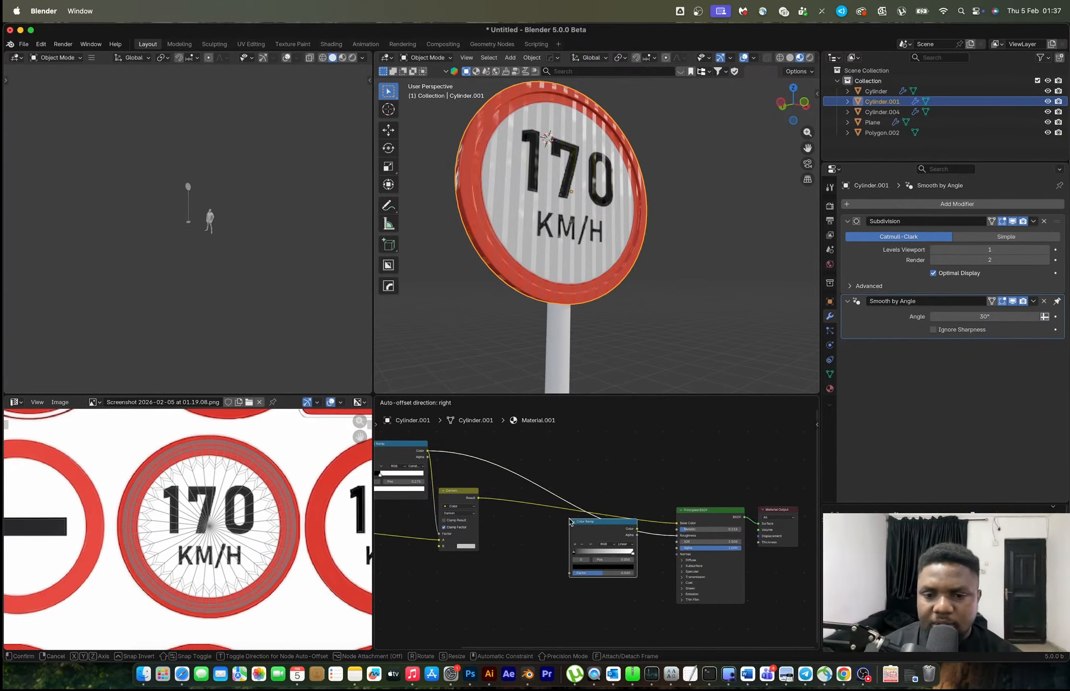
scroll(586, 537, up, 4)
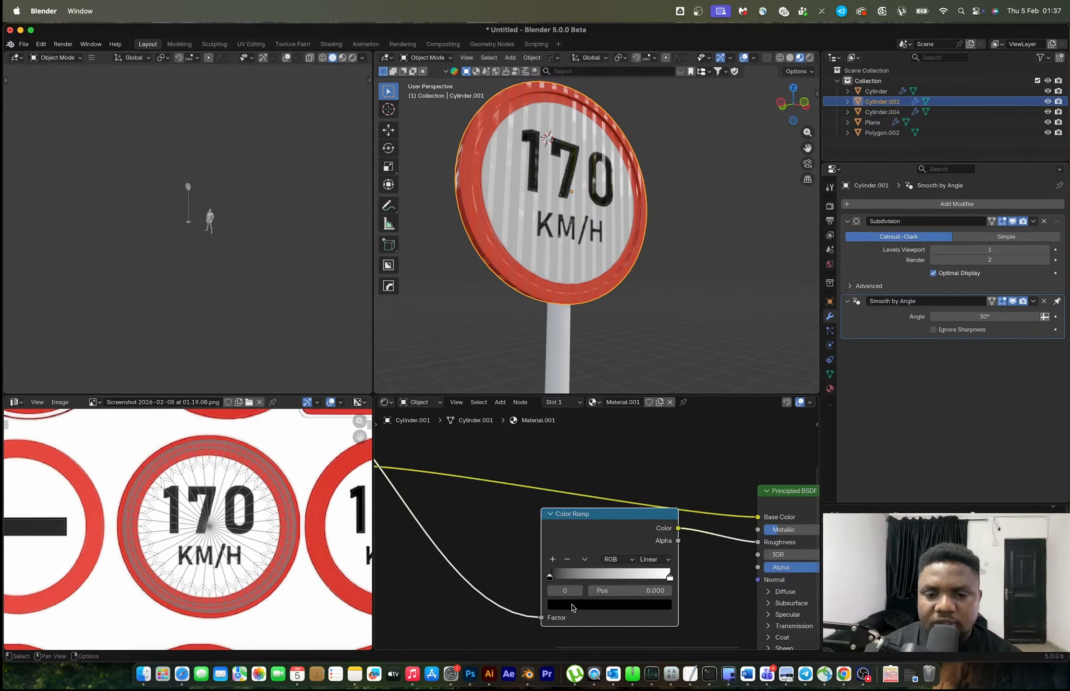
Step: Lighten the roughness ramp's black stop to gray #606060 and darken its white stop to light gray
click(572, 606)
drag(651, 495, 651, 462)
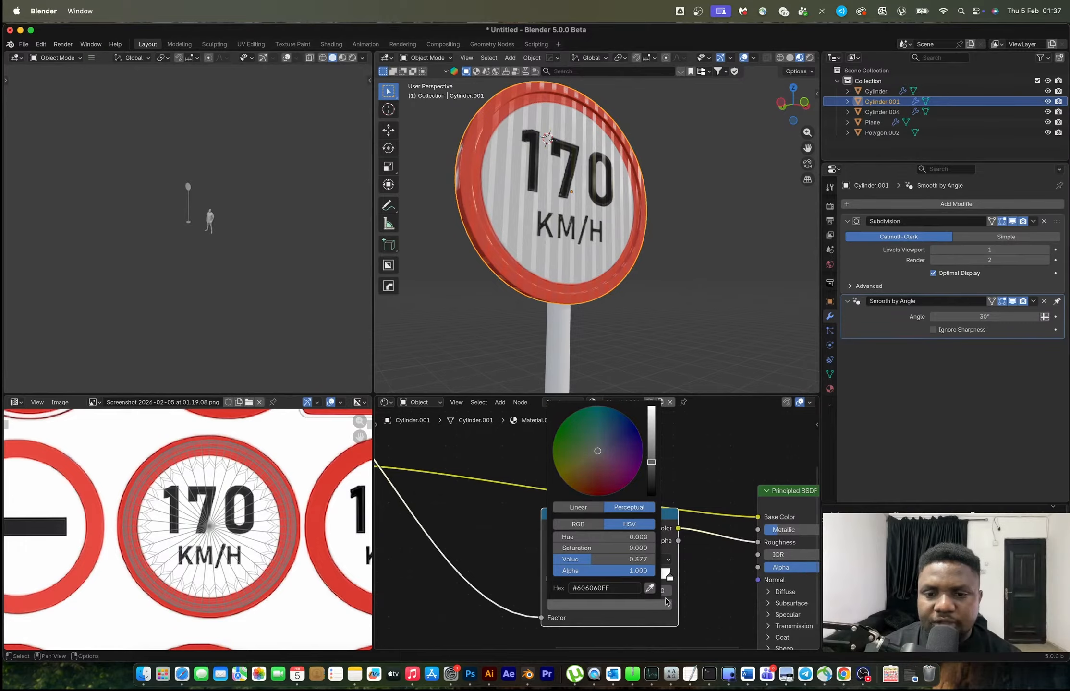
click(645, 608)
drag(651, 408, 651, 437)
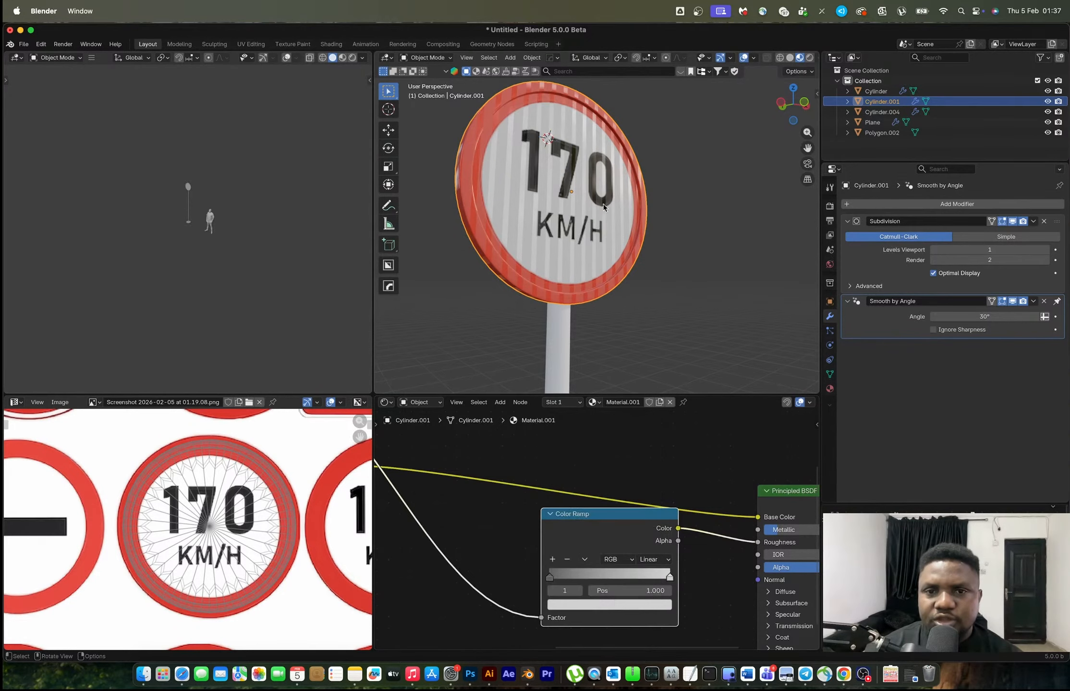
Step: Give the pole a new material with metallic 1.000 and roughness 0.134
scroll(579, 210, down, 5)
click(587, 308)
click(634, 402)
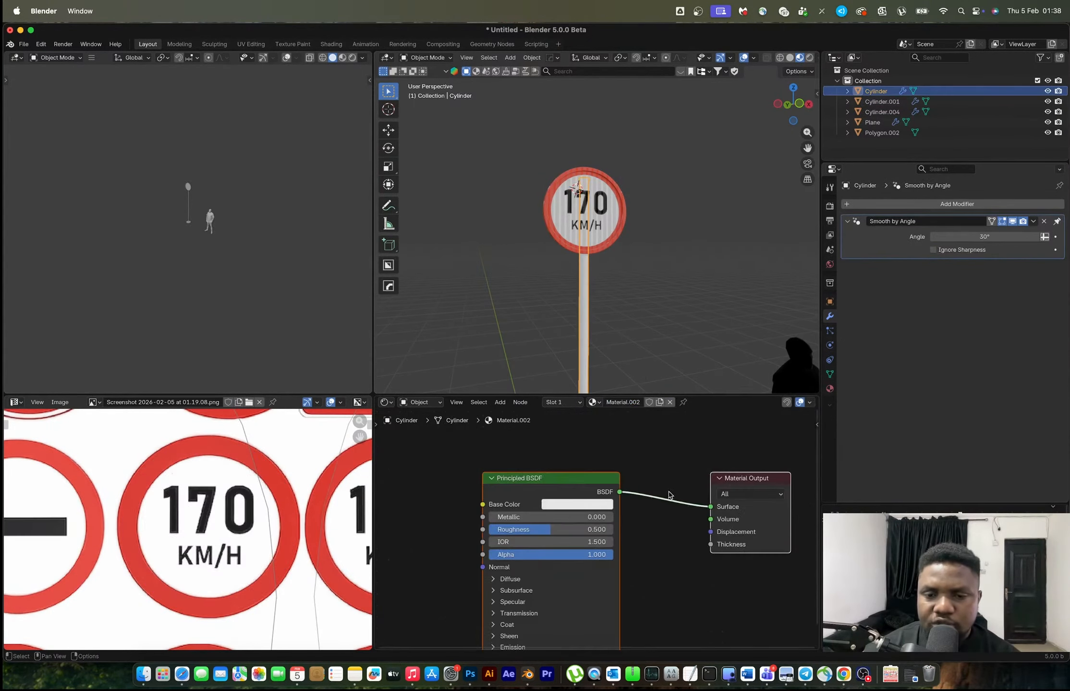
drag(551, 530, 505, 530)
middle_drag(576, 225, 569, 263)
scroll(580, 249, down, 1)
click(599, 224)
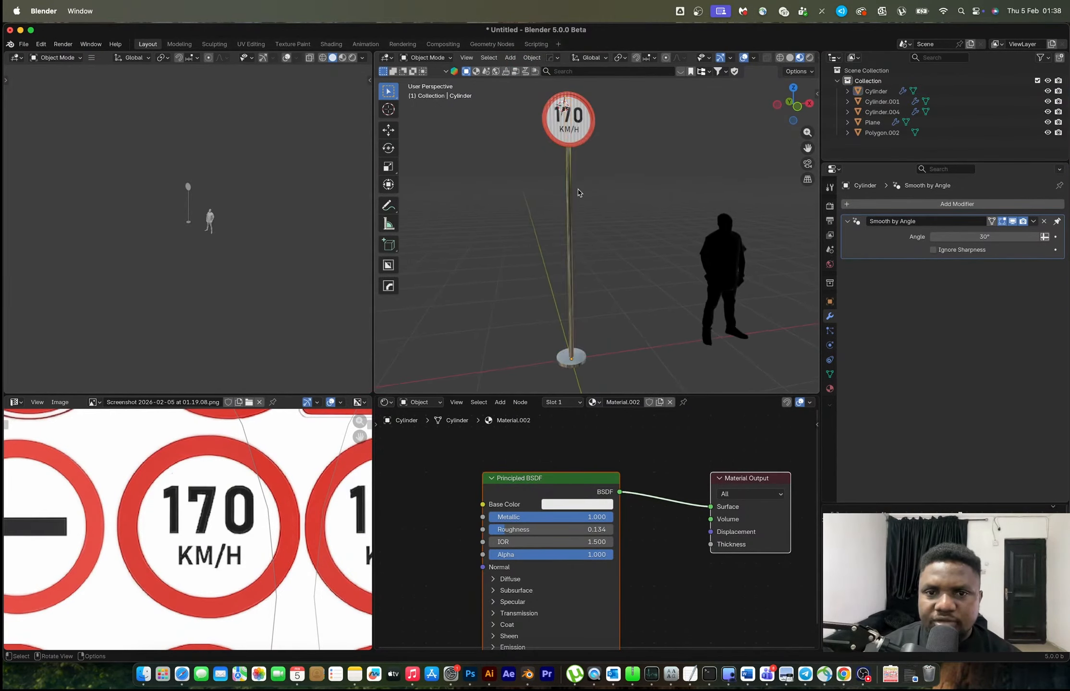
Step: Find metal textures in the Poly Haven asset library and apply blue_metal_plate to the pole
scroll(578, 190, up, 4)
click(546, 198)
click(385, 402)
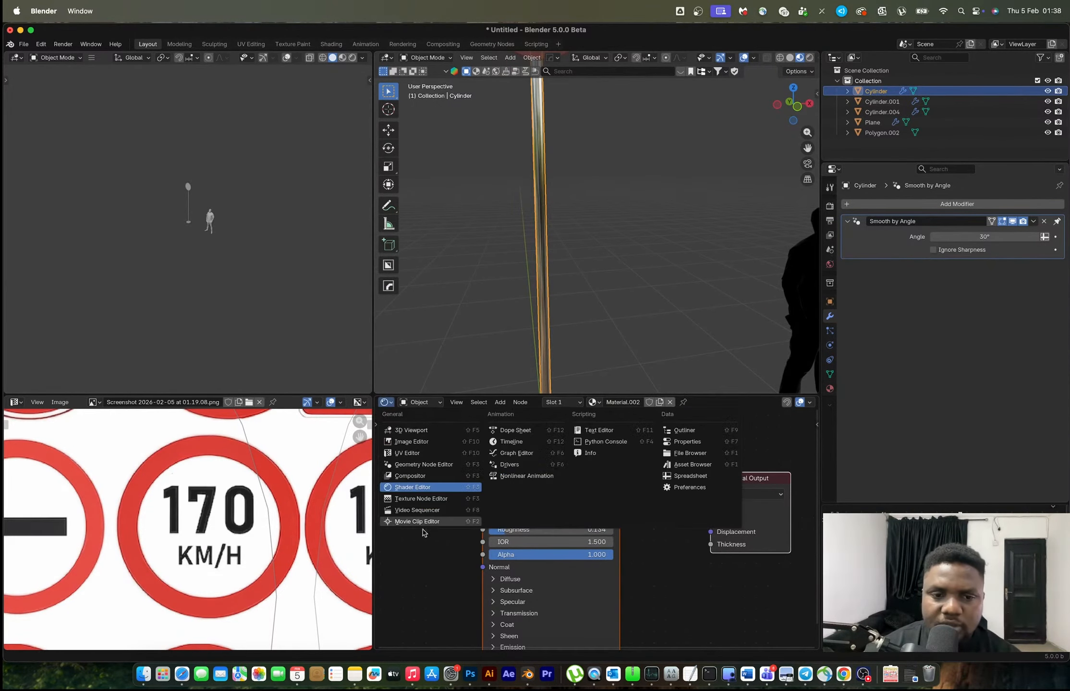
click(693, 465)
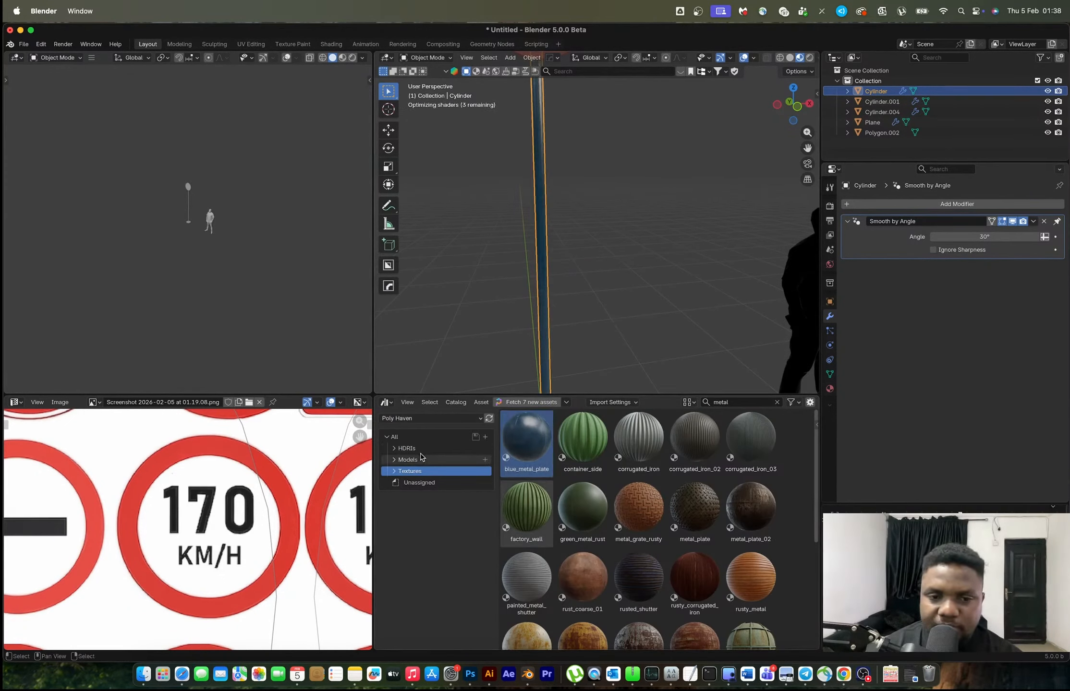
Step: Switch the asset library area to the shader editor to show the pole's blue_metal_plate node tree
click(398, 419)
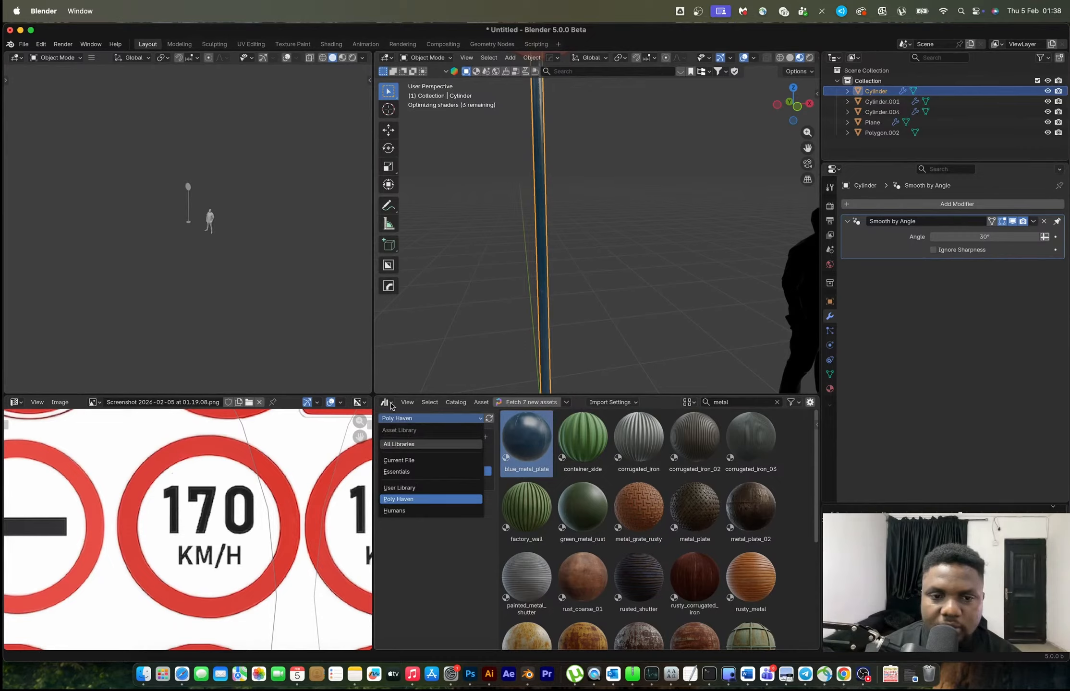
click(392, 407)
click(423, 495)
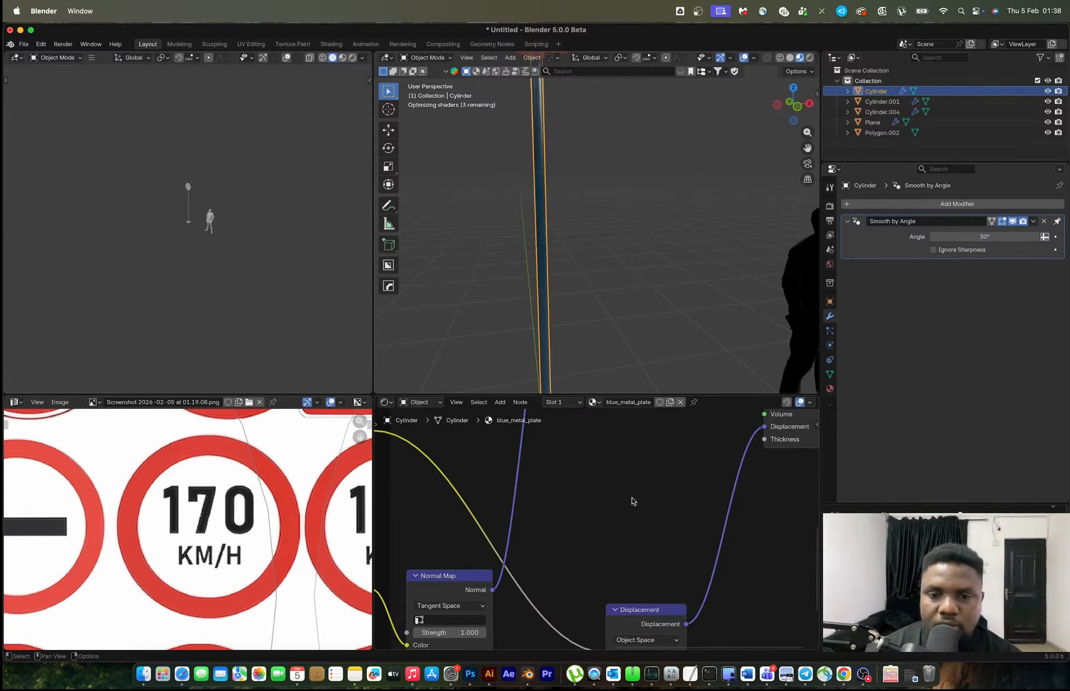
scroll(631, 501, down, 4)
drag(656, 548, 553, 475)
drag(551, 473, 548, 472)
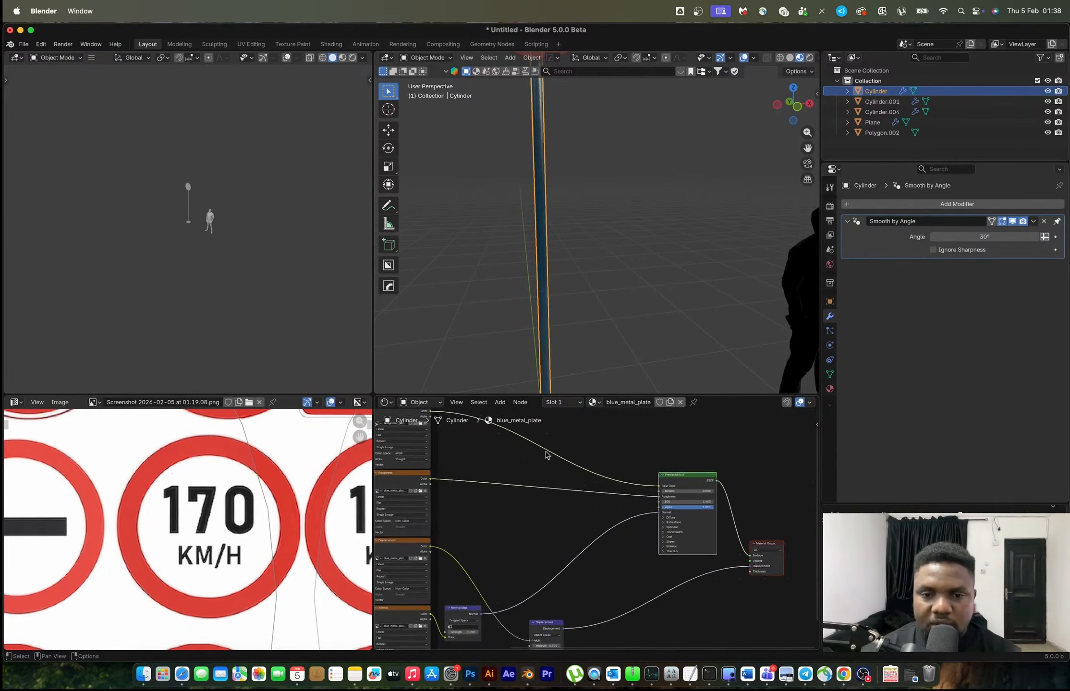
middle_drag(547, 454, 568, 515)
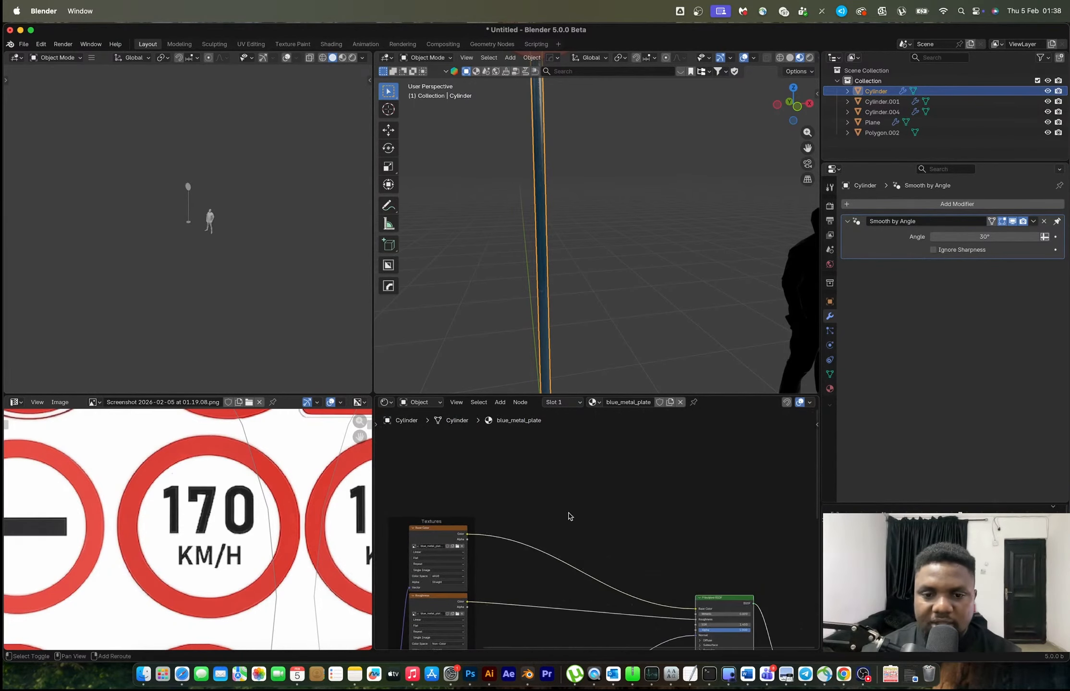
Step: Insert a Hue/Saturation/Value node between the pole's base color texture and the Principled BSDF, with saturation 0.000
key(shift+a)
text(colo)
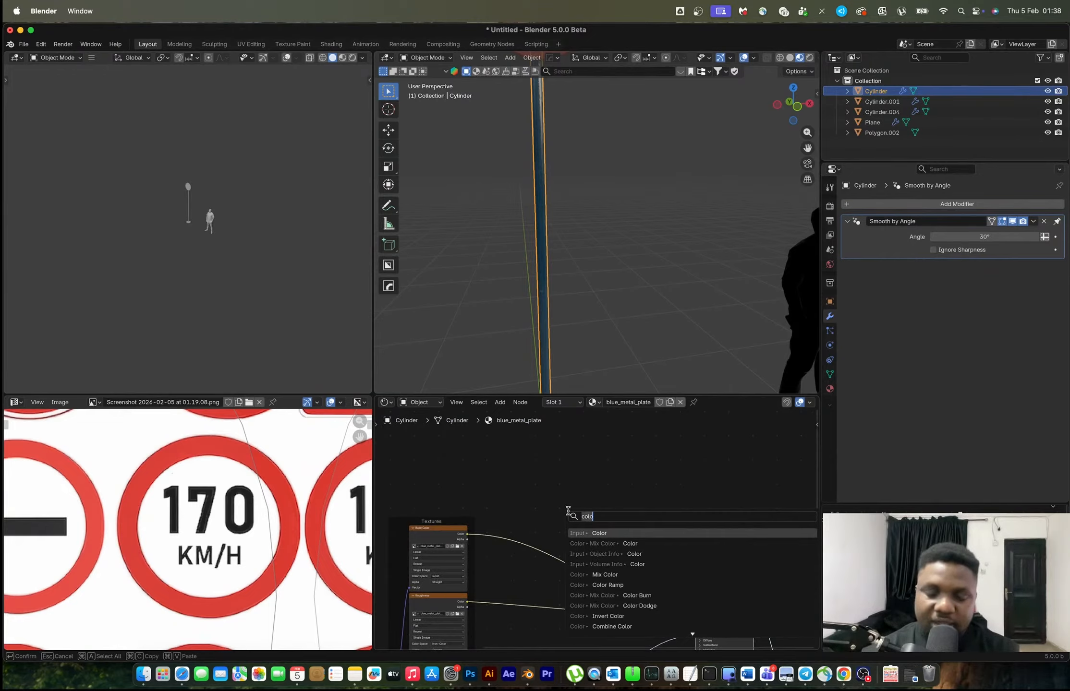
text(hue)
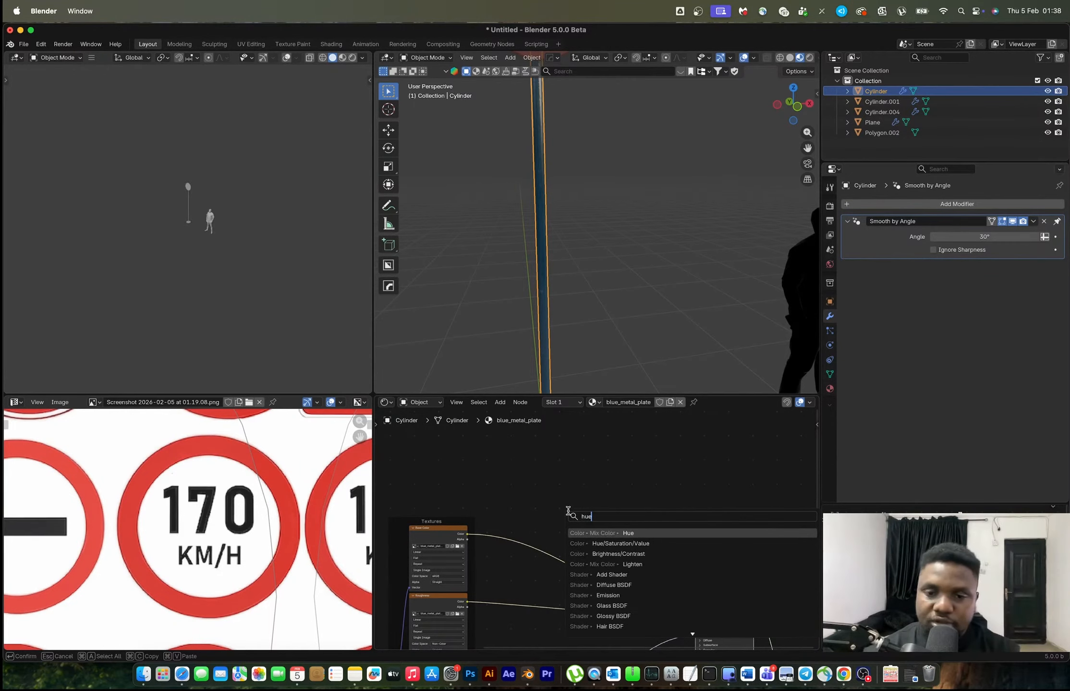
key(g)
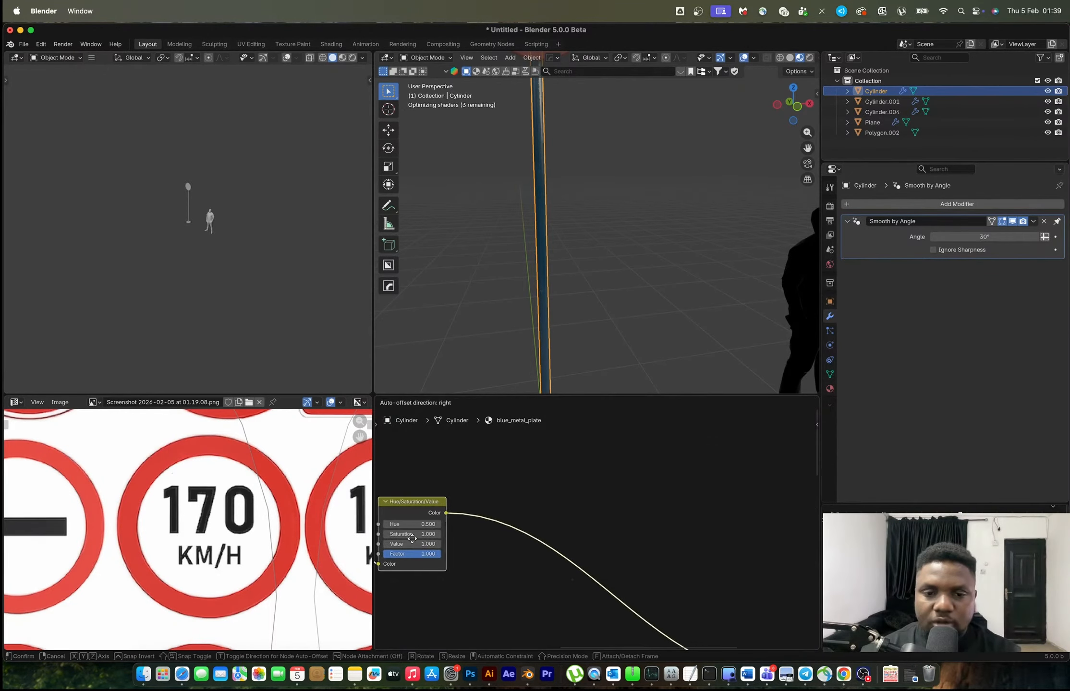
click(420, 539)
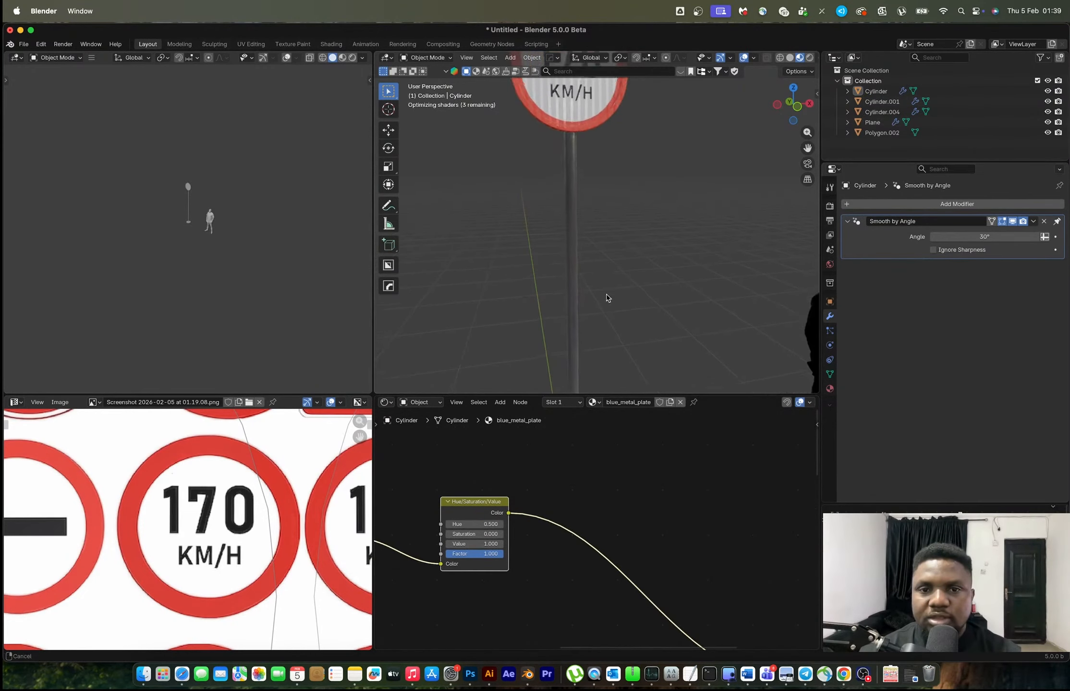
scroll(607, 298, up, 2)
scroll(643, 468, down, 5)
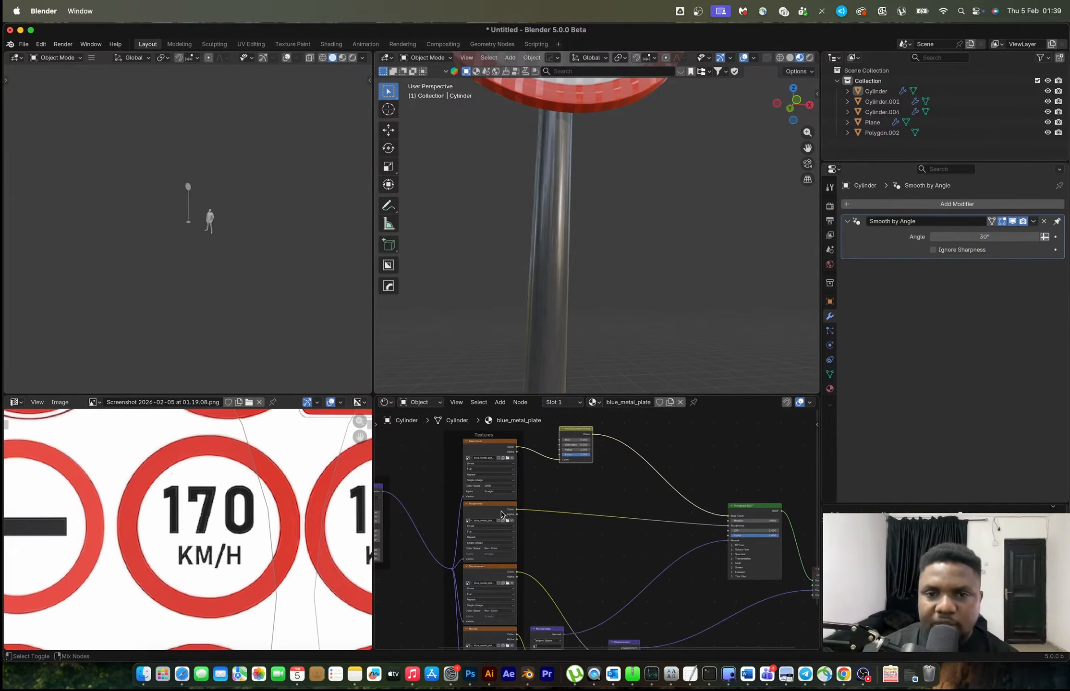
Step: Preview the pole's roughness texture and insert a Color Ramp between it and the Principled BSDF's Roughness input
ctrl+shift+click(501, 512)
scroll(596, 311, down, 5)
middle_drag(597, 299, 628, 305)
scroll(628, 304, up, 2)
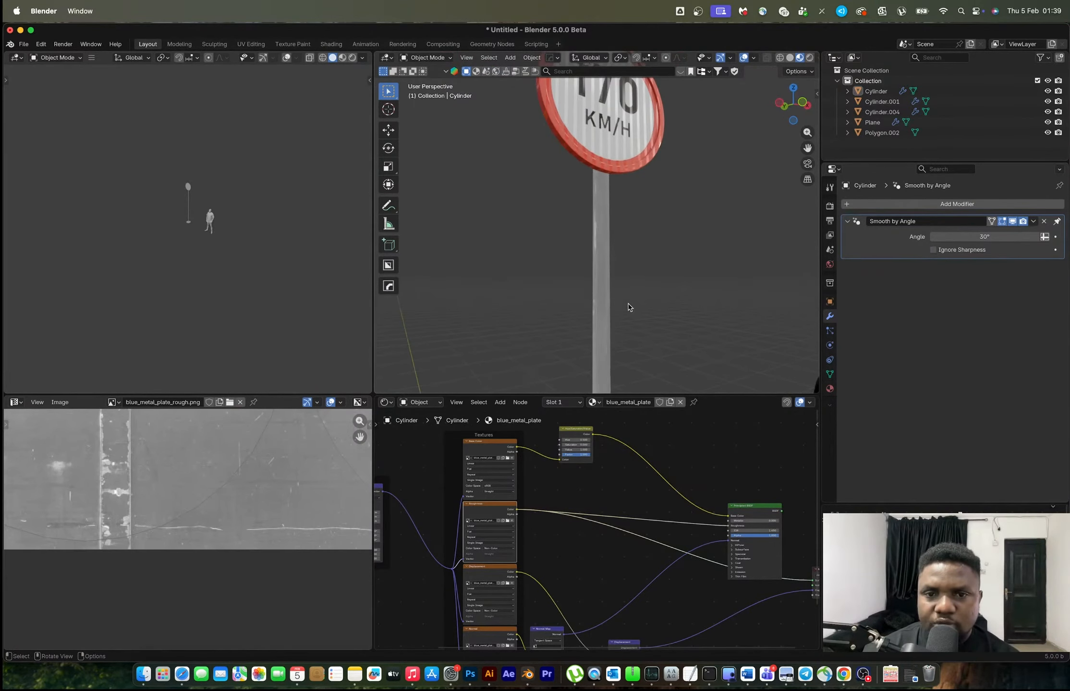
key(shift+a)
text(color)
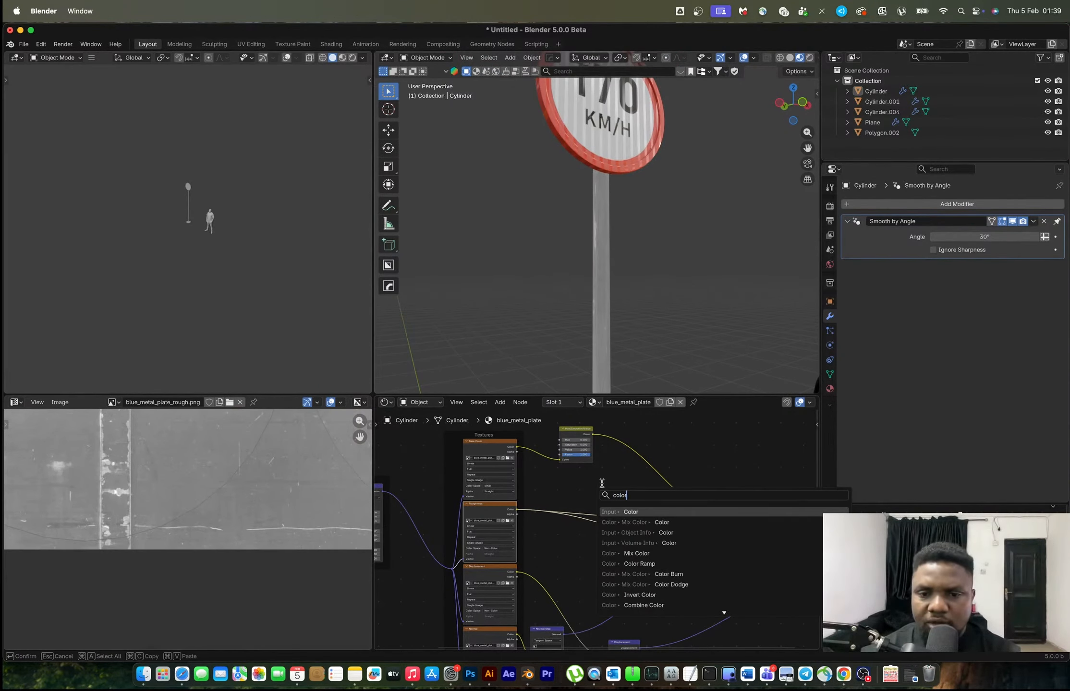
click(639, 564)
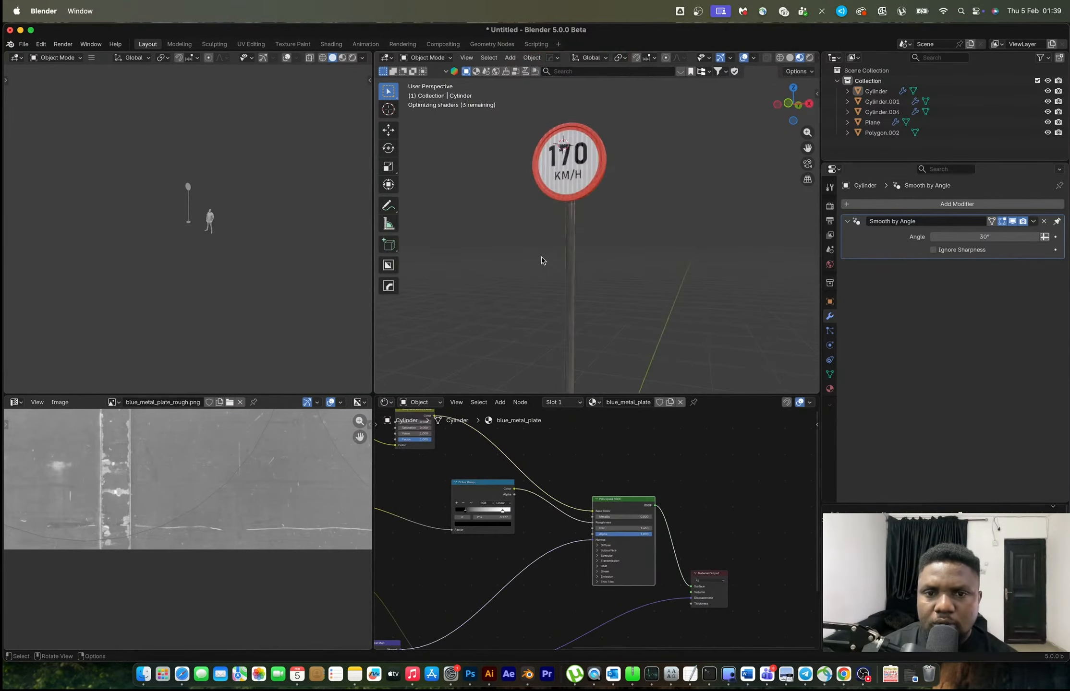
Step: Add a Noise Texture to the sign face's material and mix it with the Darken node's result
scroll(624, 320, up, 6)
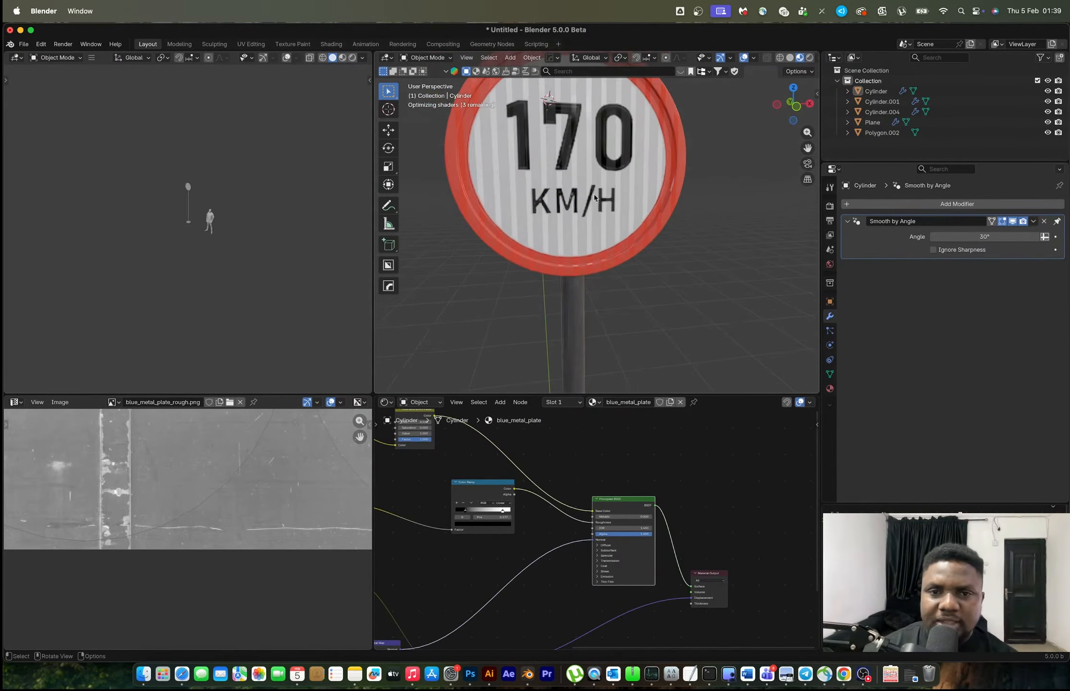
click(552, 226)
drag(618, 541, 608, 570)
drag(519, 516, 564, 490)
scroll(562, 490, up, 3)
key(shift+a)
text(noise)
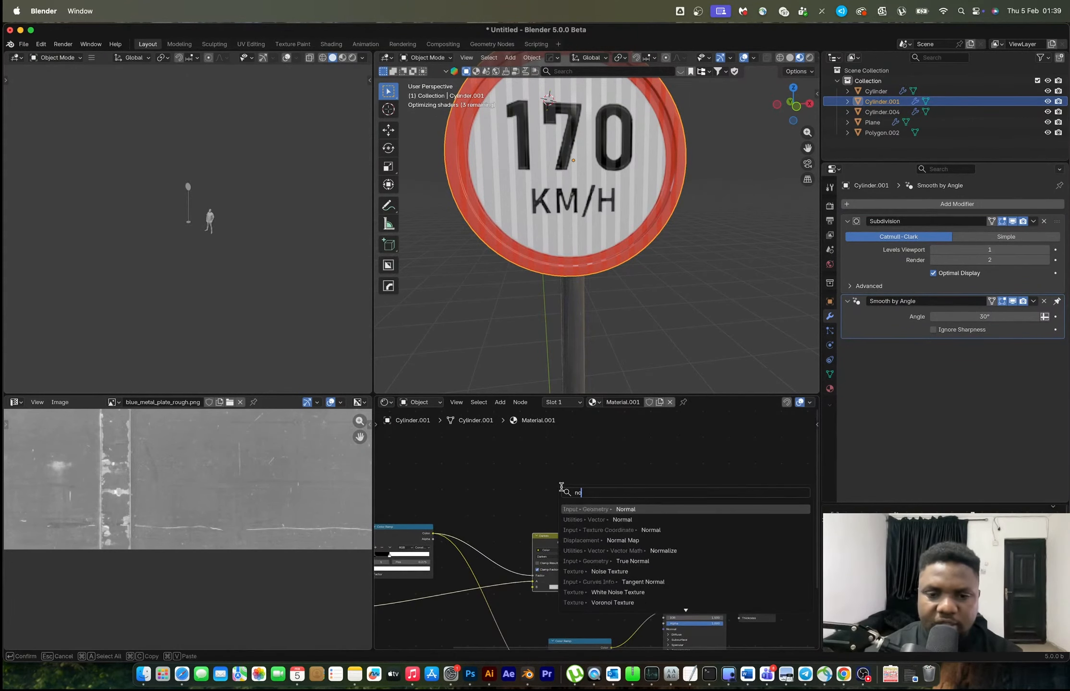
key(Return)
click(563, 486)
ctrl+shift+right_drag(552, 551, 563, 491)
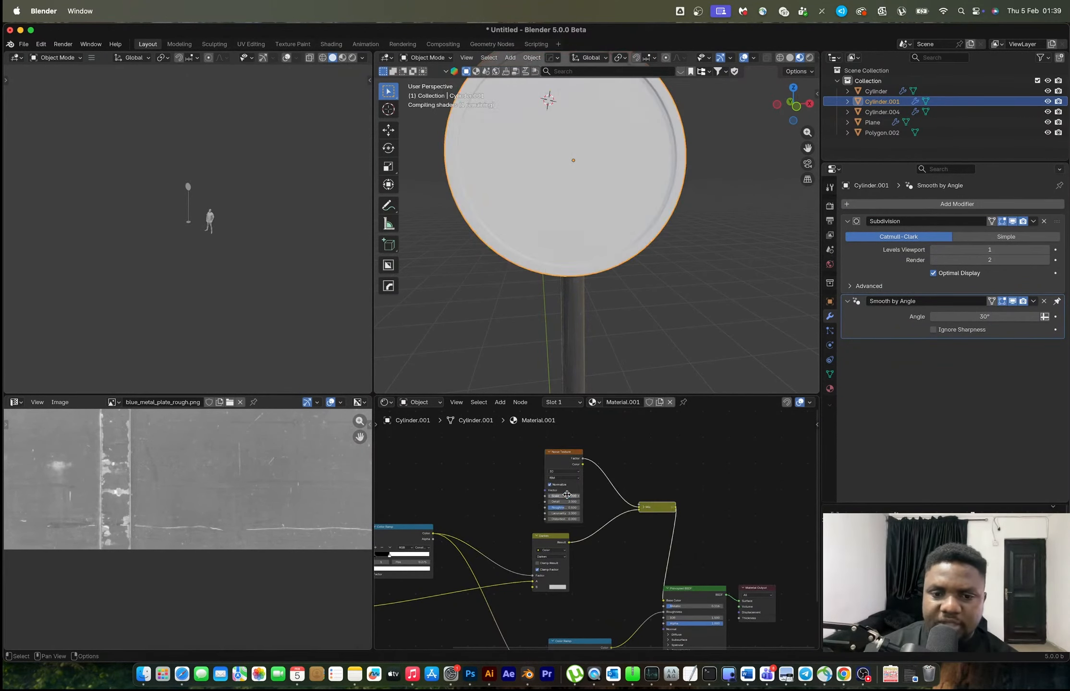
drag(563, 455, 540, 452)
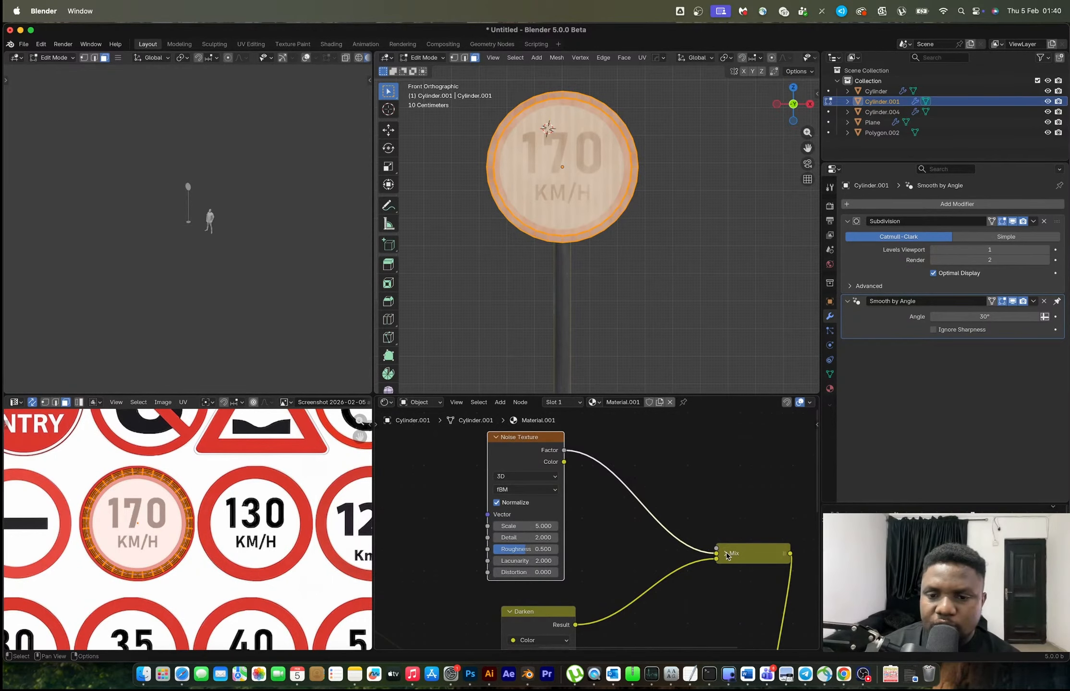
Step: Expand the new Mix node, feed the noise into its Factor, and set its blending mode to Darken
click(726, 555)
middle_drag(727, 555, 663, 462)
mouse_move(656, 553)
mouse_down()
mouse_move(633, 551)
mouse_move(653, 541)
mouse_up()
click(682, 502)
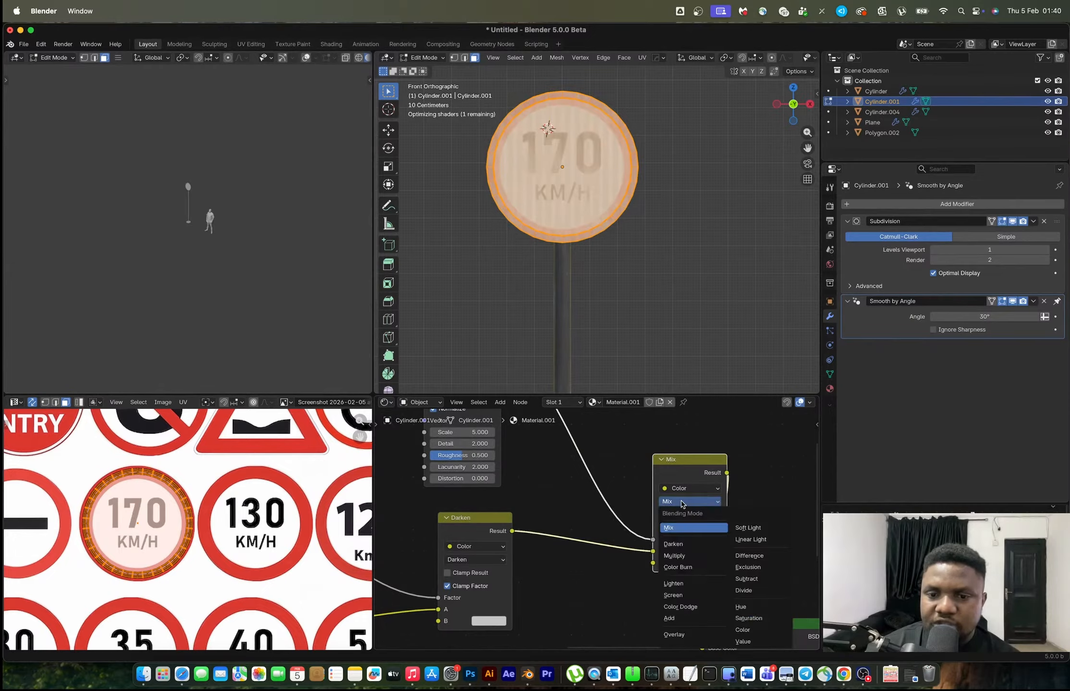
click(676, 544)
Step: Set the Noise Texture's scale to 8.800, detail to 3.400 and roughness to 0.740, and make room beside it
scroll(510, 597, up, 4)
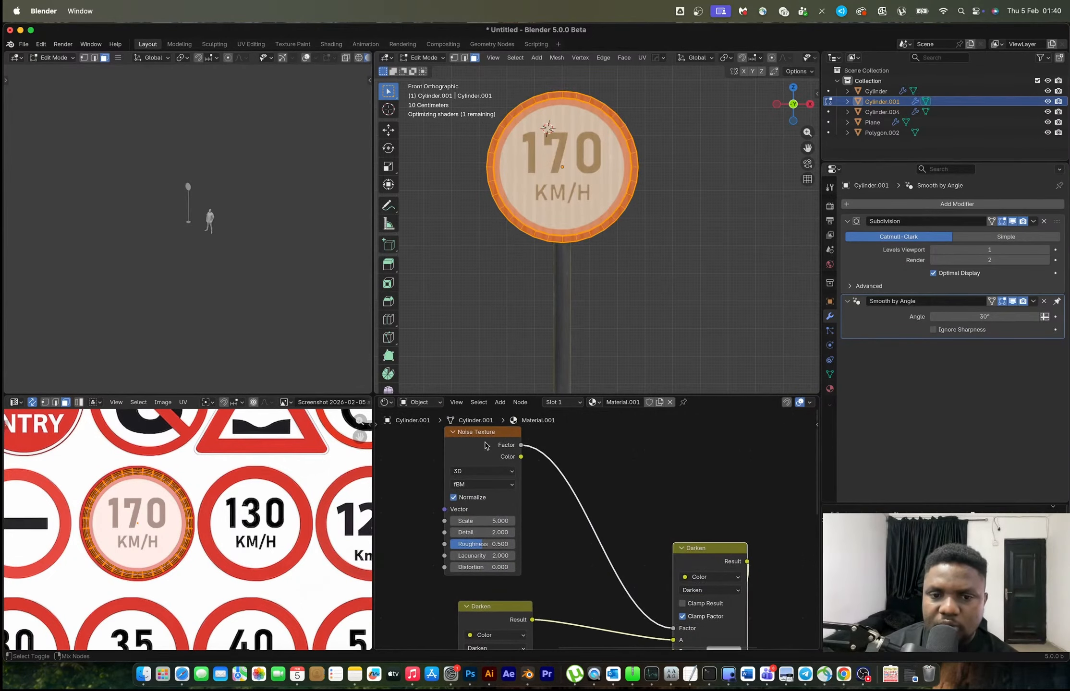
scroll(501, 452, up, 2)
drag(435, 516, 495, 512)
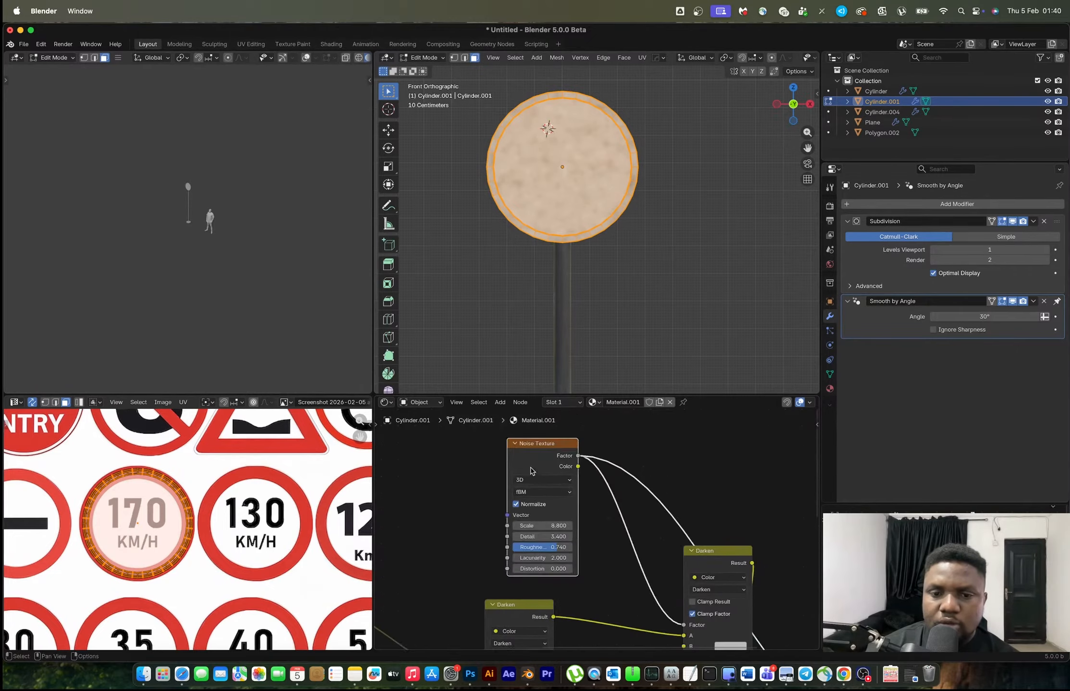
drag(531, 471, 424, 481)
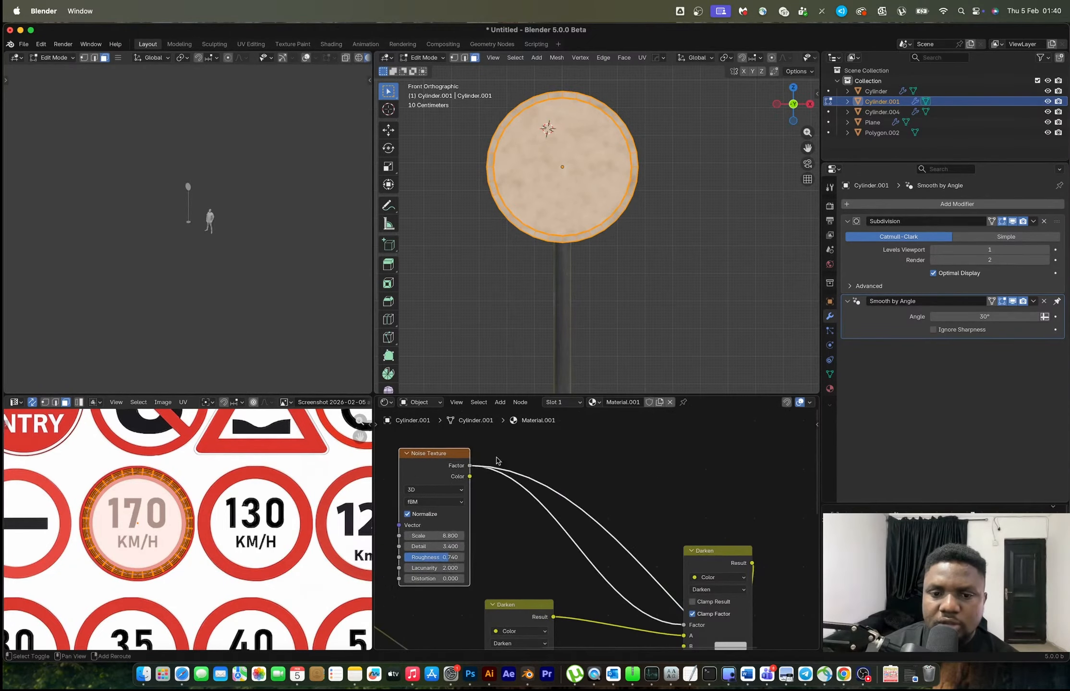
Step: Insert a Color Ramp with its black stop at 0.343 between the noise and the new Darken node's Factor, and reconnect the Principled BSDF to the output
key(shift+a)
text(color ram)
key(Return)
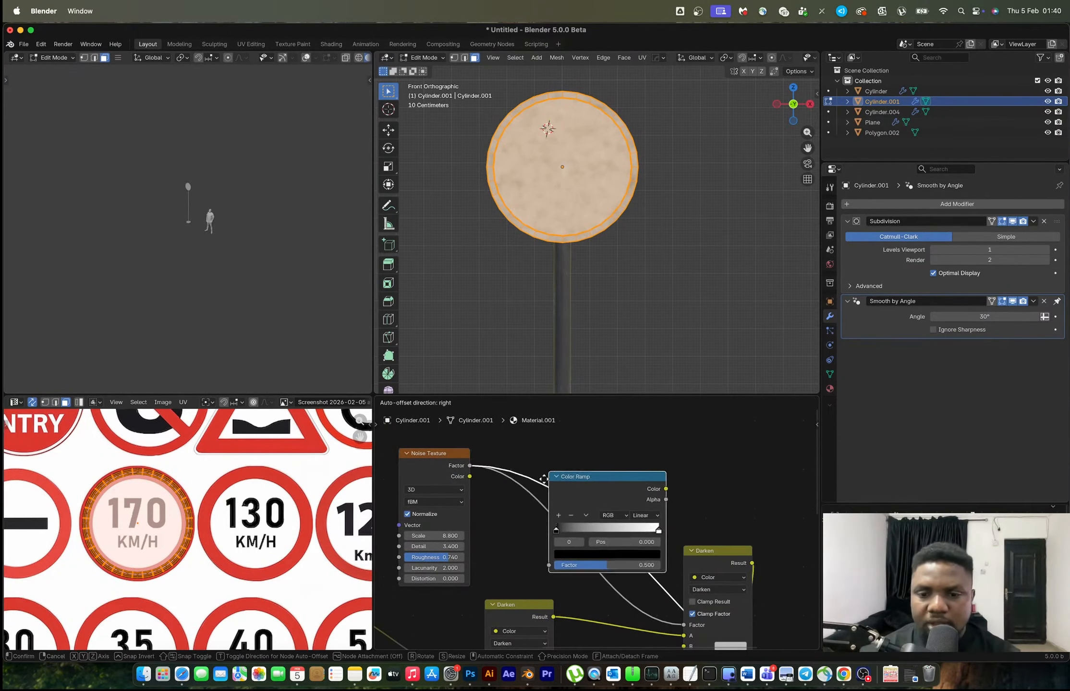
click(547, 509)
scroll(729, 553, down, 2)
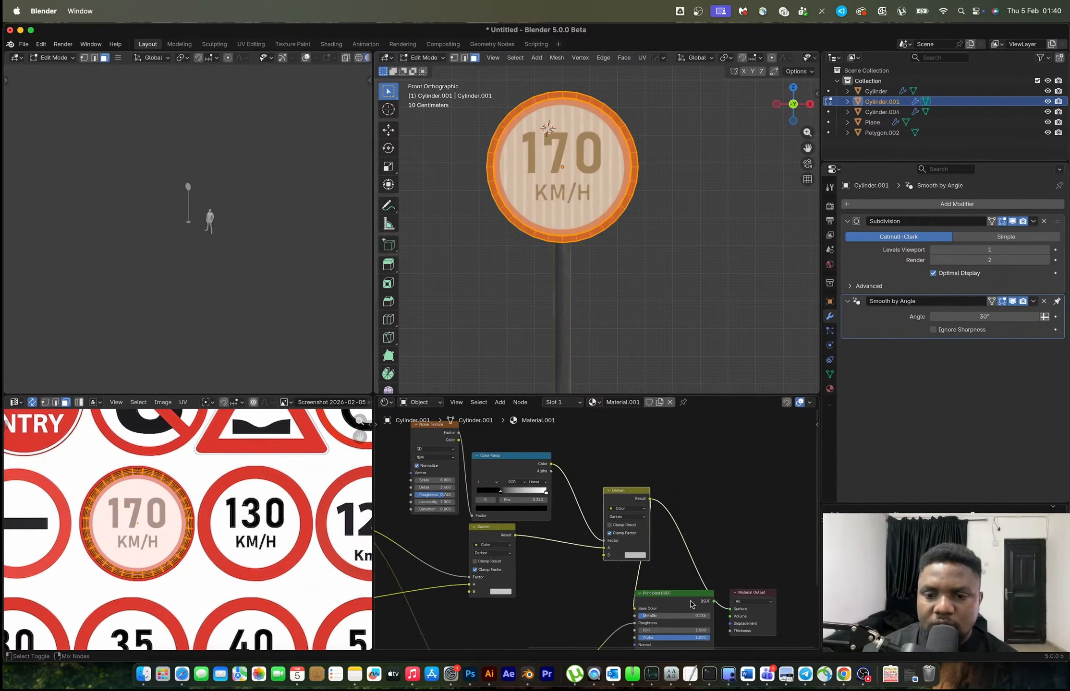
ctrl+shift+click(695, 603)
key(Tab)
middle_drag(618, 238, 654, 245)
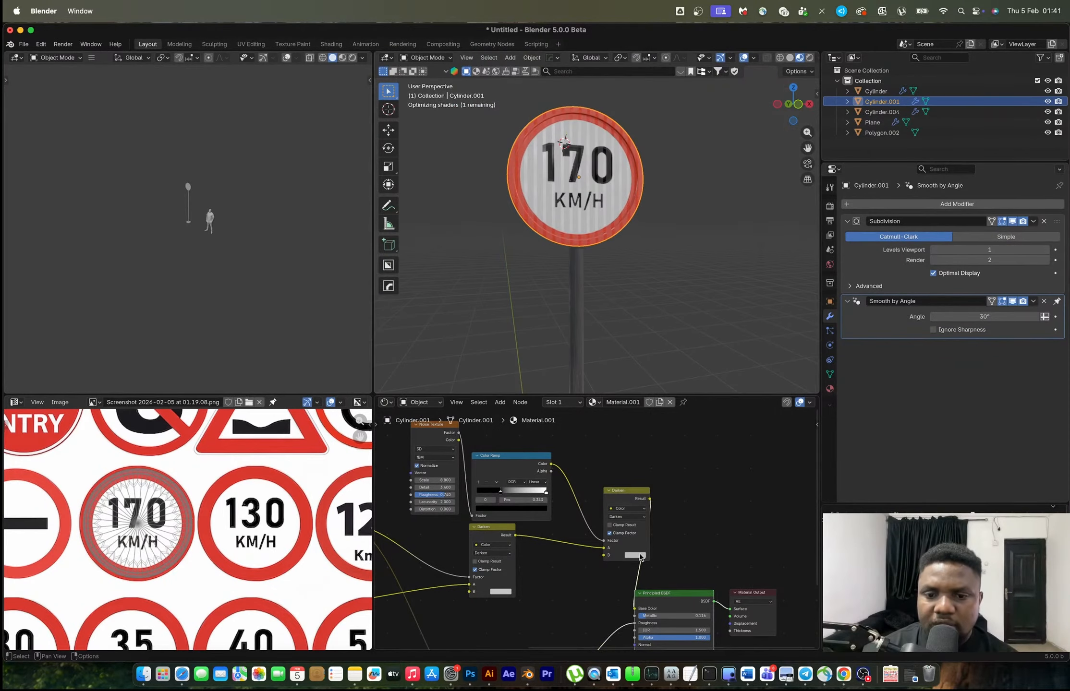
Step: Change the new Darken node's B color to dark gray and move the noise ramp's black stop toward the middle
scroll(639, 557, up, 6)
middle_drag(648, 523, 526, 453)
drag(616, 563, 733, 530)
click(541, 502)
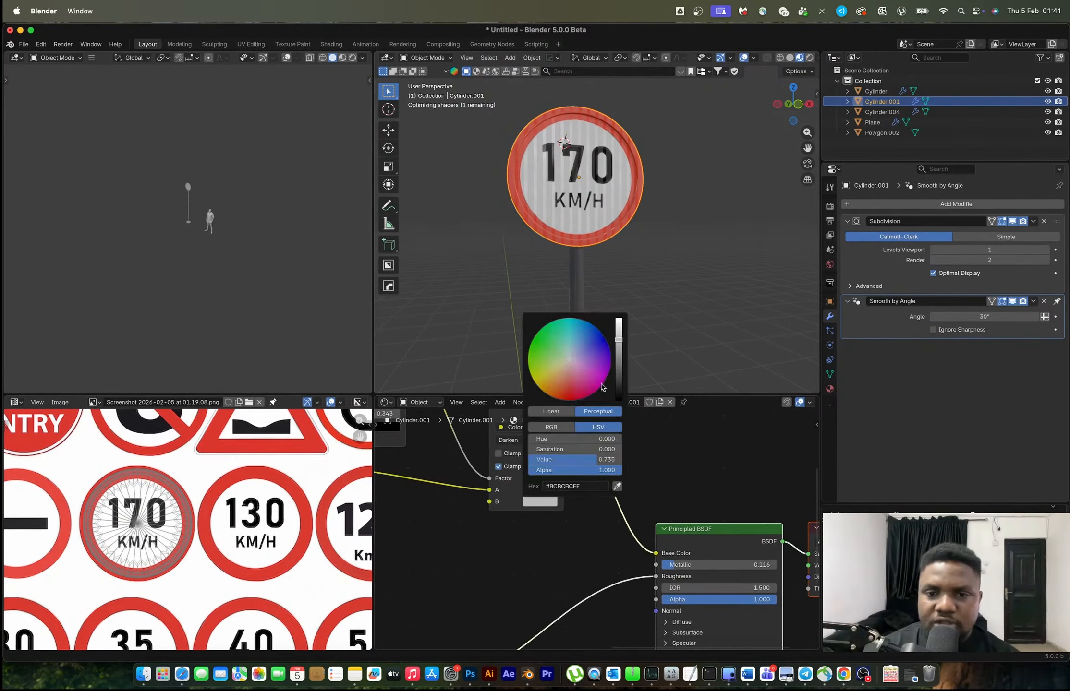
scroll(576, 514, down, 4)
middle_drag(494, 496, 657, 580)
scroll(583, 544, up, 6)
middle_drag(546, 503, 558, 552)
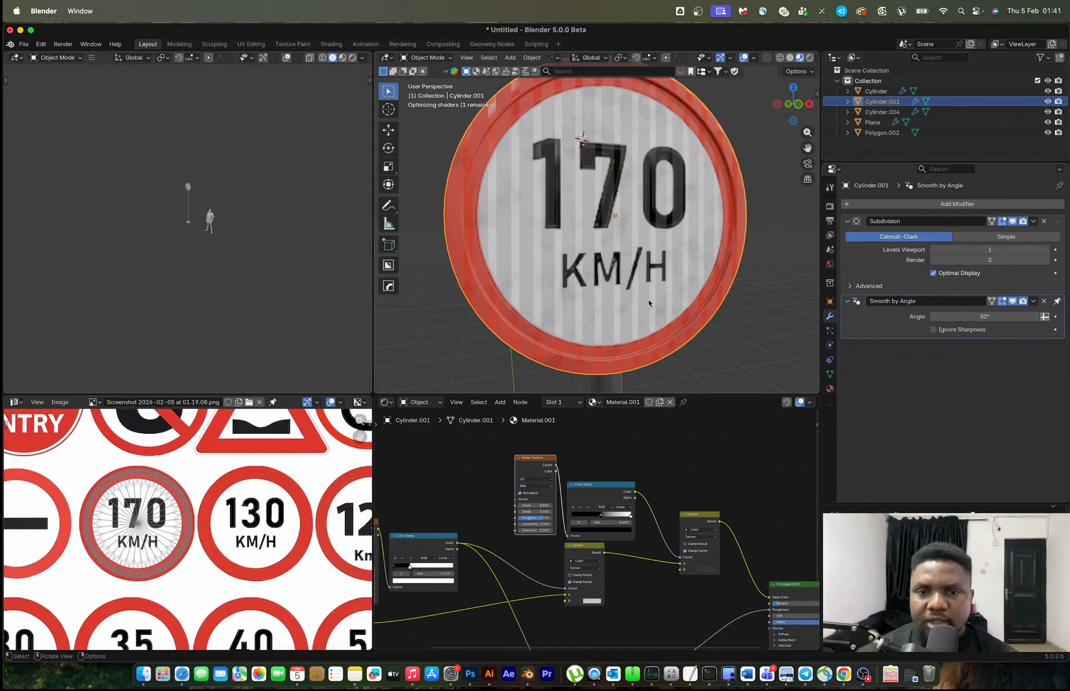
Step: Examine the weathered sign face and its pole from a distance and from different angles
scroll(647, 304, down, 7)
middle_drag(643, 436, 606, 430)
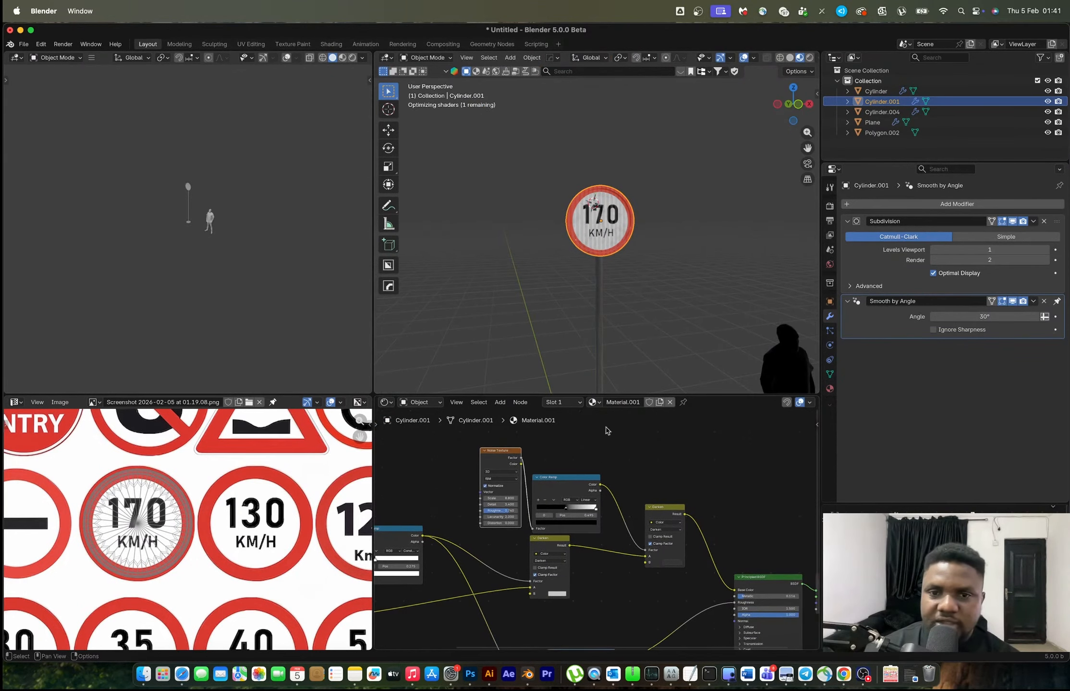
scroll(604, 315, down, 2)
scroll(604, 315, down, 1)
scroll(676, 535, down, 5)
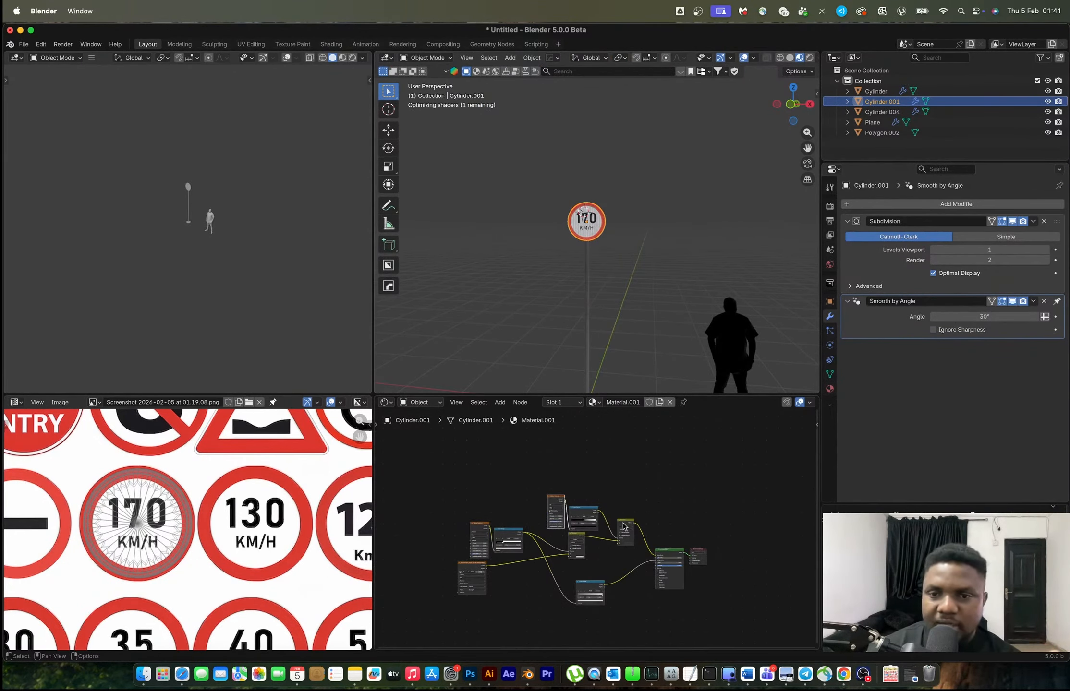
scroll(617, 241, down, 4)
middle_drag(617, 241, 617, 291)
scroll(617, 291, up, 5)
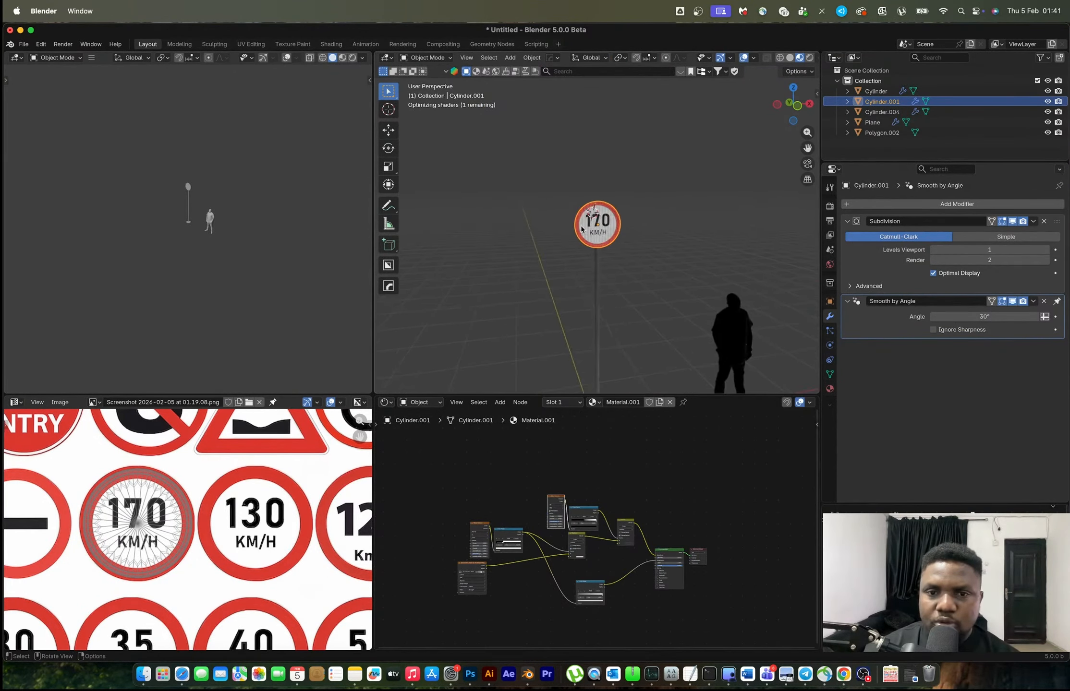
Step: Duplicate the whole sign assembly and move the copy -5.6 m along X
drag(571, 182, 633, 292)
scroll(618, 292, down, 5)
middle_drag(618, 292, 601, 294)
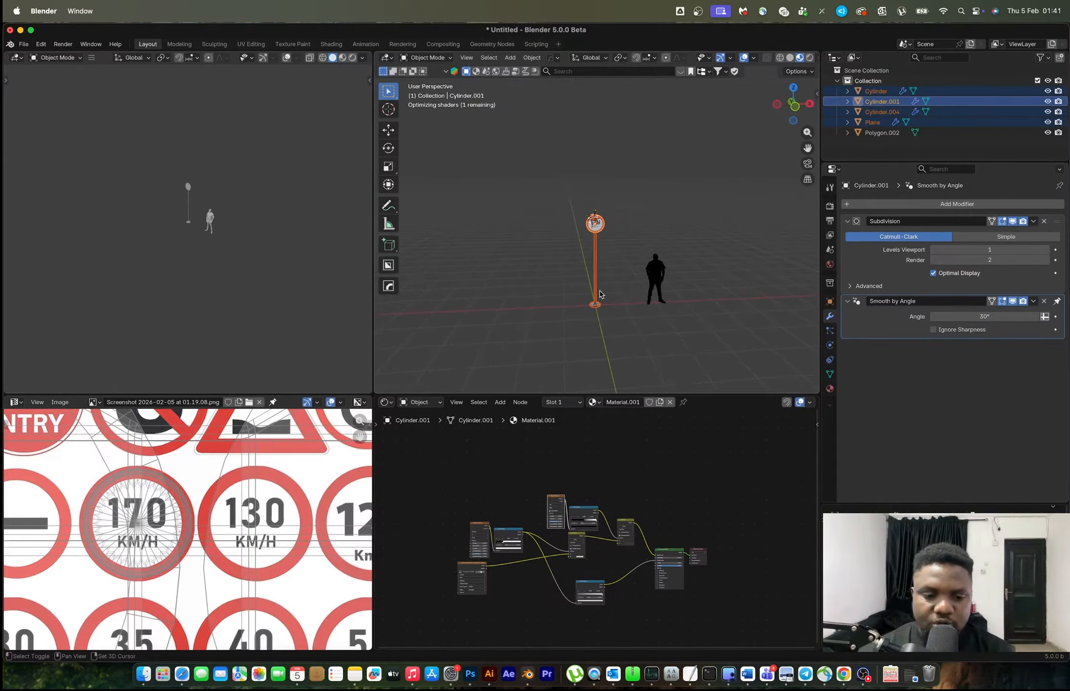
key(shift+d)
key(x)
click(409, 288)
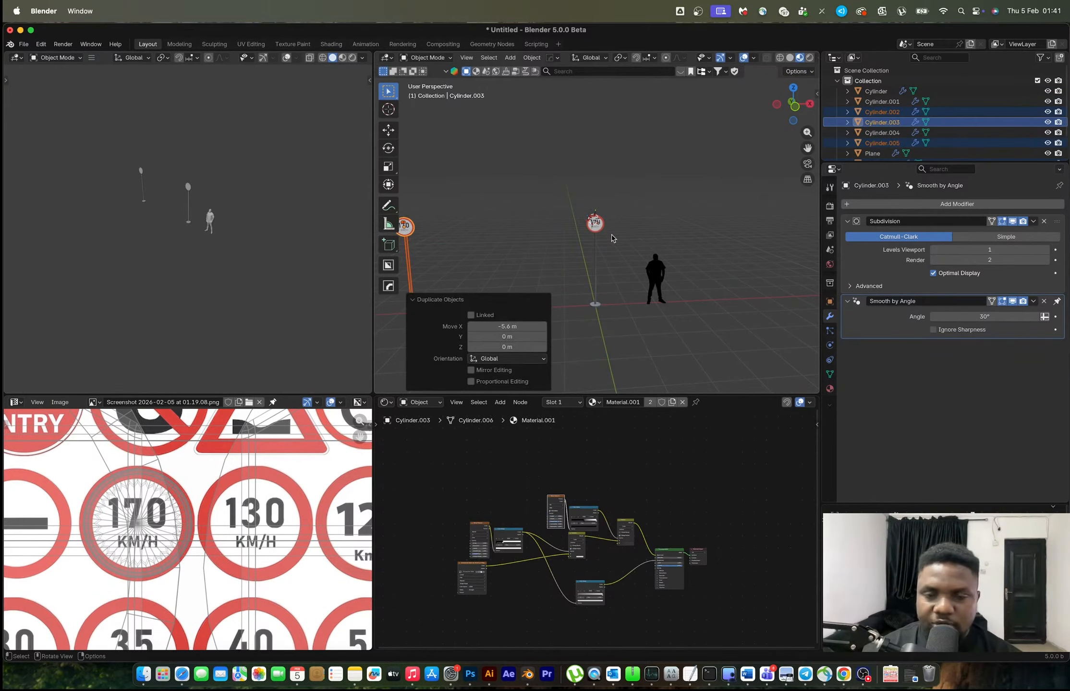
scroll(612, 239, up, 2)
key(super+z)
key(shift+super+z)
Step: Move the original sign face's UVs onto the NO ENTRY sign in the reference image and scale them to fit
scroll(612, 238, up, 4)
click(593, 236)
key(Tab)
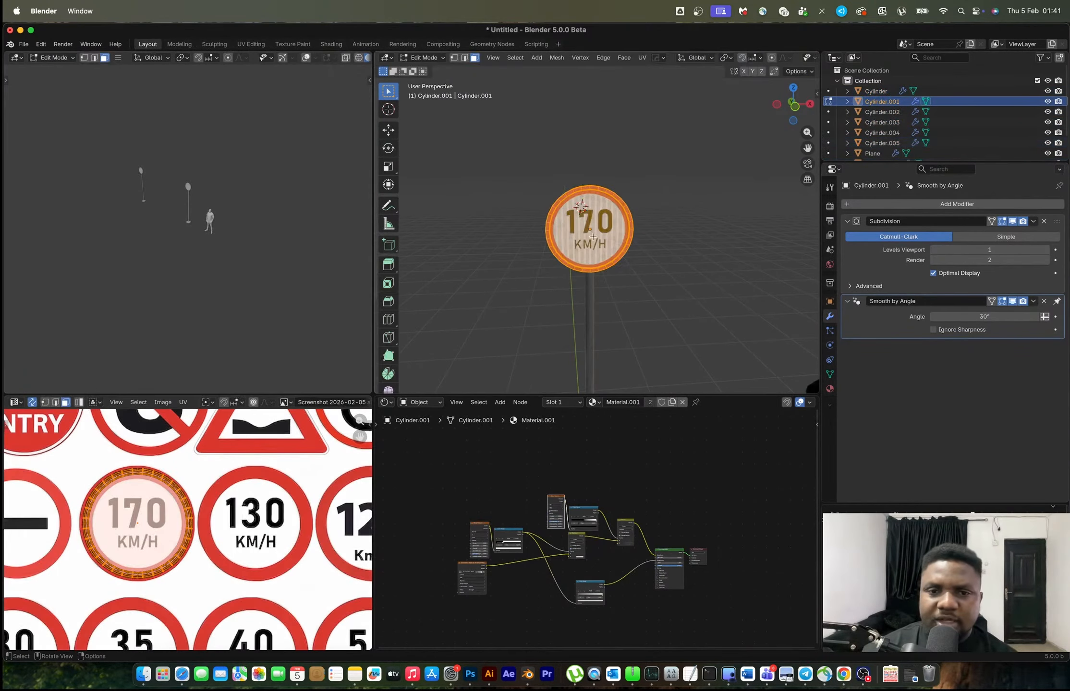
scroll(177, 544, down, 3)
shift+middle_drag(177, 544, 249, 575)
scroll(222, 527, up, 2)
key(g)
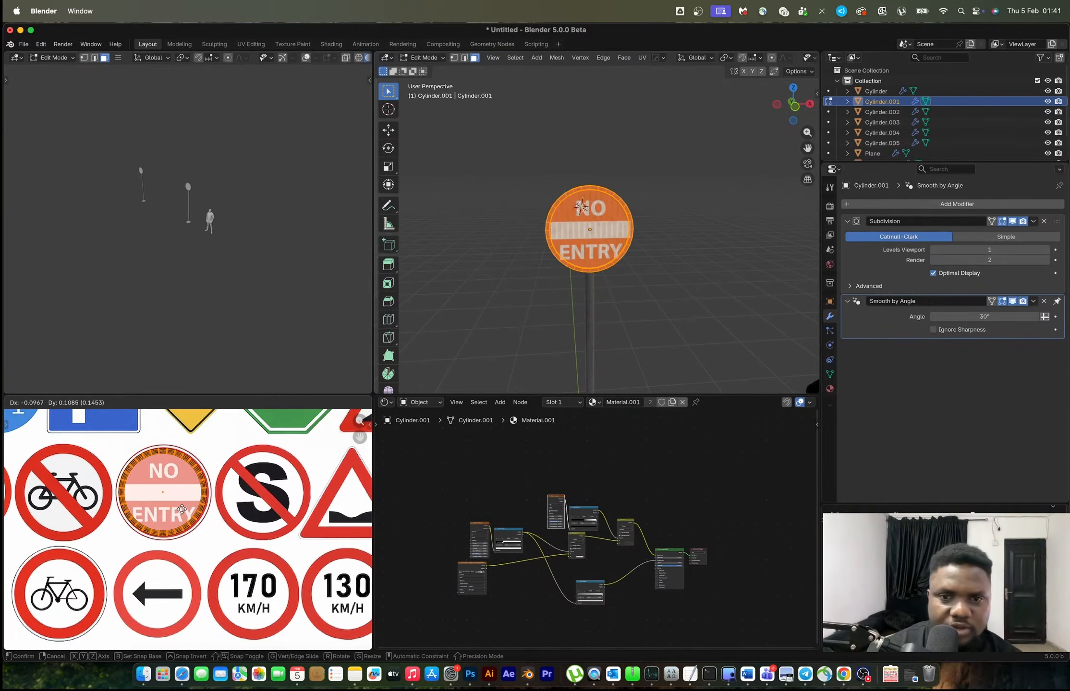
key(s)
click(185, 509)
shift+middle_drag(185, 509, 234, 507)
Step: Link the metal pole's material to the bracket plates and clamps behind the NO ENTRY sign
middle_drag(529, 236, 480, 243)
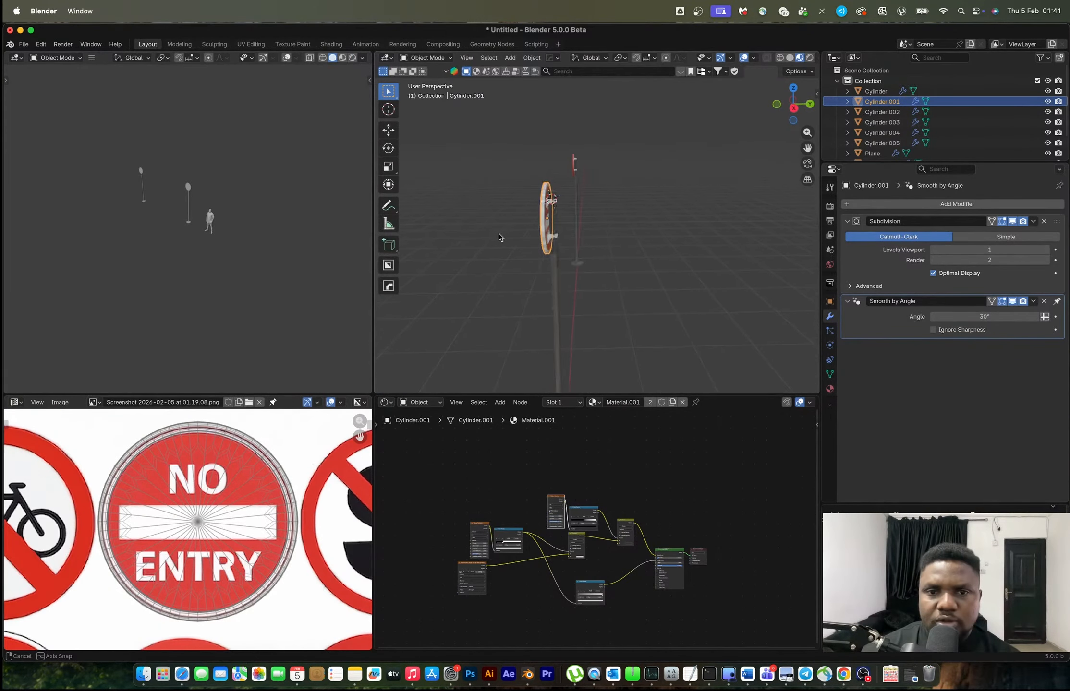
scroll(606, 199, up, 5)
middle_drag(606, 199, 403, 247)
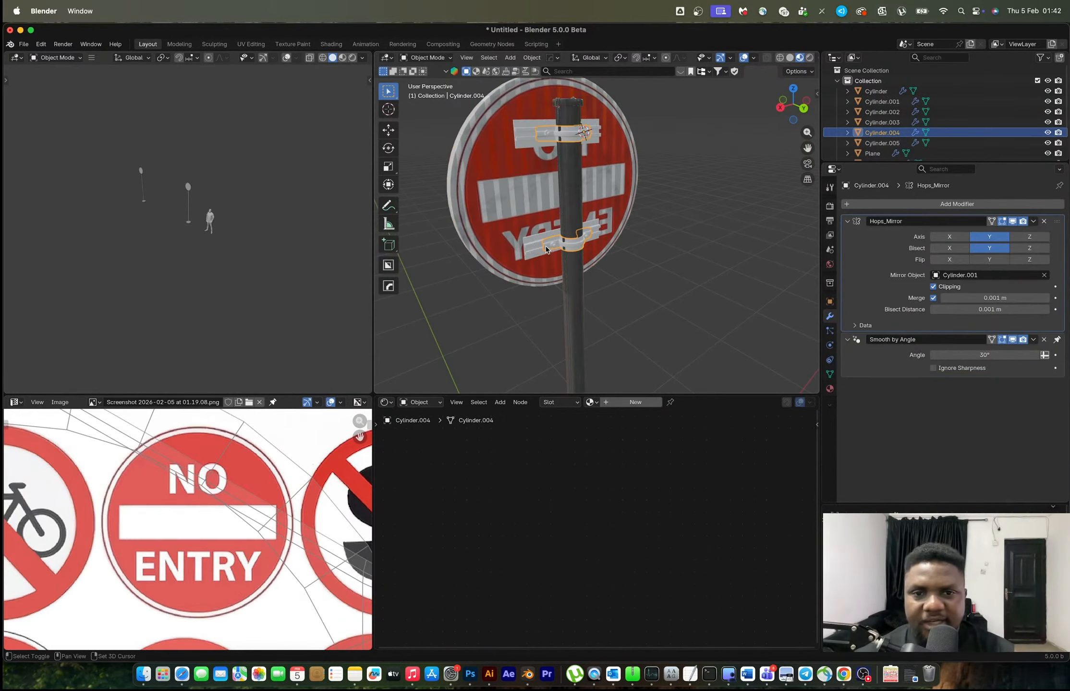
shift+click(535, 248)
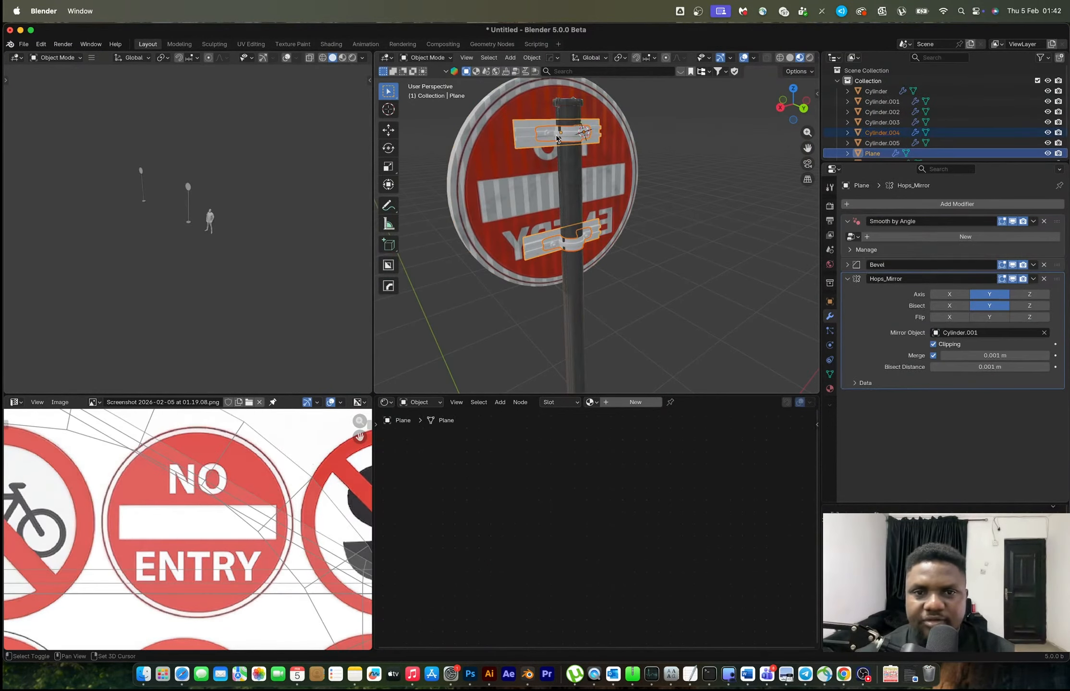
shift+click(571, 305)
key(ctrl+l)
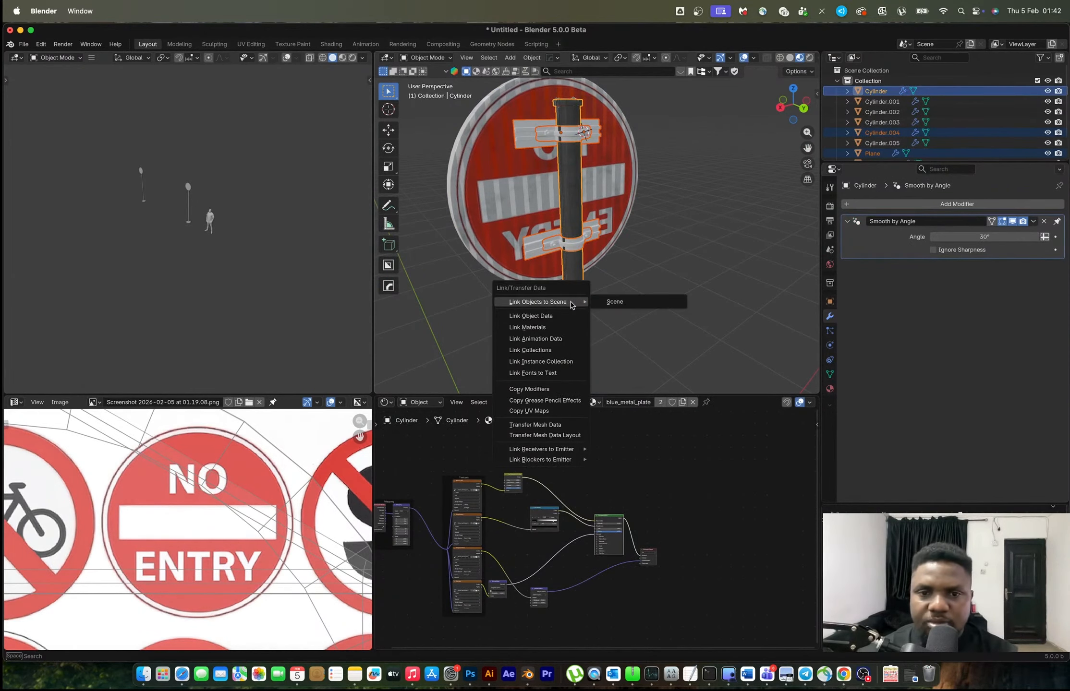
click(527, 327)
Step: Add a second material slot with a new plain material to the NO ENTRY sign for its back
click(561, 177)
key(Tab)
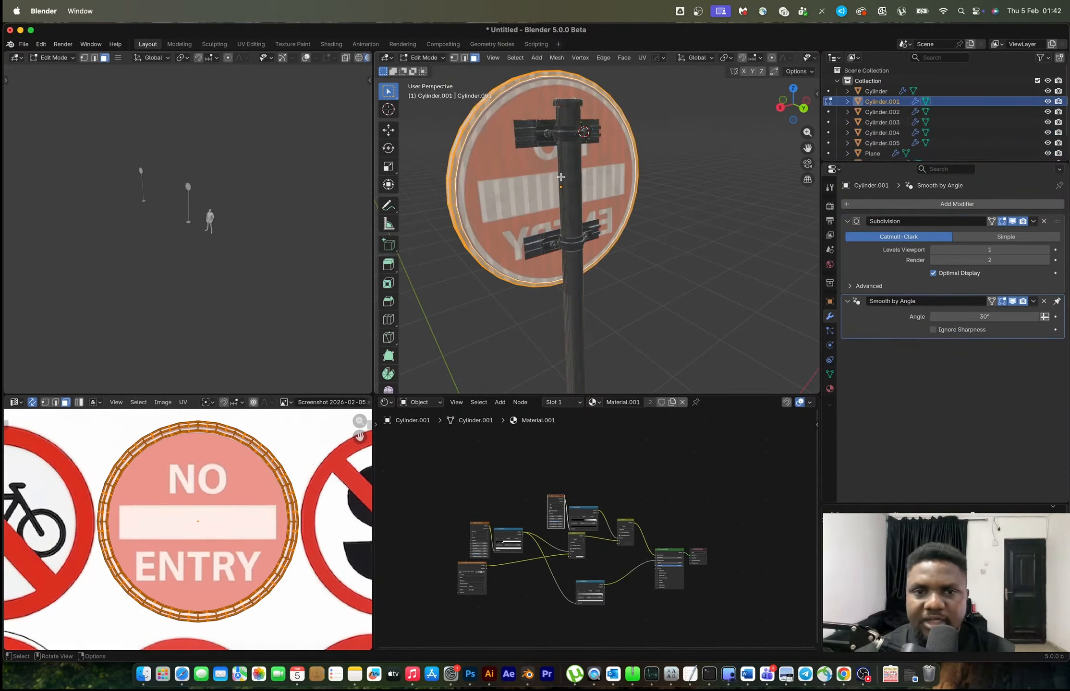
key(alt+a)
key(u)
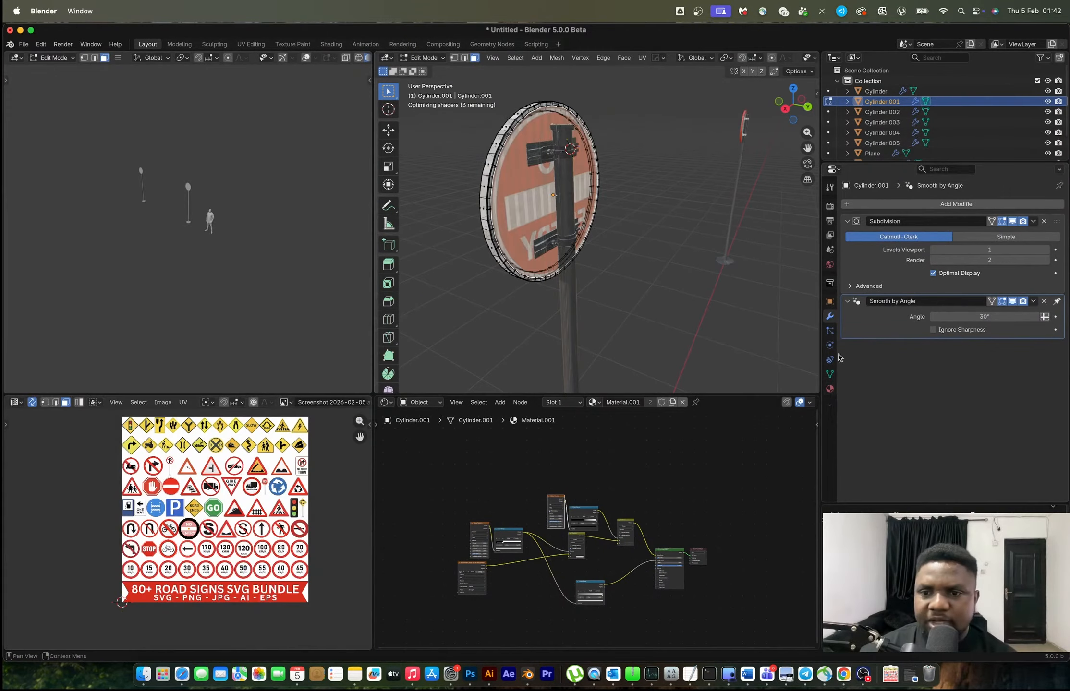
click(829, 388)
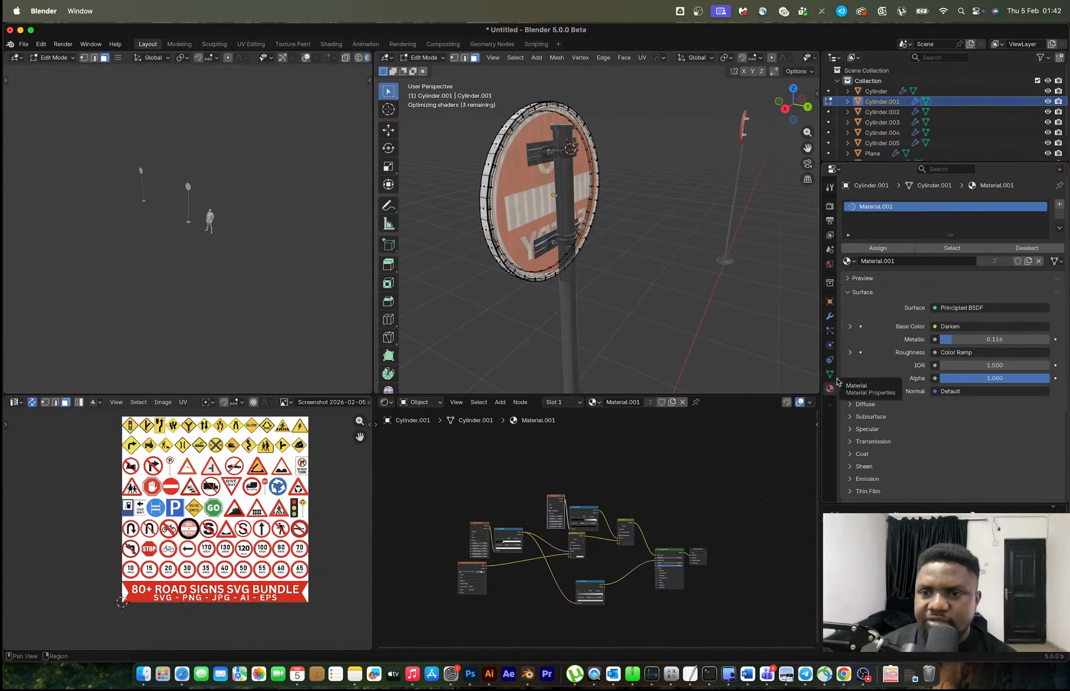
click(1057, 205)
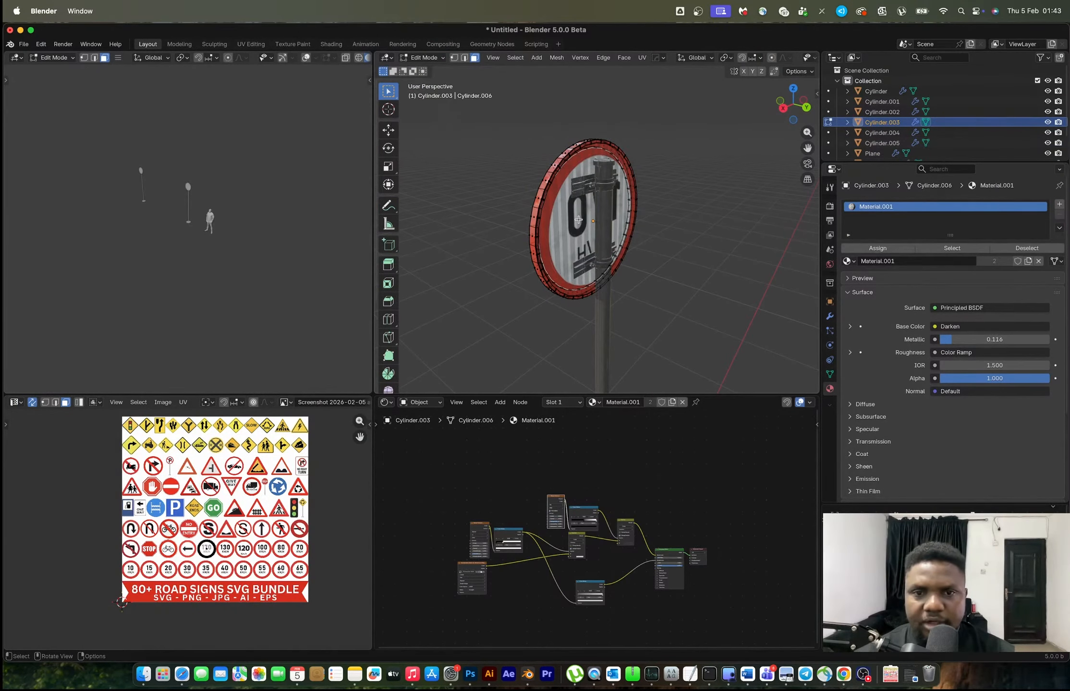
Step: Link the NO ENTRY sign's materials to the 170 KM/H sign face
key(Tab)
scroll(578, 219, down, 12)
scroll(509, 255, up, 2)
middle_drag(509, 259, 639, 257)
shift+click(767, 251)
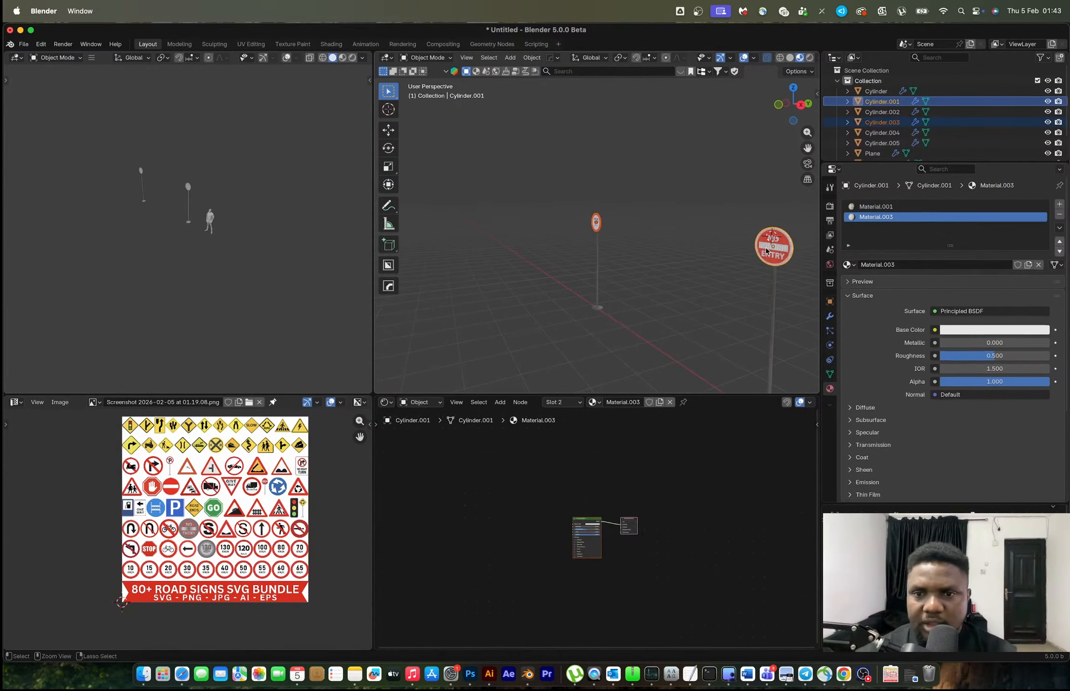
key(ctrl+l)
click(730, 248)
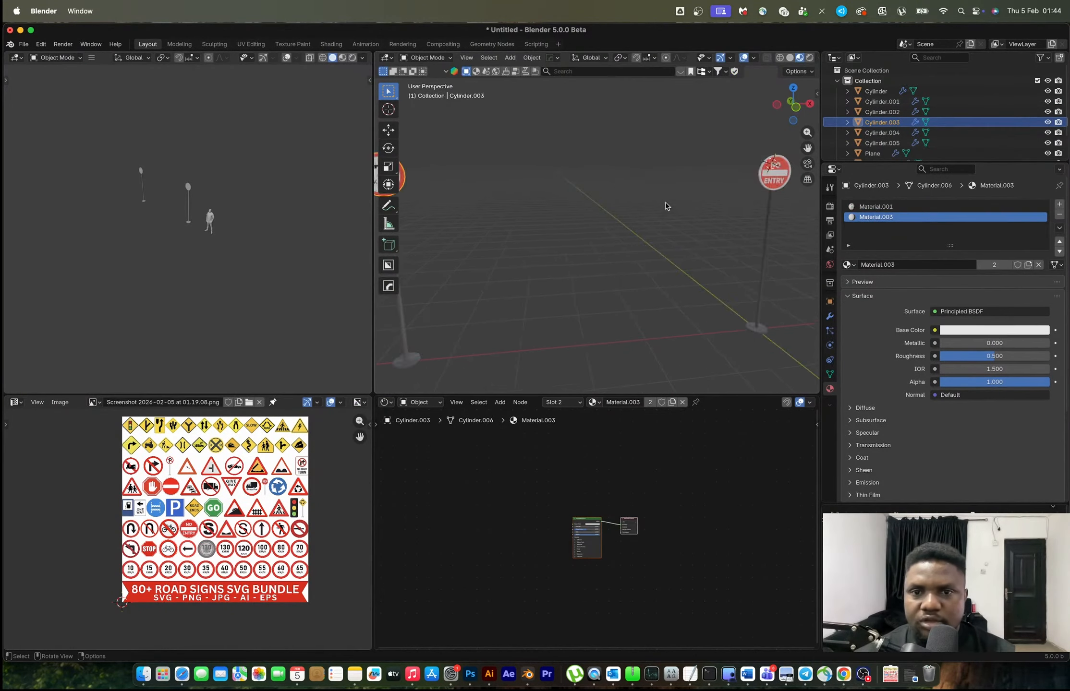
Step: Add a plane at the NO ENTRY sign, rotate it 90° about X and turn it 45° in front view into a diamond
middle_drag(666, 205, 554, 239)
click(646, 178)
scroll(675, 214, up, 4)
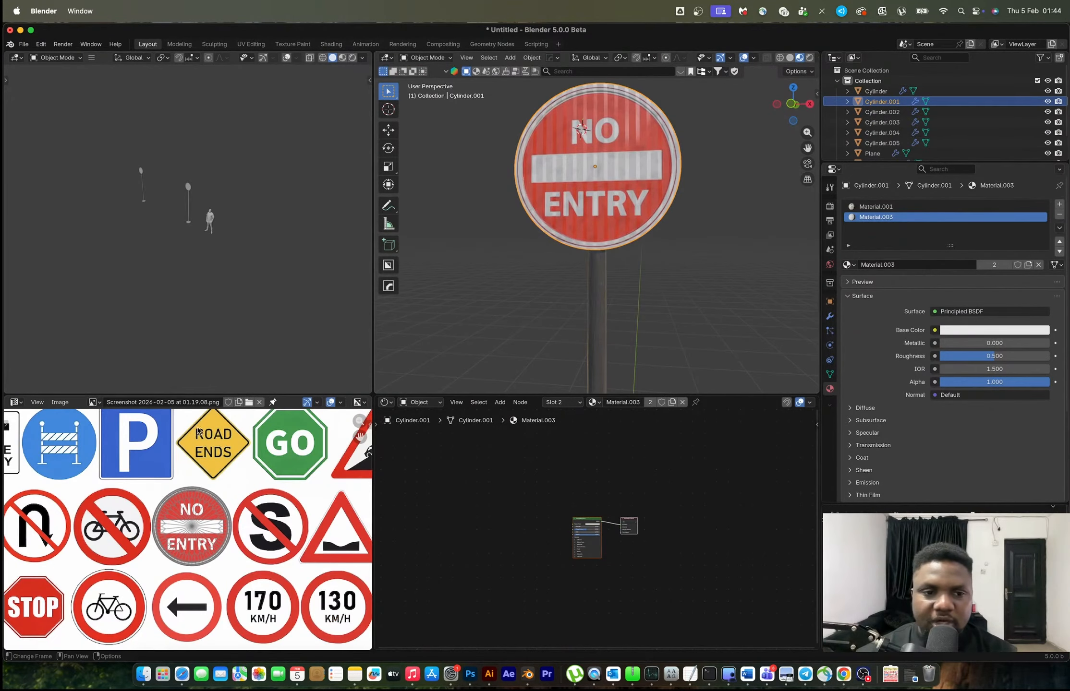
key(KP_1)
scroll(622, 178, down, 2)
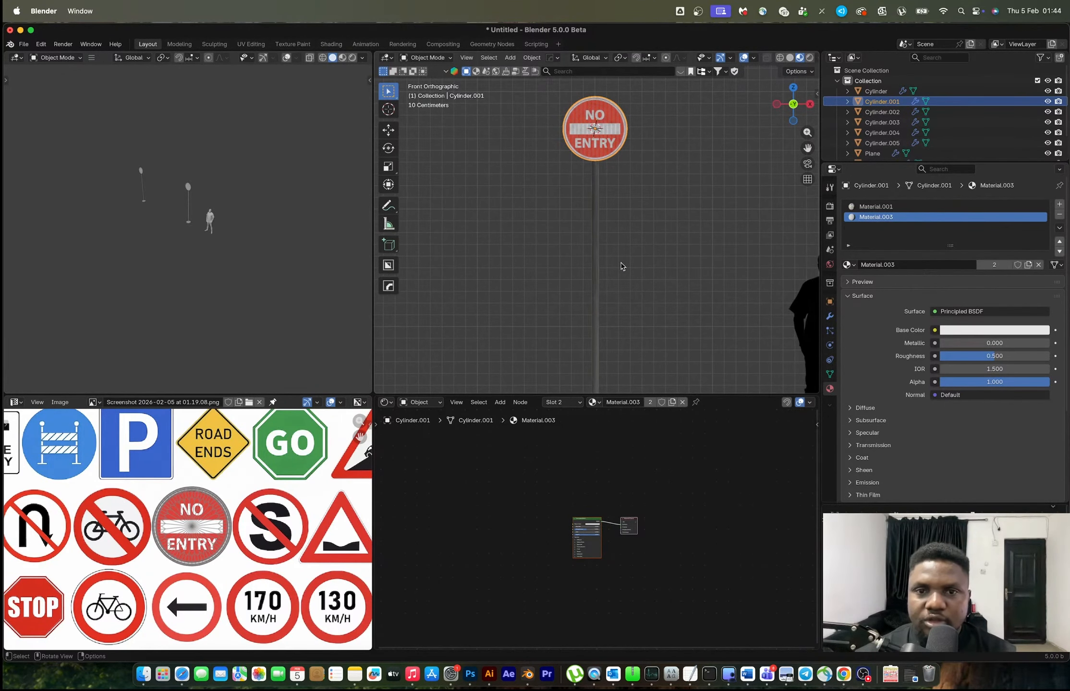
key(shift+a)
mouse_move(620, 281)
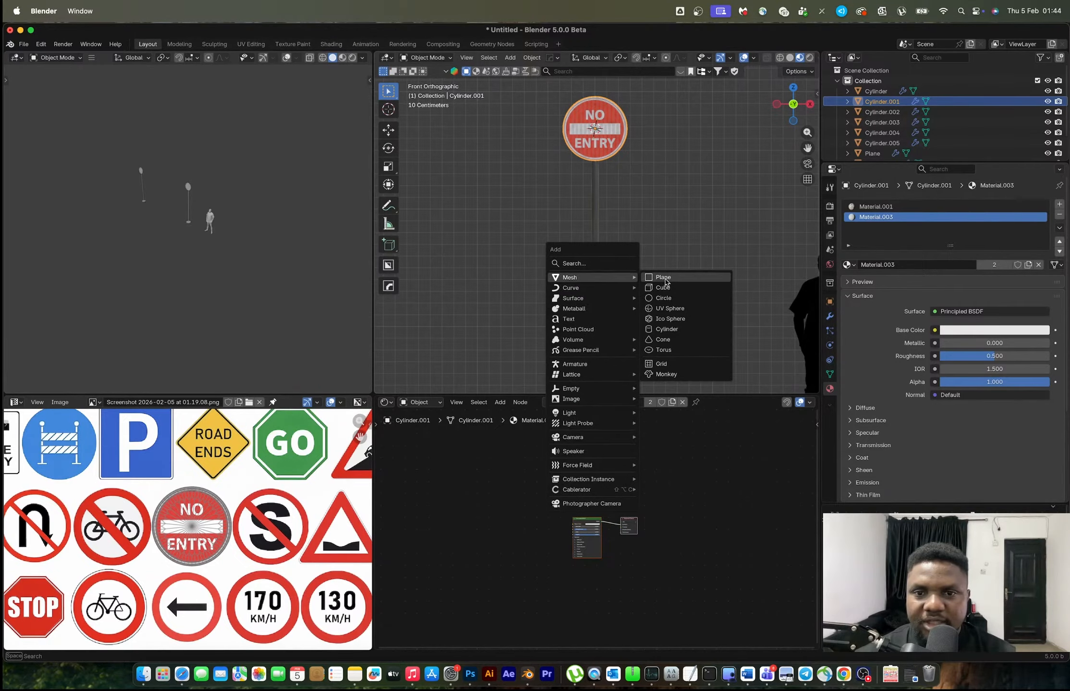
click(664, 282)
text(rx90)
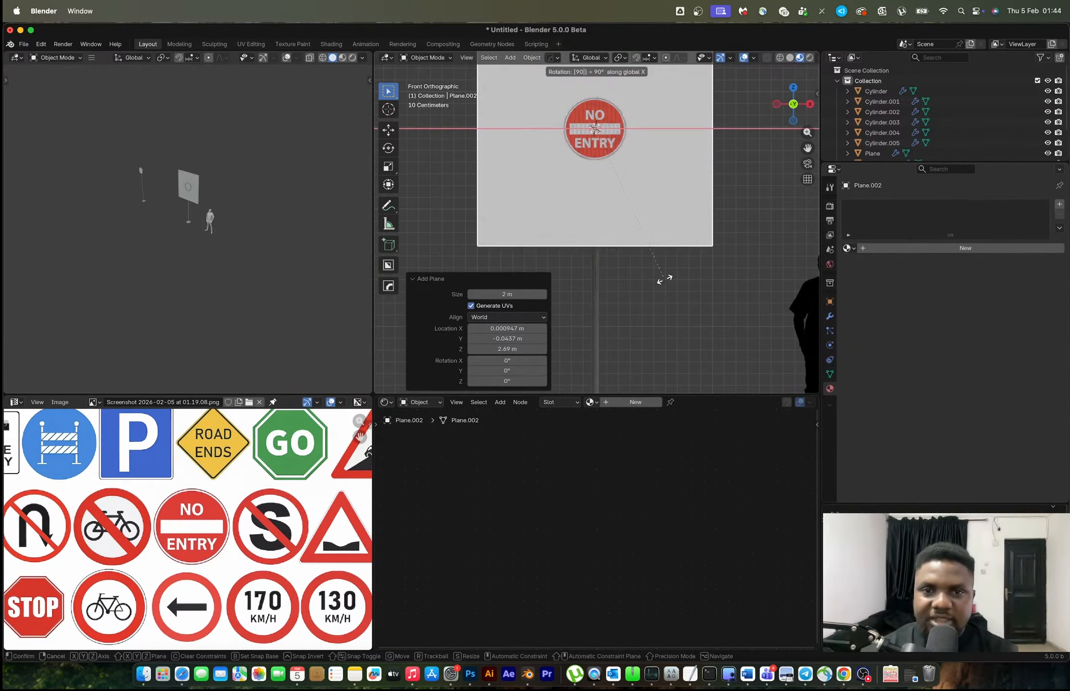
key(Return)
text(r45)
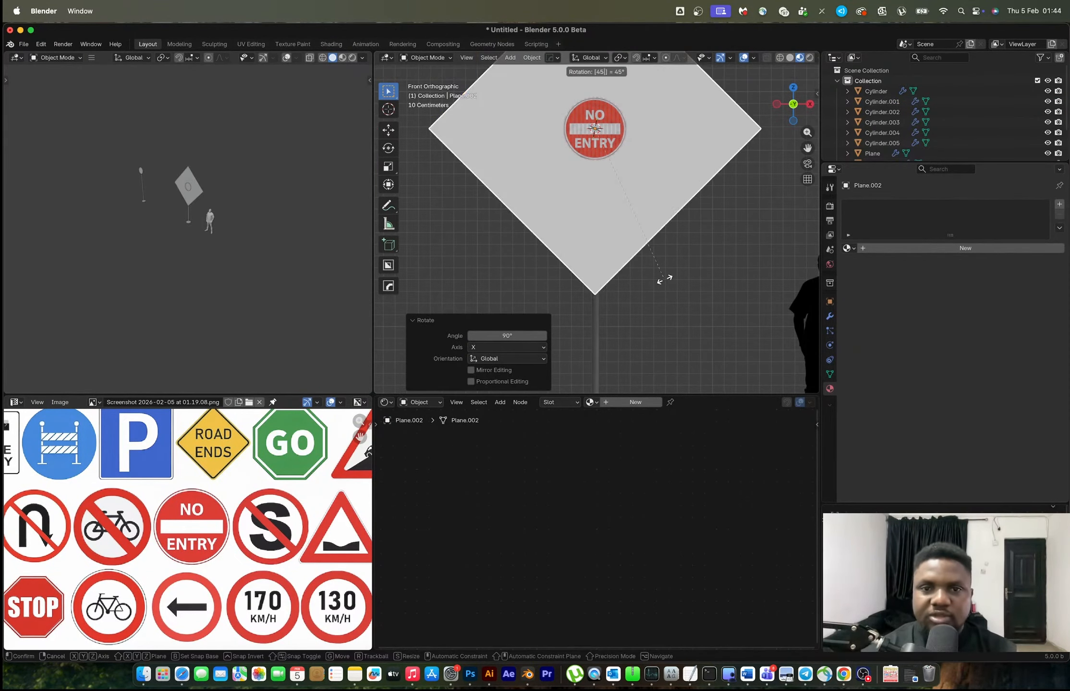
key(Return)
Step: Scale the diamond down to about 0.18, move it about 0.69 m down the pole and enlarge it by about 1.48
key(s)
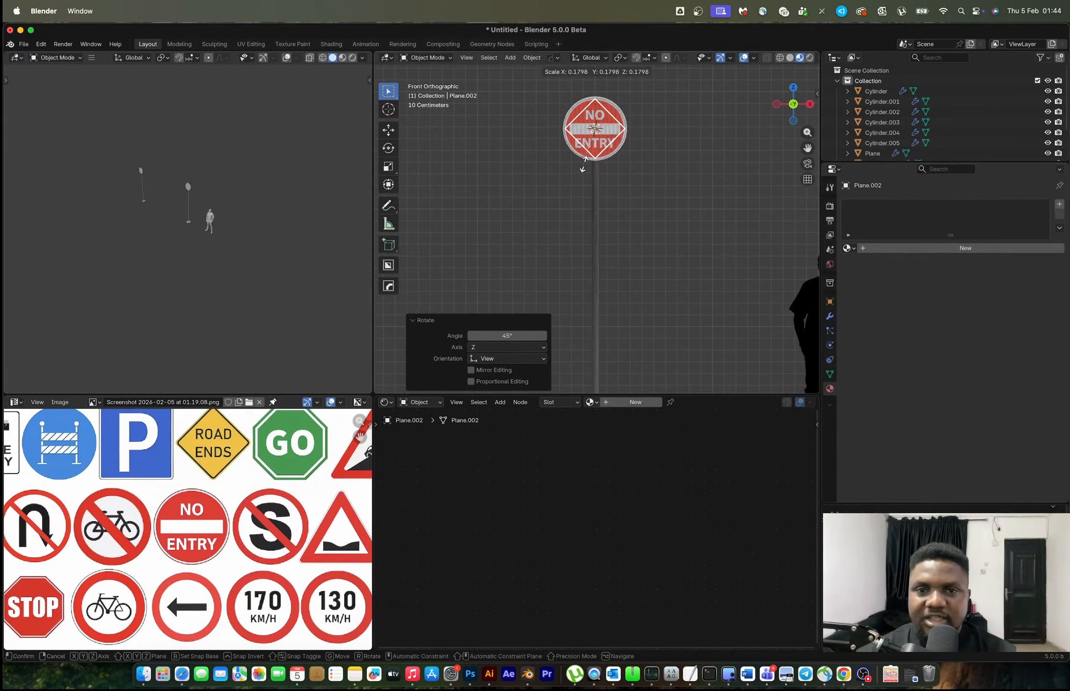
click(583, 168)
key(g)
key(z)
click(620, 255)
key(s)
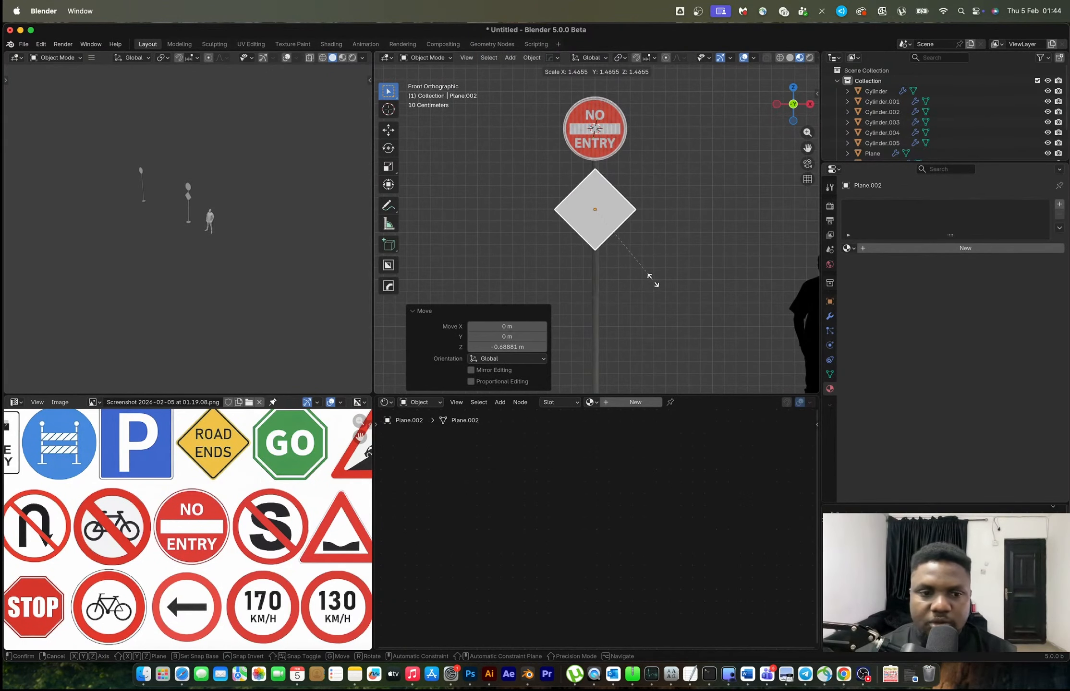
click(653, 280)
Step: Extrude the diamond plane into a thin sign plate and round its corners
middle_drag(642, 270, 672, 240)
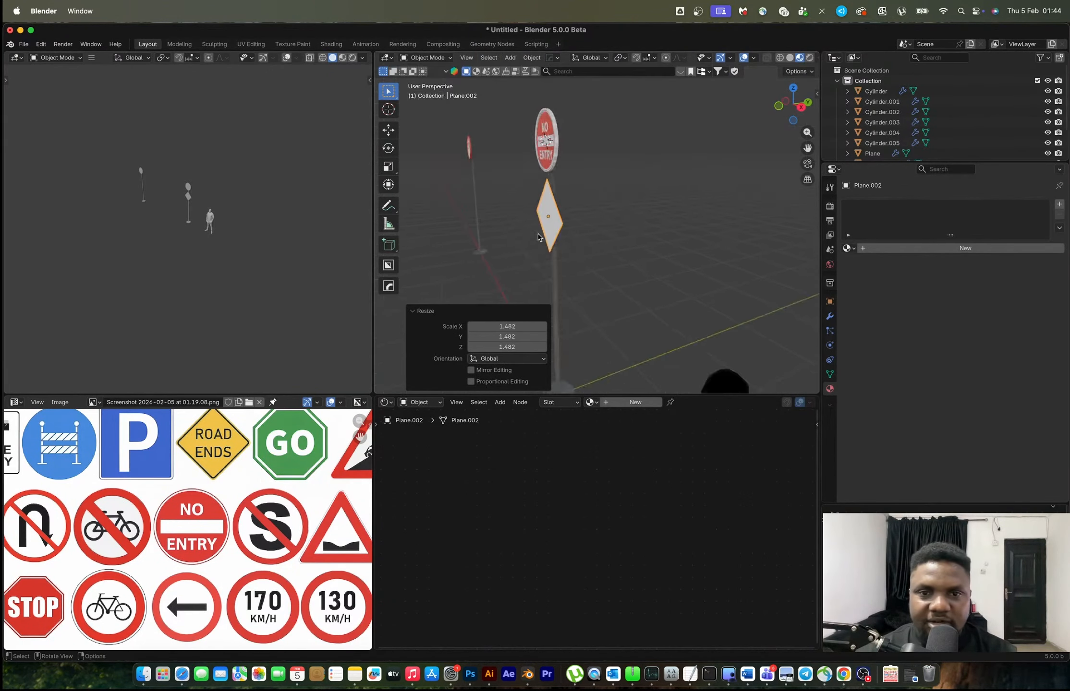
scroll(192, 512, up, 5)
middle_drag(596, 244, 786, 124)
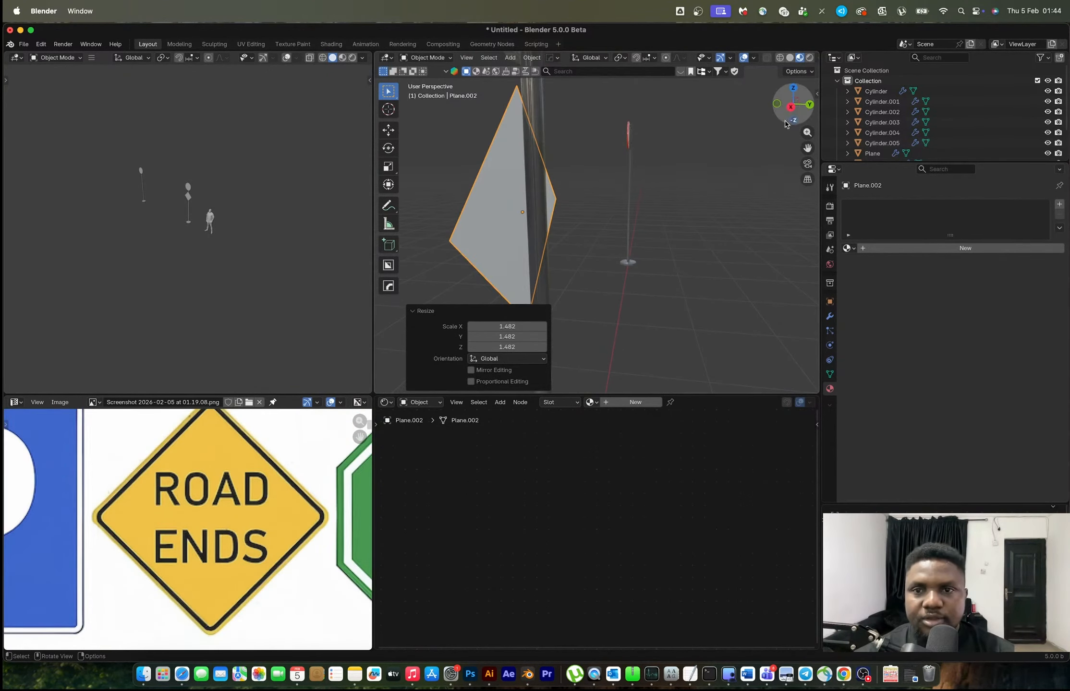
key(KP_3)
scroll(220, 556, down, 4)
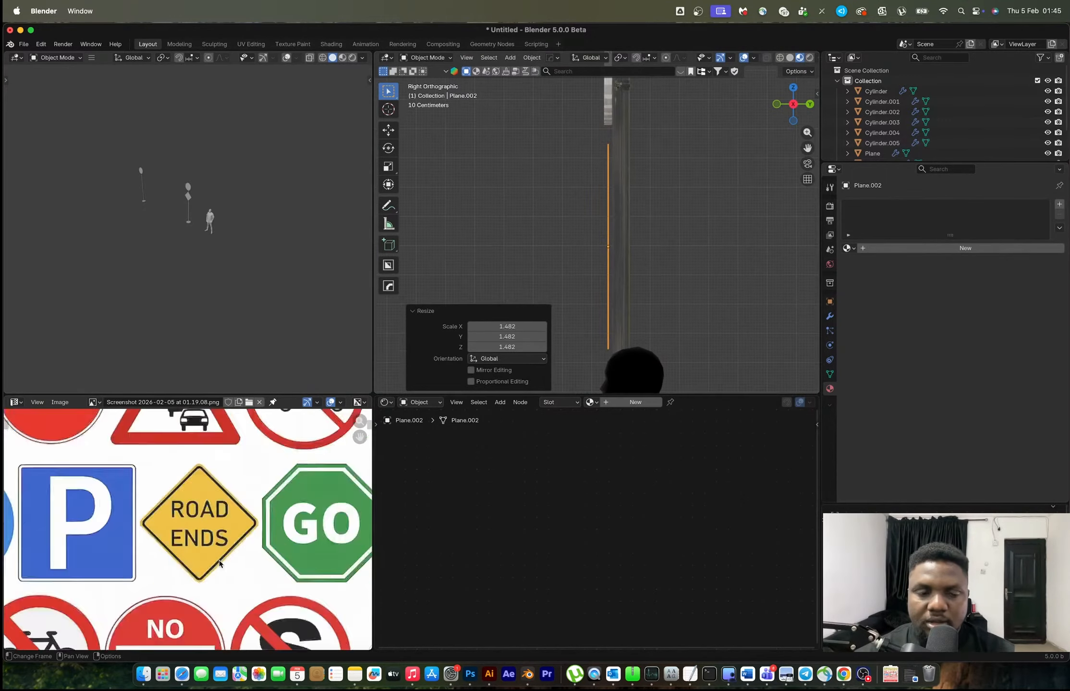
scroll(220, 556, up, 4)
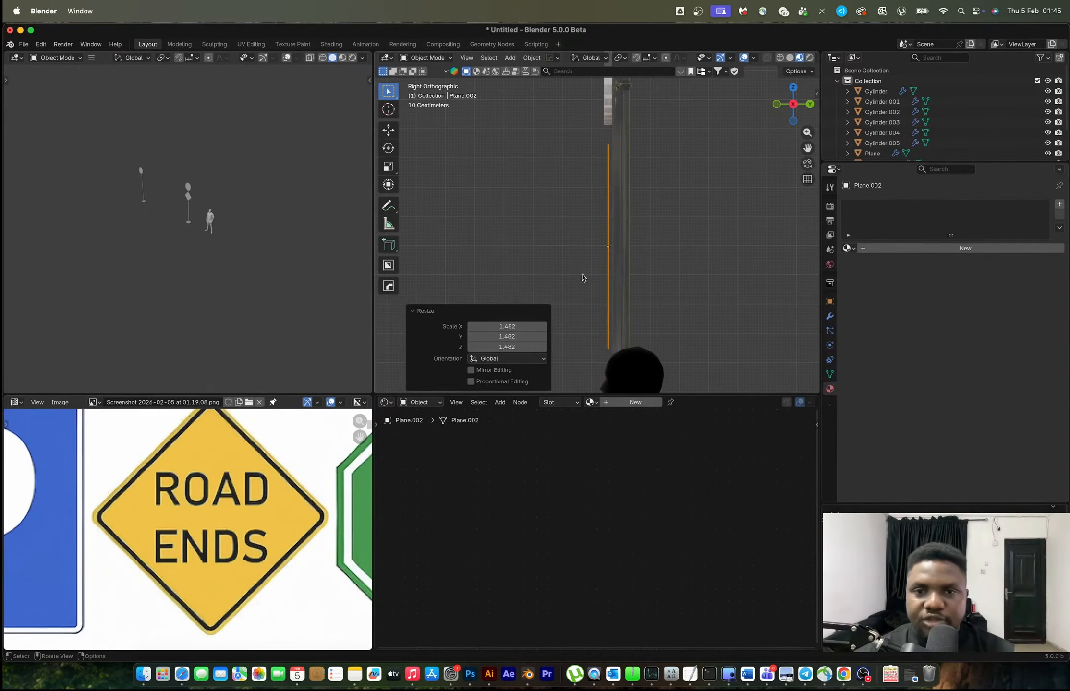
scroll(619, 245, up, 3)
key(g)
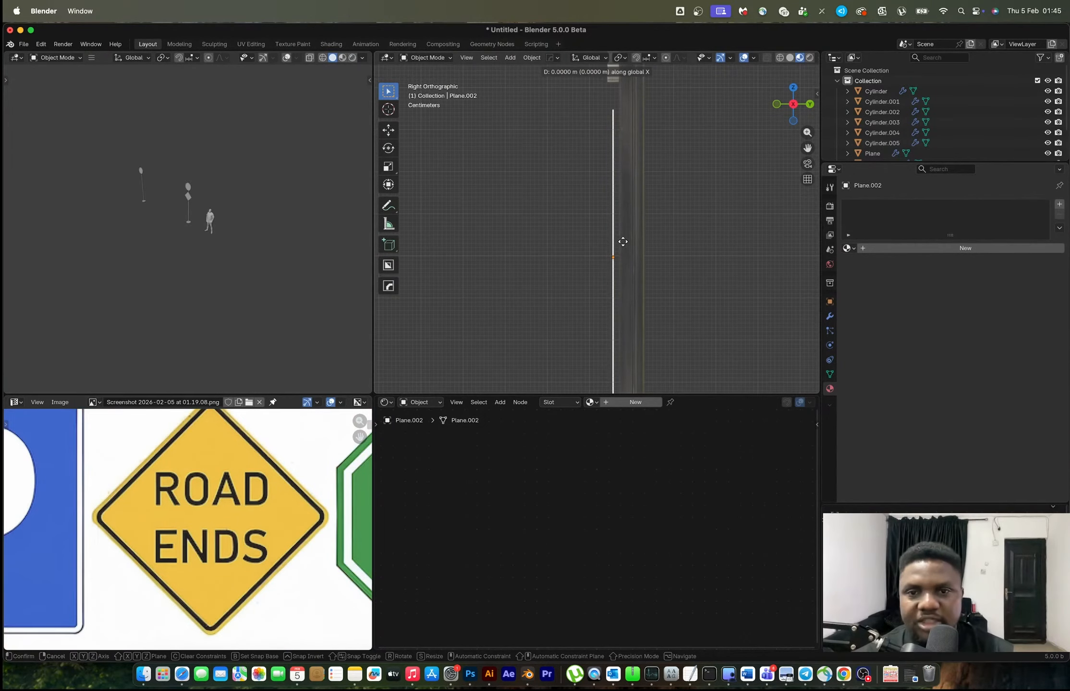
key(y)
key(Escape)
key(Tab)
key(e)
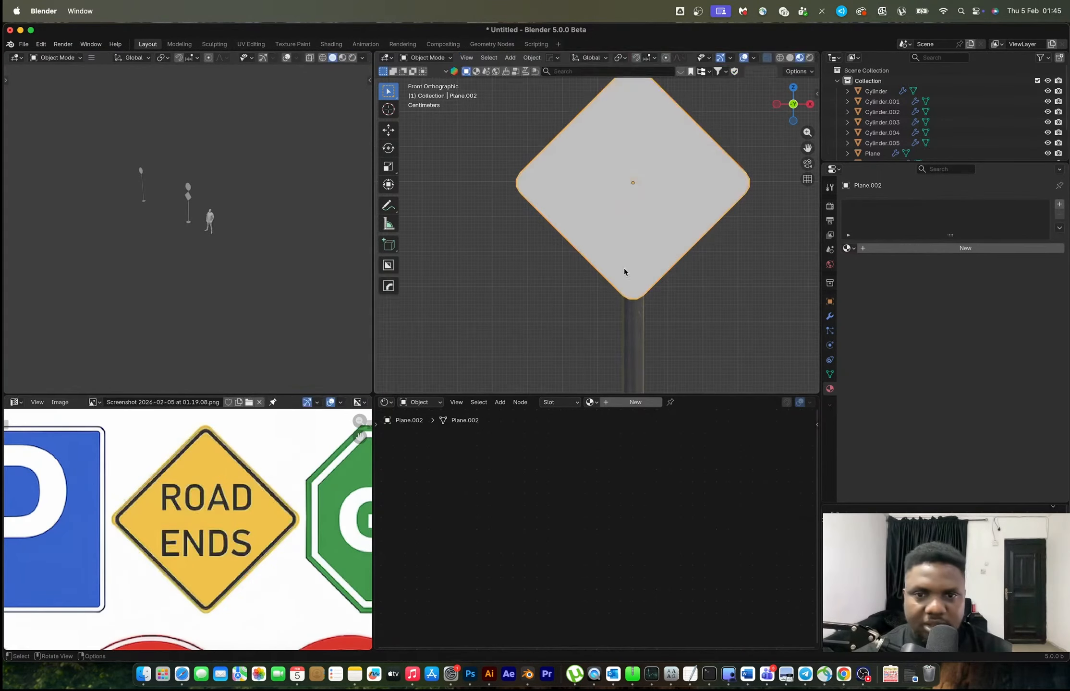
Step: Link the NO ENTRY sign's materials to the diamond plate
middle_drag(624, 268, 630, 245)
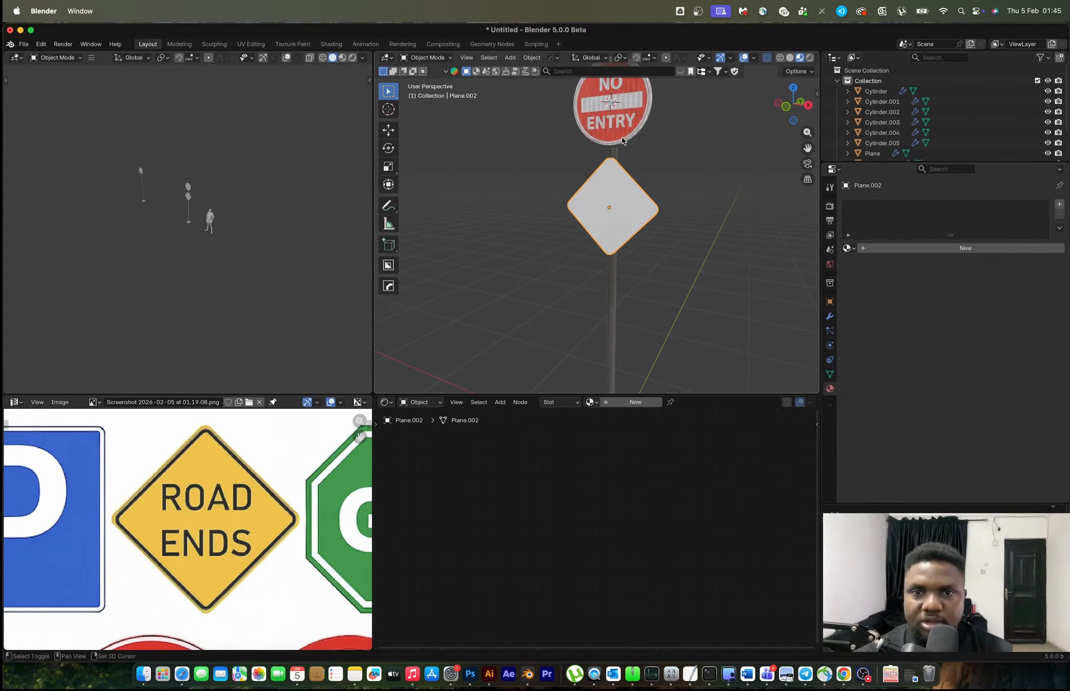
shift+click(622, 139)
key(ctrl+l)
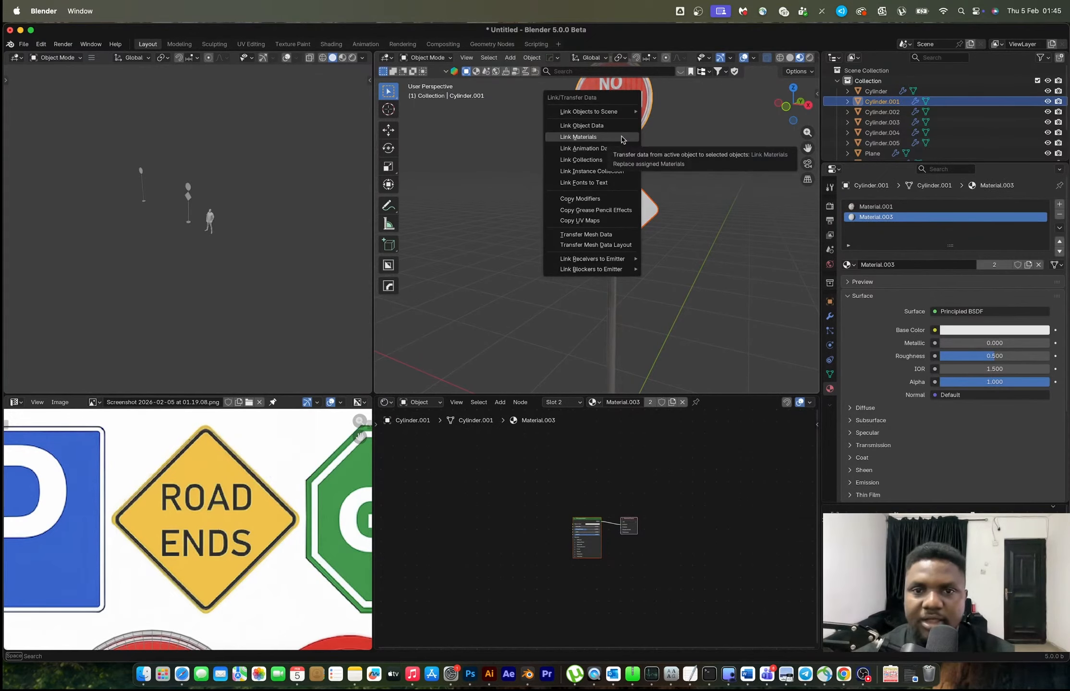
click(622, 137)
click(702, 169)
Step: Snap the 3D cursor to the selected ROAD ENDS sign plate
middle_drag(702, 170, 682, 199)
scroll(655, 207, up, 4)
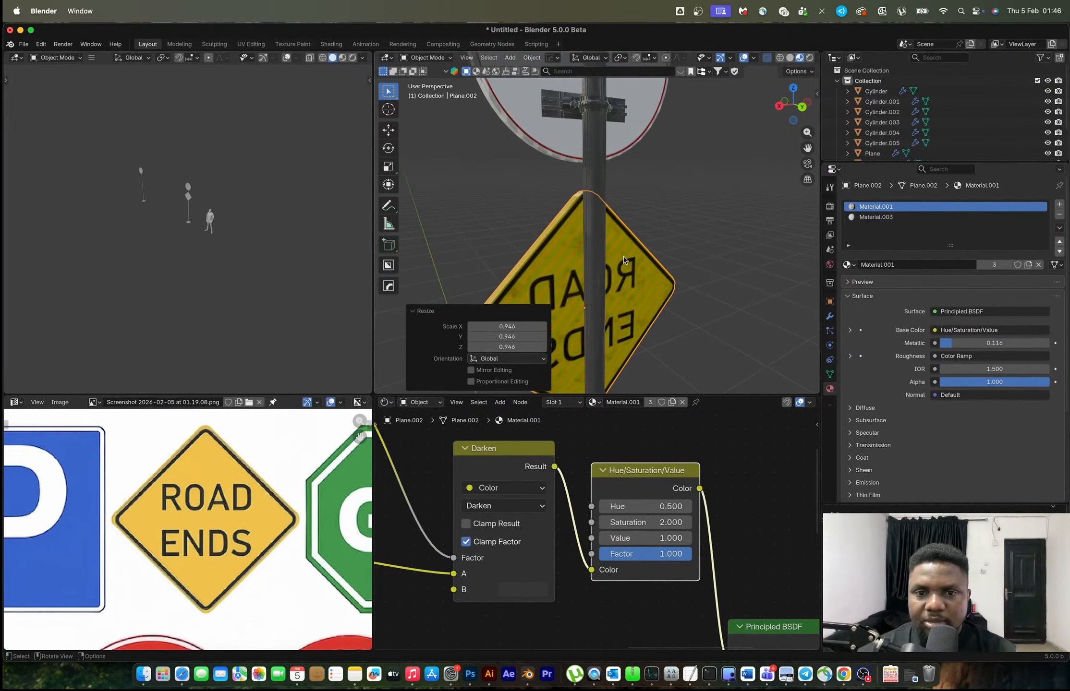
key(shift+a)
key(Escape)
key(shift+s)
click(628, 360)
key(shift+a)
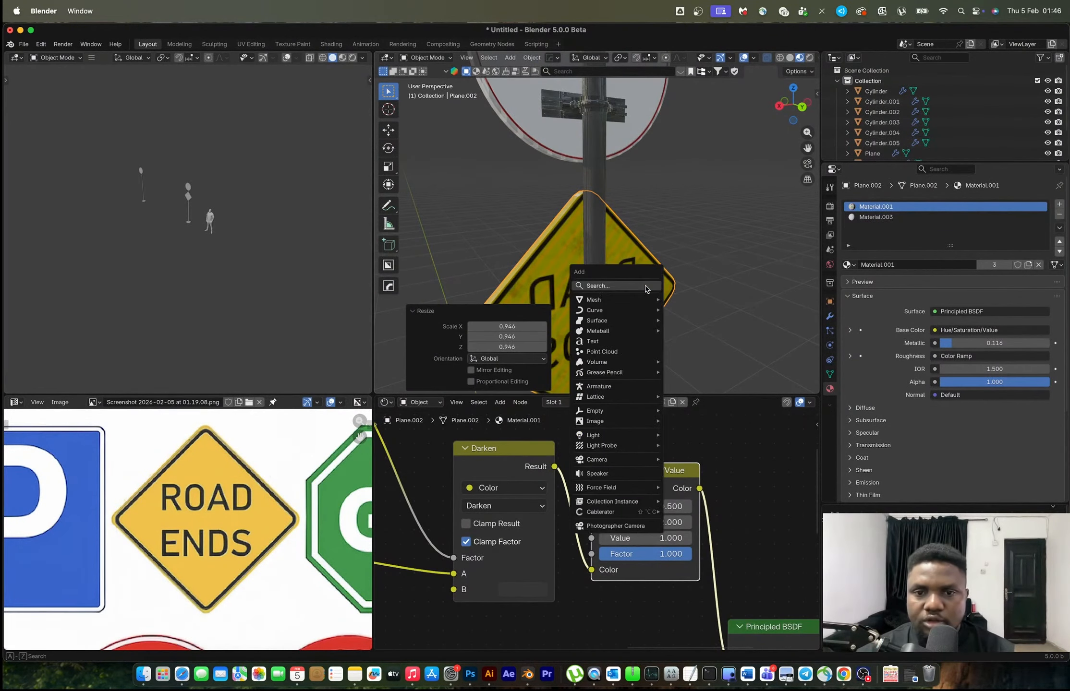
mouse_move(638, 300)
click(691, 351)
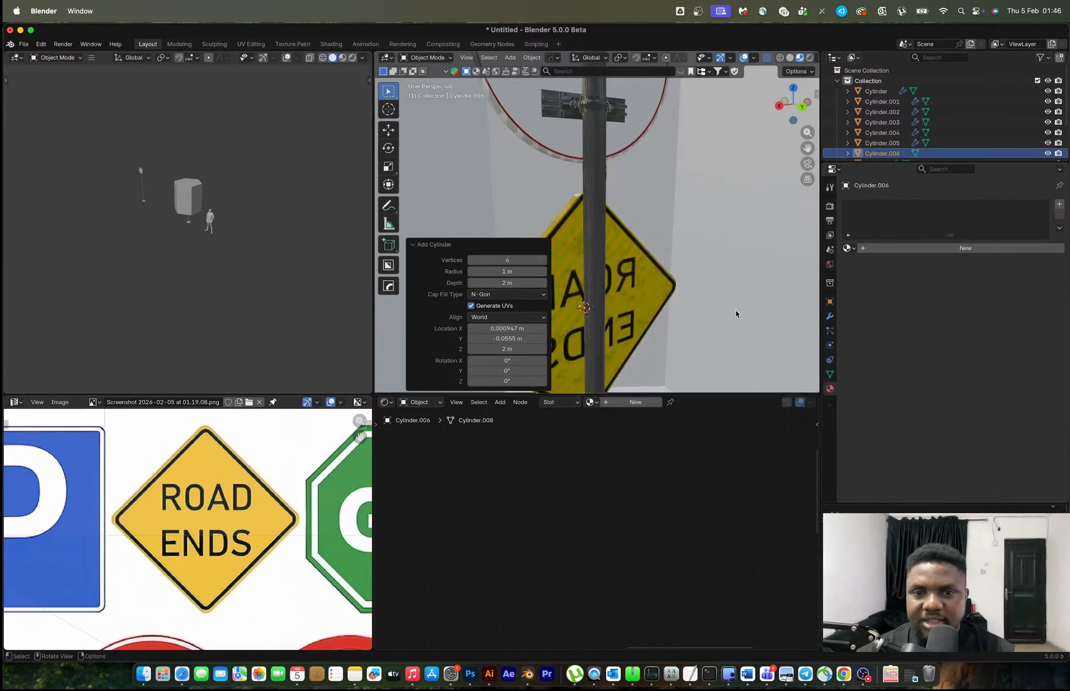
key(s)
click(604, 291)
key(x)
click(604, 292)
Step: Add a cylinder with 32 vertices at the ROAD ENDS sign and rotate it 90° about X
key(shift+a)
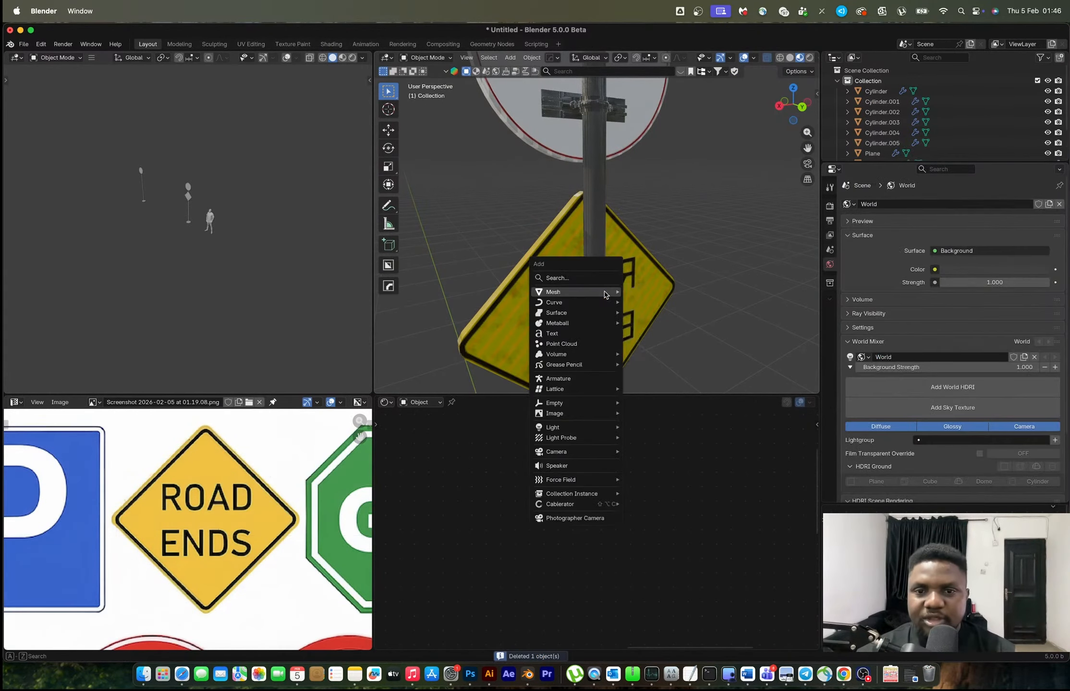
mouse_move(607, 293)
click(650, 344)
click(497, 261)
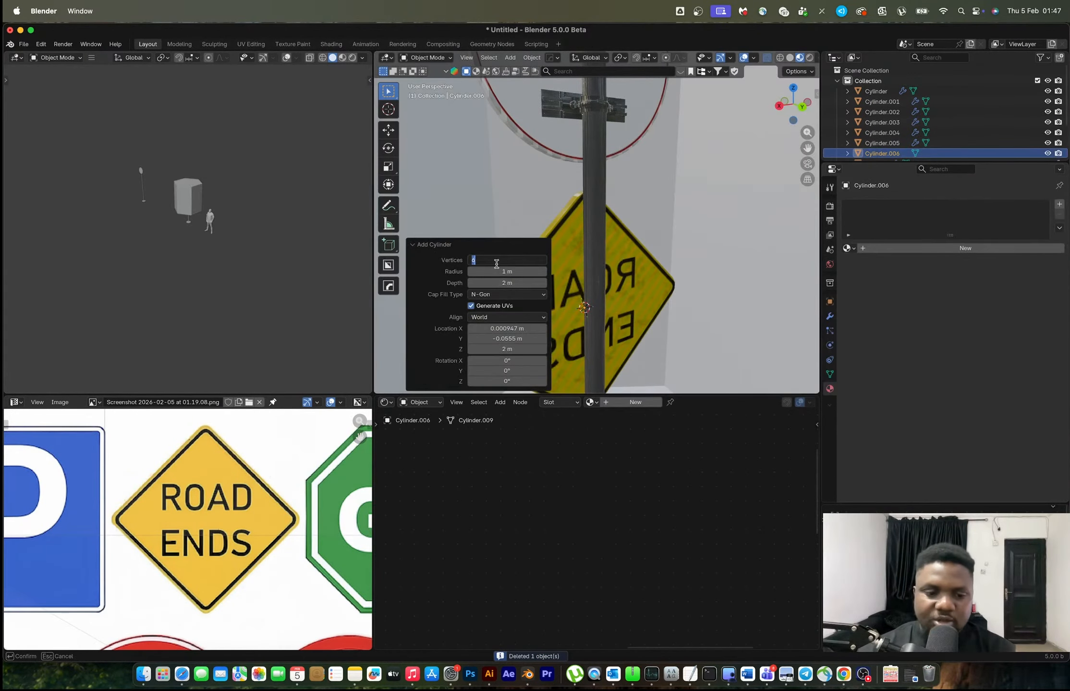
text(32)
key(Return)
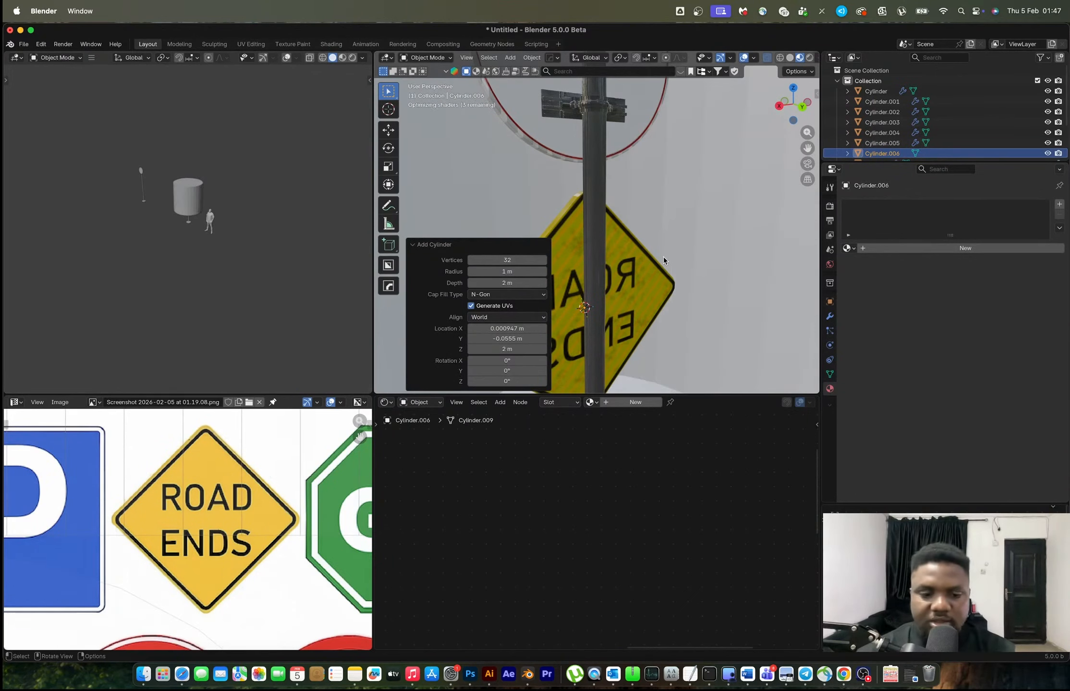
text(rx90)
key(Return)
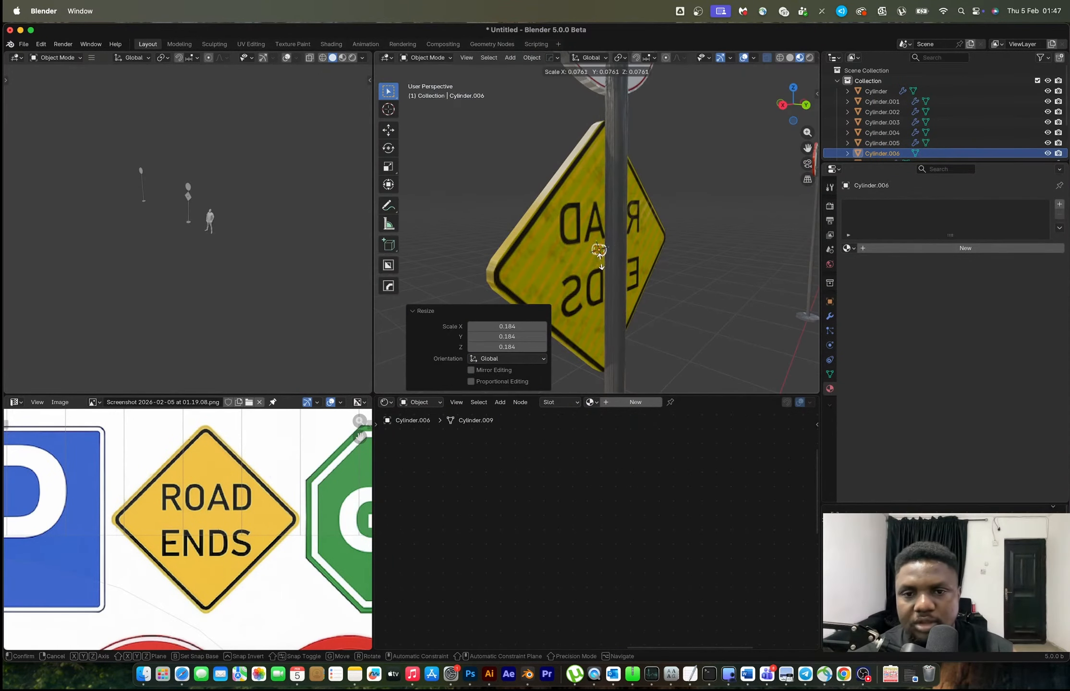
Step: Scale the cylinder down by about 0.069 and resize it along Y into a thin bolt shaft
click(600, 260)
key(x)
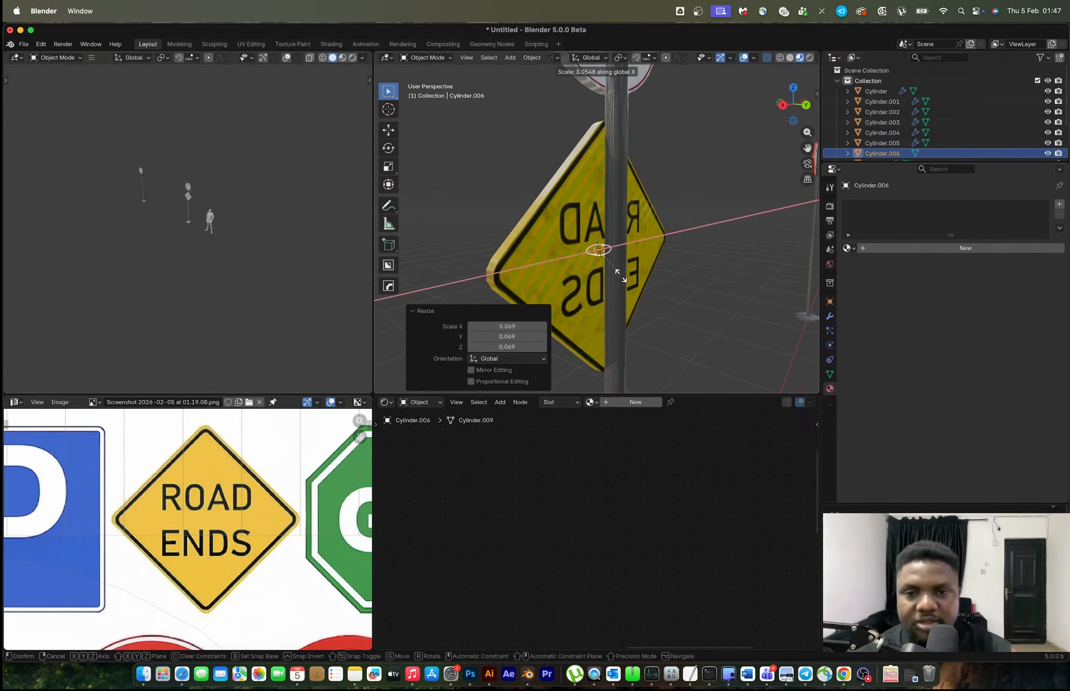
key(y)
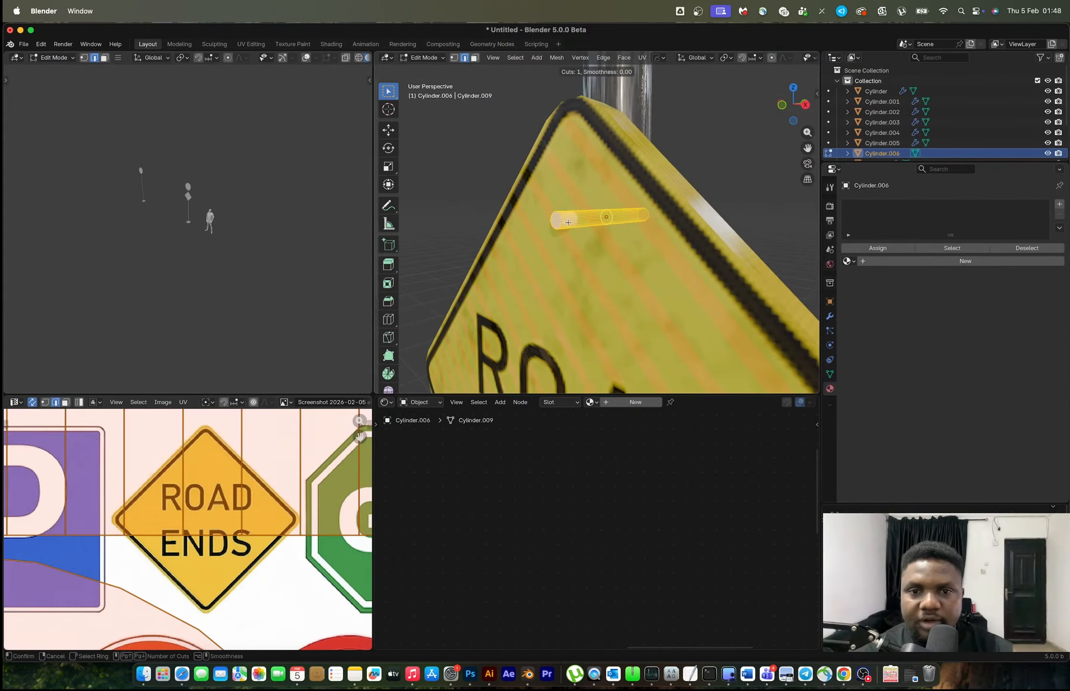
Step: Add one loop cut around the thin bolt shaft
key(ctrl+r)
click(580, 220)
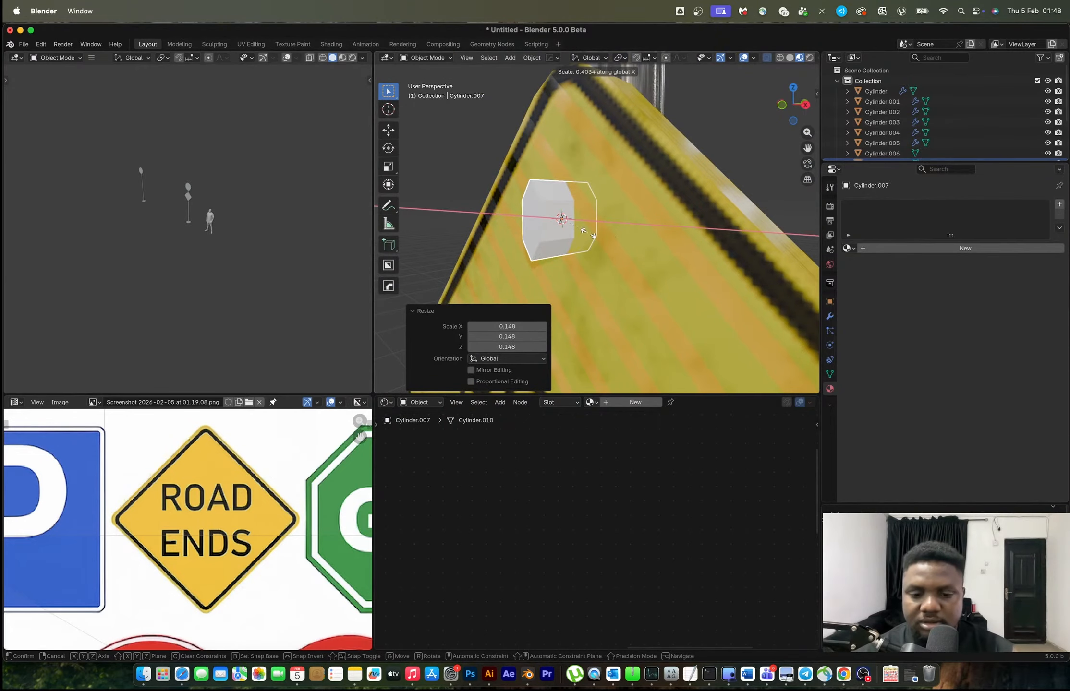
Step: Scale the bolt head on the ROAD ENDS plate to about 0.45 along Y and shrink it slightly overall
key(y)
click(598, 243)
key(s)
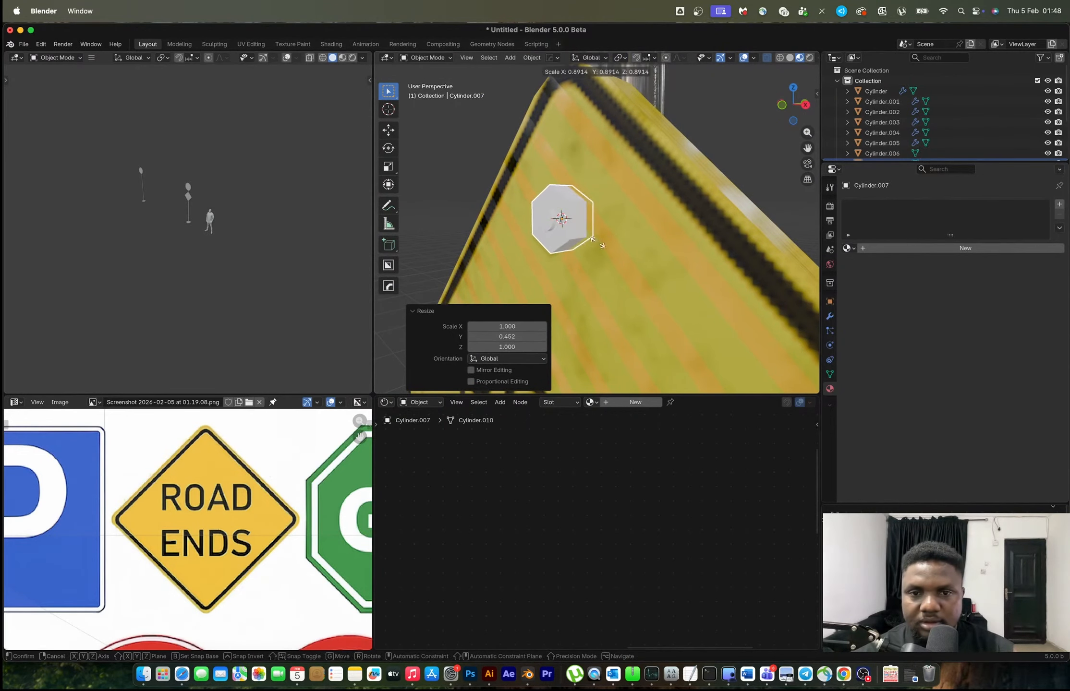
click(586, 241)
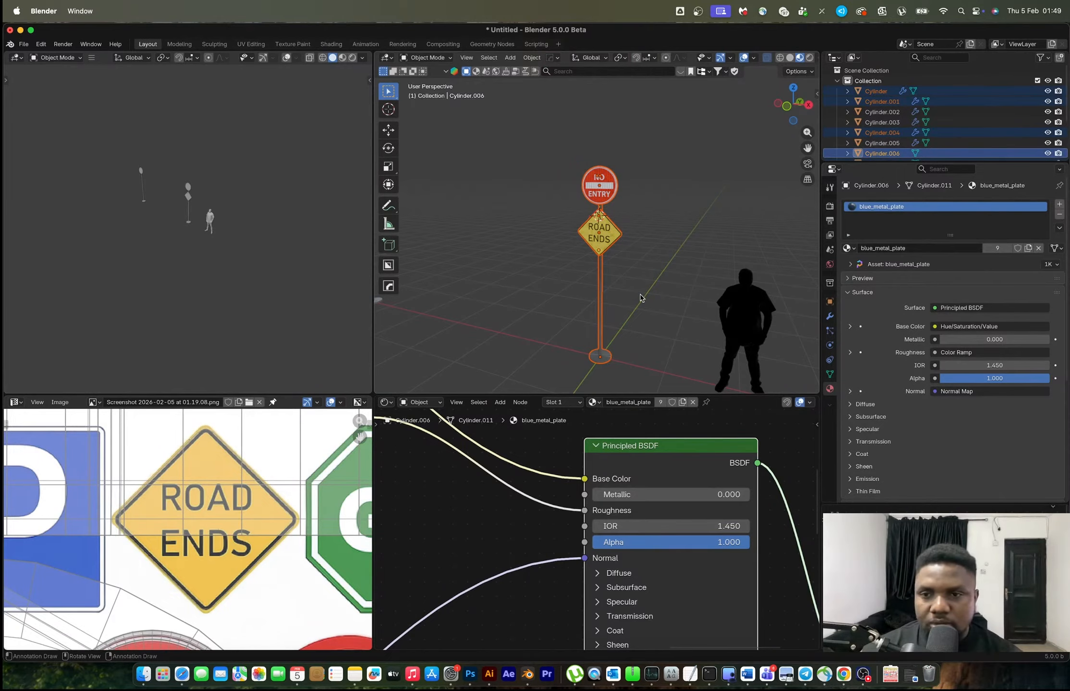
Step: Move the combined NO ENTRY and ROAD ENDS sign assembly about -4.8 m along X, next to the 170 KM/H sign
scroll(591, 281, down, 3)
shift+middle_drag(612, 254, 651, 268)
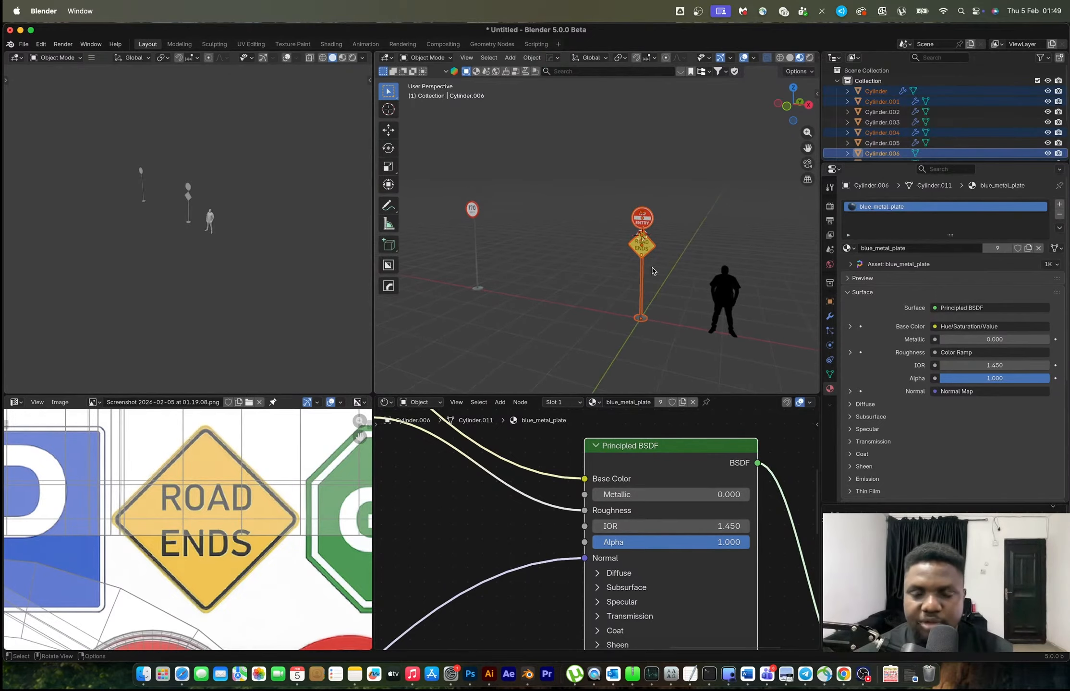
key(g)
key(x)
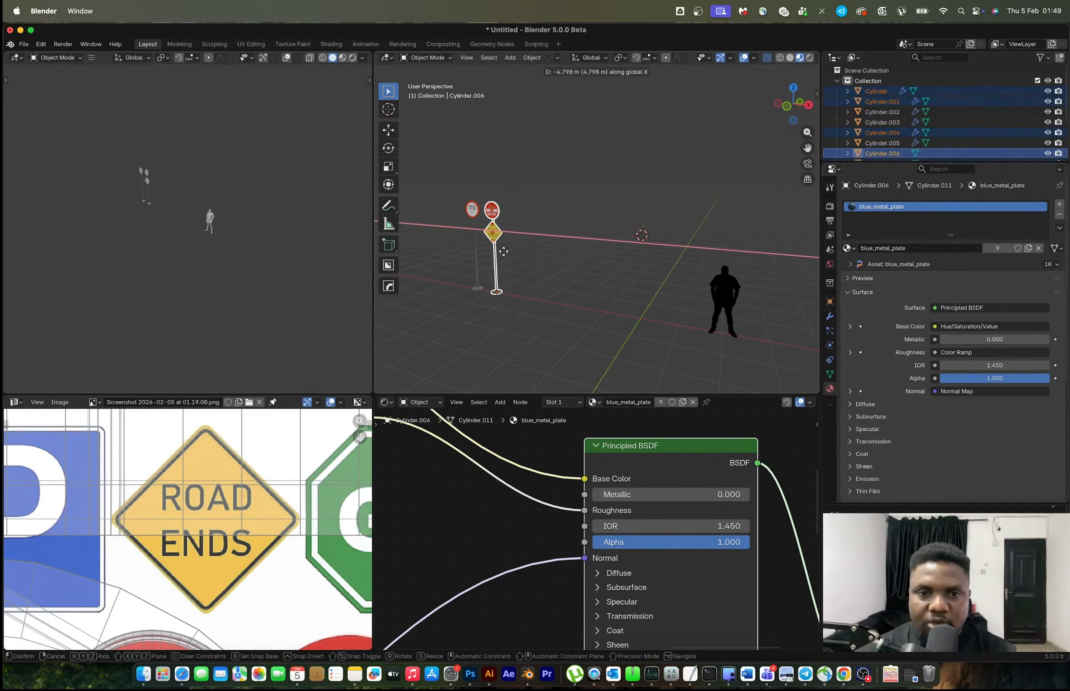
click(507, 255)
Step: Select both finished sign assemblies and move them together about -0.56 m along X
drag(449, 178, 528, 311)
key(g)
key(x)
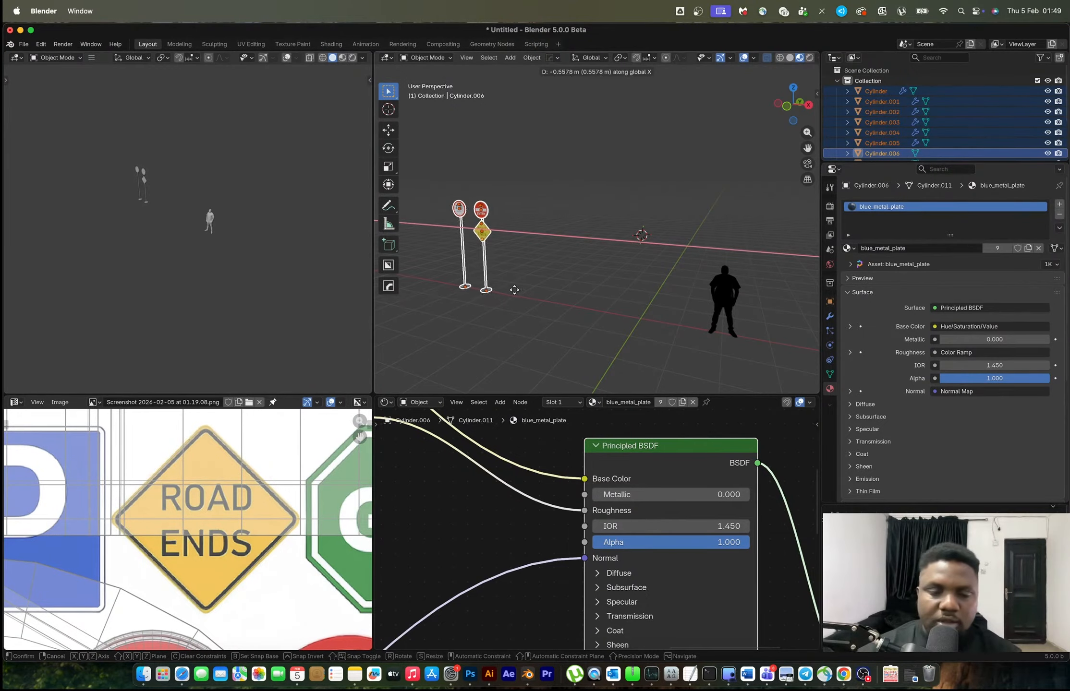
click(509, 293)
scroll(213, 522, down, 2)
scroll(214, 522, down, 3)
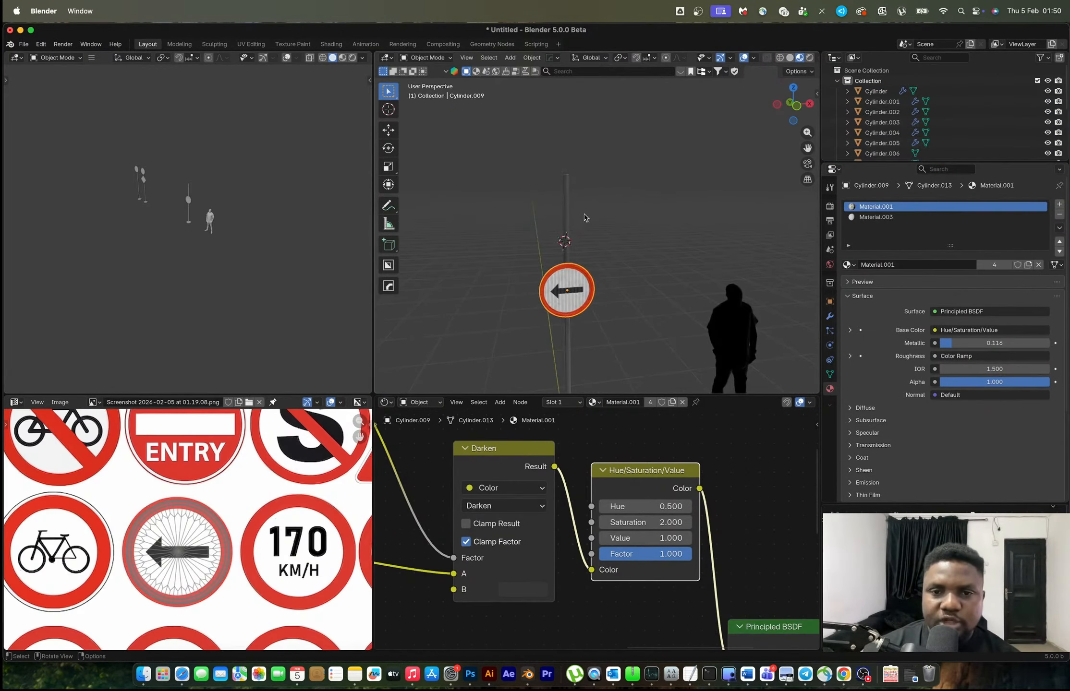
mouse_move(509, 226)
middle_down()
mouse_move(481, 229)
mouse_move(524, 231)
middle_up()
key(shift+a)
mouse_move(526, 229)
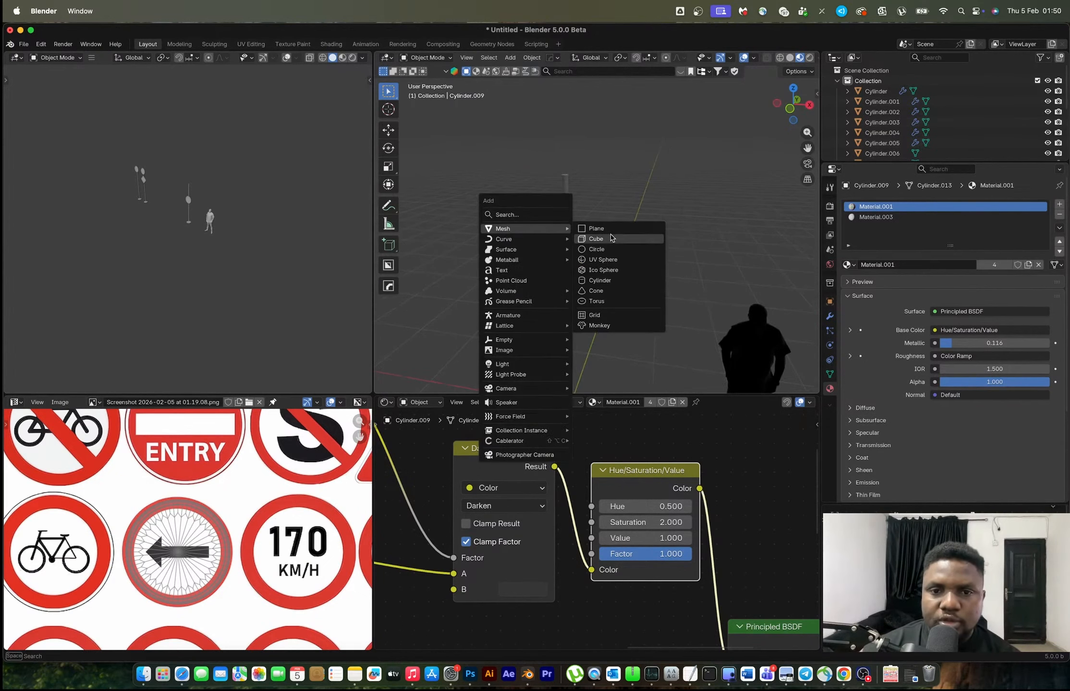
click(611, 239)
key(x)
click(624, 277)
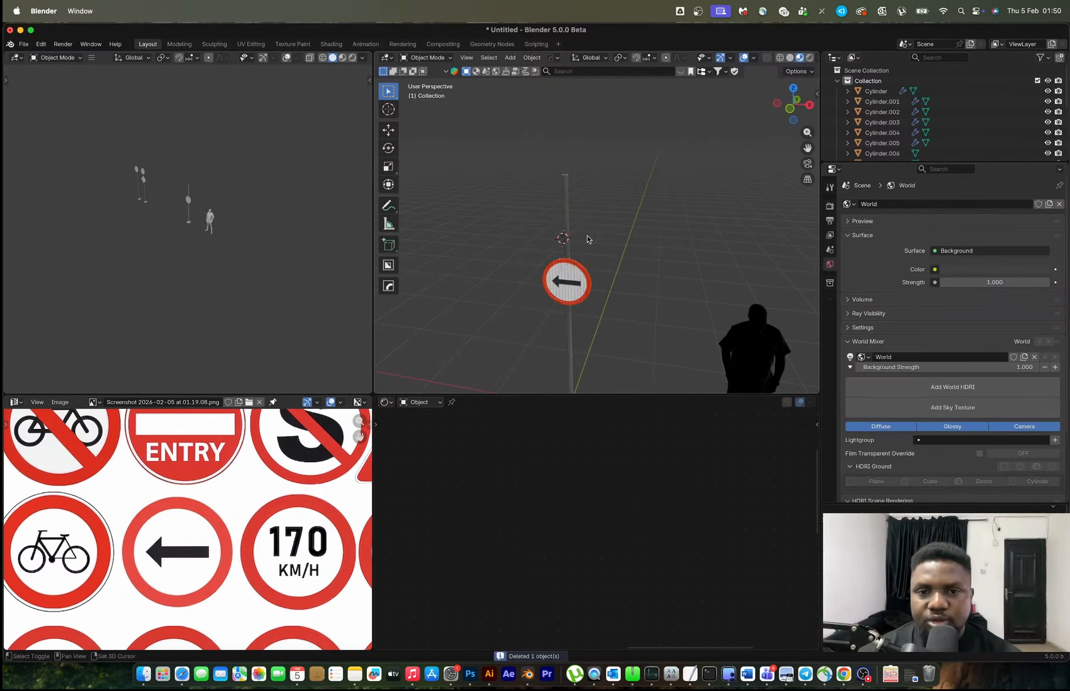
Step: Add a plane above the arrow sign, rotate it 90° about X and scale it to about 0.241
key(shift+a)
click(629, 237)
text(1rx90)
key(Return)
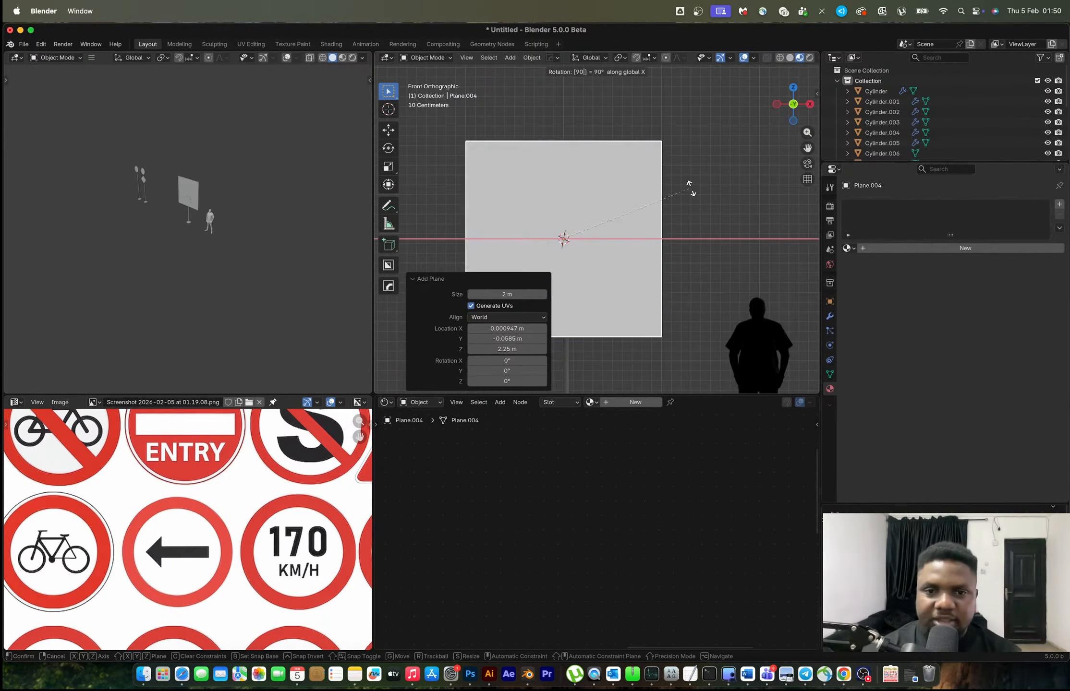
key(s)
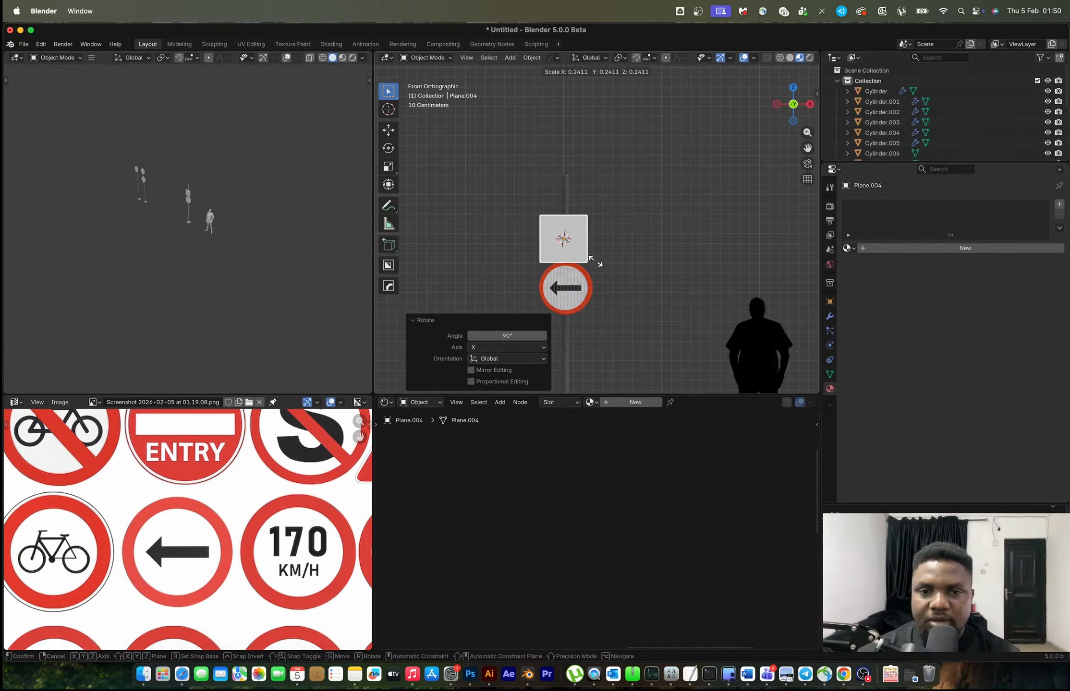
click(596, 263)
Step: Stretch the plane along Z into an upright rectangle and raise it above the arrow sign
key(g)
key(z)
key(s)
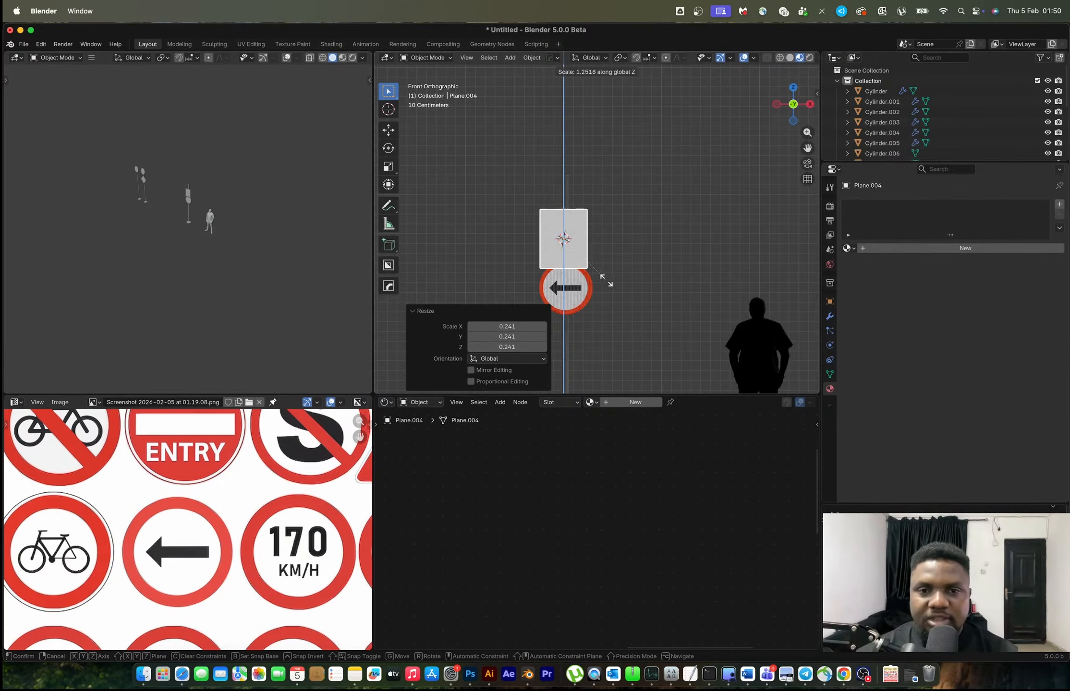
click(606, 288)
key(g)
key(z)
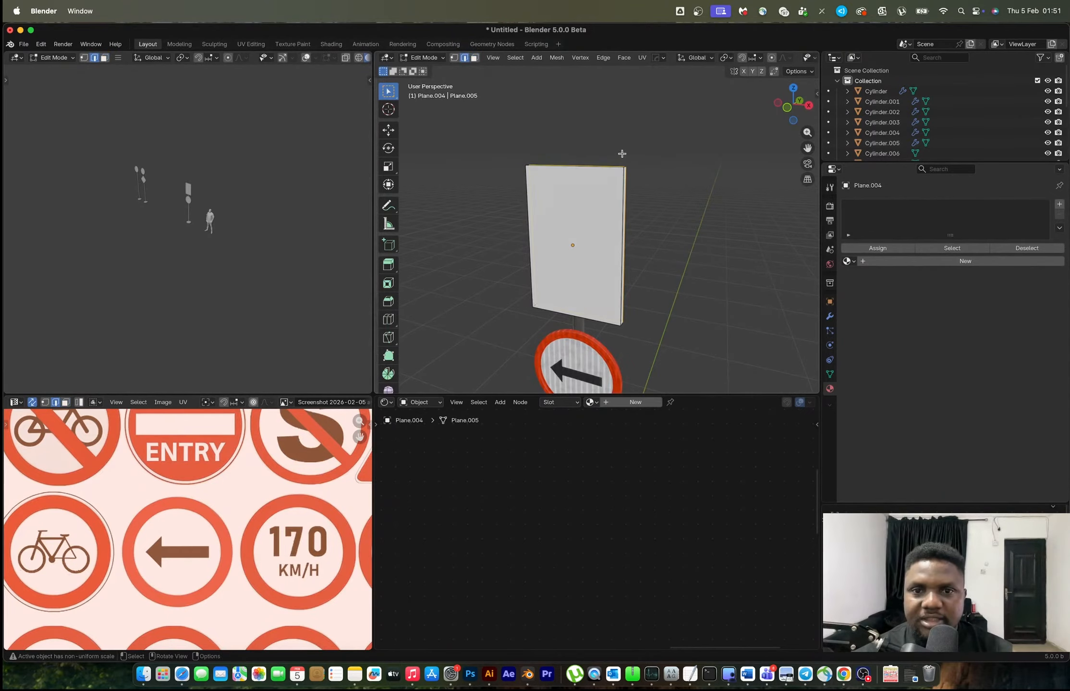
Step: Select the four corner edges of the rectangular plate and try beveling them with 3 segments
click(624, 165)
middle_drag(594, 297, 665, 286)
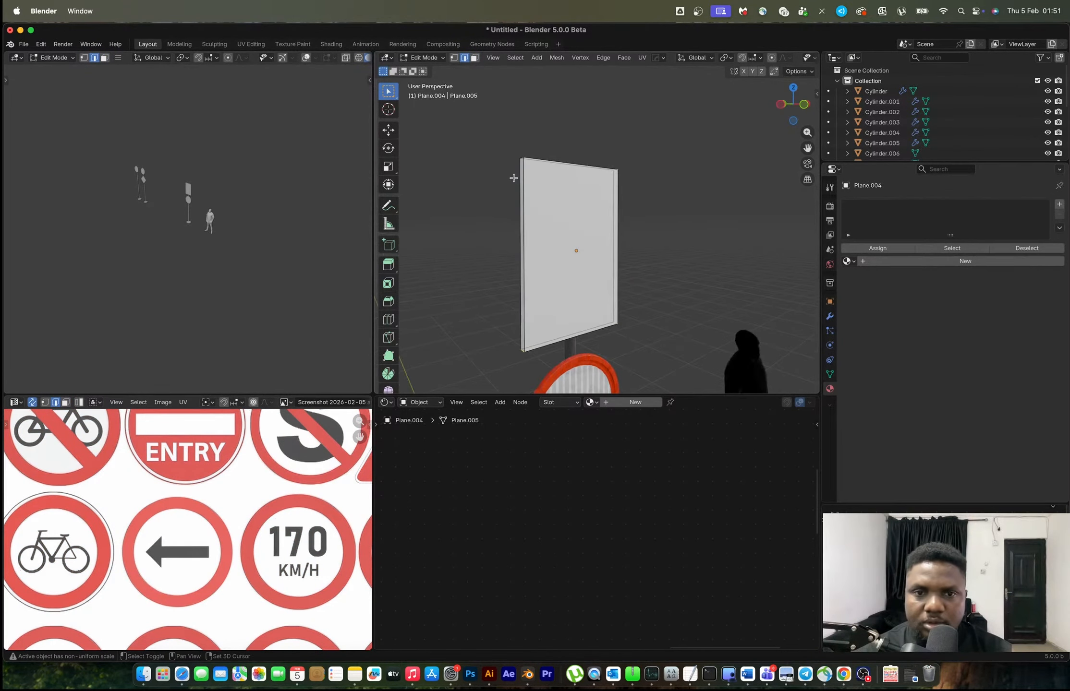
shift+drag(513, 141, 541, 184)
key(ctrl+b)
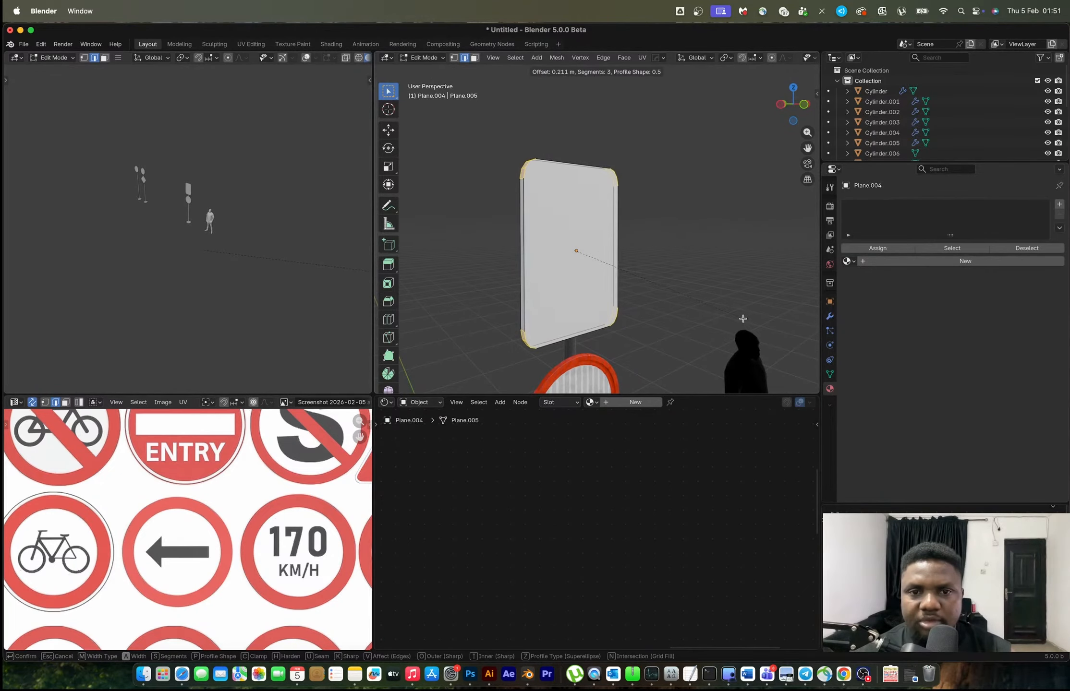
key(Escape)
Step: Apply the rectangular plate's scale and return to editing its mesh
key(Tab)
key(ctrl+a)
click(648, 262)
key(Tab)
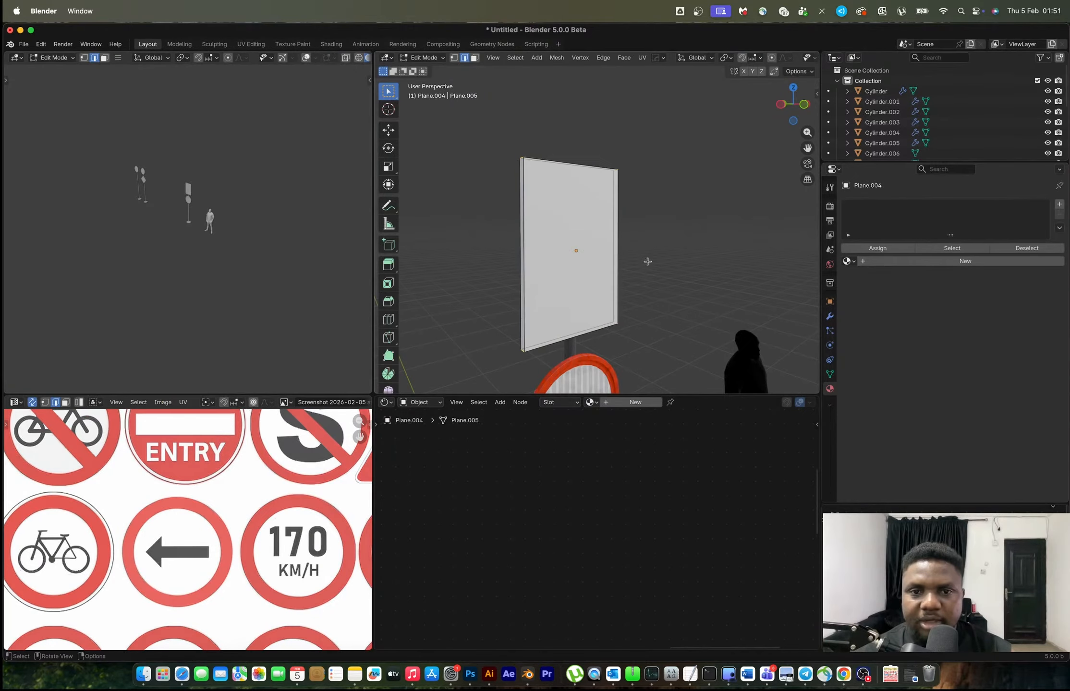
Step: Bevel the plate's four corner edges into rounded corners
key(ctrl+b)
click(703, 304)
key(Tab)
middle_drag(648, 274, 557, 256)
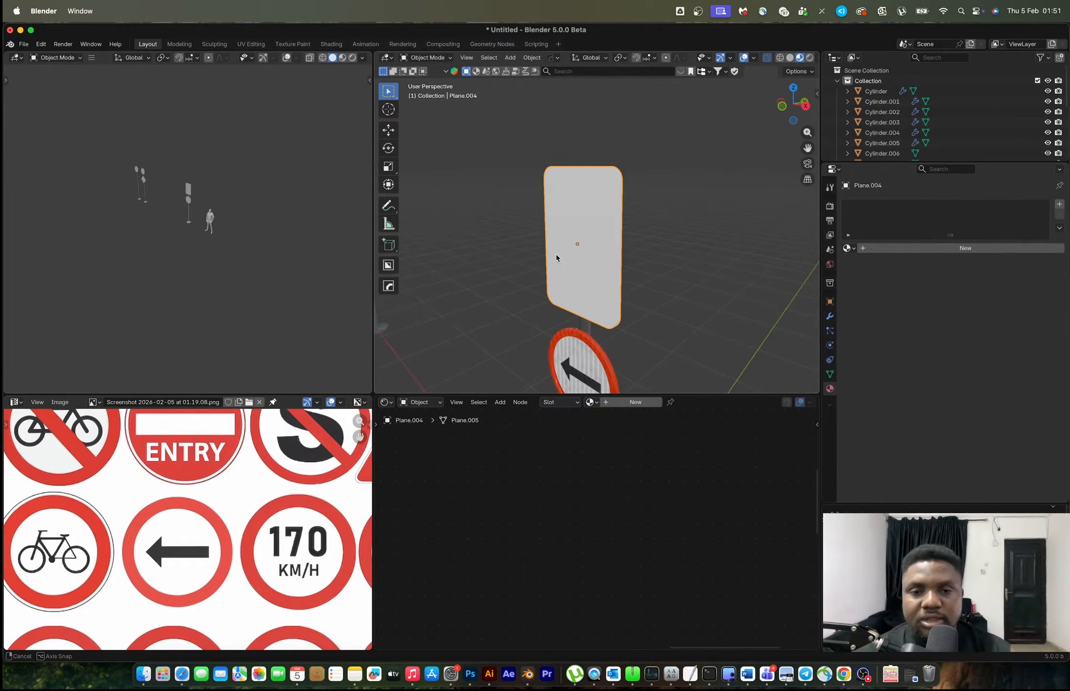
Step: Project the plate's UVs from the front view and scale and place them over the NO RIGHT TURN sign in the reference image
key(Tab)
click(782, 106)
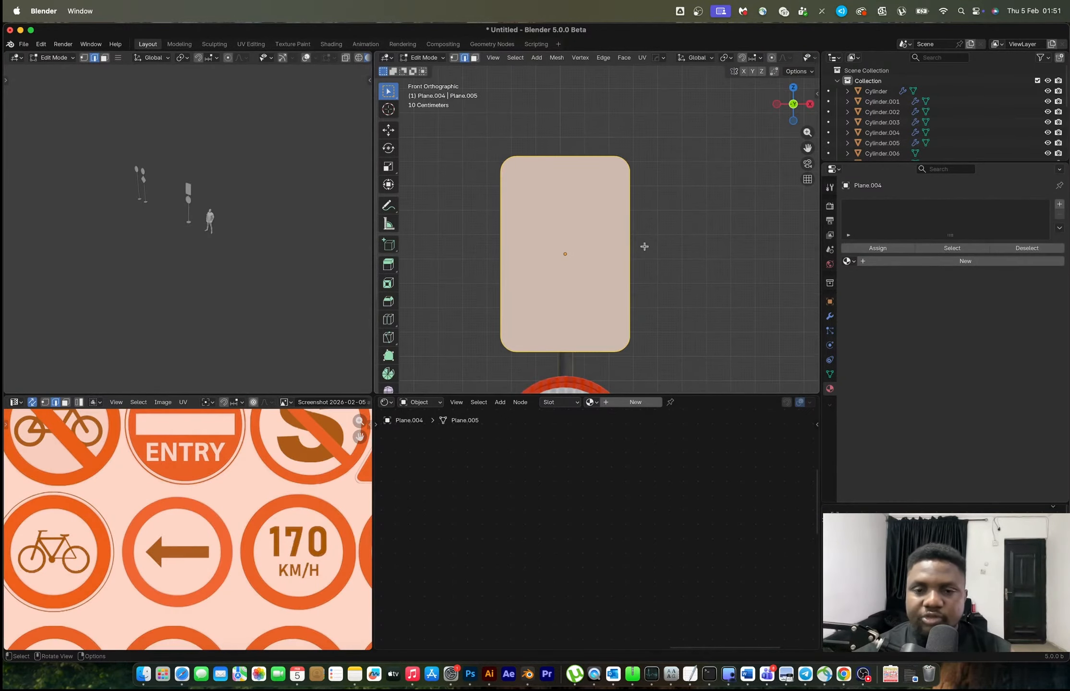
key(u)
click(605, 247)
scroll(237, 509, down, 10)
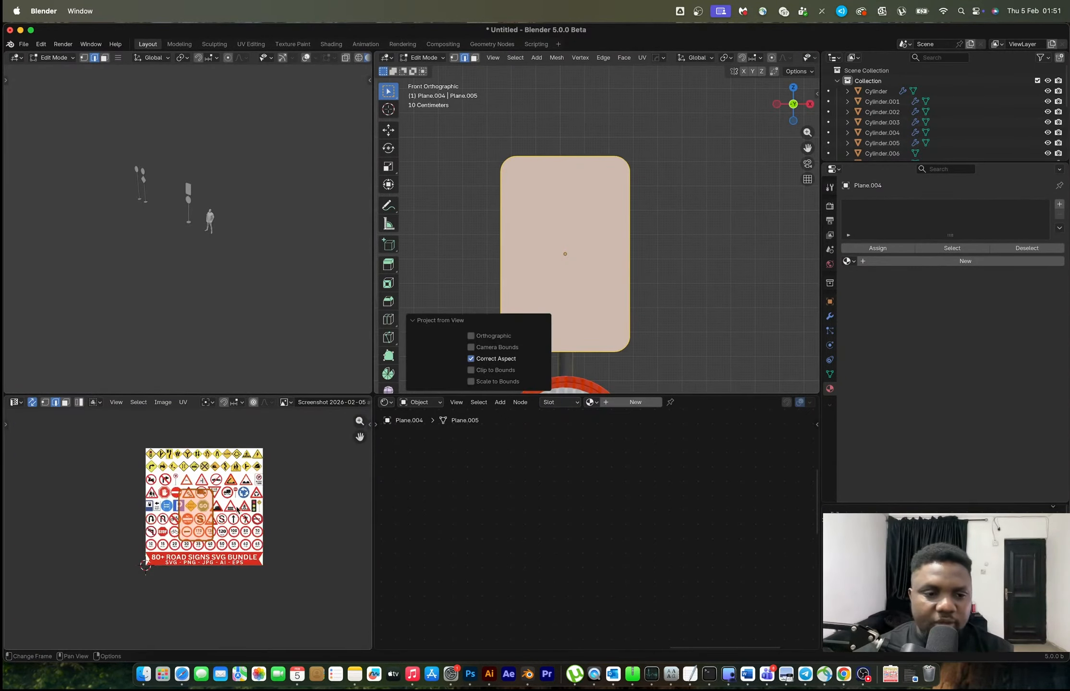
key(s)
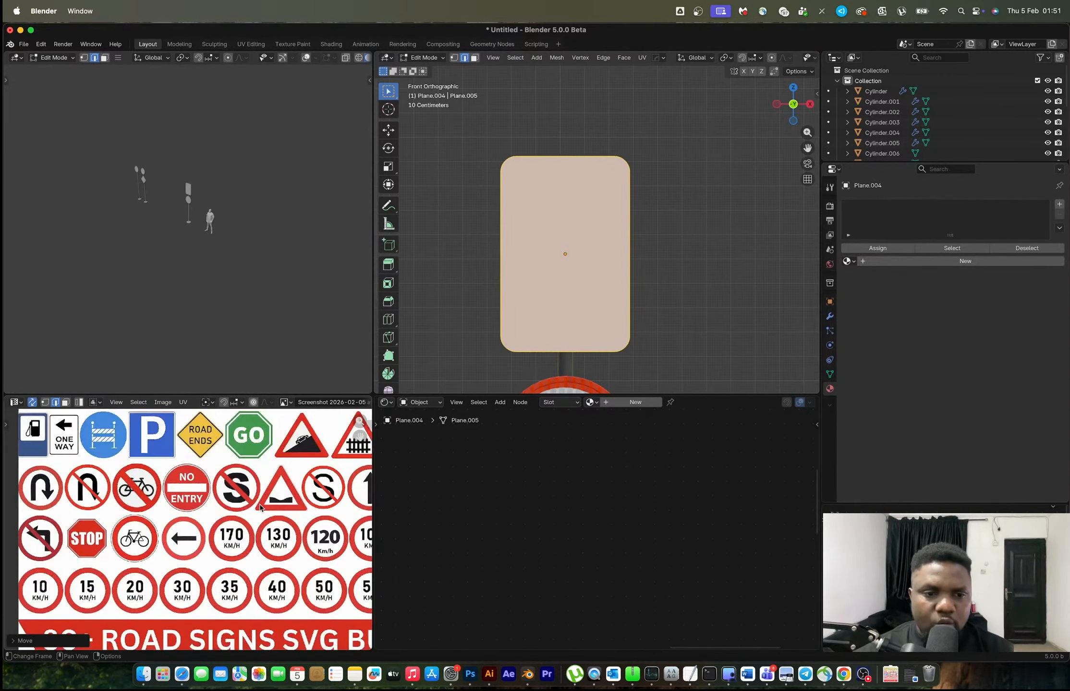
middle_drag(364, 432, 240, 541)
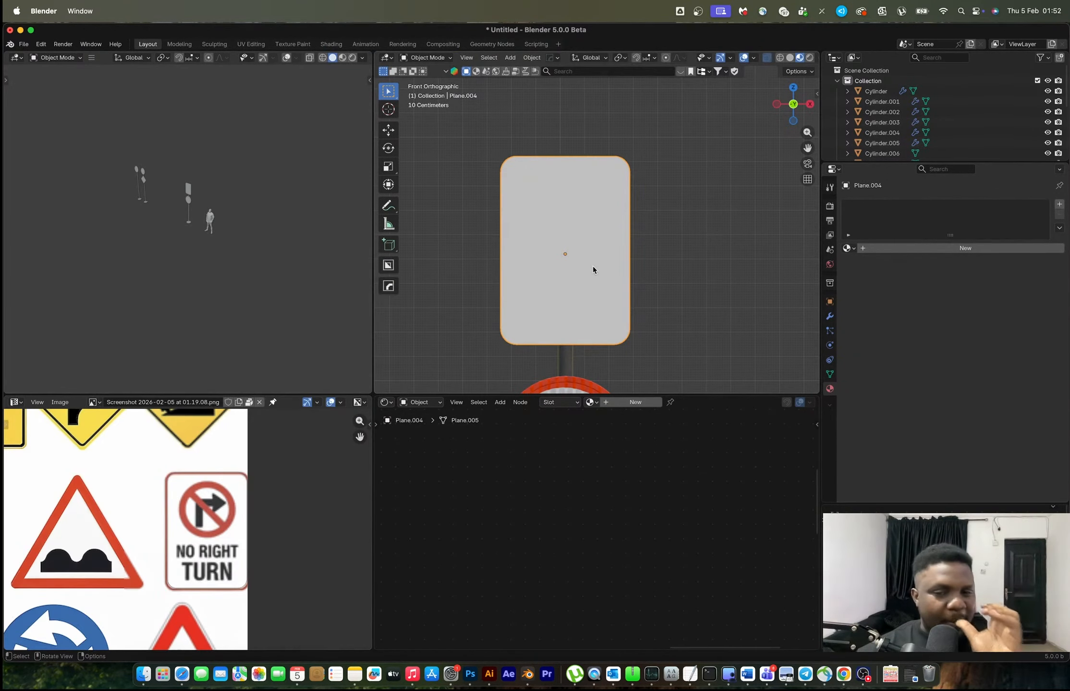
Step: Link the arrow sign's materials to the rectangular plate
scroll(592, 266, down, 3)
shift+click(579, 351)
key(ctrl+l)
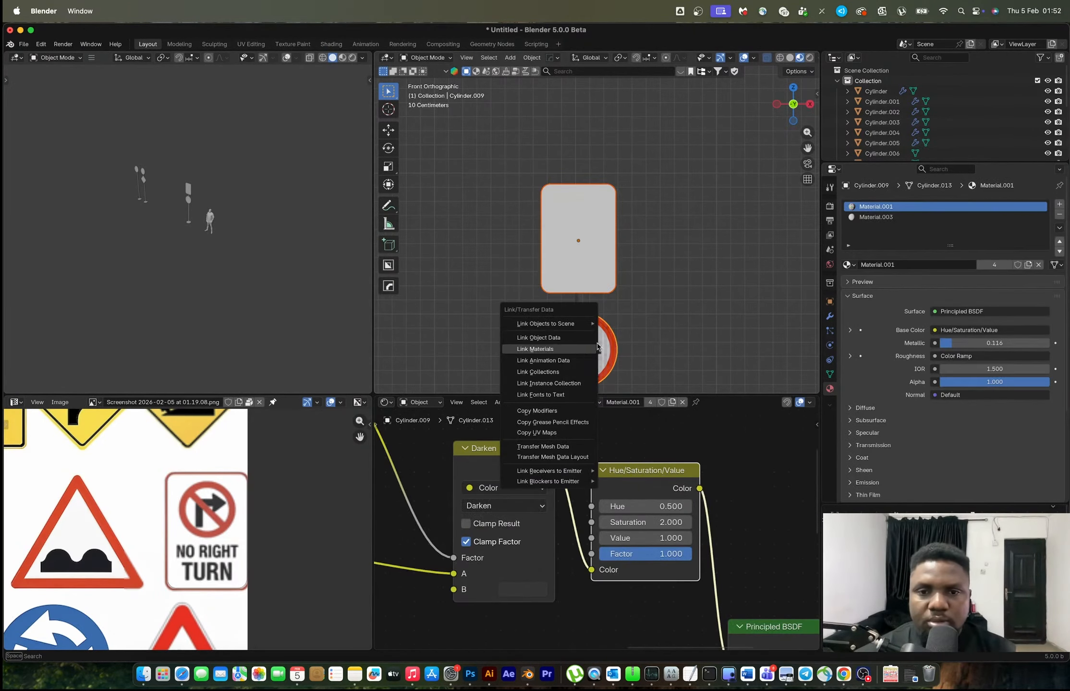
click(579, 352)
scroll(668, 242, up, 3)
Step: Fine-tune the plate's UVs by scaling along Y, shifting and scaling along X to fit the NO RIGHT TURN sign's border
click(607, 250)
key(Tab)
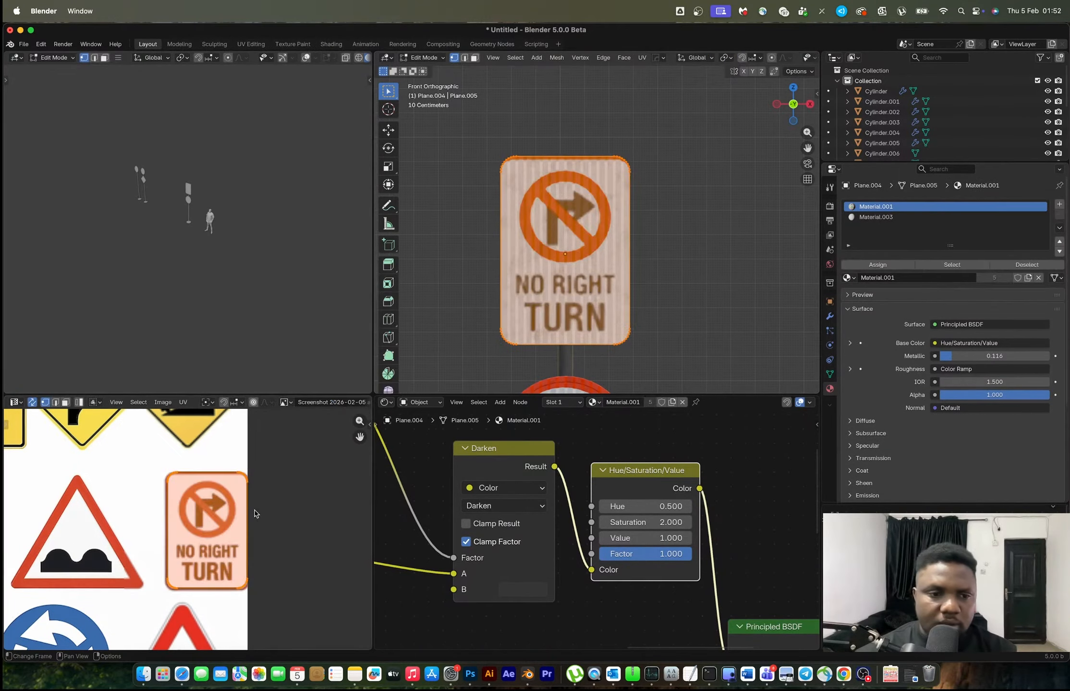
scroll(255, 514, up, 3)
key(s)
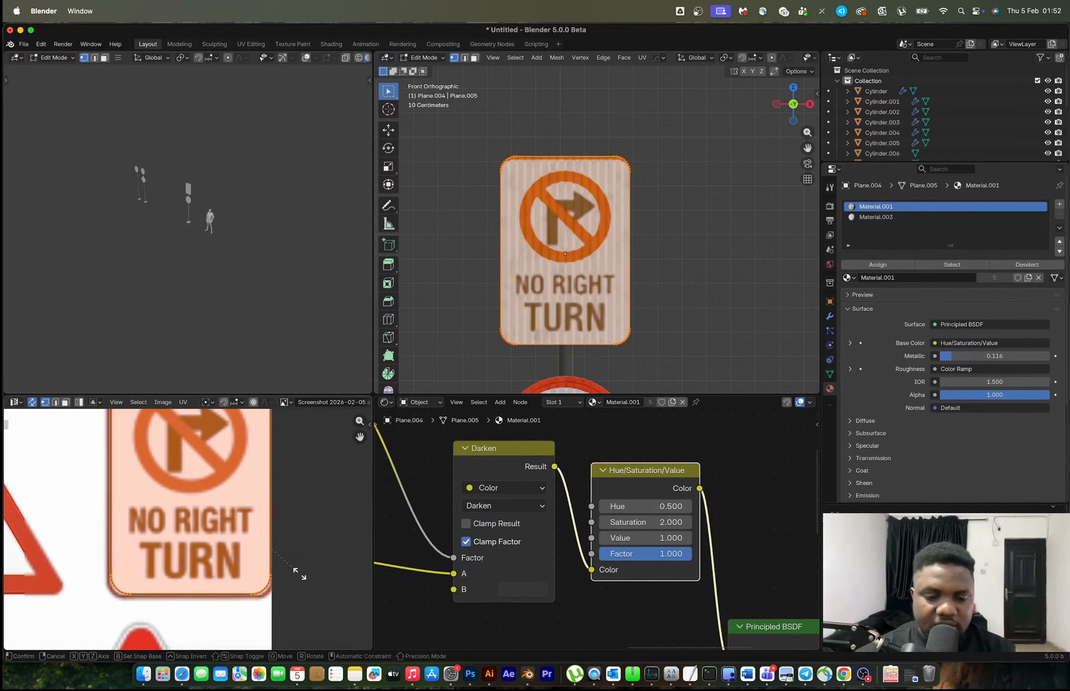
key(y)
click(310, 583)
key(g)
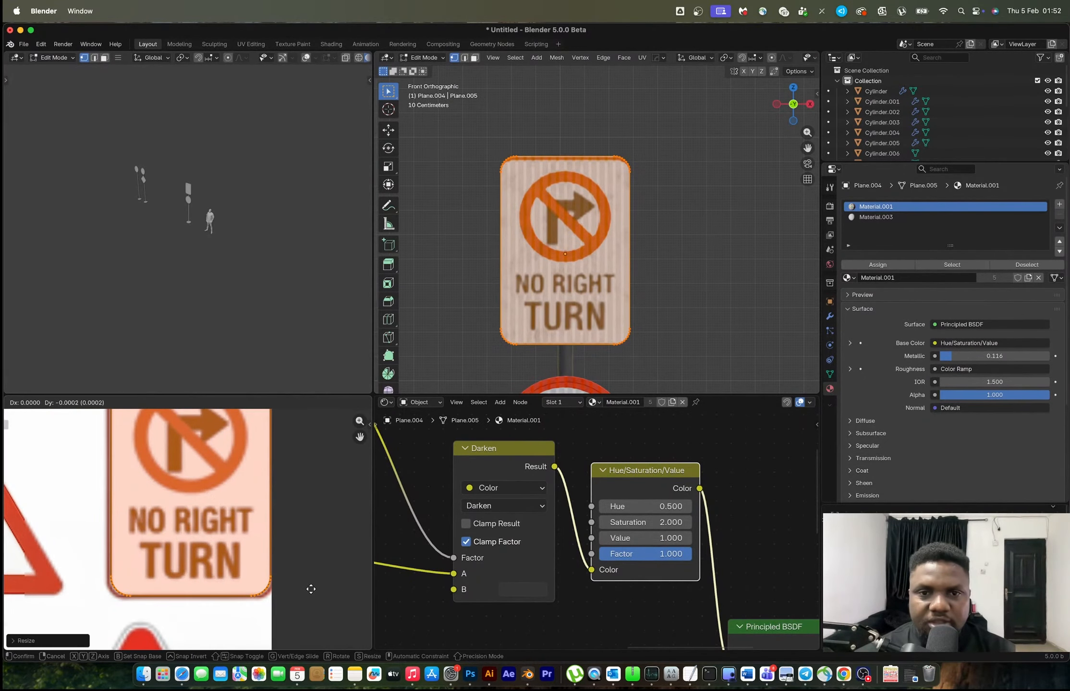
click(310, 590)
key(s)
key(x)
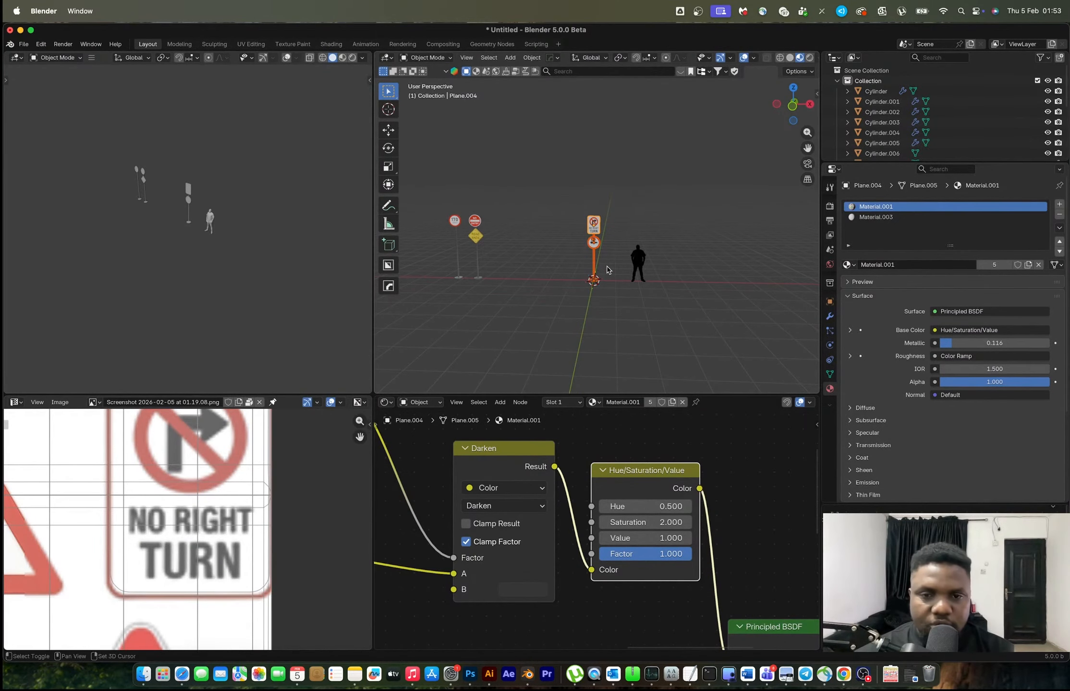
Step: Duplicate the NO RIGHT TURN and arrow sign assembly -4.4651 m along X, beside the other finished signs
key(shift+d)
key(x)
click(508, 267)
scroll(509, 267, up, 3)
shift+middle_drag(509, 267, 580, 256)
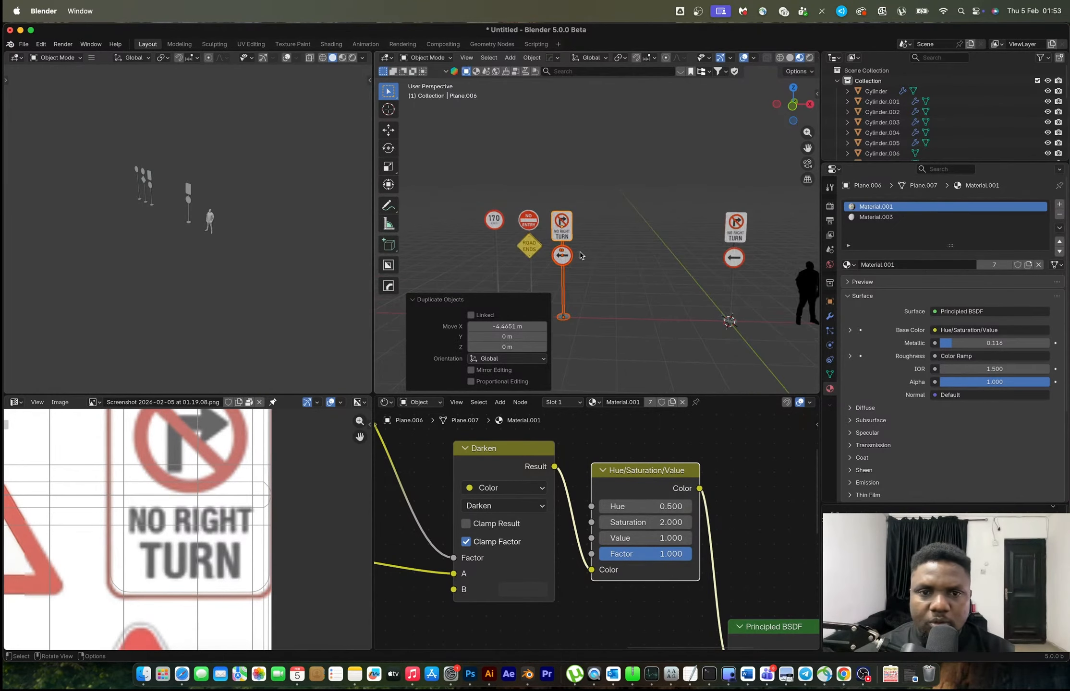
scroll(222, 532, down, 7)
shift+middle_drag(240, 519, 283, 501)
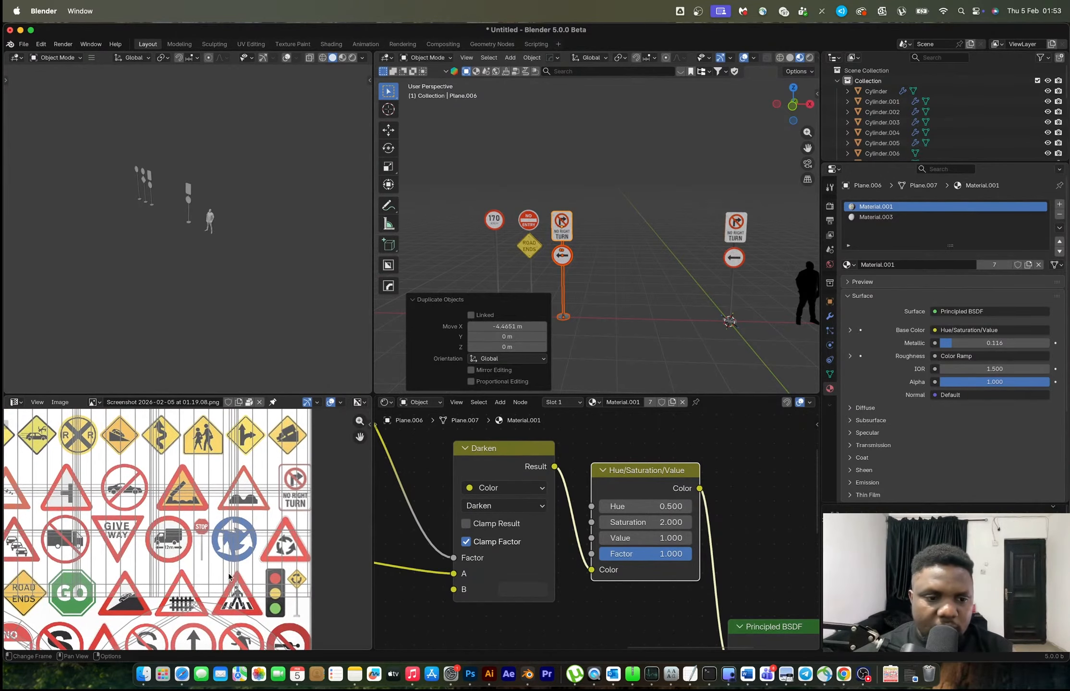
Step: On the pole near the human figure, delete the round arrow sign and duplicate the No Right Turn sign straight down into its place
middle_drag(229, 574, 202, 554)
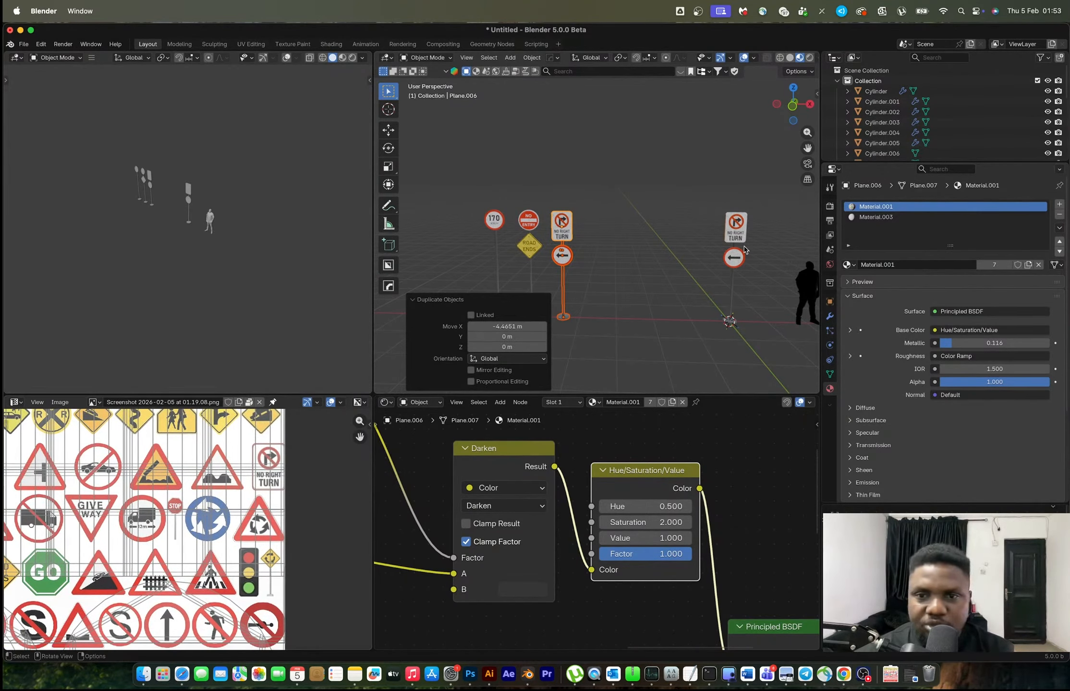
scroll(745, 249, up, 3)
shift+middle_drag(725, 268, 626, 287)
click(626, 286)
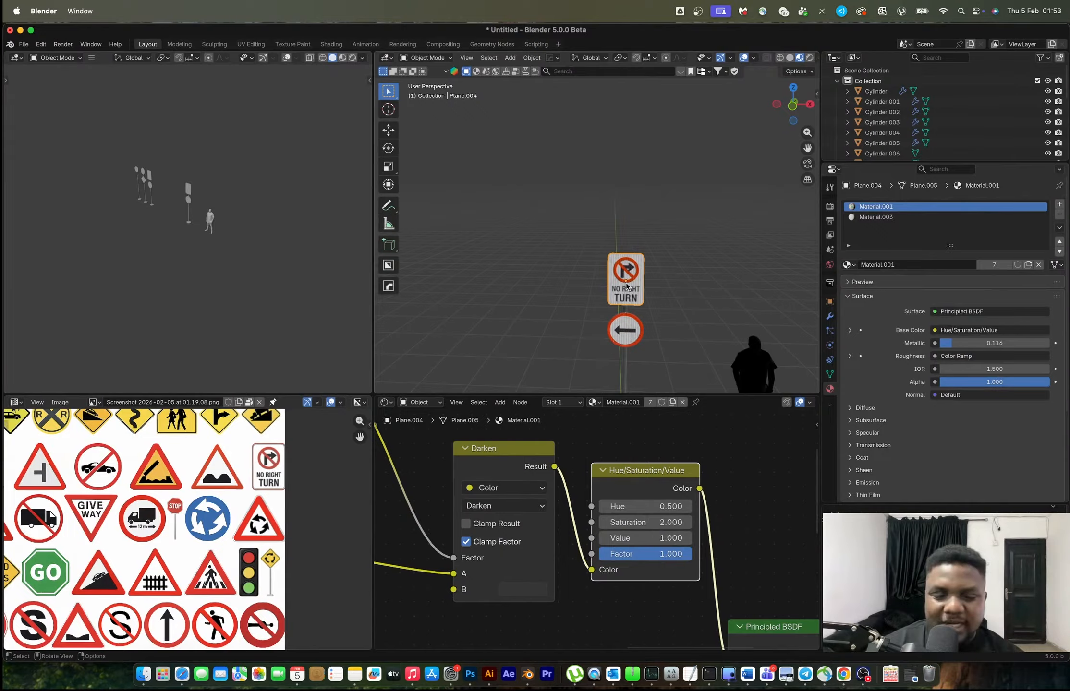
scroll(176, 515, down, 2)
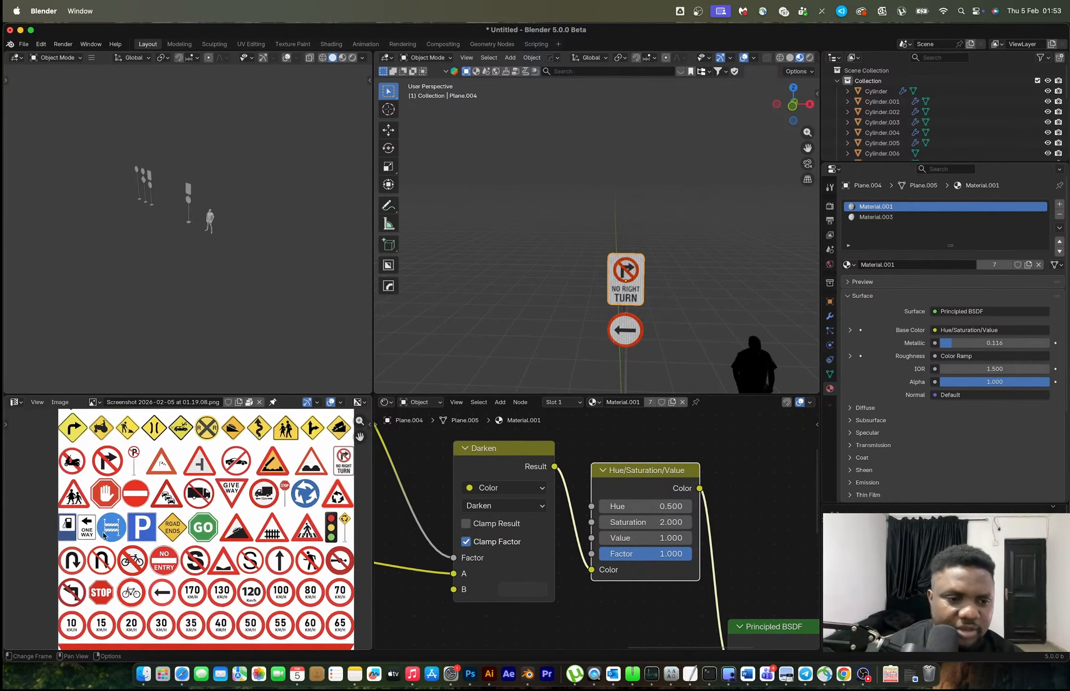
scroll(103, 535, up, 5)
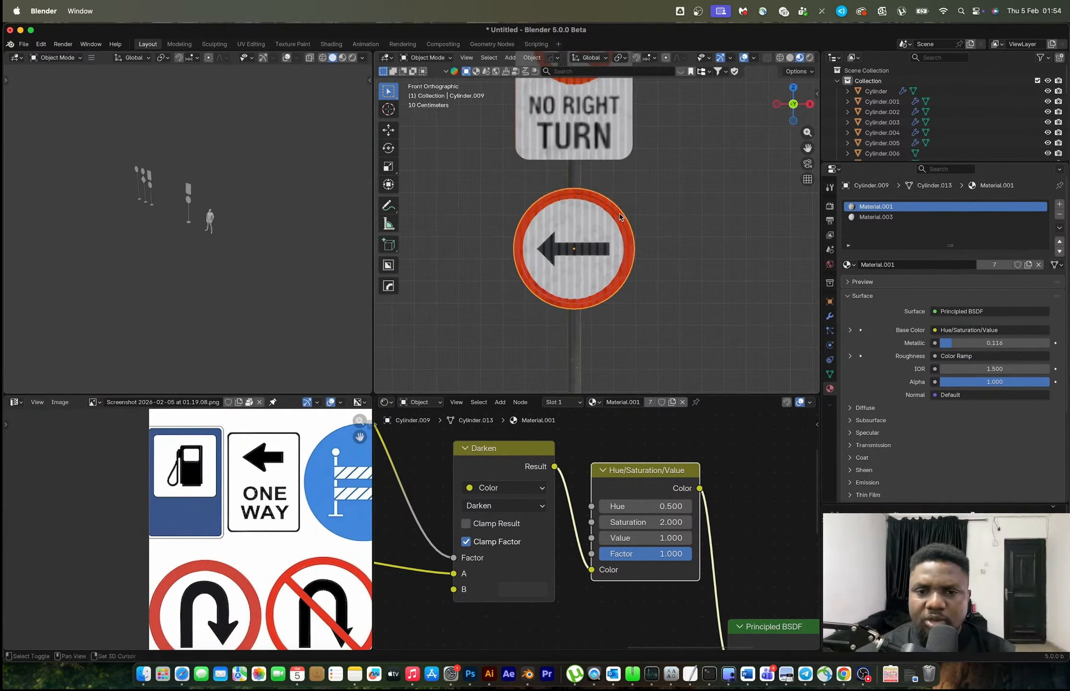
key(x)
click(621, 189)
click(610, 142)
key(shift+d)
key(z)
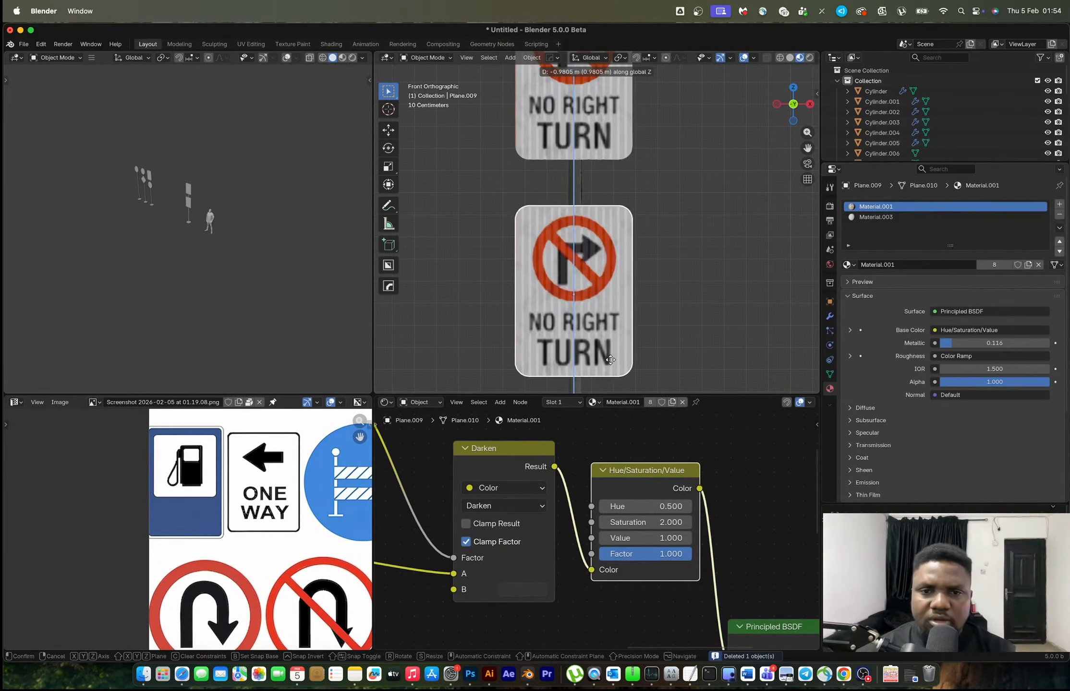
click(610, 360)
Step: Move the lower sign's UVs onto the ONE WAY sign in the road-sign image
key(Tab)
scroll(291, 516, down, 5)
key(h)
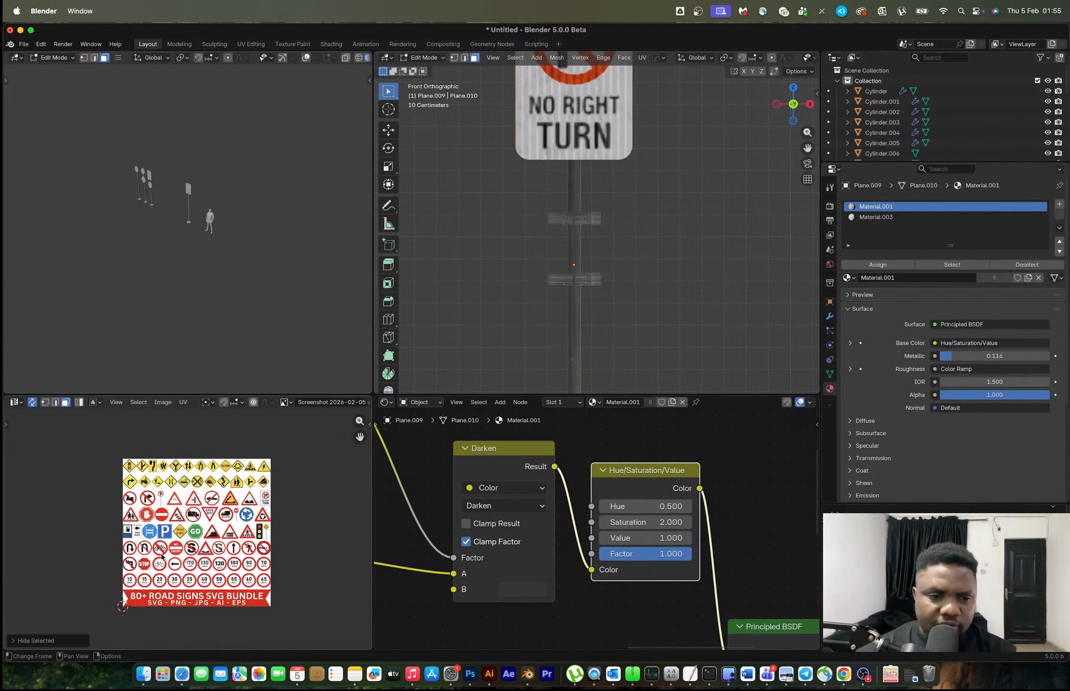
key(alt+h)
scroll(122, 607, up, 2)
key(g)
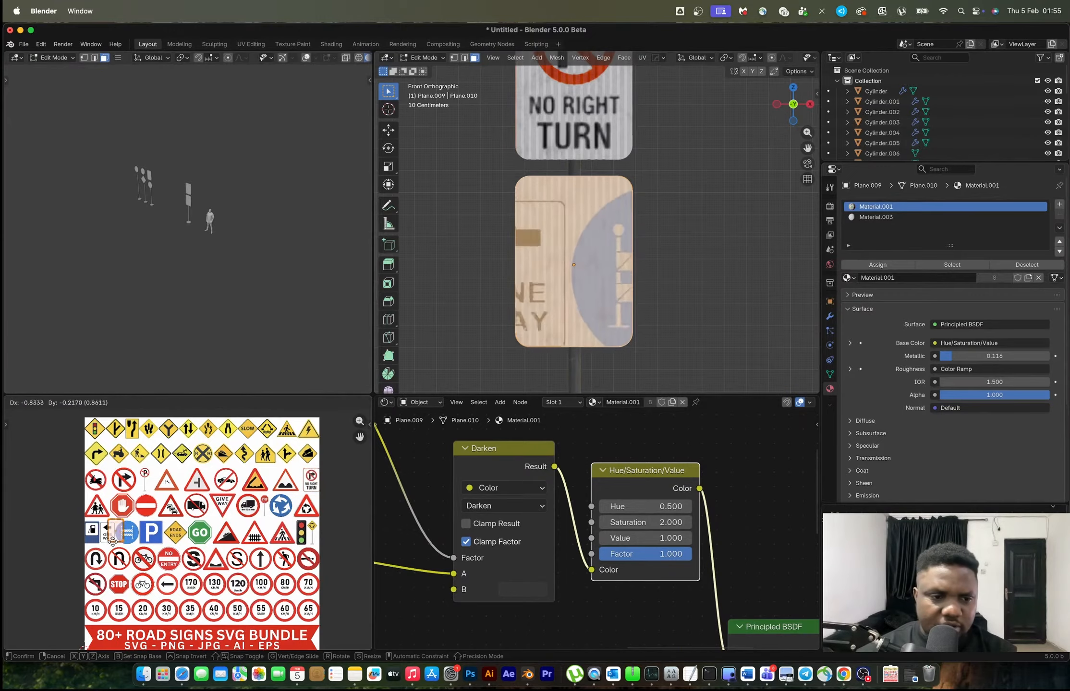
click(109, 545)
scroll(109, 545, up, 4)
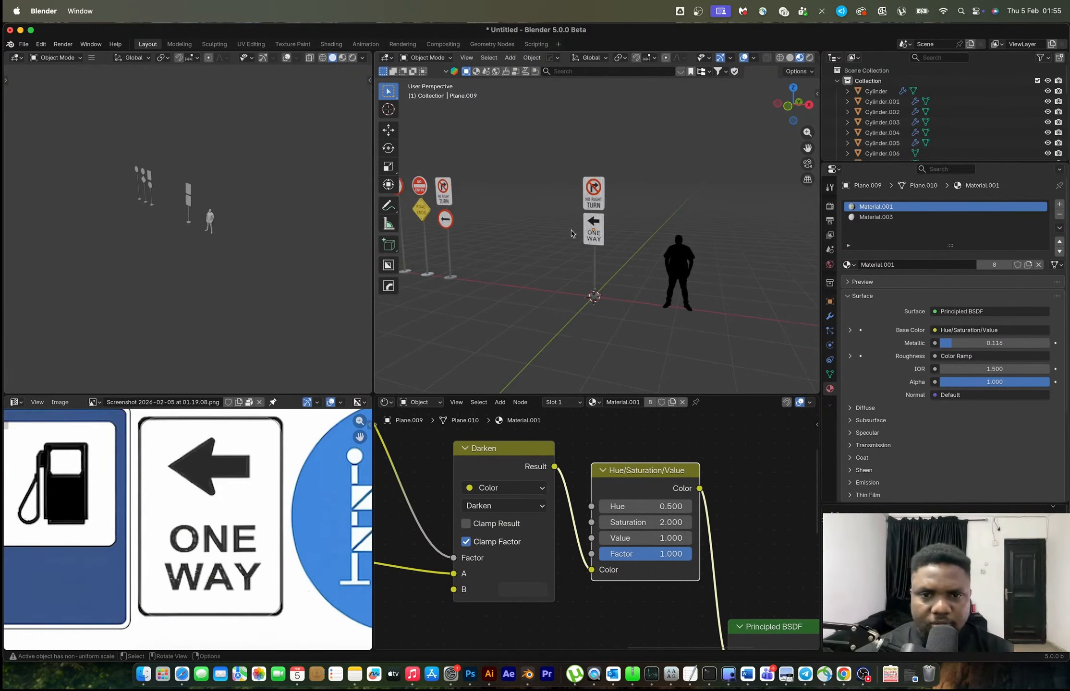
Step: Move the lower sign's UVs onto the blue P parking sign and scale them to fit its outline
scroll(181, 558, down, 6)
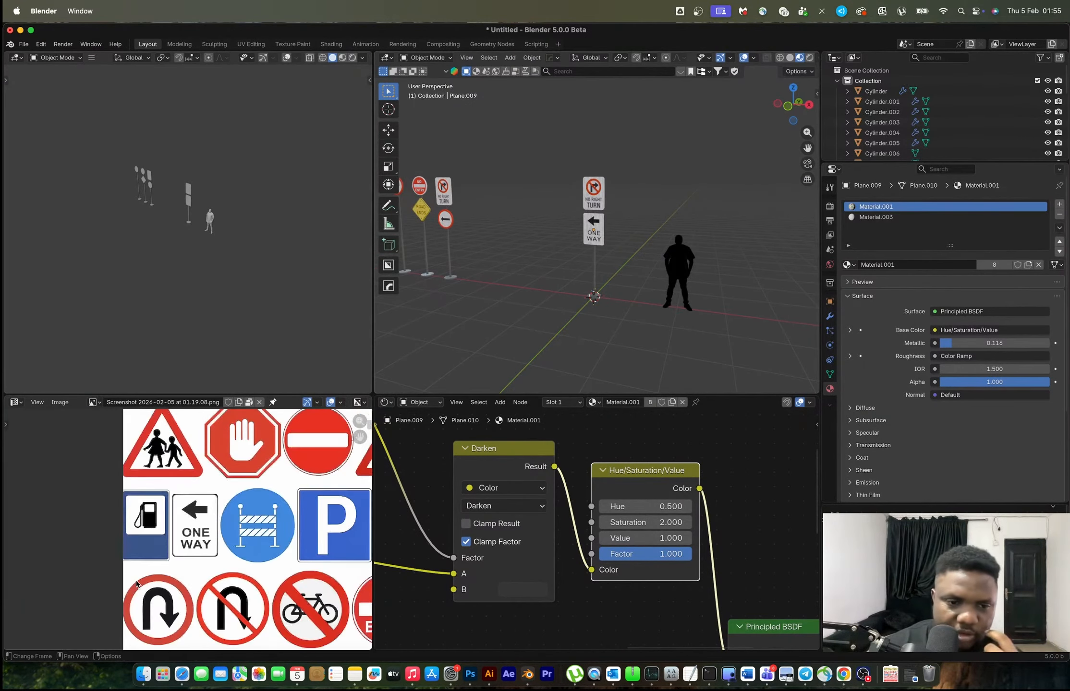
scroll(274, 543, right, 5)
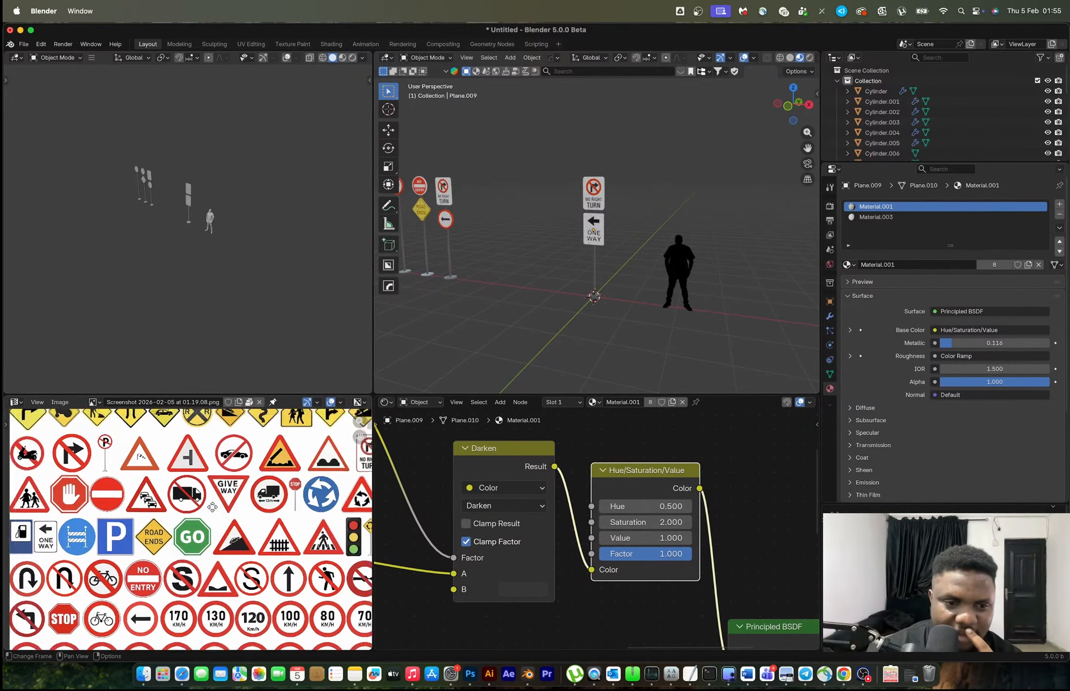
key(Tab)
scroll(67, 549, left, 5)
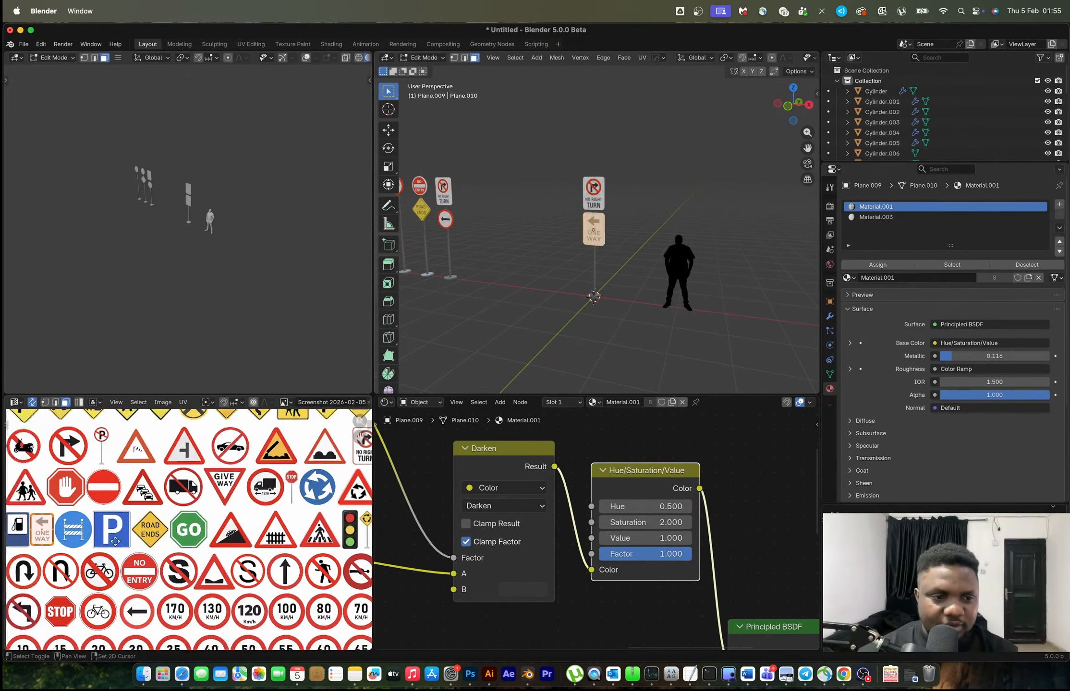
key(g)
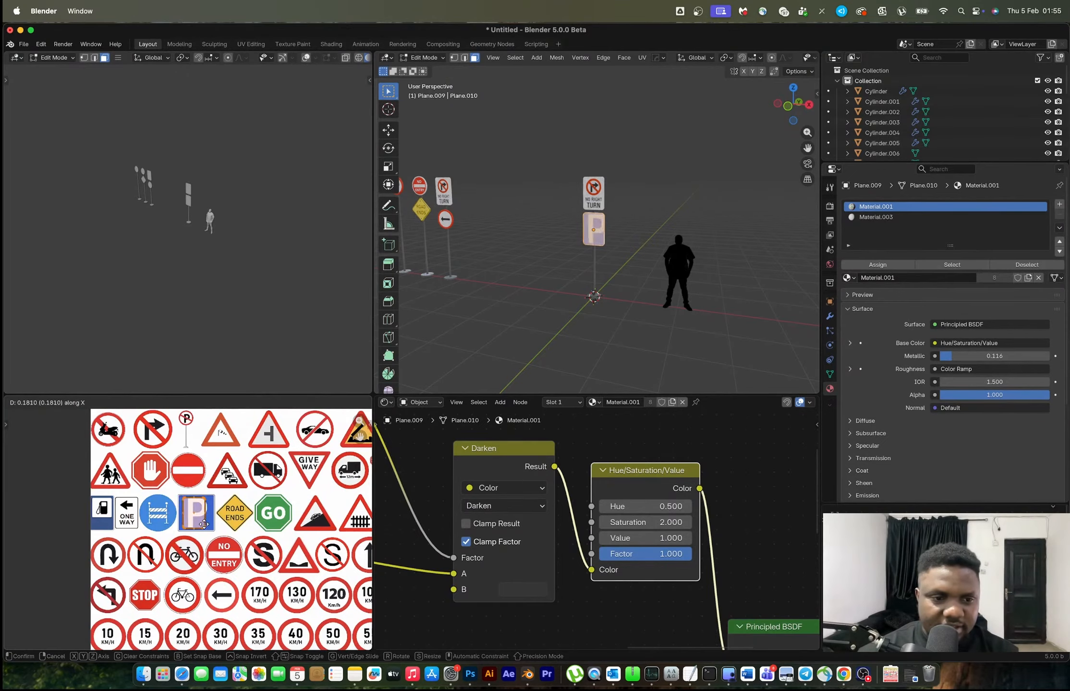
click(208, 524)
scroll(208, 525, up, 6)
key(s)
click(289, 547)
scroll(281, 545, up, 5)
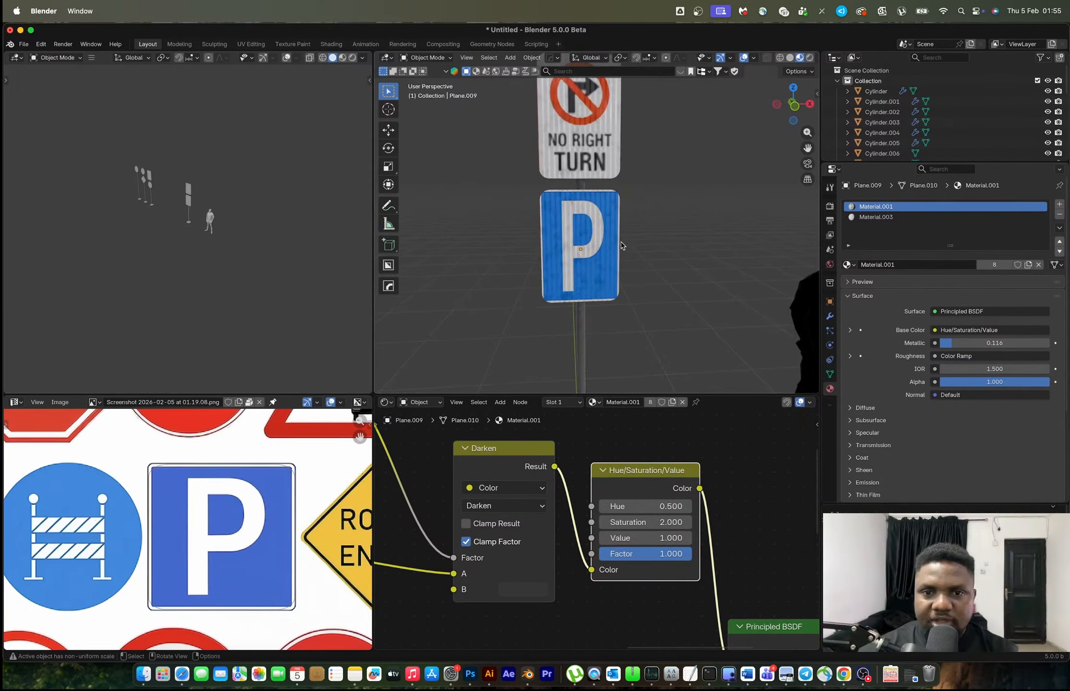
Step: Move the parking sign plate along Y so it sits against the brackets on the pole
key(Tab)
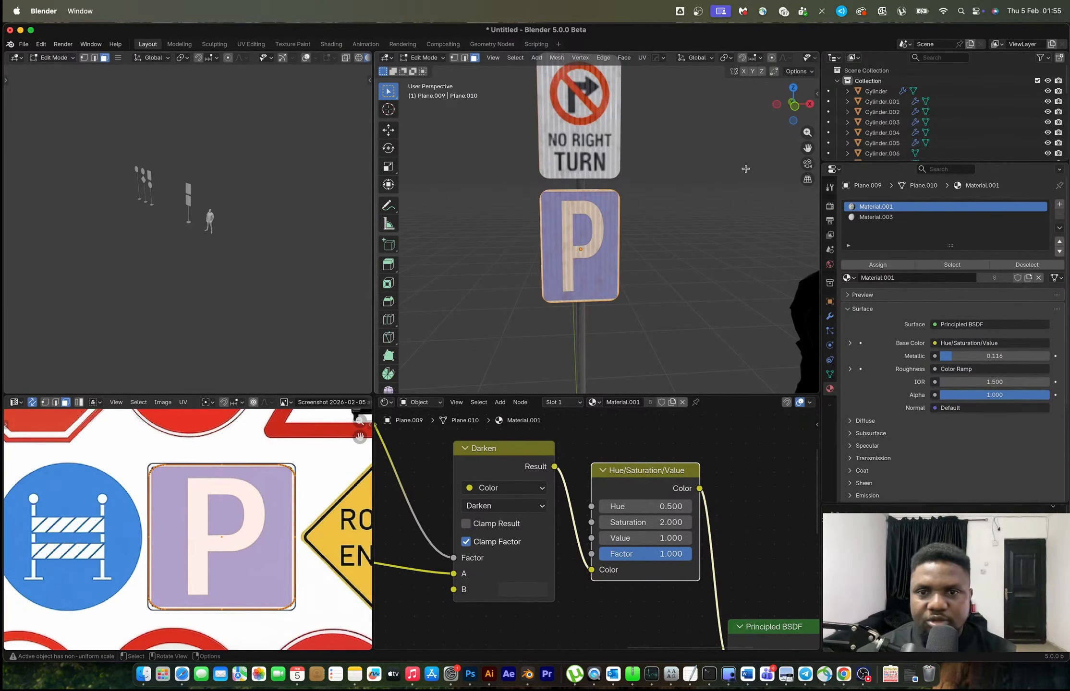
click(794, 107)
scroll(643, 221, up, 3)
key(1)
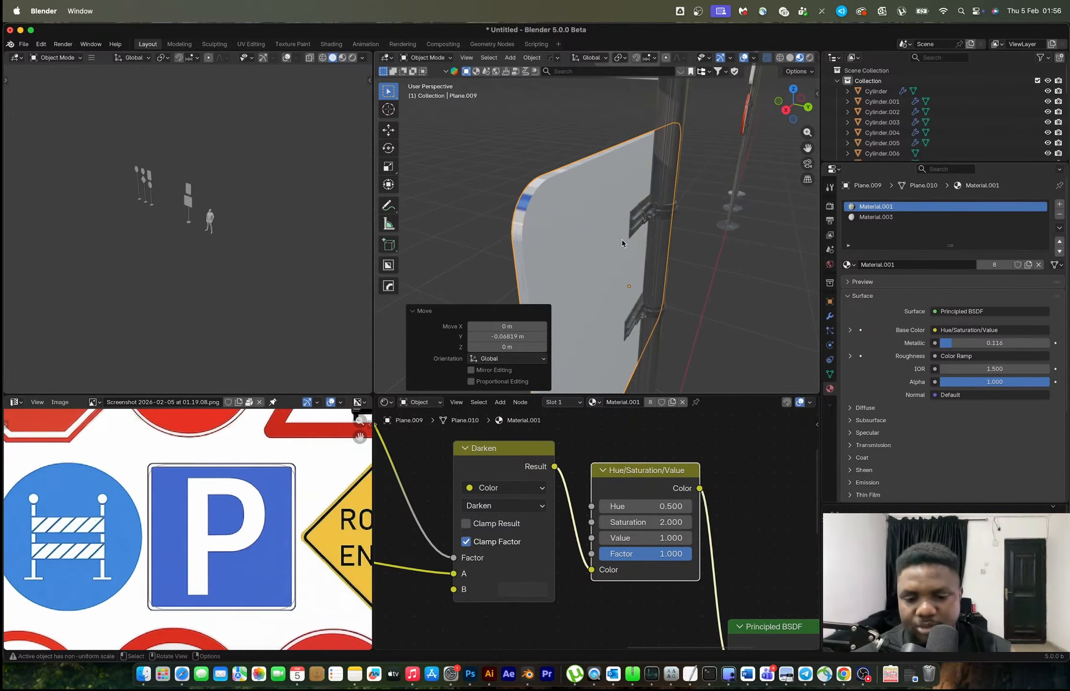
key(g)
key(y)
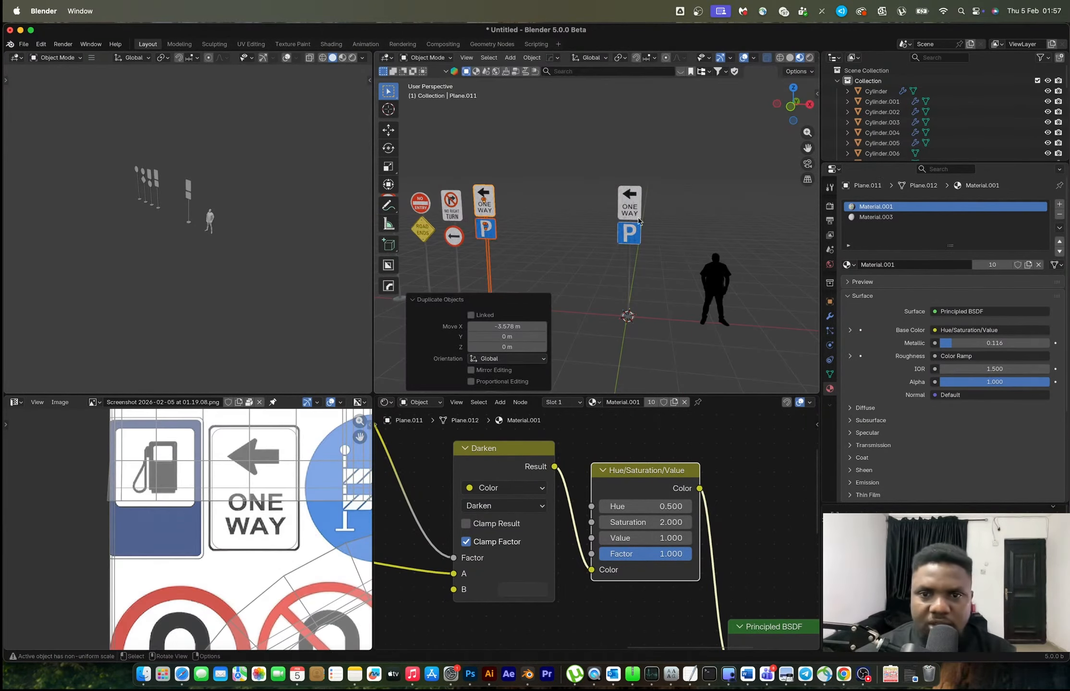
Step: Delete the ONE WAY and parking signs from the original pole near the human figure
click(631, 225)
shift+click(630, 215)
key(x)
click(624, 228)
Step: Add a circle mesh with 3 vertices at the bare pole and rotate it 90° about X
scroll(637, 248, up, 4)
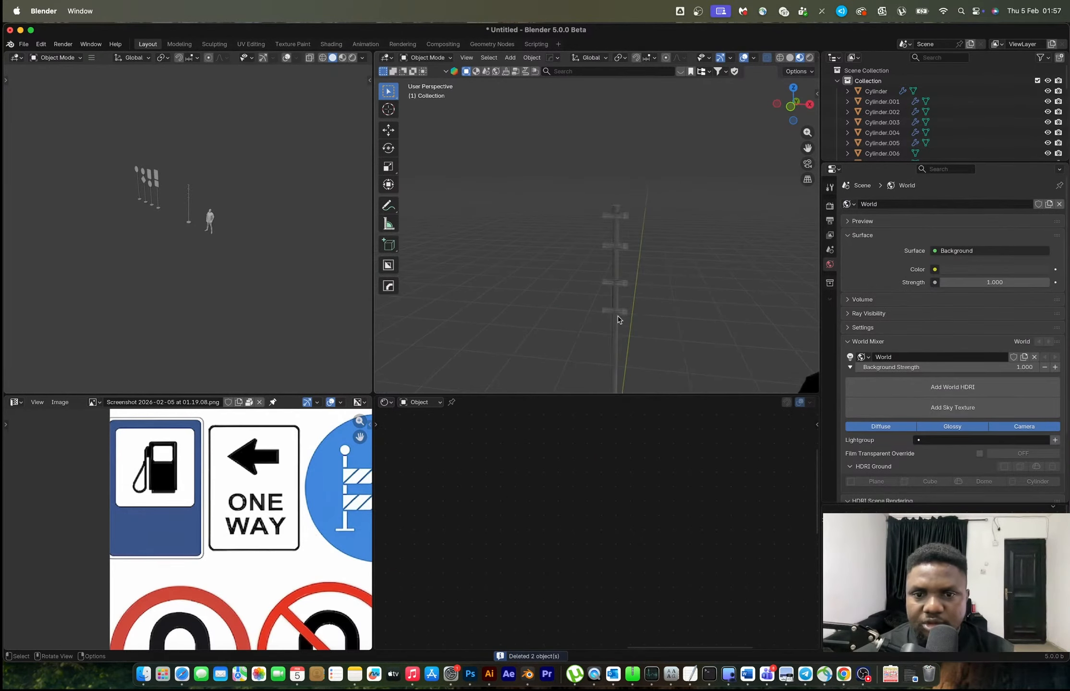
click(616, 343)
key(shift+a)
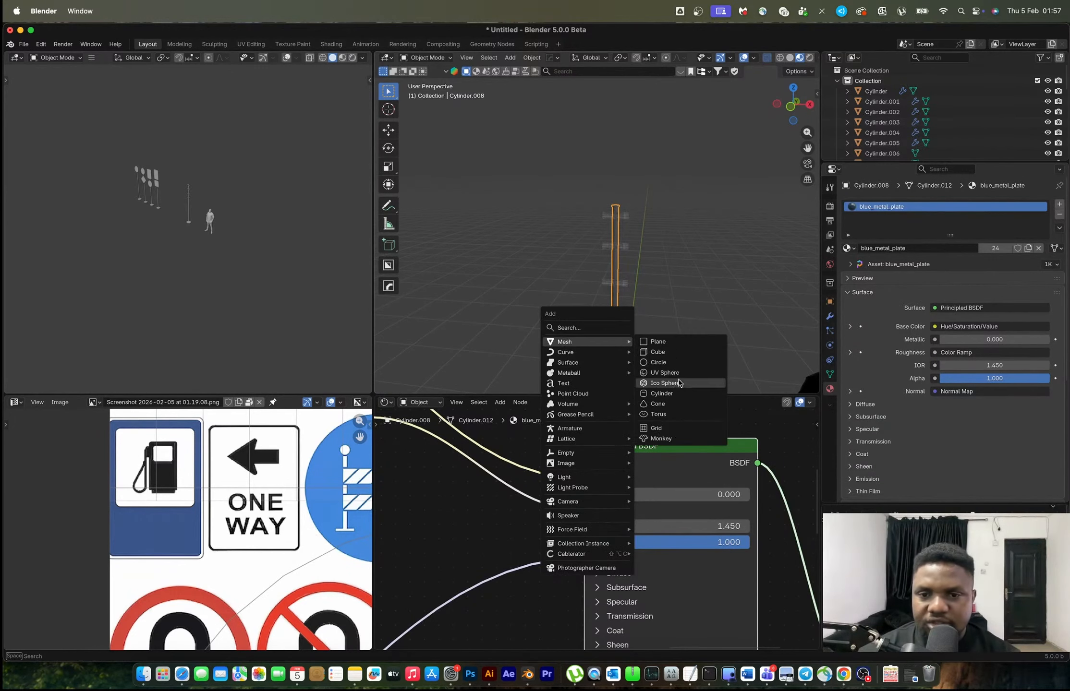
click(670, 364)
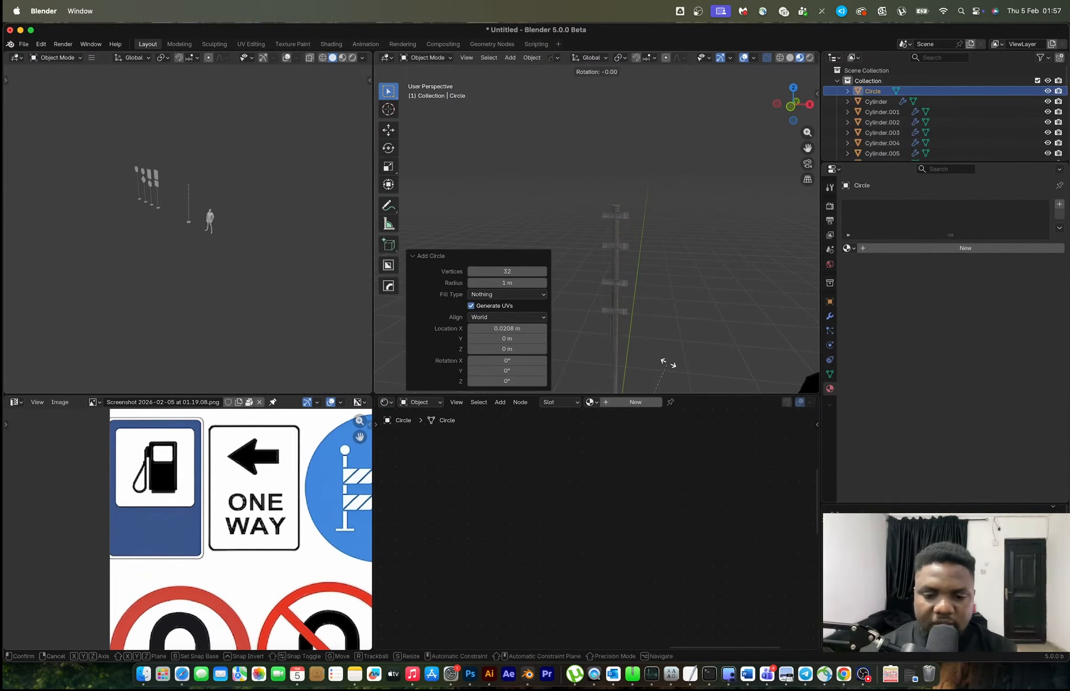
double_click(498, 272)
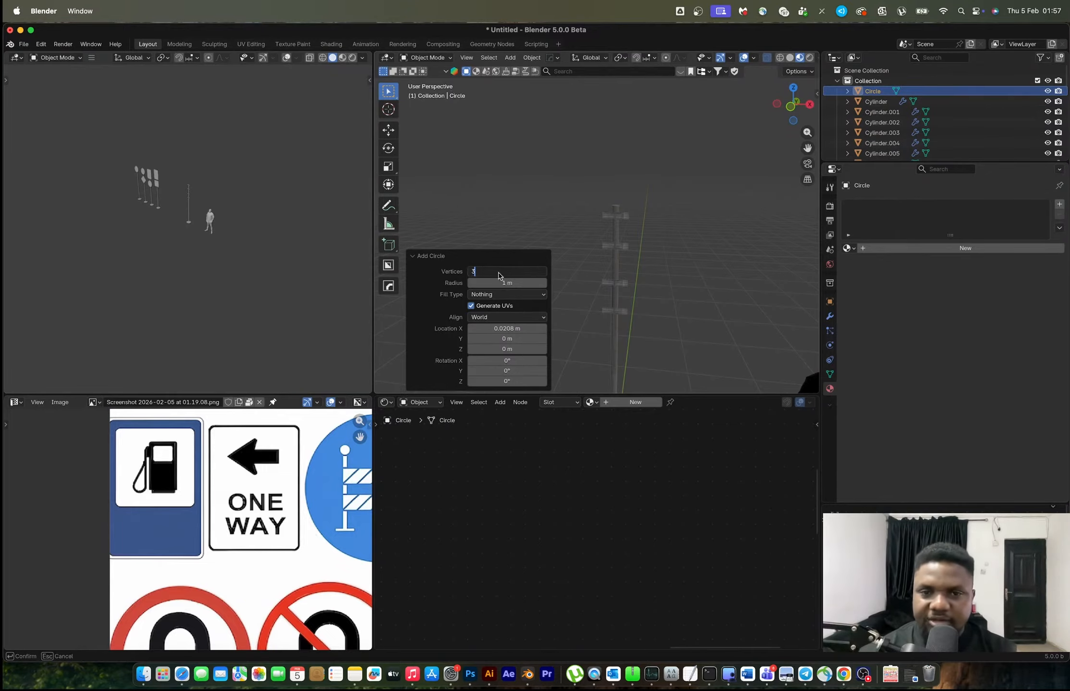
key(Return)
text(rx90)
key(Return)
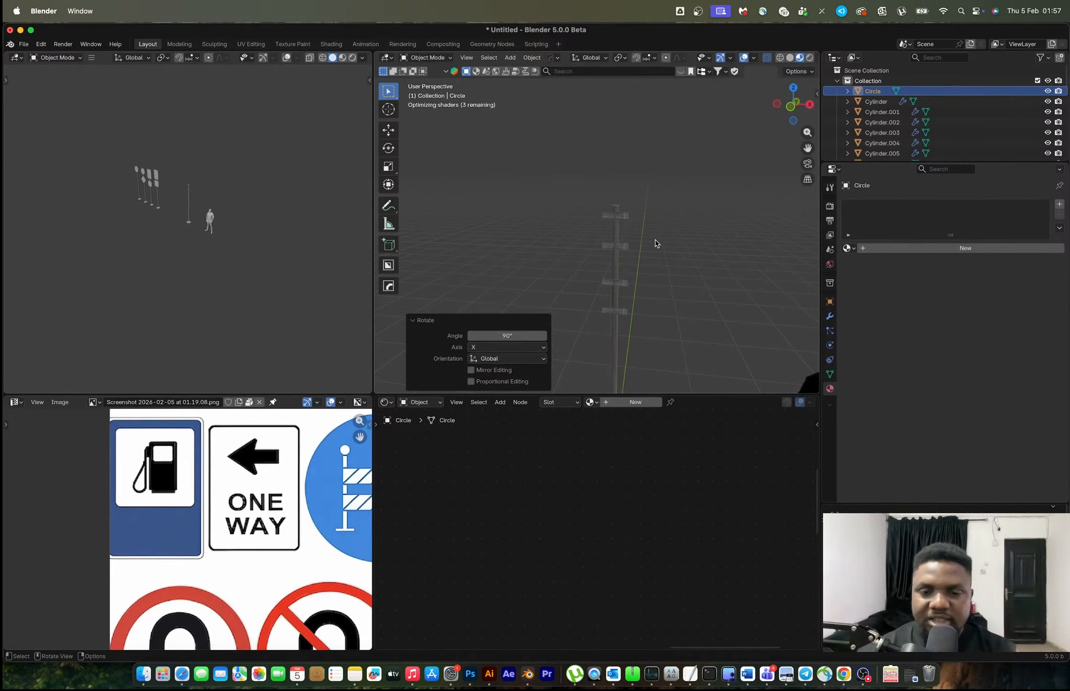
Step: Raise the triangle about 2.43 m along Z to the pole's brackets and fill it with a face
key(g)
key(z)
click(646, 58)
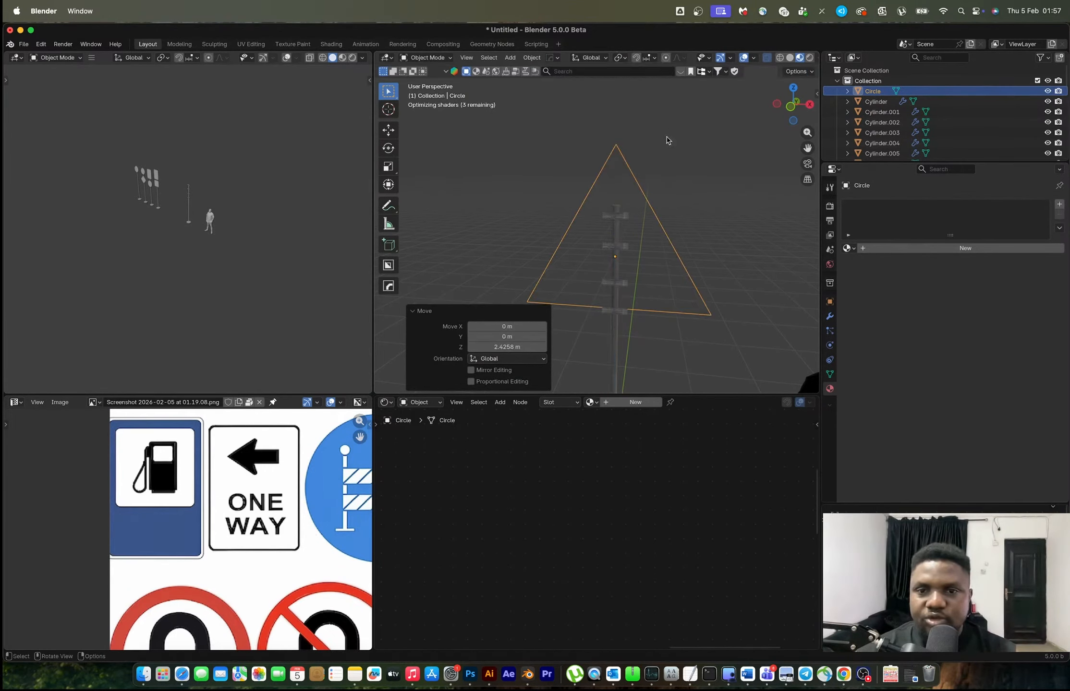
scroll(648, 279, up, 2)
key(Tab)
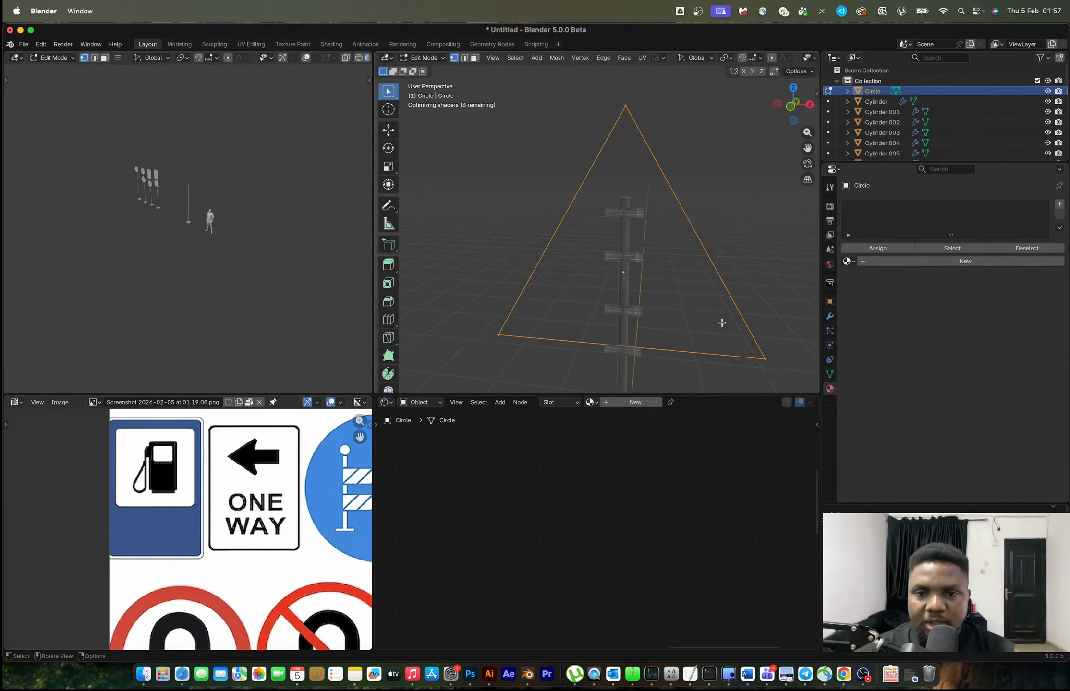
key(f)
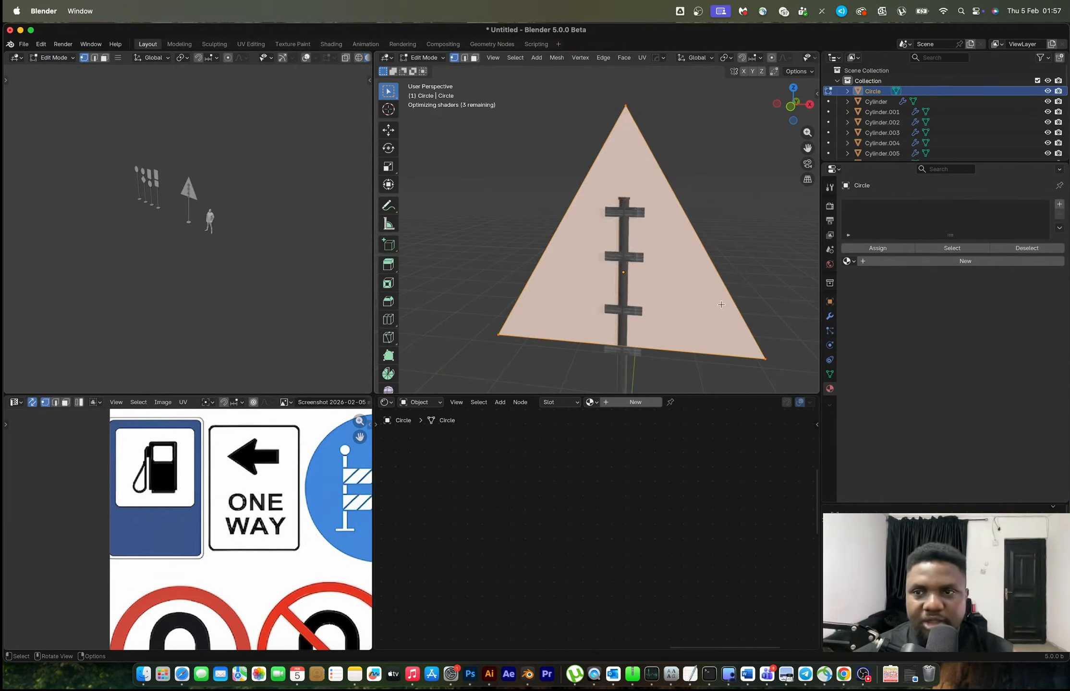
Step: Move the triangle slightly along negative Y so it sits in front of the pole
middle_drag(733, 284, 604, 288)
key(Tab)
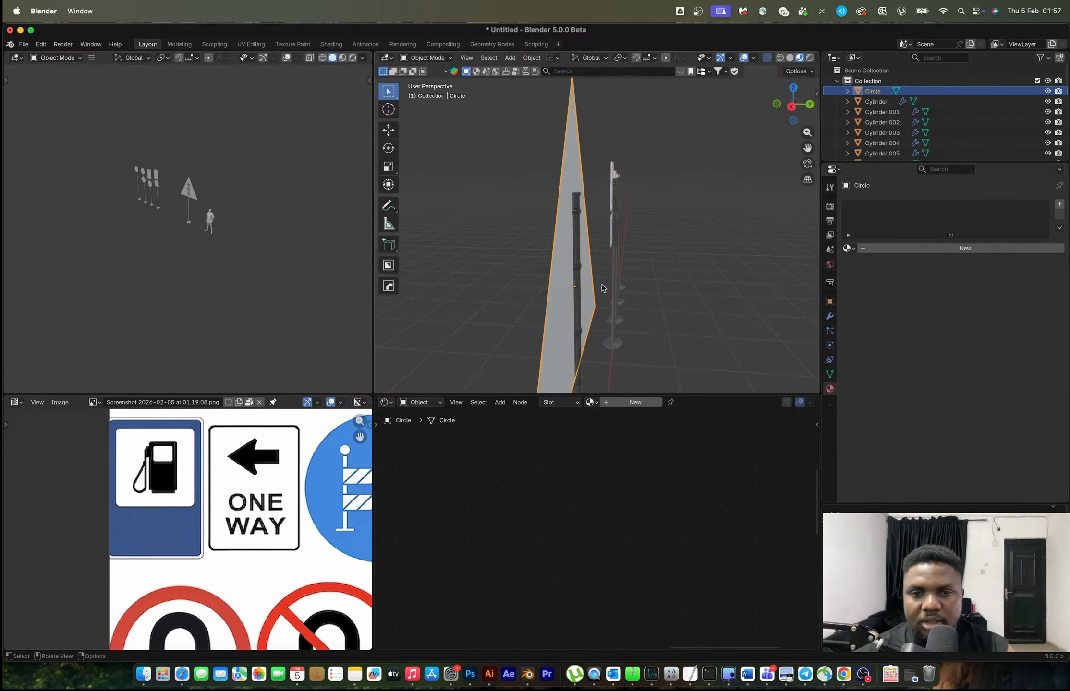
key(g)
key(y)
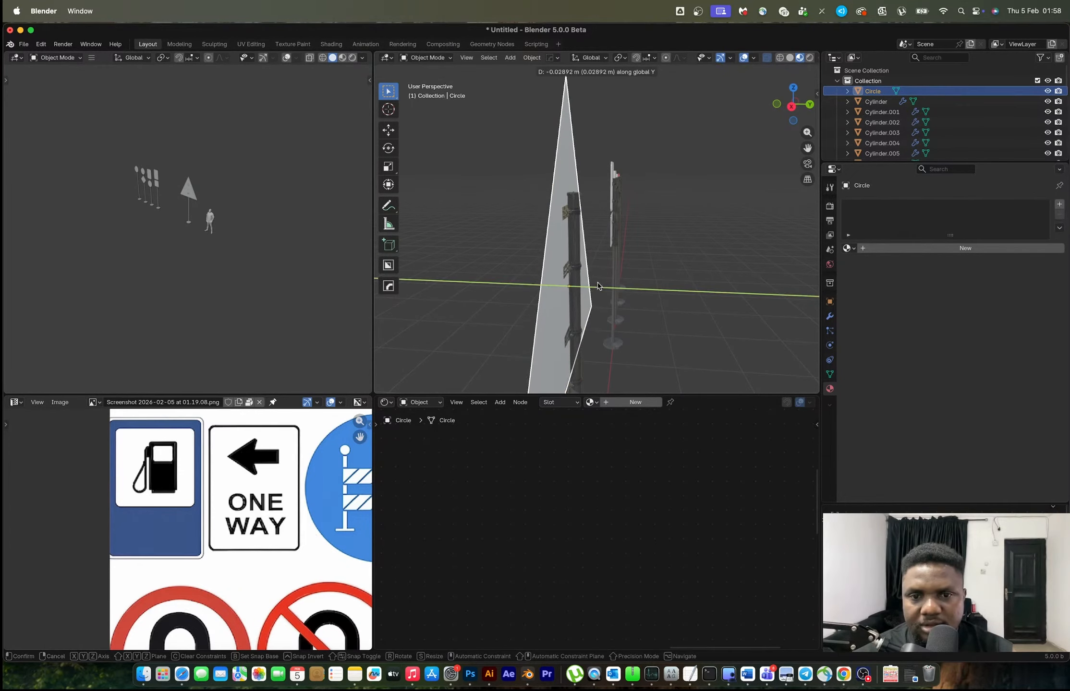
click(593, 283)
Step: Extrude the triangle's face slightly to give the sign plate a thin thickness
scroll(570, 246, up, 4)
scroll(571, 247, up, 2)
scroll(535, 250, down, 4)
key(Tab)
middle_drag(535, 251, 634, 257)
key(Tab)
key(Tab)
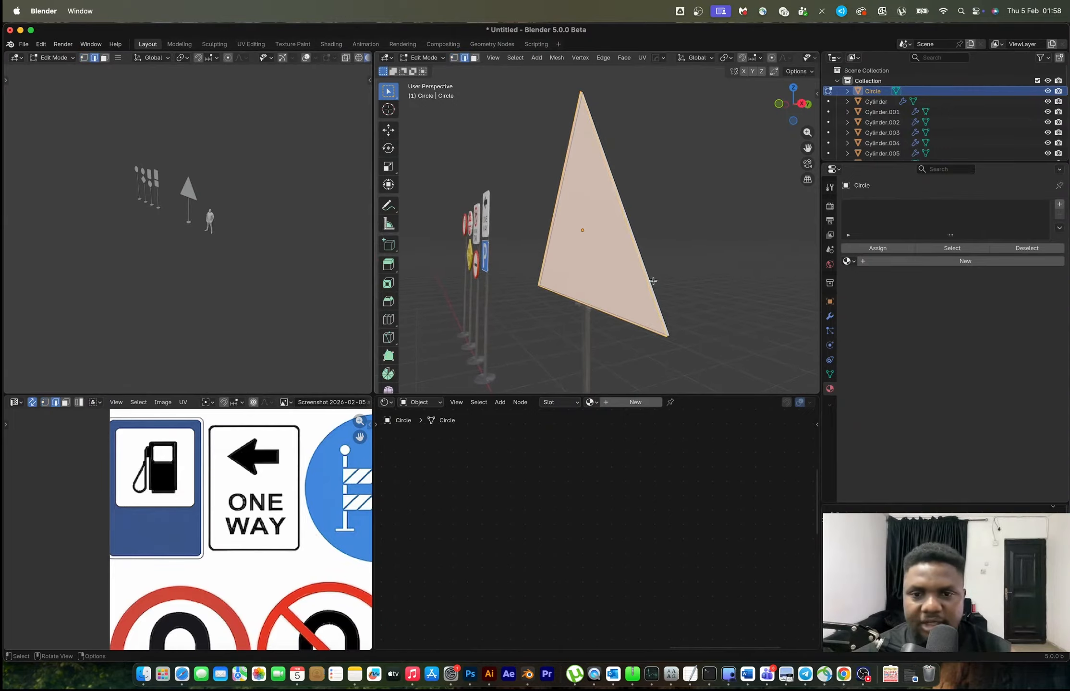
Step: Bevel the three corner edges of the triangular plate to round them
shift+click(598, 156)
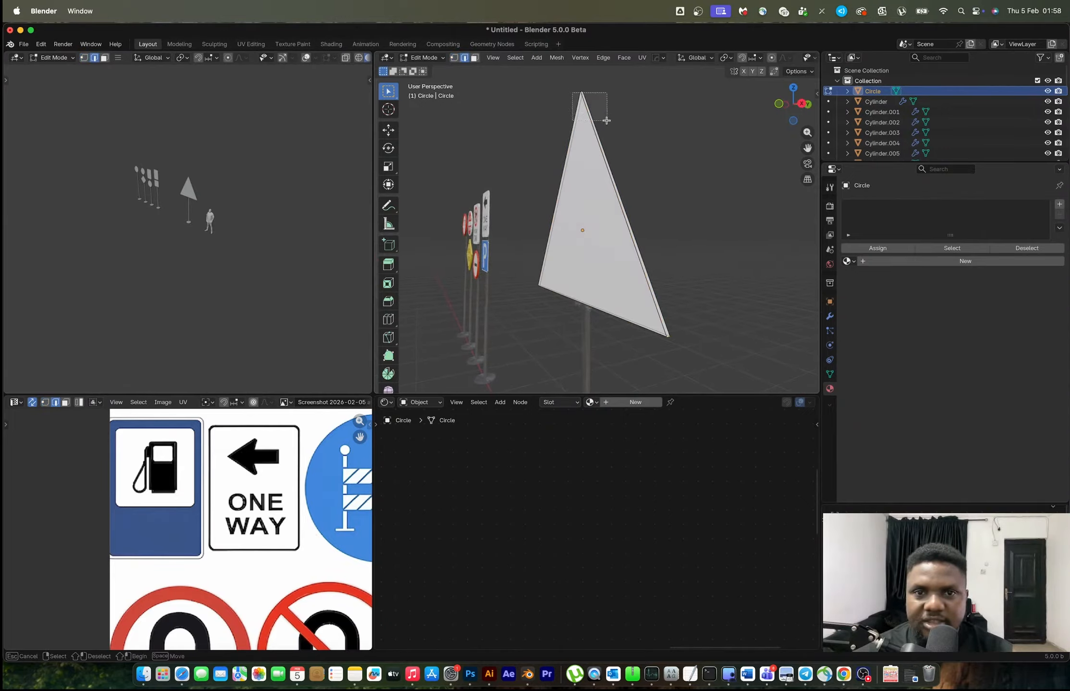
middle_drag(575, 295, 707, 310)
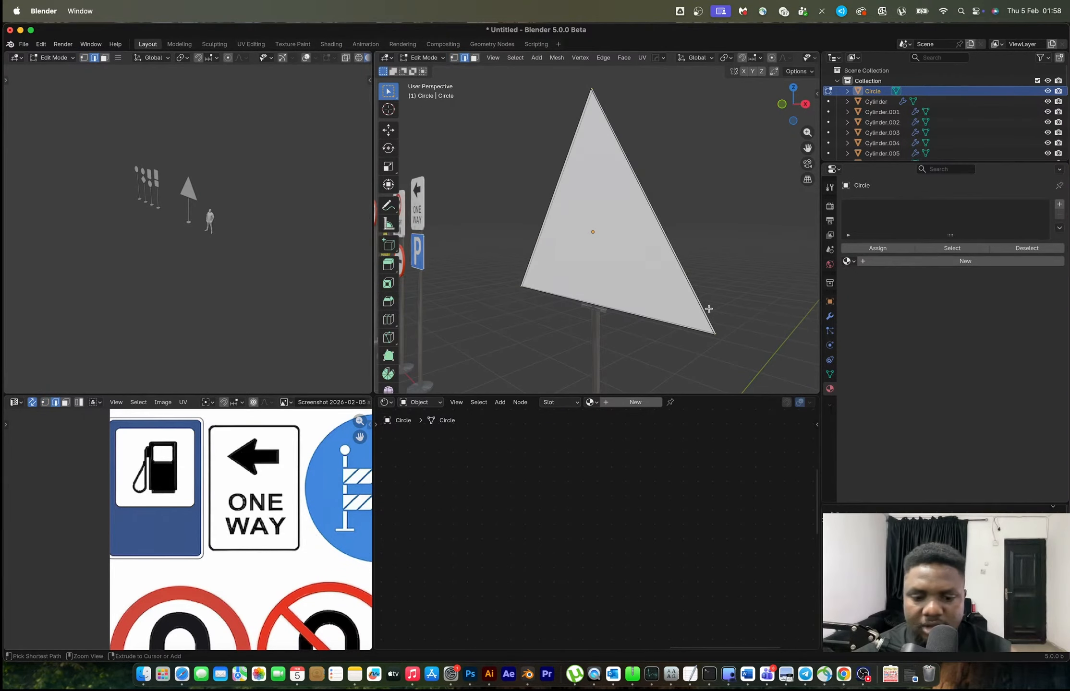
key(a)
key(ctrl+b)
click(781, 340)
Step: Unwrap the whole triangular plate from the front view using Project from View
key(KP_1)
key(u)
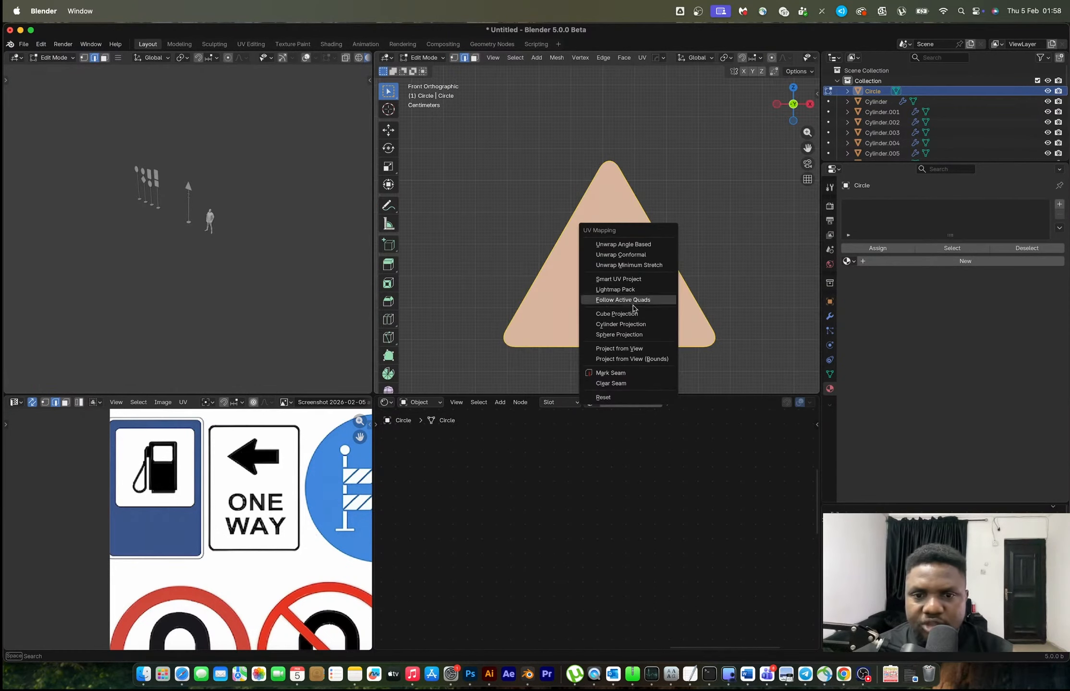
click(613, 352)
scroll(302, 519, down, 8)
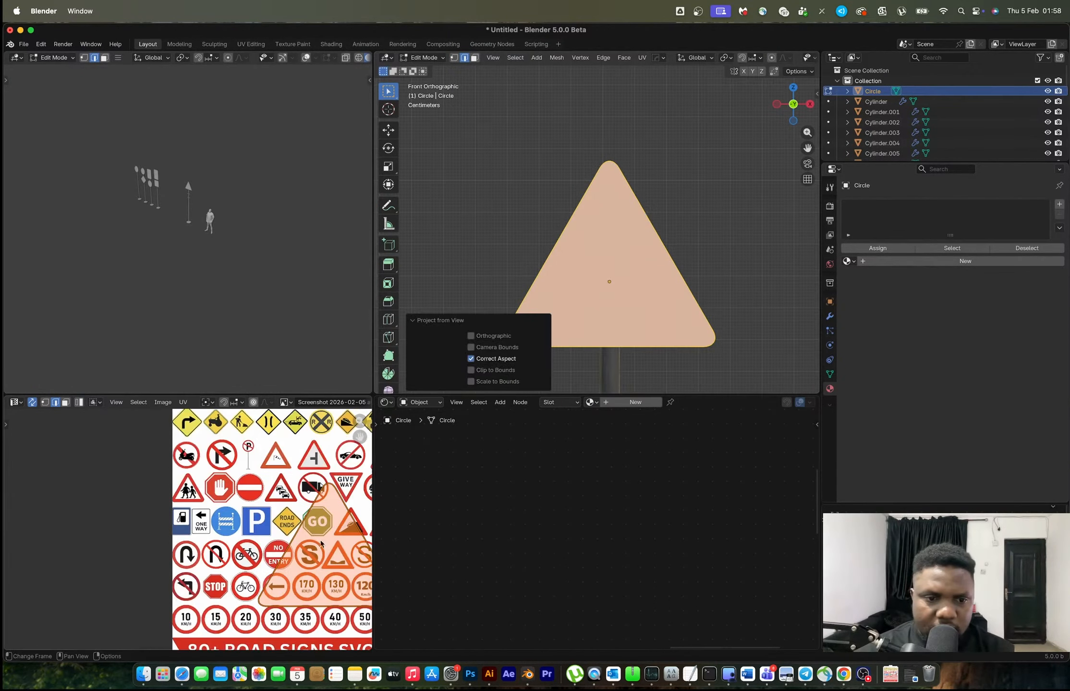
Step: Shrink the triangle's UV island and move it onto the red triangular sign showing a car on a steep hill
key(s)
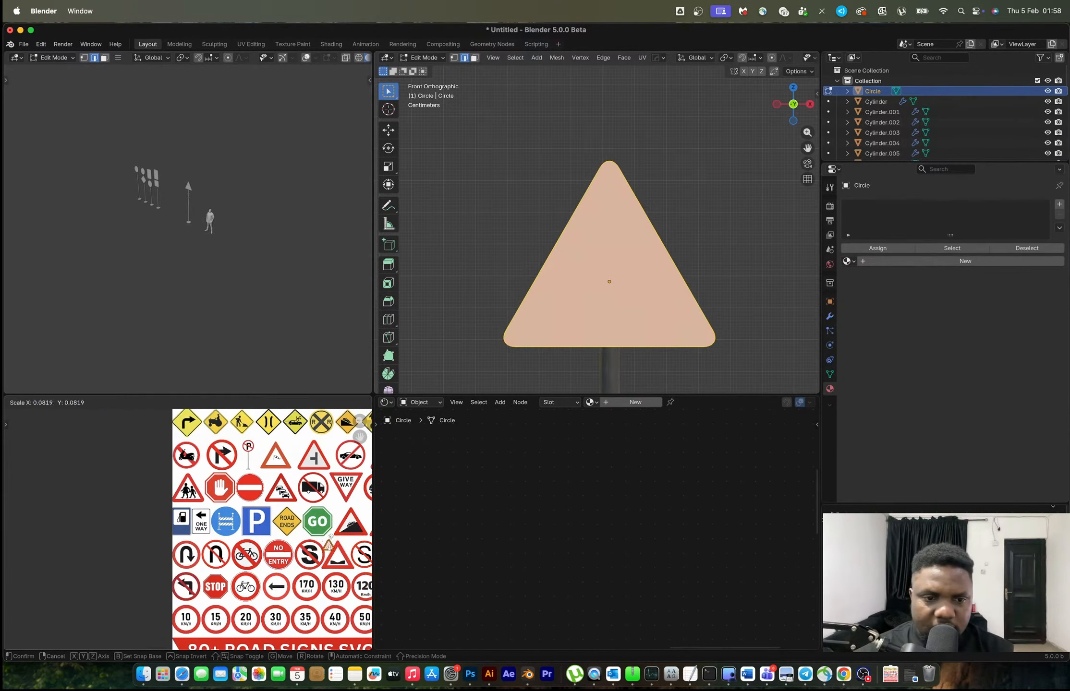
click(323, 537)
key(g)
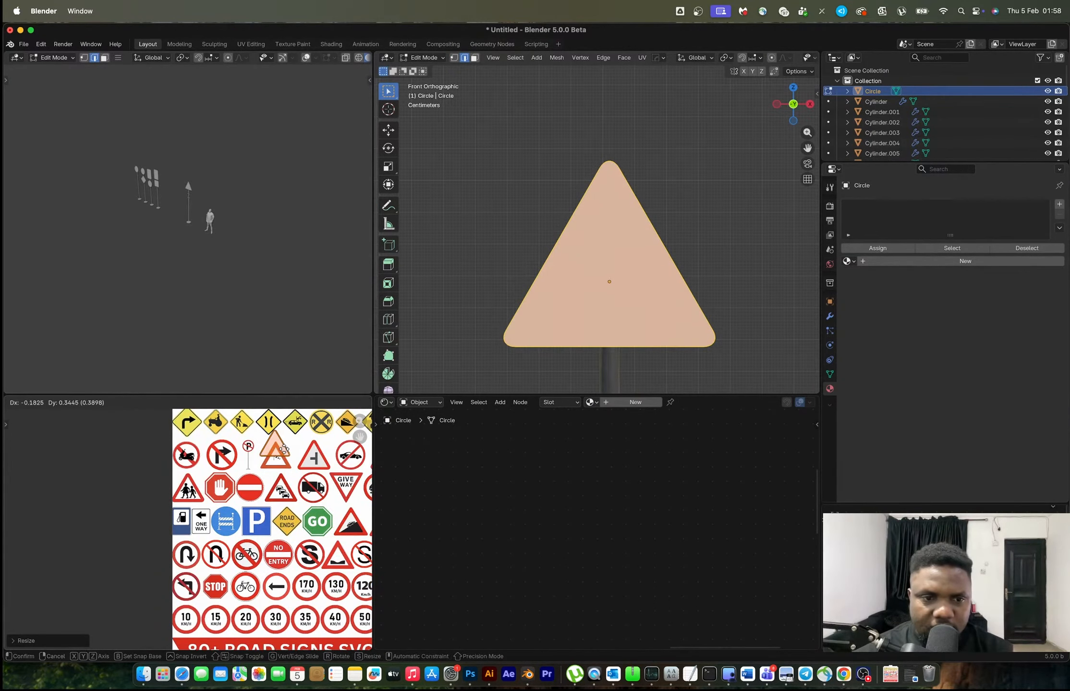
click(269, 436)
shift+middle_drag(304, 455, 255, 569)
scroll(254, 569, up, 4)
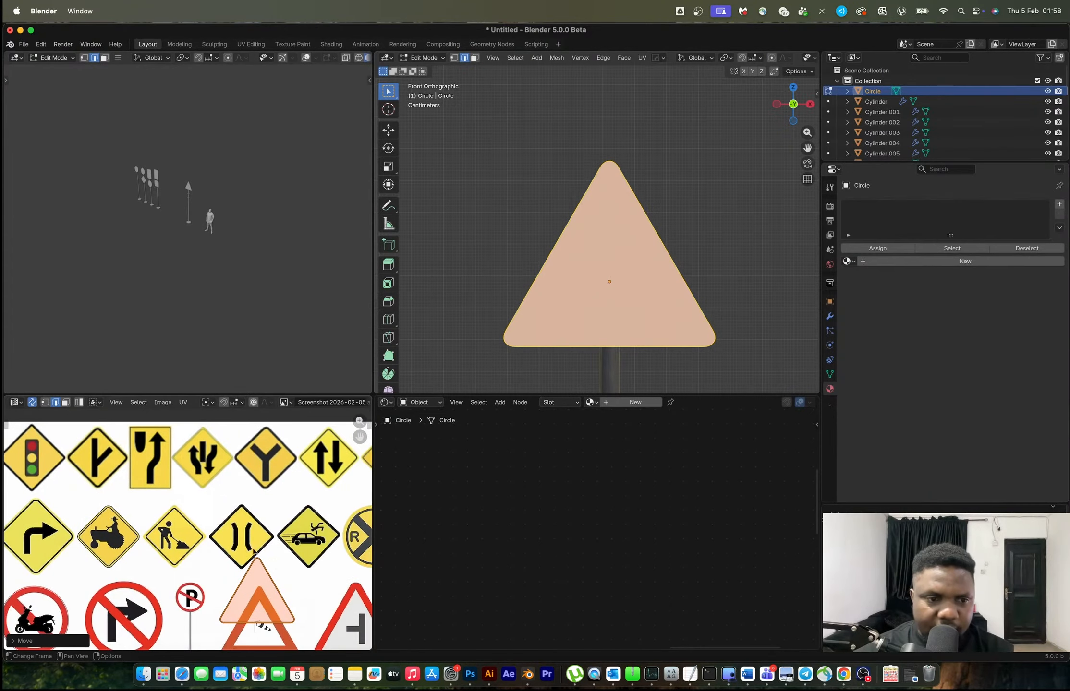
key(g)
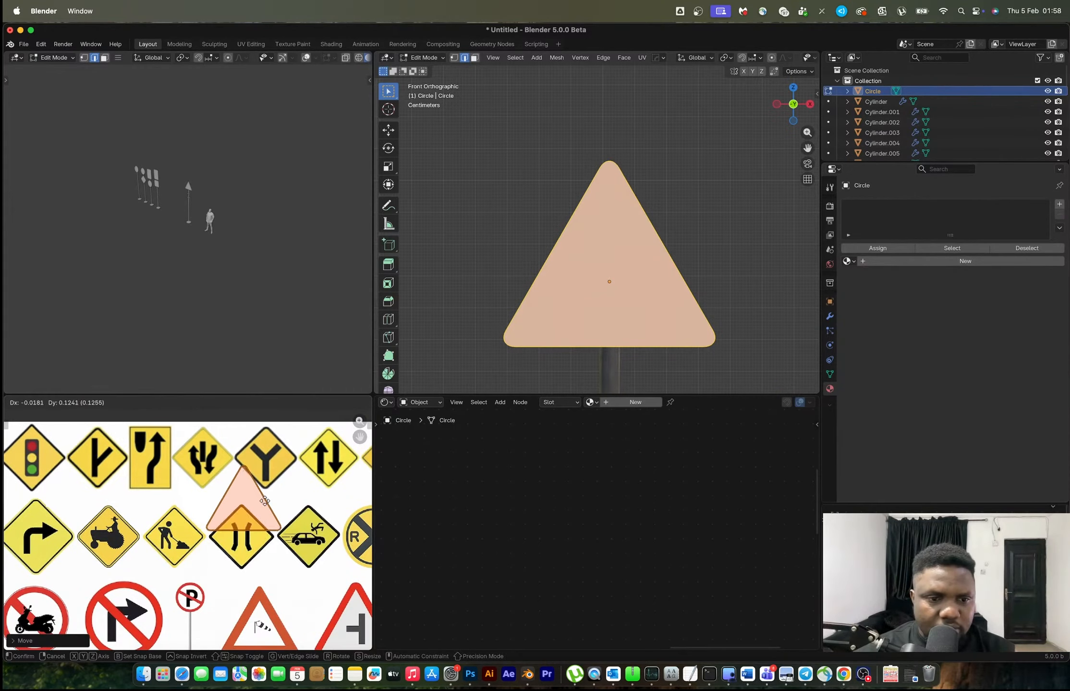
click(289, 515)
scroll(292, 515, down, 4)
scroll(292, 514, down, 2)
key(g)
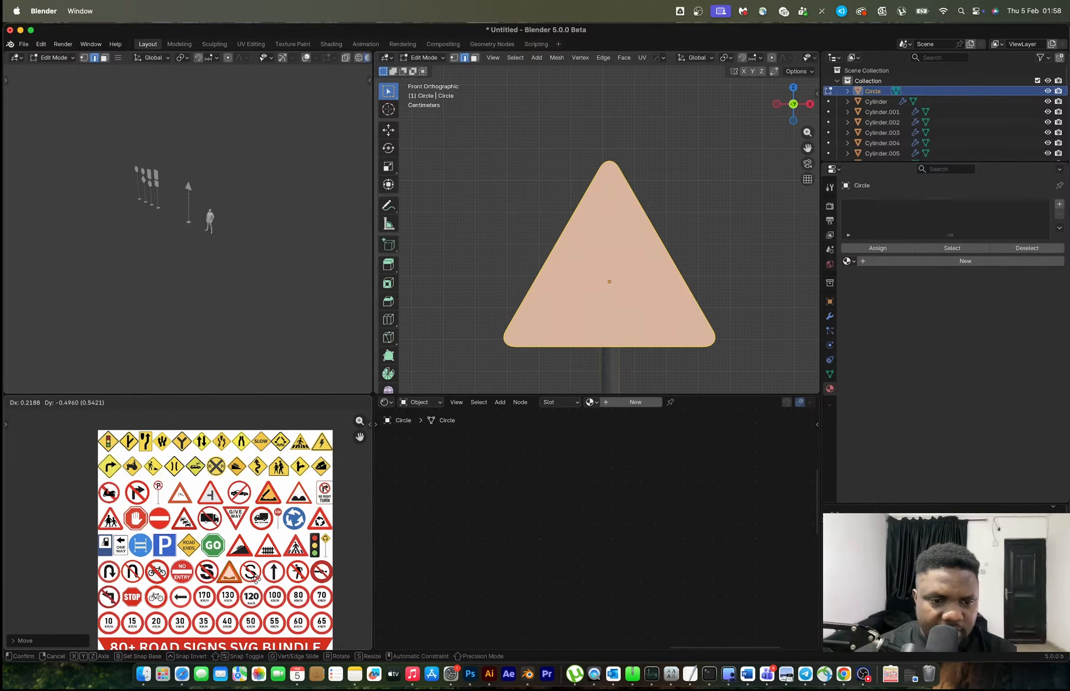
click(270, 550)
Step: Fine-tune the UV island's scale and position to match the outline of the steep-hill sign, and leave Edit Mode
scroll(270, 550, up, 4)
middle_drag(271, 550, 194, 513)
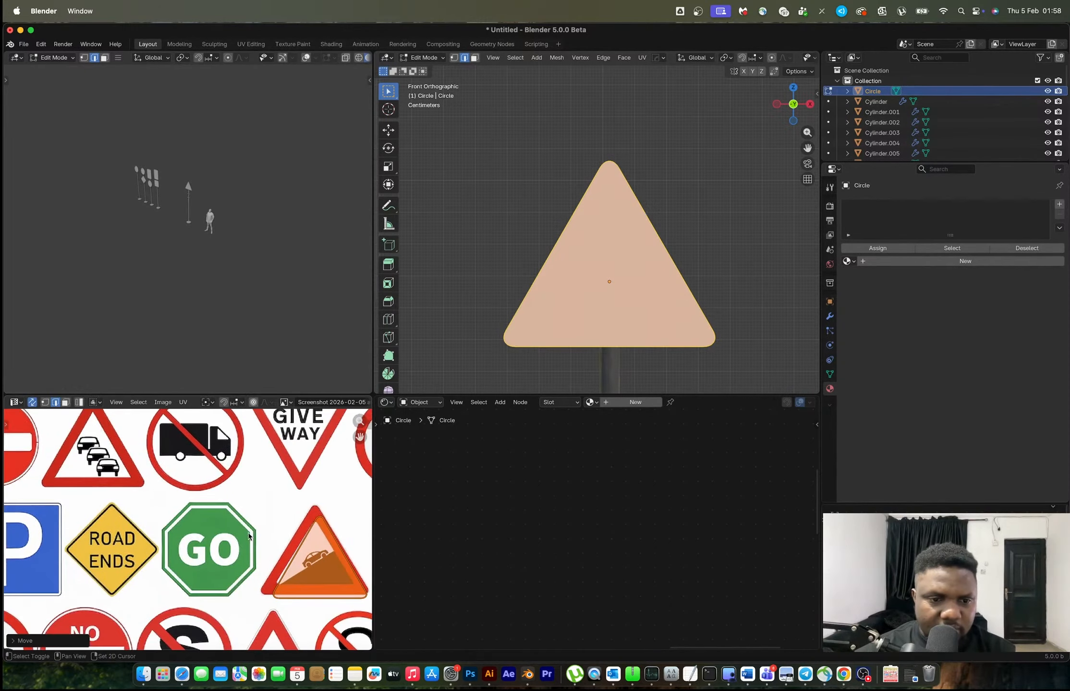
middle_drag(248, 537, 191, 526)
key(s)
click(308, 582)
key(g)
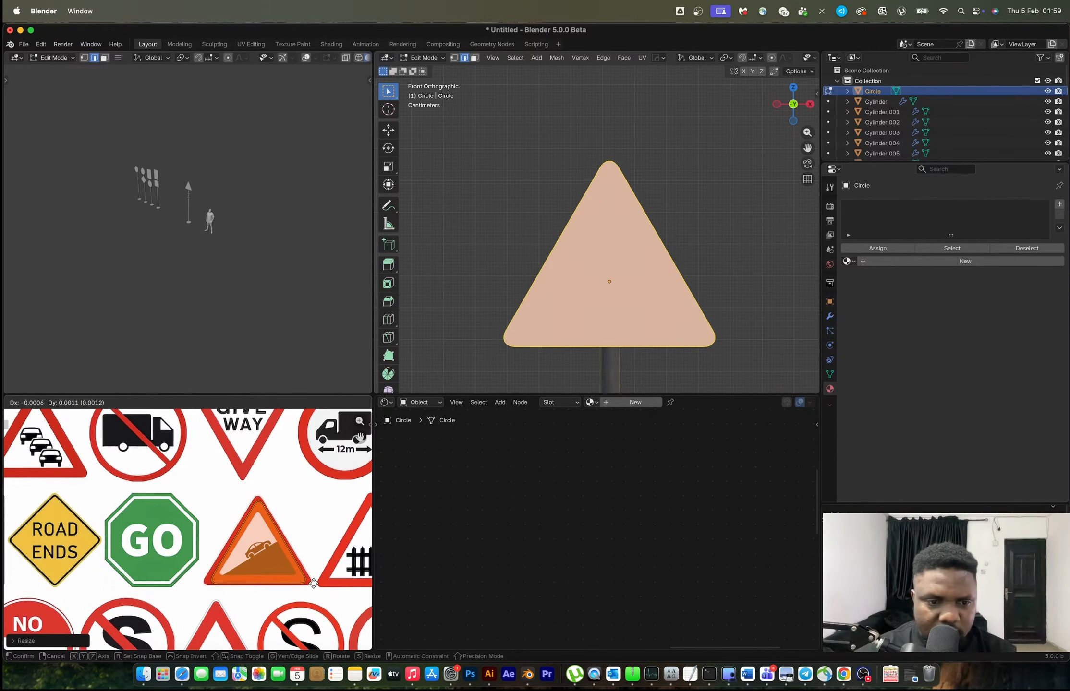
click(313, 583)
key(Tab)
Step: Link the ONE WAY sign's materials to the triangular plate and inspect its textured face
scroll(557, 318, down, 11)
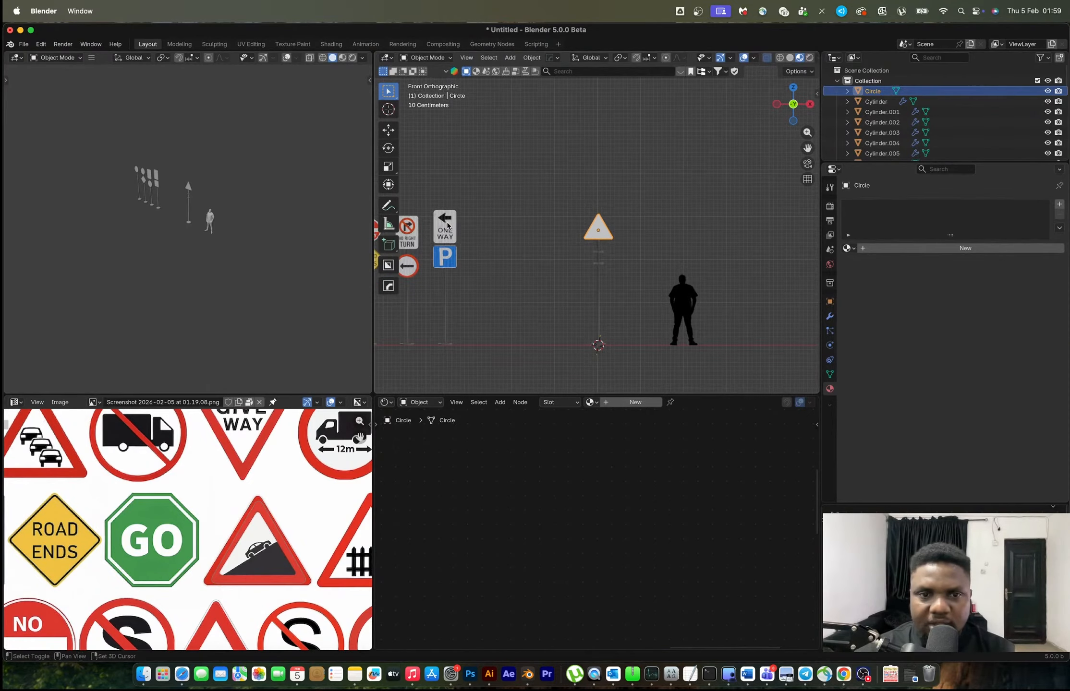
shift+click(448, 225)
key(ctrl+l)
click(448, 224)
click(628, 213)
scroll(629, 213, up, 11)
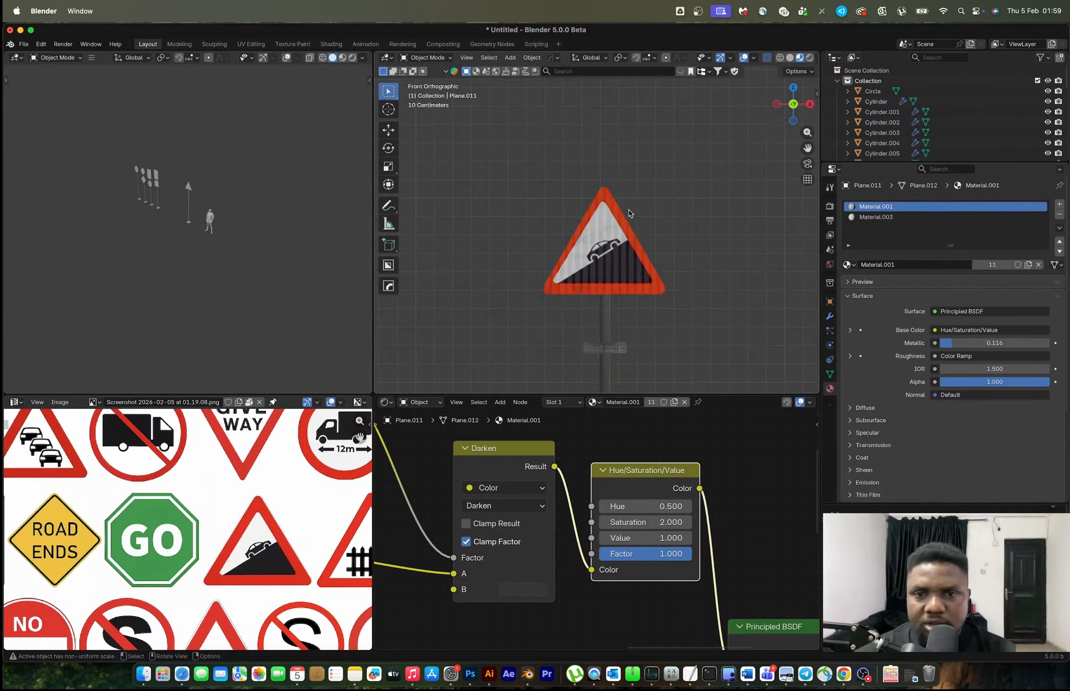
click(636, 262)
mouse_move(635, 262)
middle_down()
mouse_move(739, 269)
mouse_move(590, 266)
mouse_move(622, 271)
middle_up()
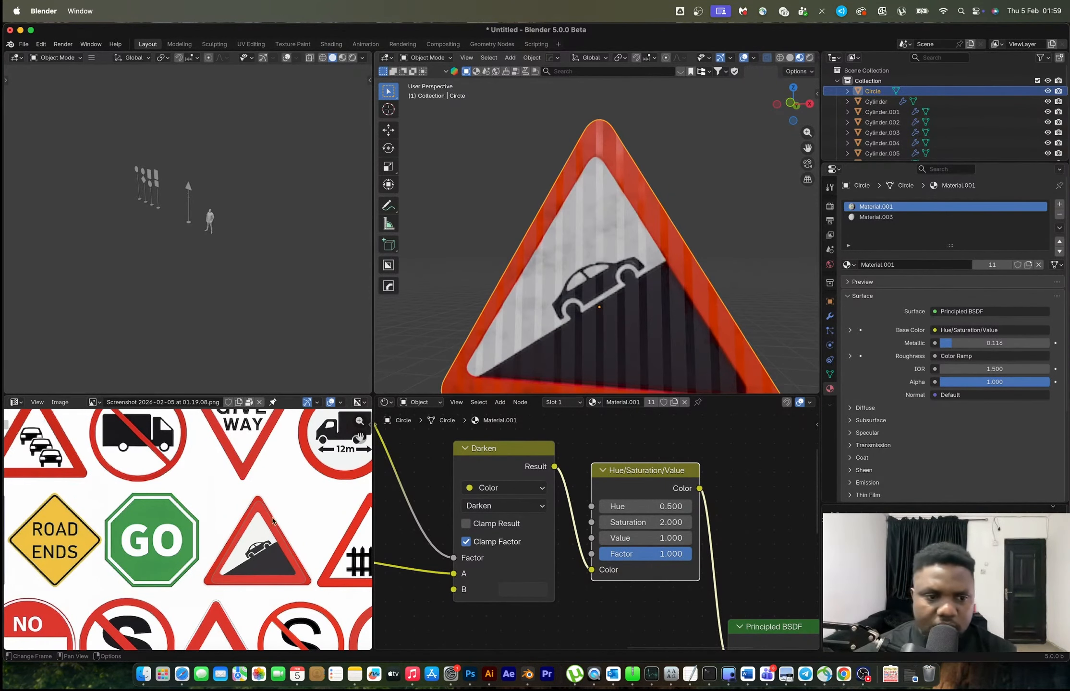
Step: Snap the 3D cursor to the pole between the two clamps and add an eight-sided circle there, rotated 90° about X
scroll(272, 520, down, 5)
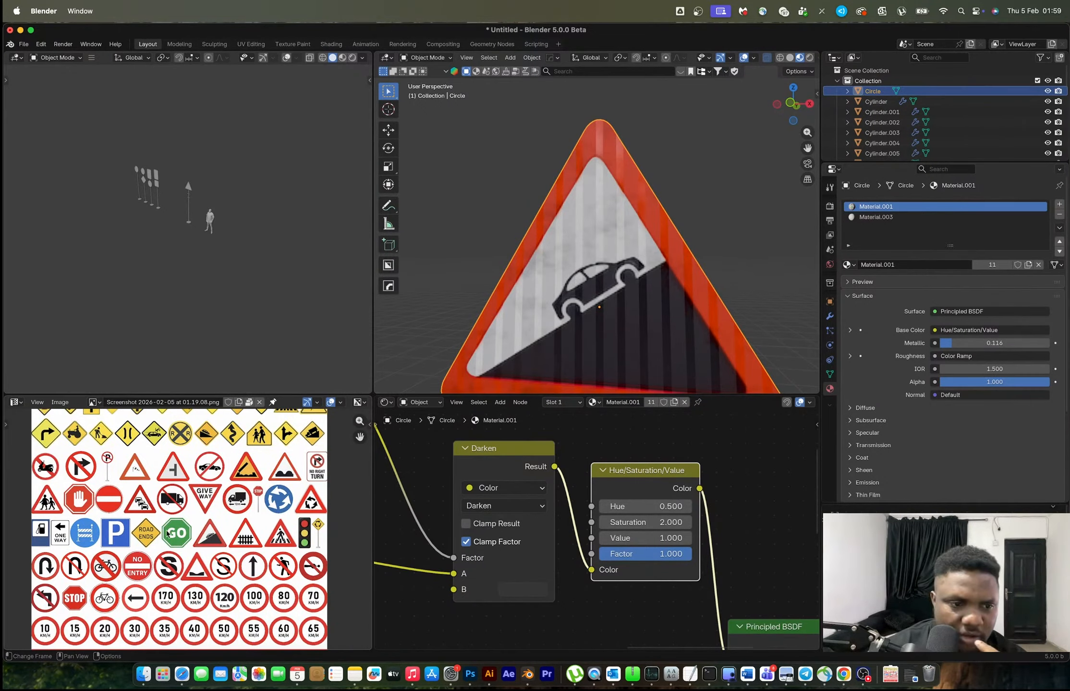
scroll(170, 546, up, 1)
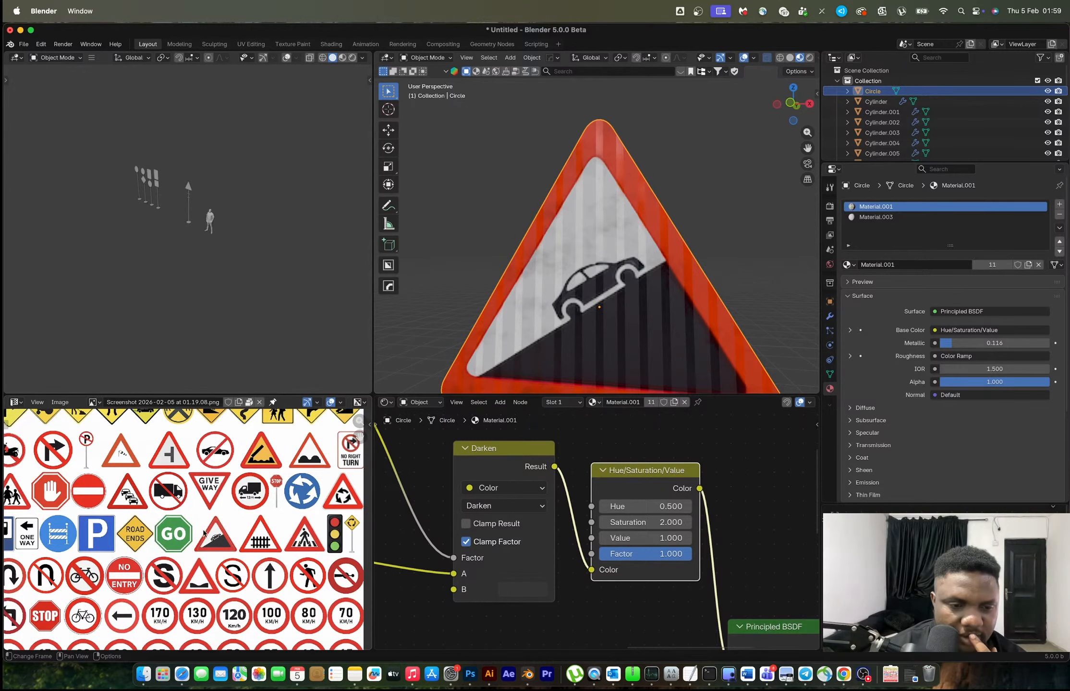
scroll(589, 298, down, 5)
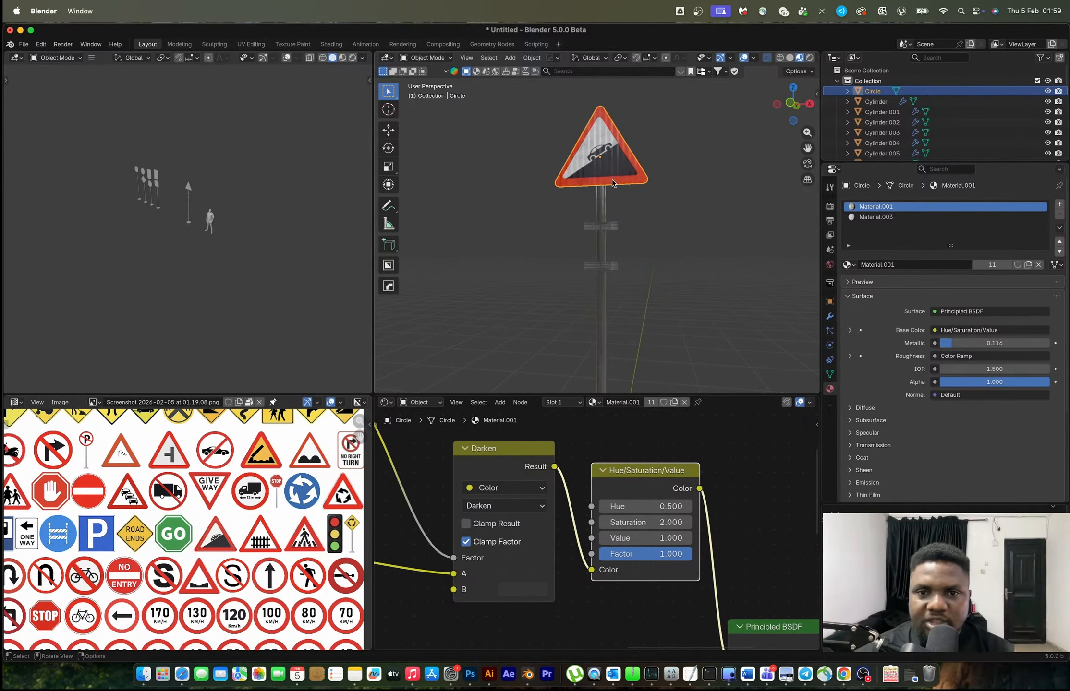
key(shift+s)
click(624, 276)
key(shift+a)
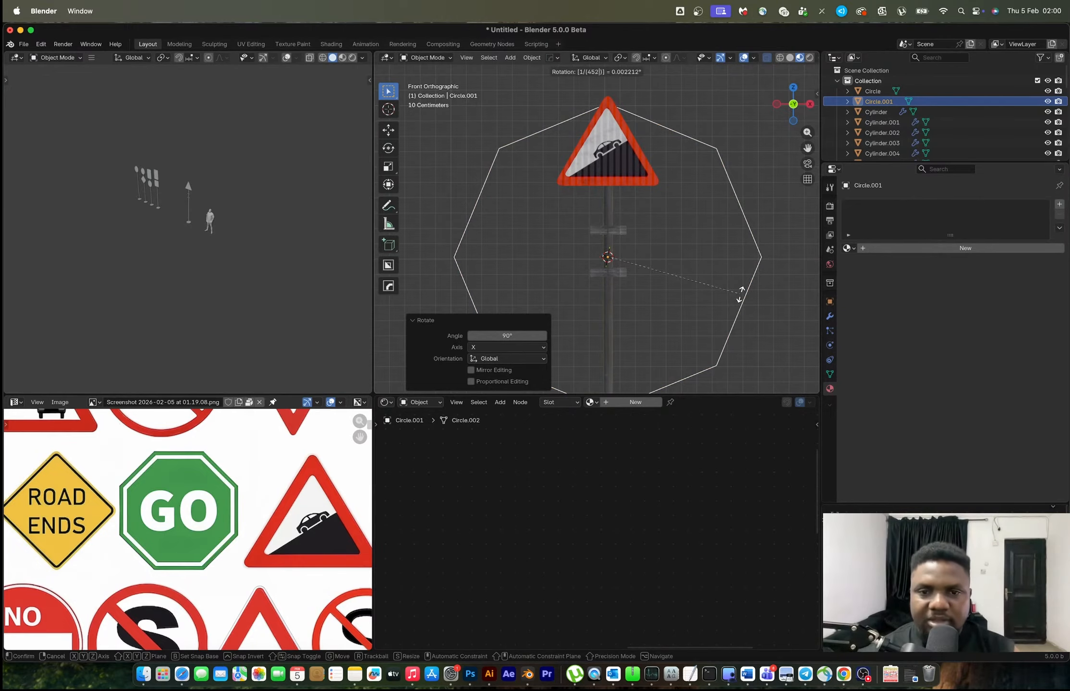
click(741, 295)
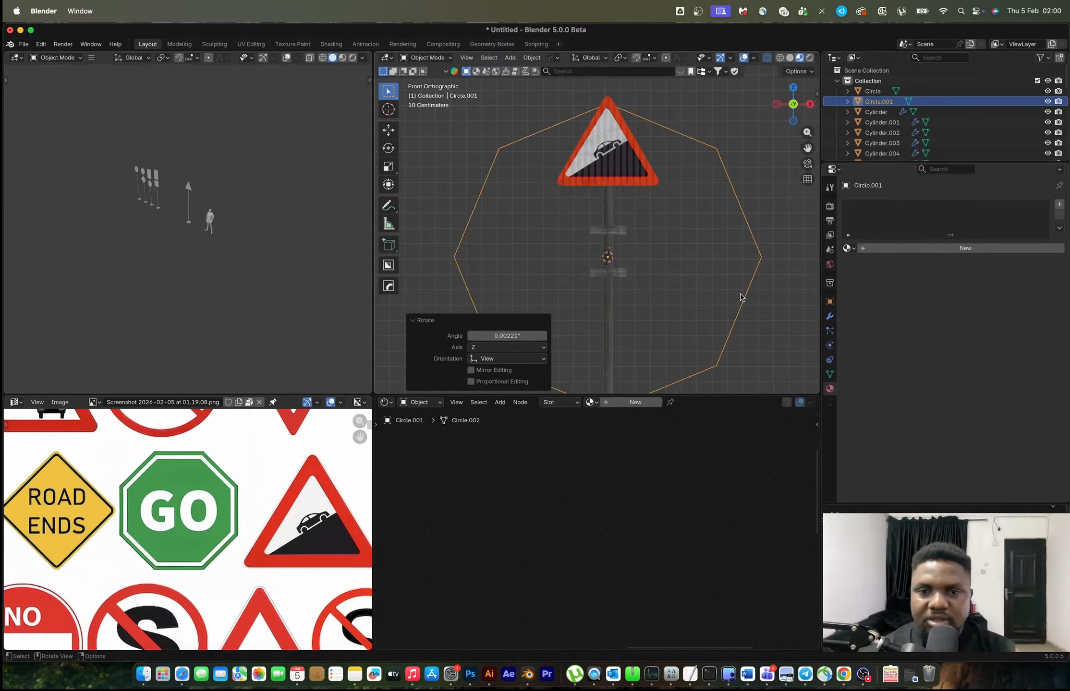
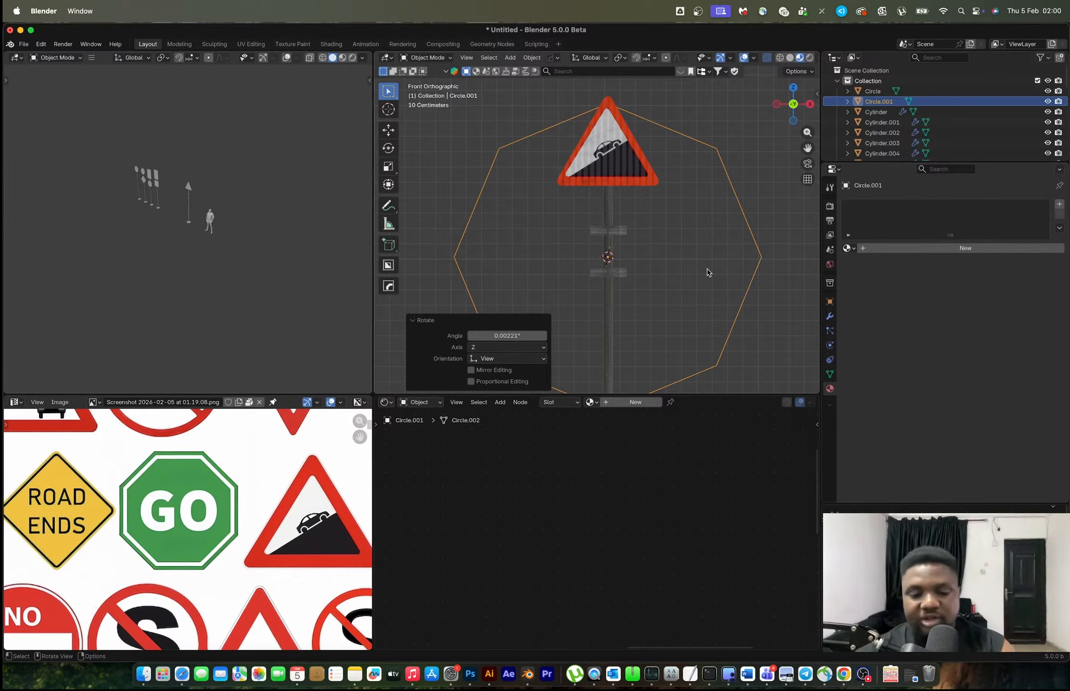
Step: Rotate the octagon 22.5° in the front view so its edges sit flat, and fill it with a face
text(r22.5)
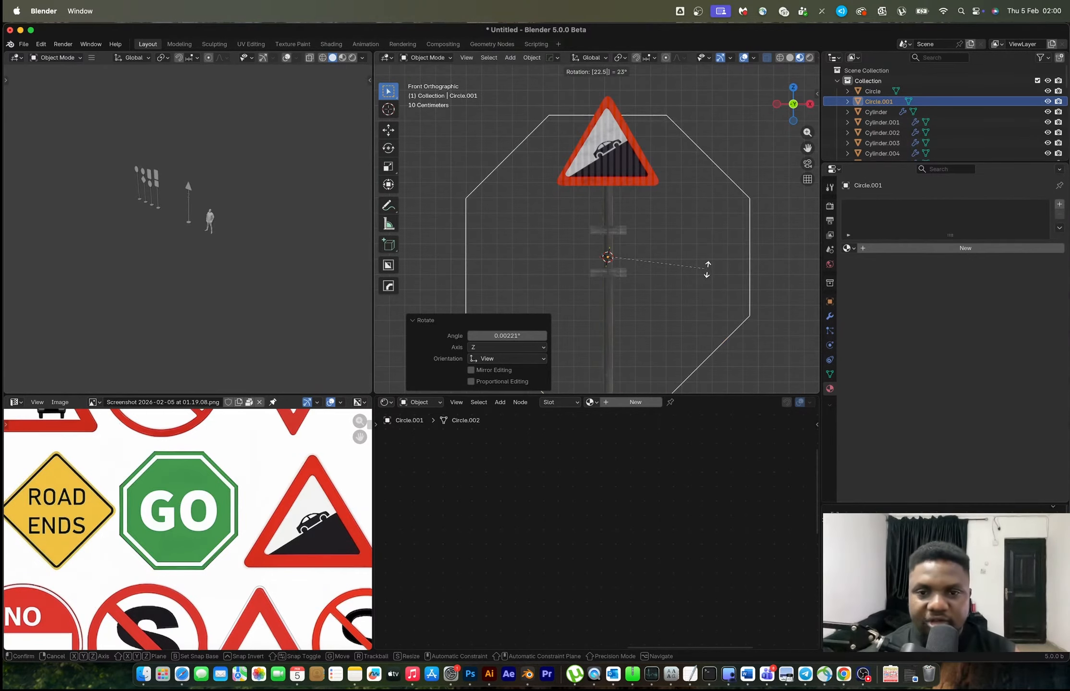
key(Return)
key(Tab)
key(f)
key(Tab)
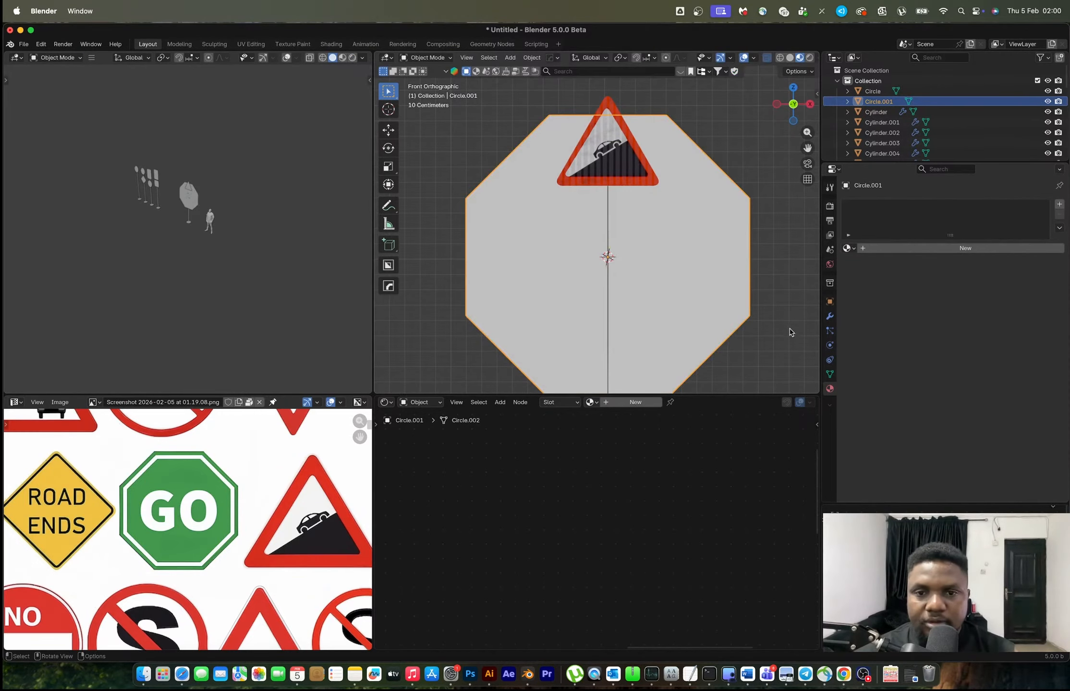
Step: Scale the octagon down to sign size and extrude its face slightly to give the plate a thin thickness
key(s)
click(673, 295)
middle_drag(673, 296, 695, 234)
key(Tab)
key(e)
click(581, 235)
key(Tab)
Step: Unwrap the octagonal plate from the front view using Project from View
click(789, 109)
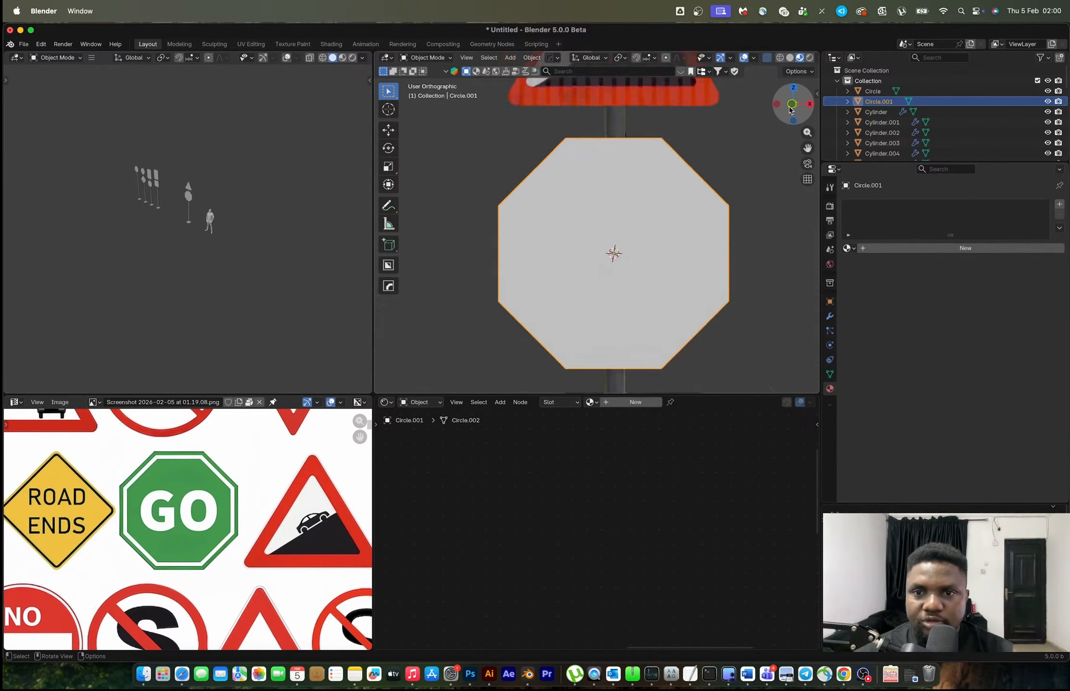
key(Tab)
key(u)
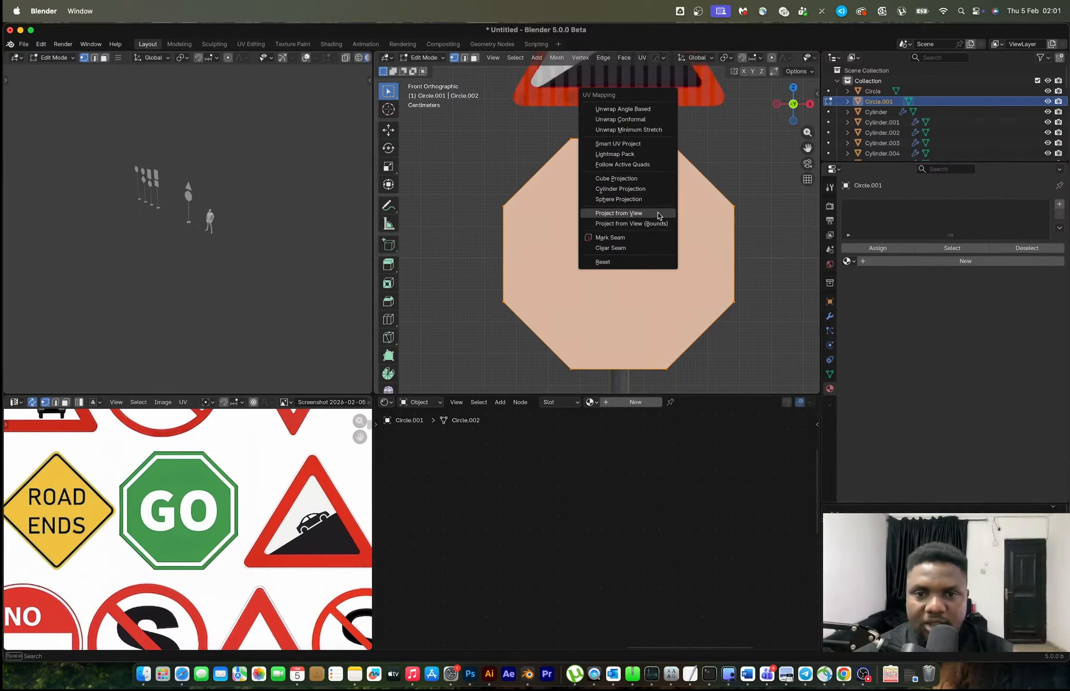
click(659, 216)
Step: Shrink the octagon's UV island and move it onto the green GO sign in the image
scroll(219, 549, down, 4)
key(s)
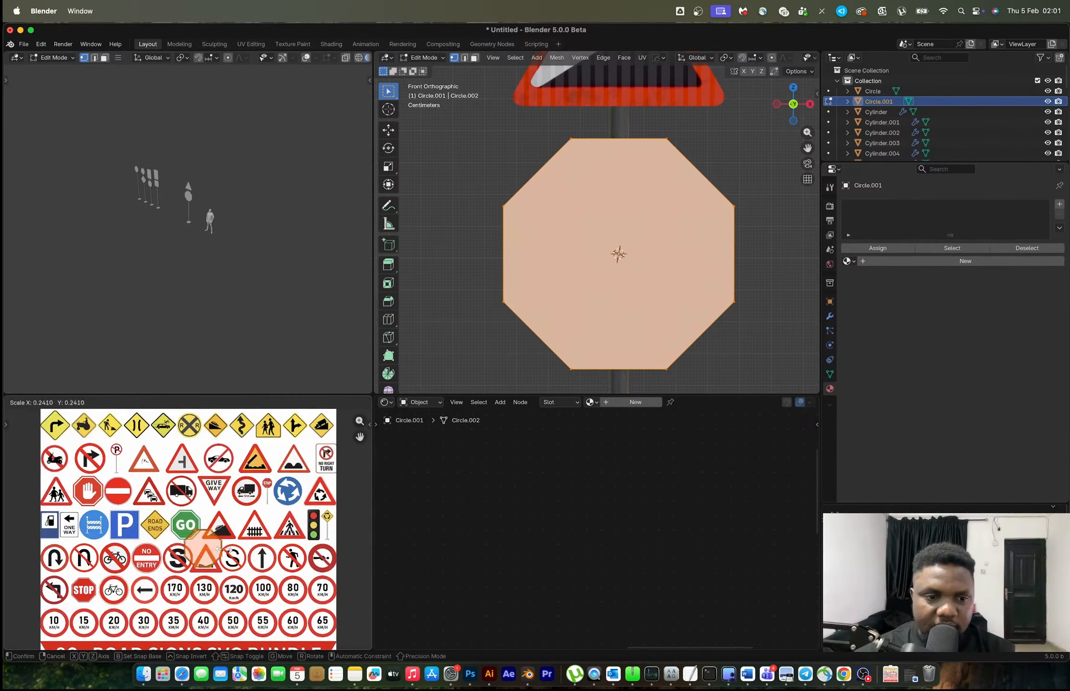
click(211, 550)
key(g)
click(186, 541)
Step: Refine the octagon's UV scale and position to match the GO sign's outer border, and leave Edit Mode
scroll(186, 541, up, 5)
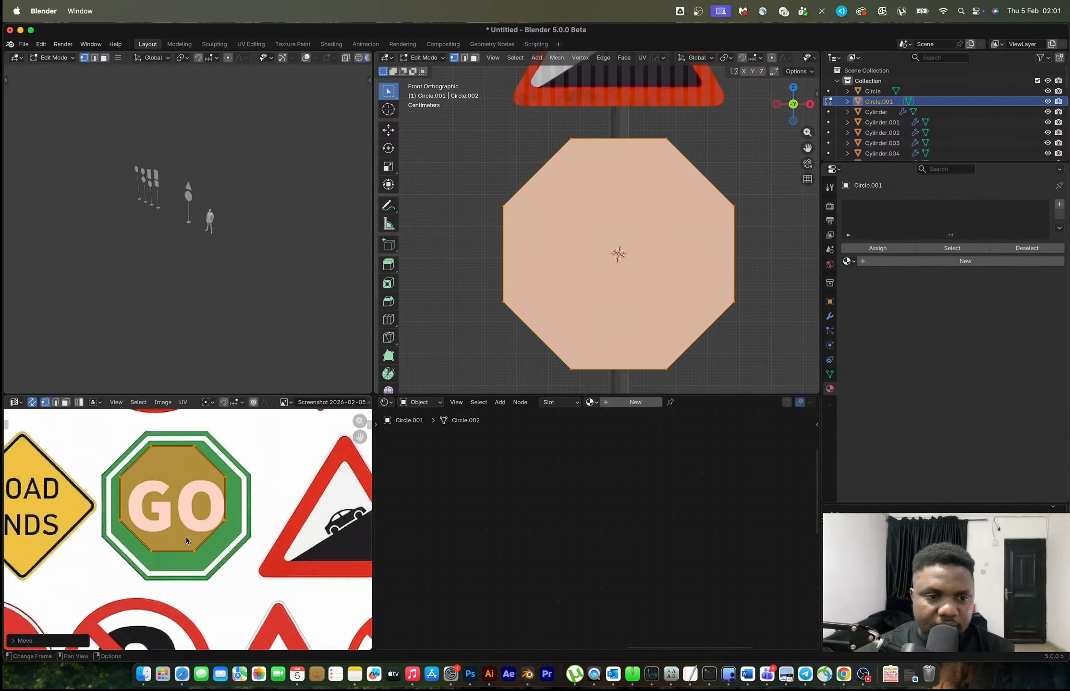
scroll(187, 541, up, 2)
key(s)
click(251, 567)
key(g)
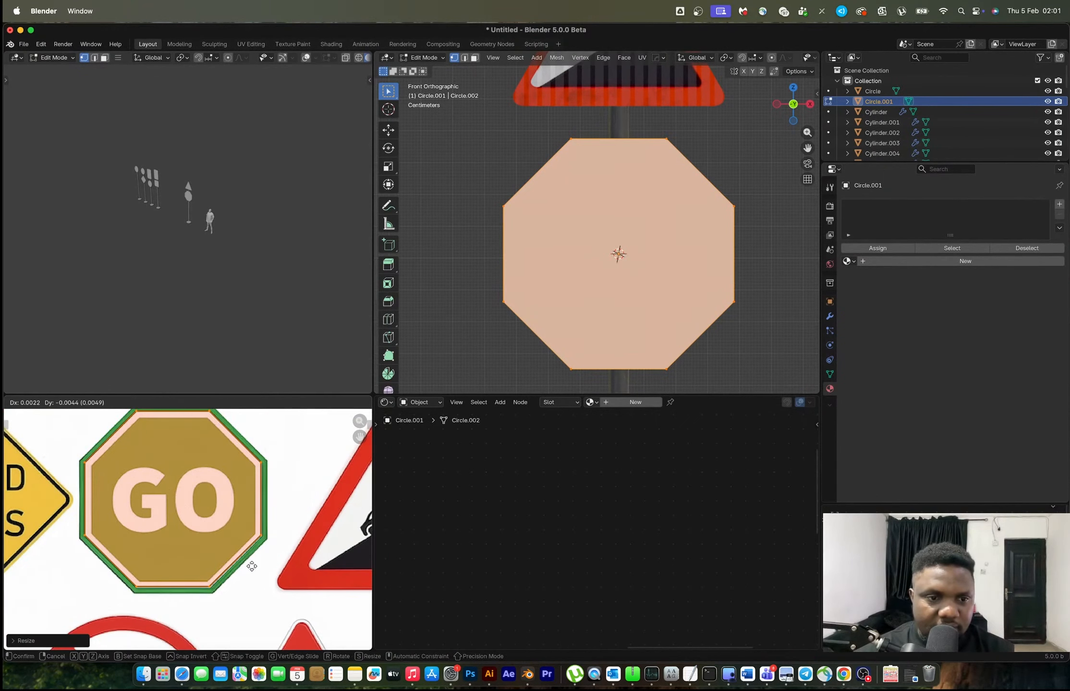
click(251, 566)
scroll(259, 574, up, 2)
key(s)
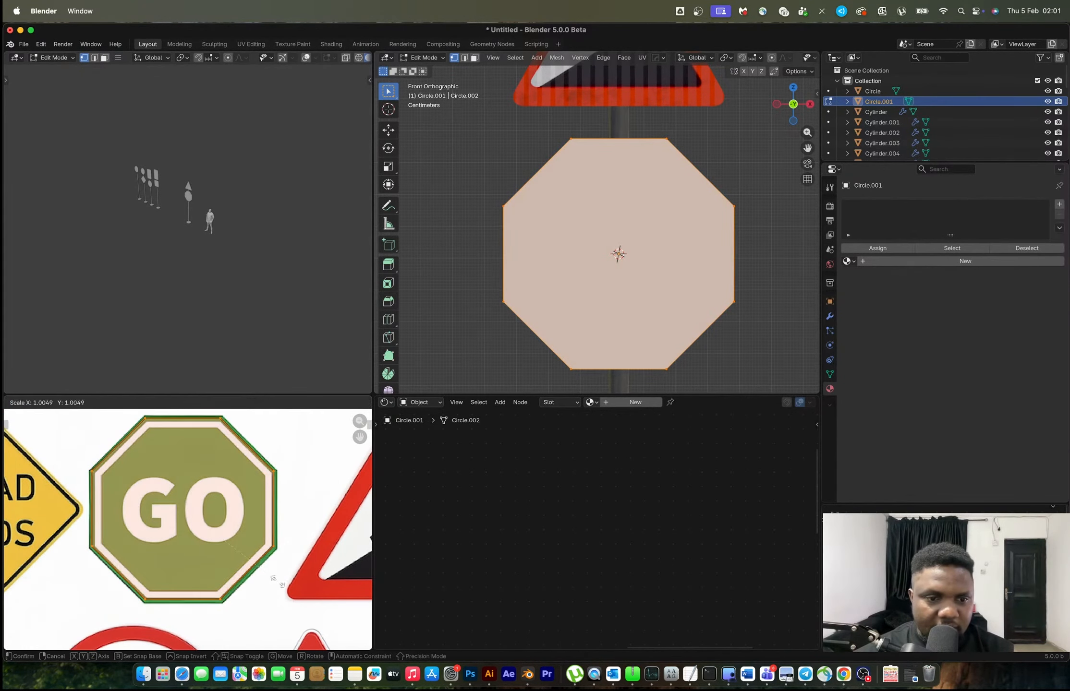
click(290, 589)
key(Tab)
Step: Link the triangular sign's materials to the octagonal plate
scroll(619, 158, down, 4)
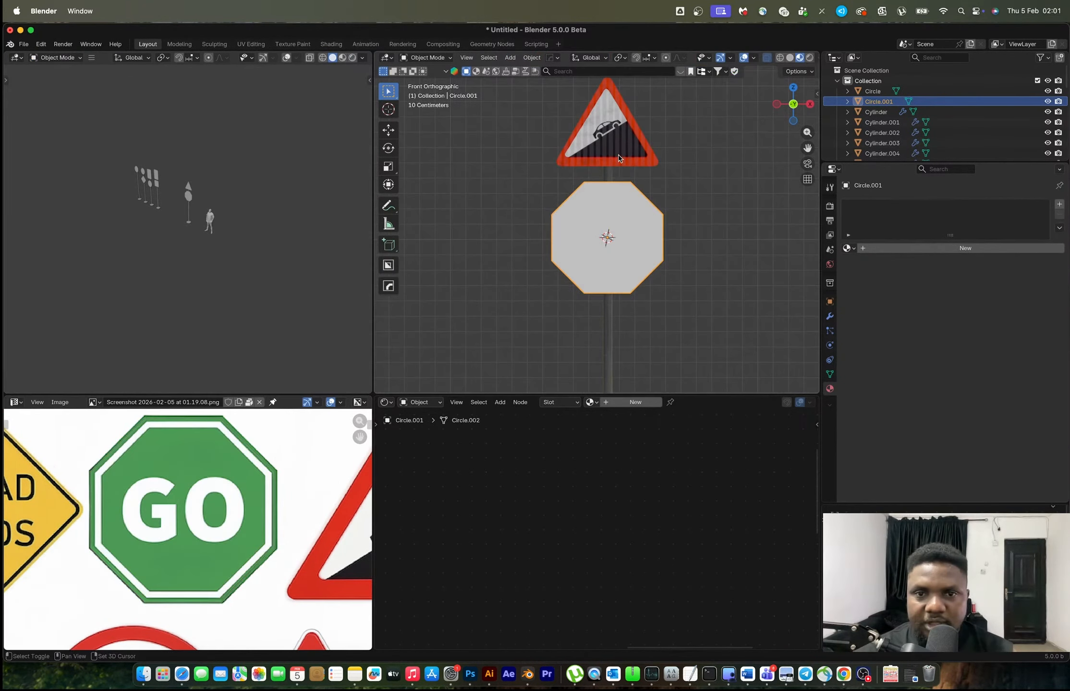
shift+click(619, 159)
key(ctrl+l)
key(m)
click(731, 165)
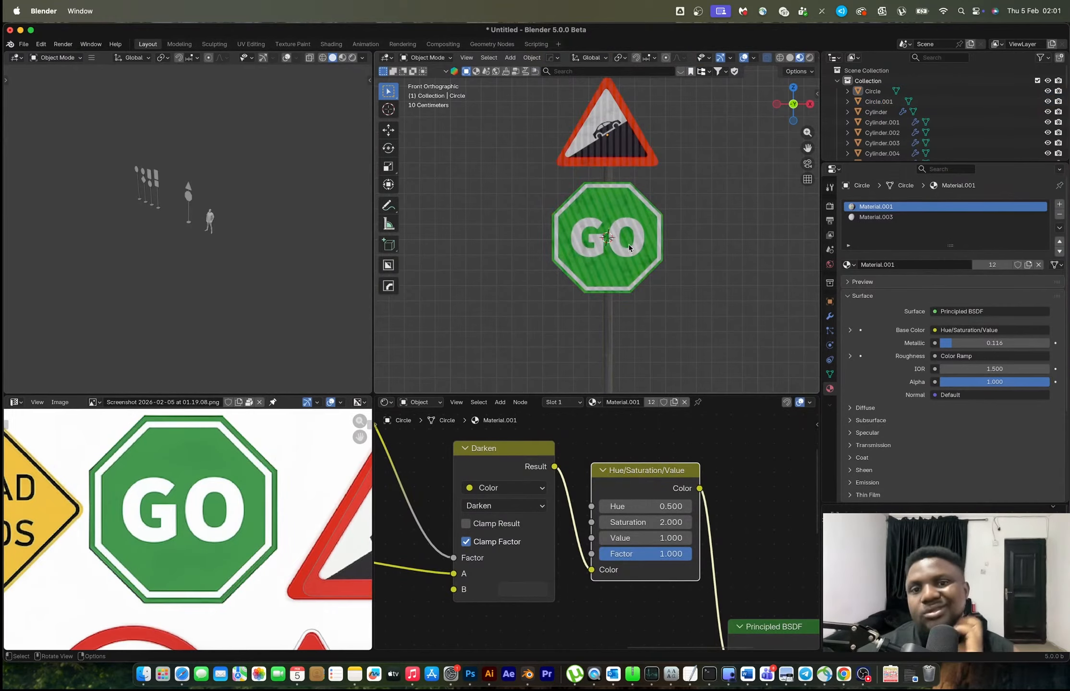
Step: Duplicate the whole triangle-and-octagon pole assembly and place the copy about 7.21 m along negative X, at the end of the sign row
middle_drag(629, 247, 616, 261)
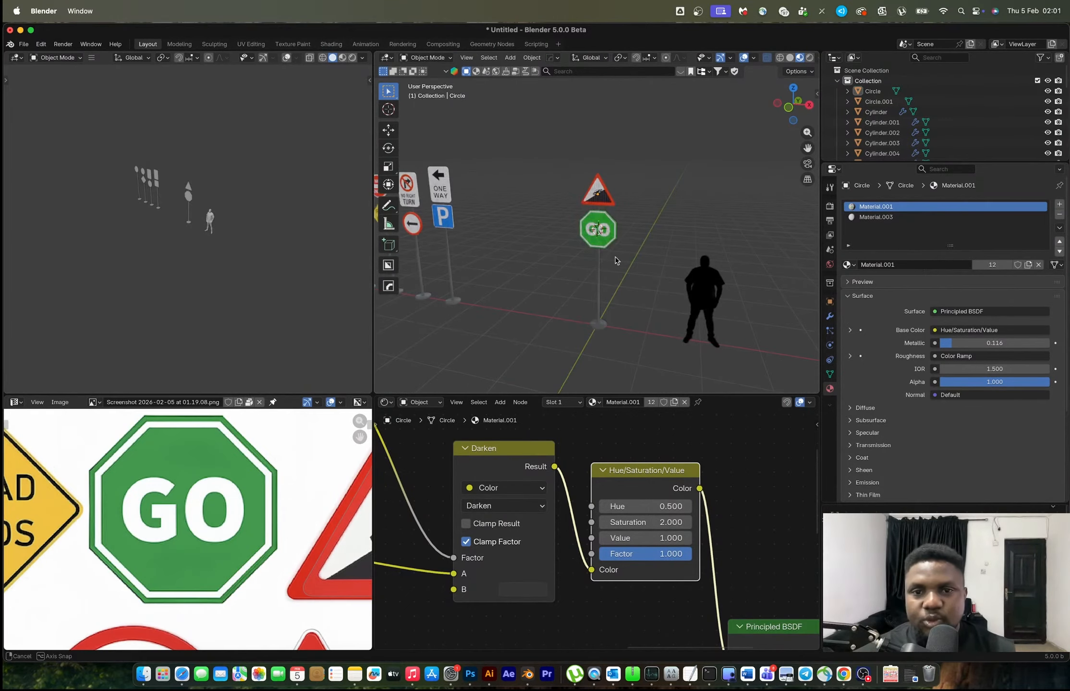
scroll(570, 176, down, 3)
drag(570, 176, 620, 270)
key(shift+d)
key(x)
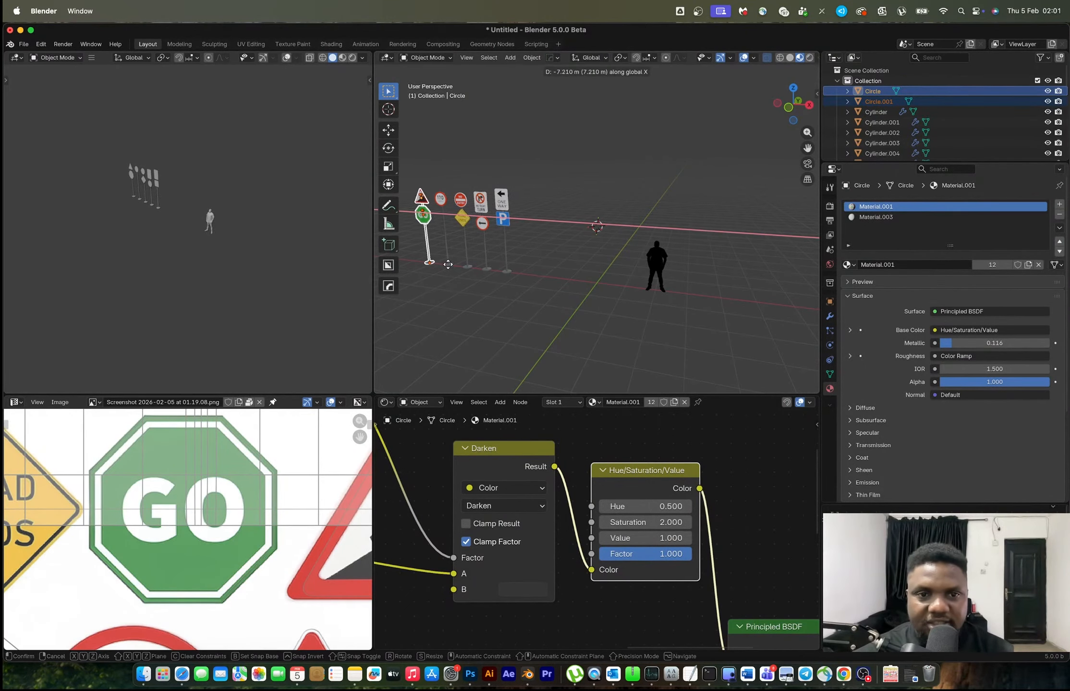
click(447, 265)
Step: Move the original triangle's UV island onto the GIVE WAY sign and rotate it 180° to match the inverted shape
click(593, 208)
key(Tab)
scroll(181, 545, up, 5)
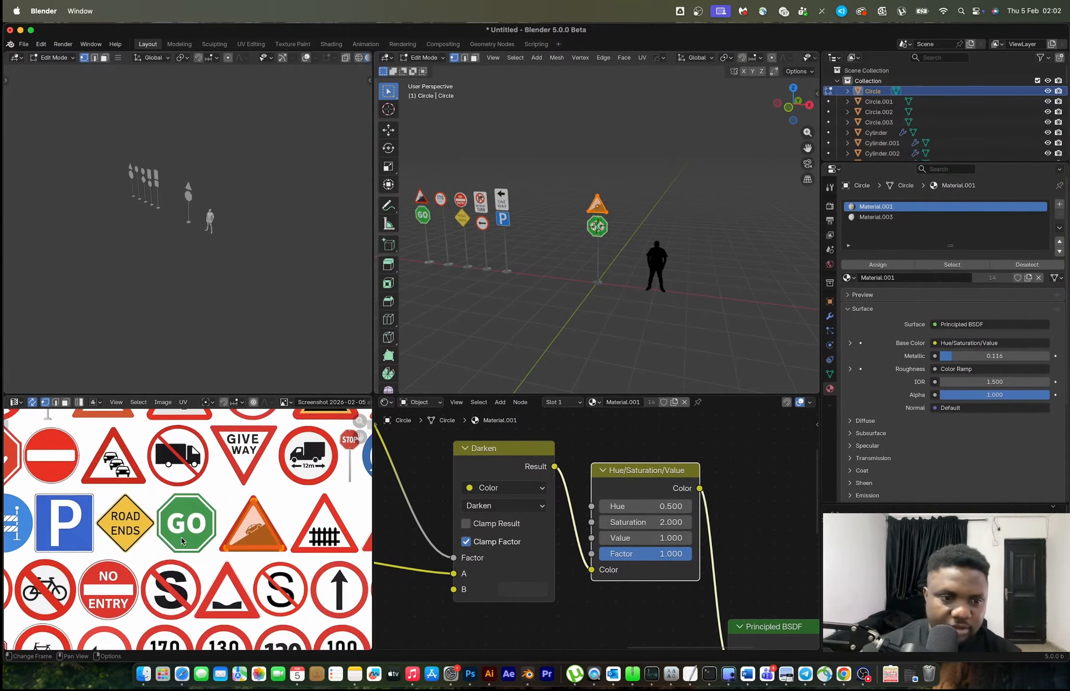
key(g)
click(260, 461)
text(r180)
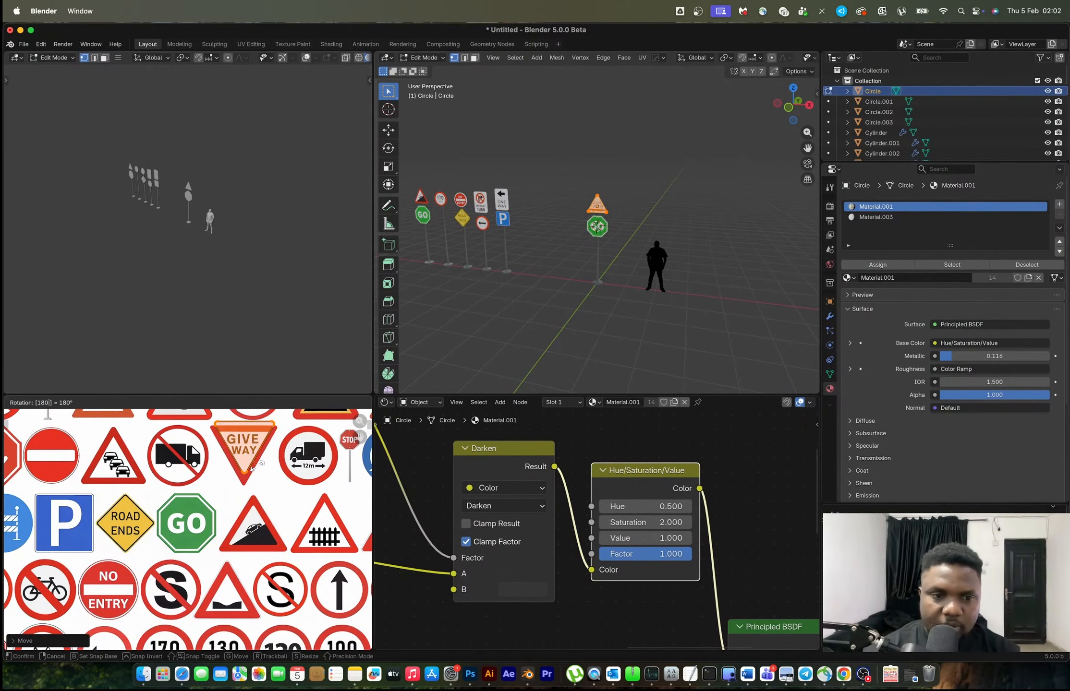
key(Return)
scroll(257, 469, up, 3)
click(596, 281)
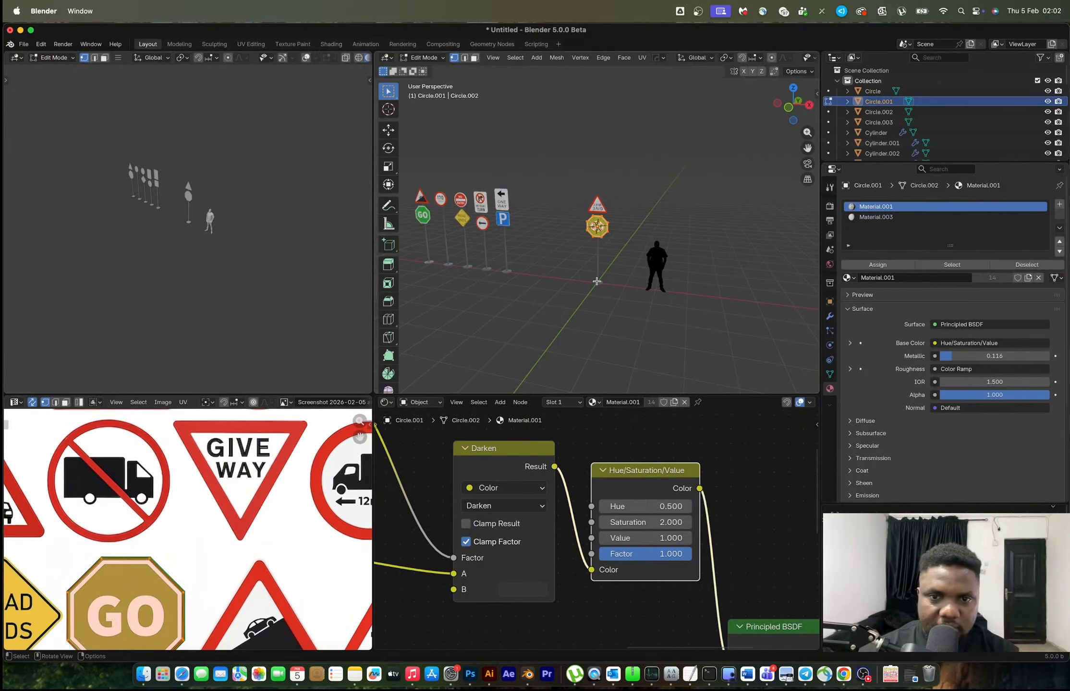
scroll(241, 558, down, 6)
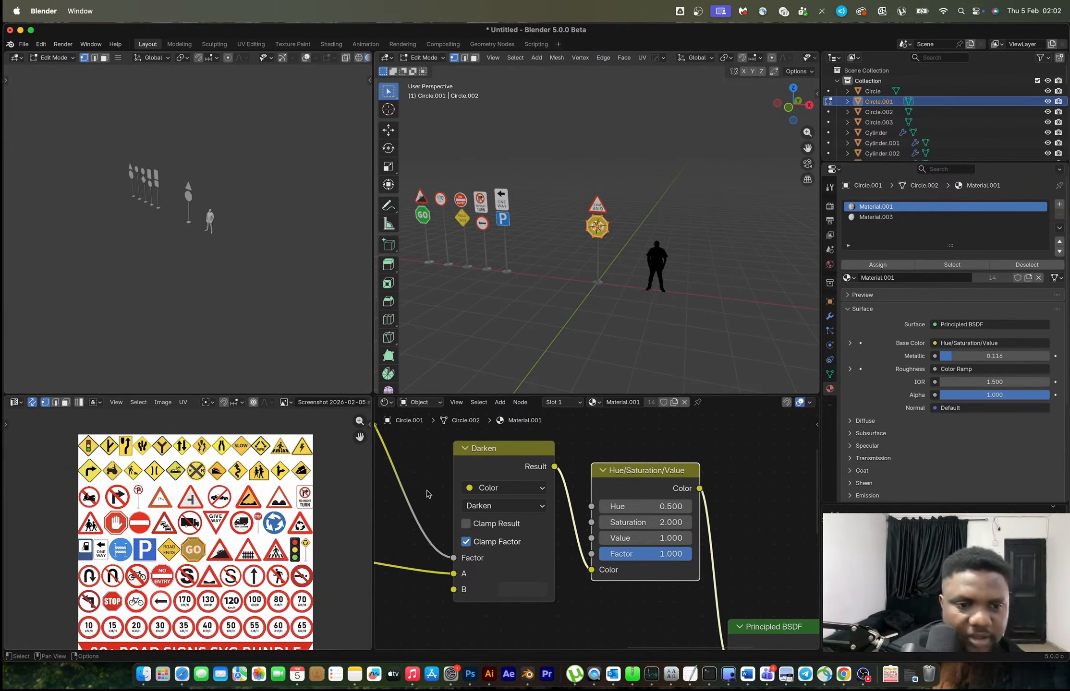
Step: Rotate the GIVE WAY triangle 180° about the Y axis and place it below the octagonal plate
key(Tab)
scroll(612, 231, up, 5)
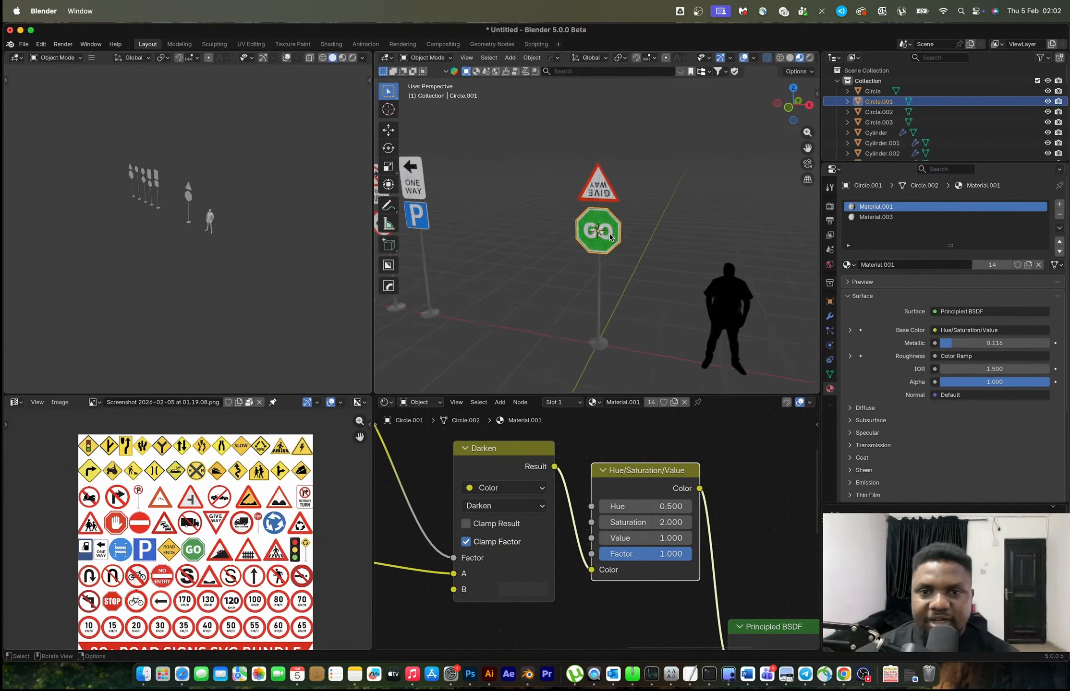
click(608, 184)
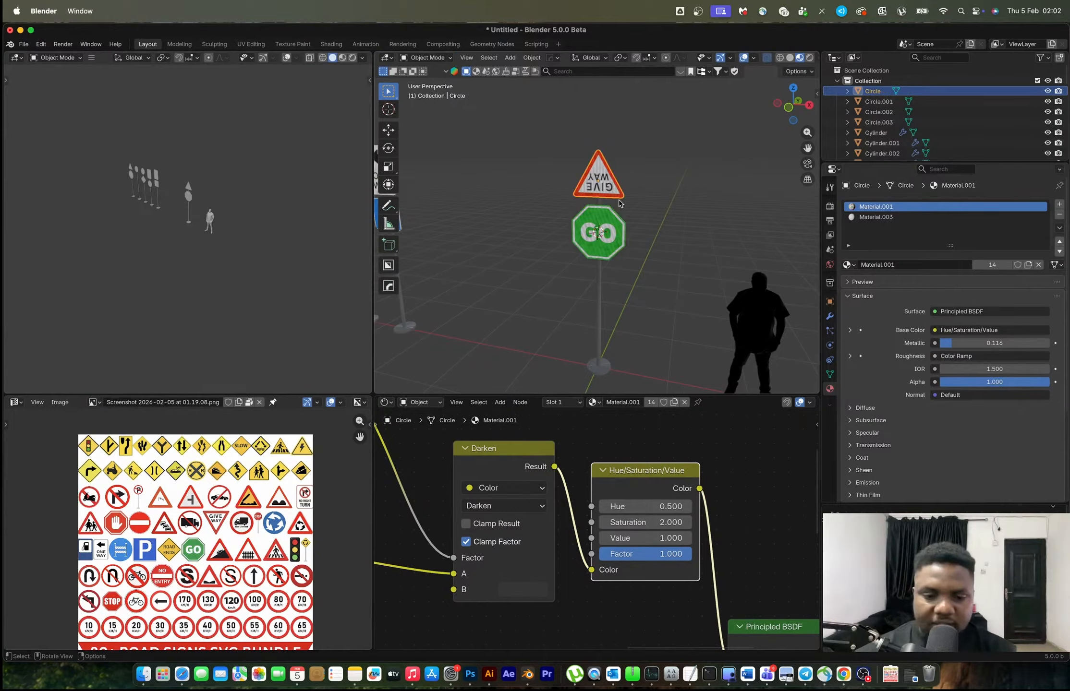
text(rxy180)
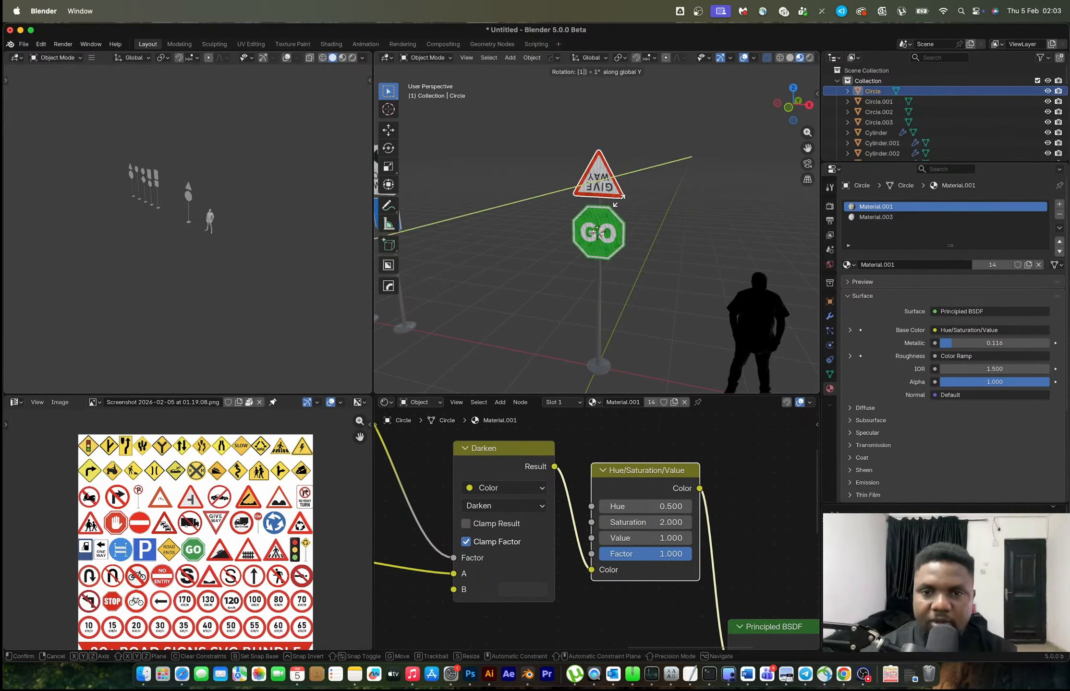
key(Return)
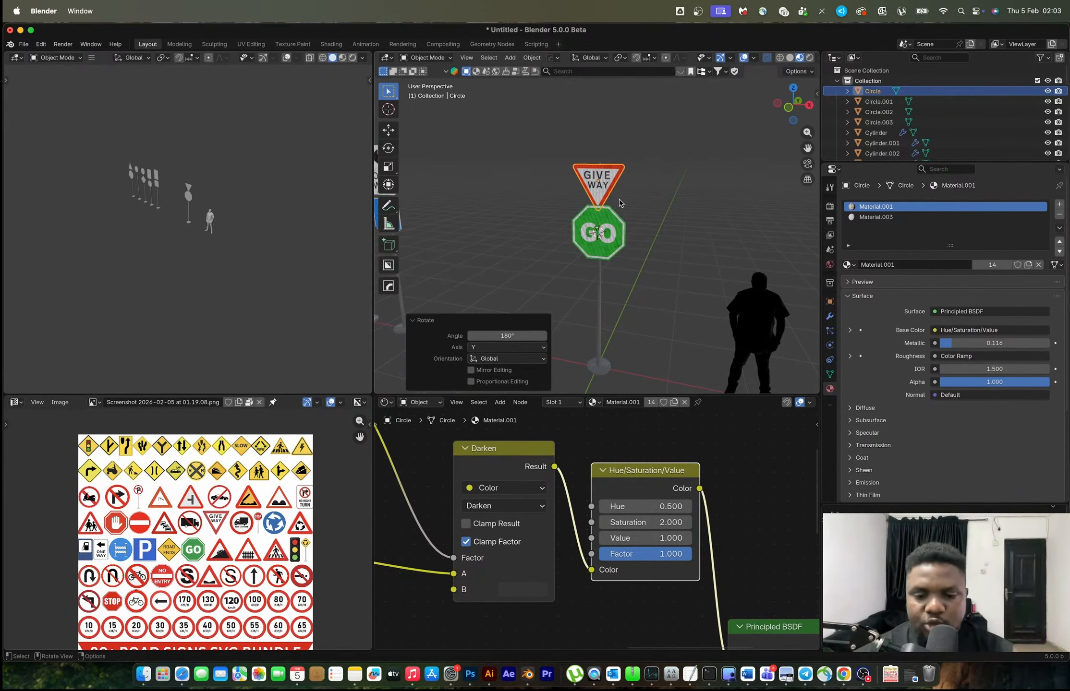
key(r)
key(z)
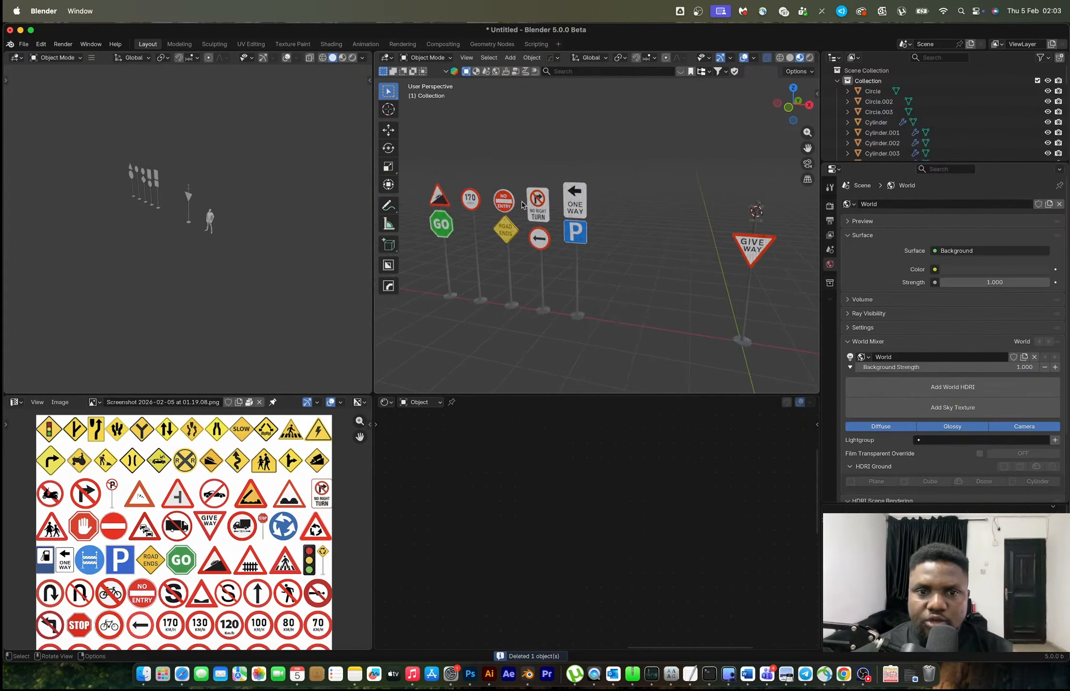
Step: Try to replace the octagon with a duplicate of the NO ENTRY plate snapped to the 3D cursor, and open its UVs
click(502, 217)
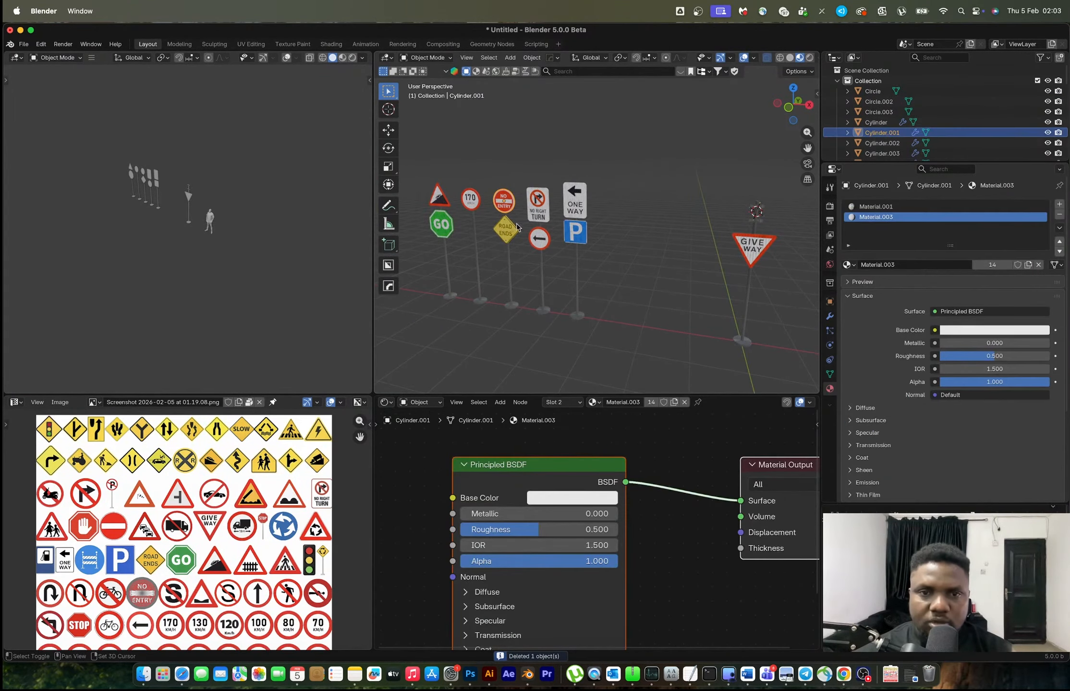
key(shift+d)
click(536, 178)
key(shift+s)
click(550, 120)
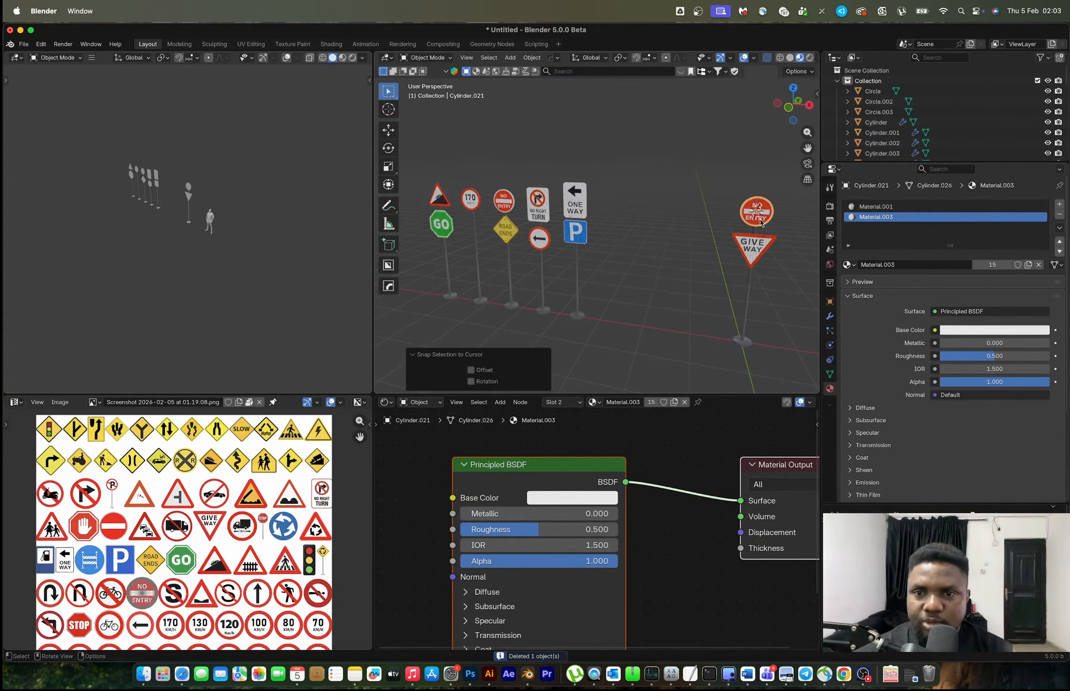
key(Tab)
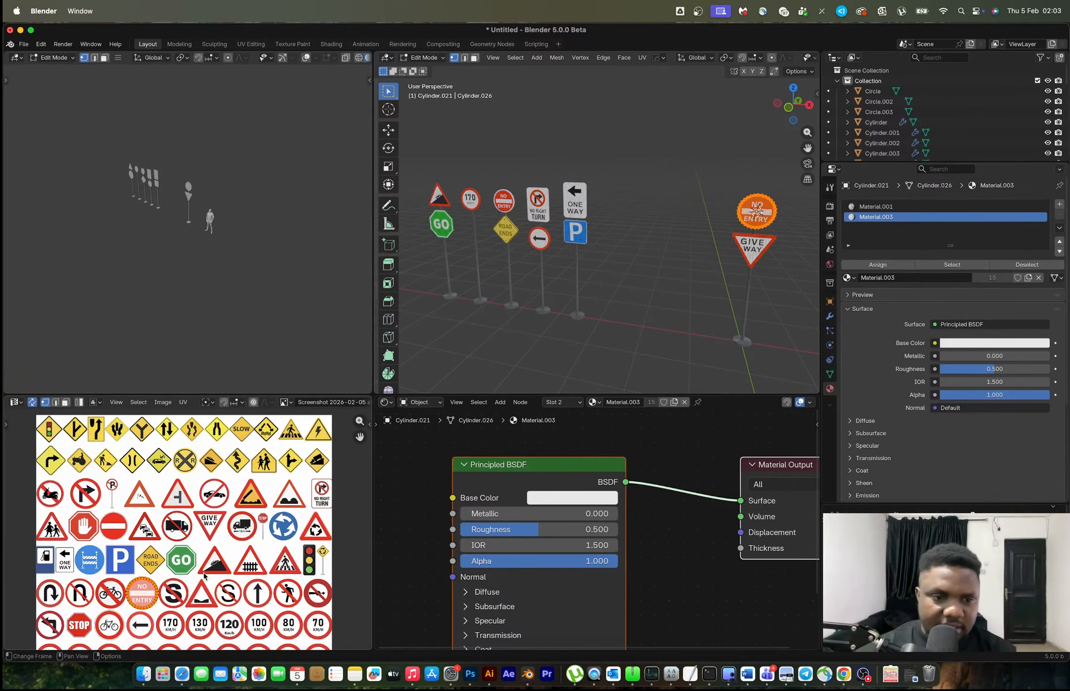
scroll(155, 593, up, 3)
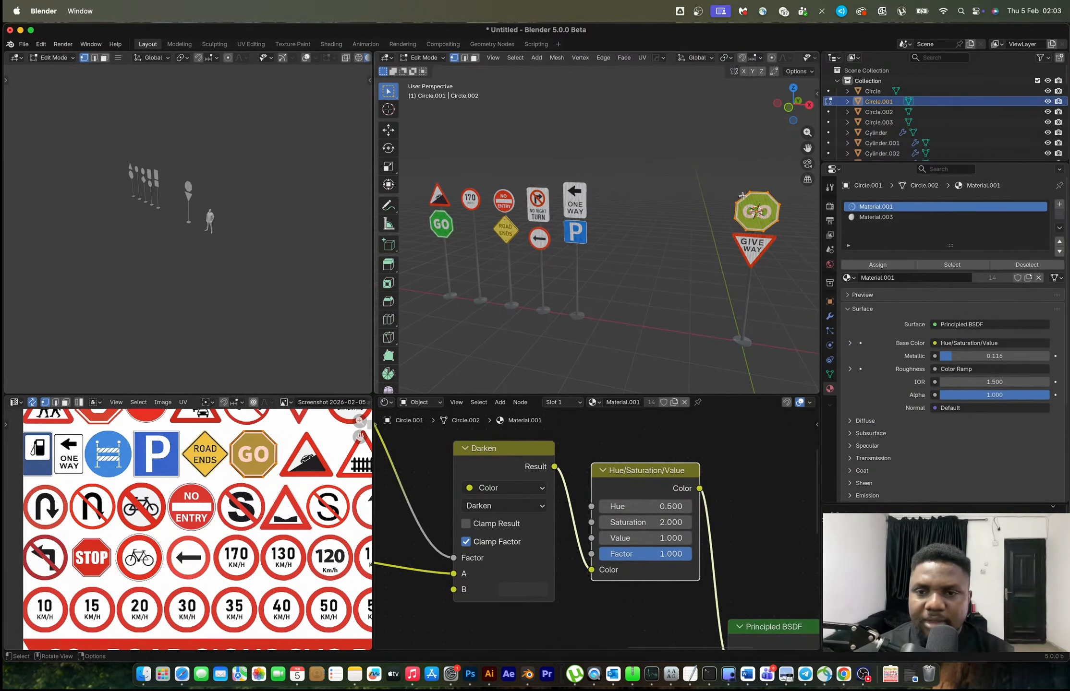
Step: Move the octagonal plate's UV island onto the STOP sign in the image and scale it to fit the sign
scroll(219, 518, down, 3)
key(g)
click(194, 511)
scroll(194, 514, up, 8)
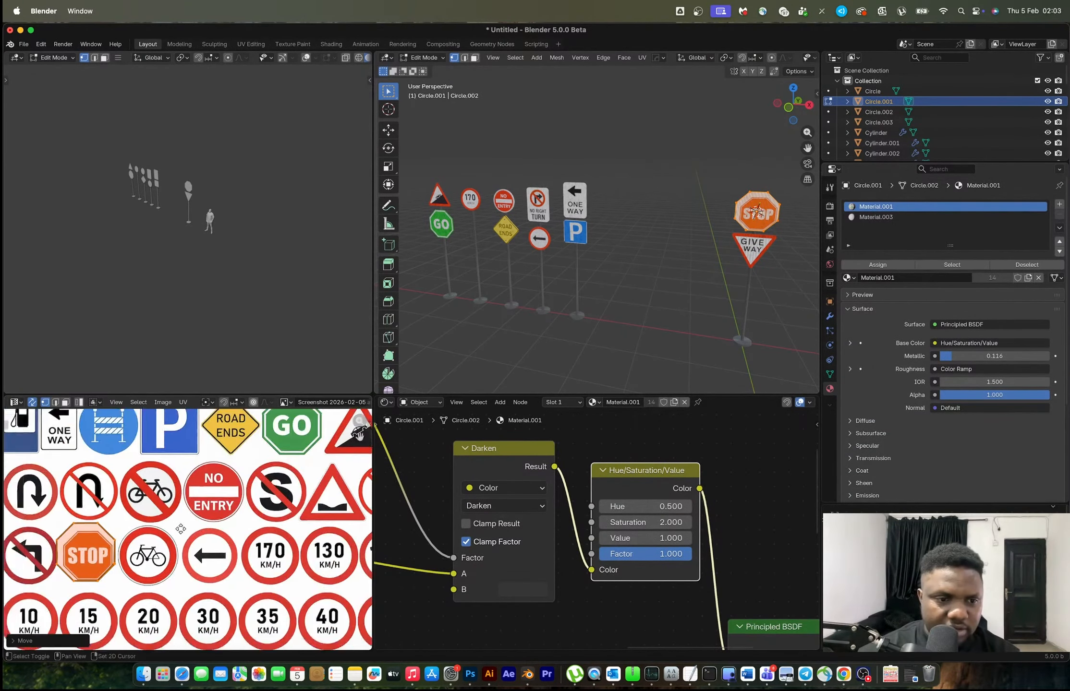
key(s)
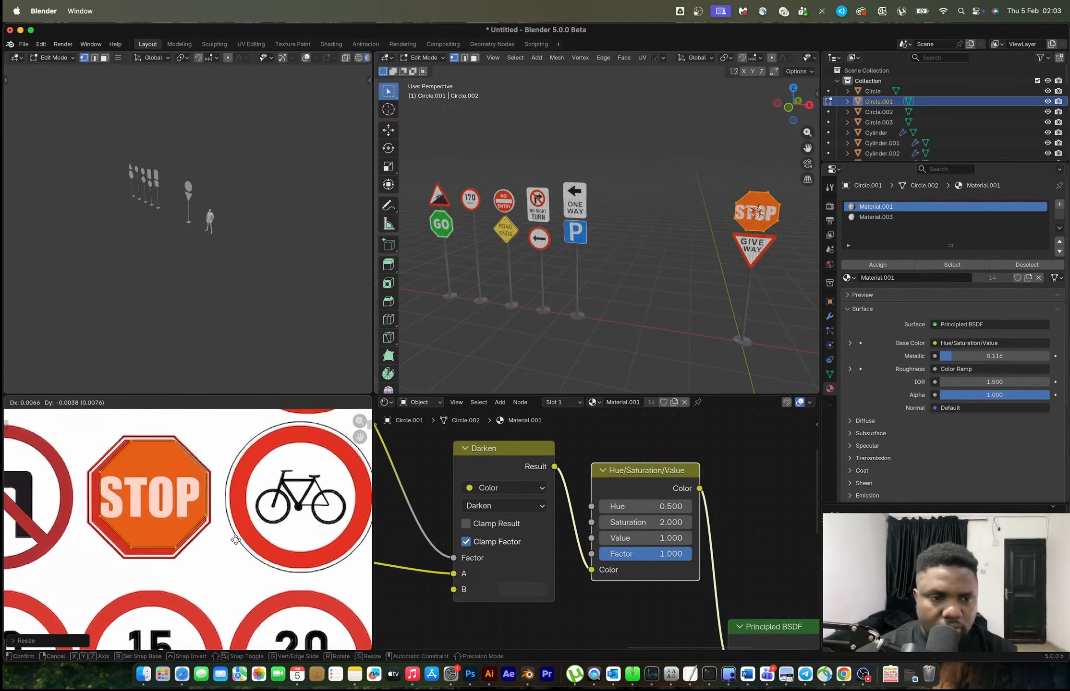
click(232, 541)
key(g)
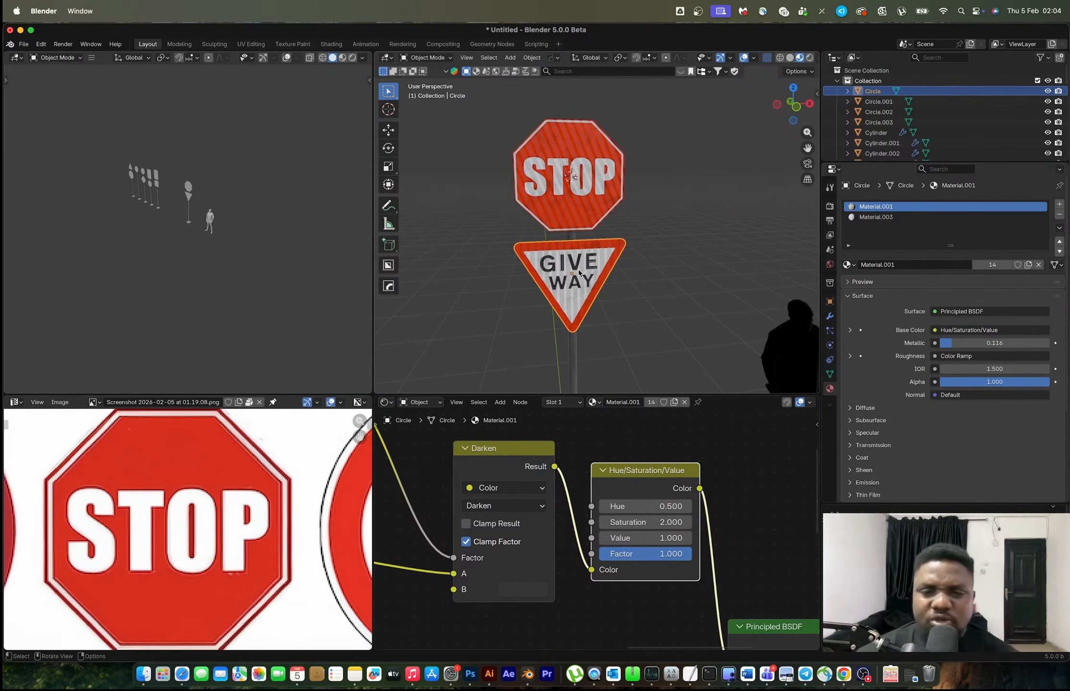
Step: Scale down the GIVE WAY triangle below the STOP plate
scroll(580, 271, down, 8)
middle_drag(579, 270, 643, 313)
scroll(541, 274, up, 7)
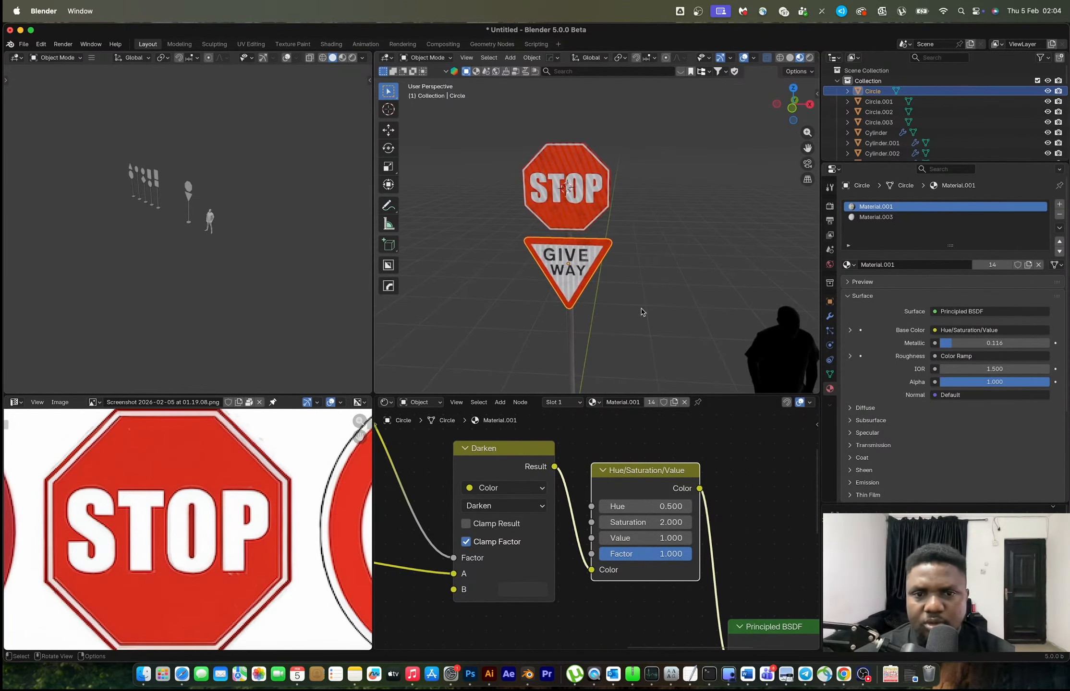
key(s)
click(613, 299)
key(a)
scroll(609, 250, down, 1)
scroll(606, 249, up, 3)
click(585, 255)
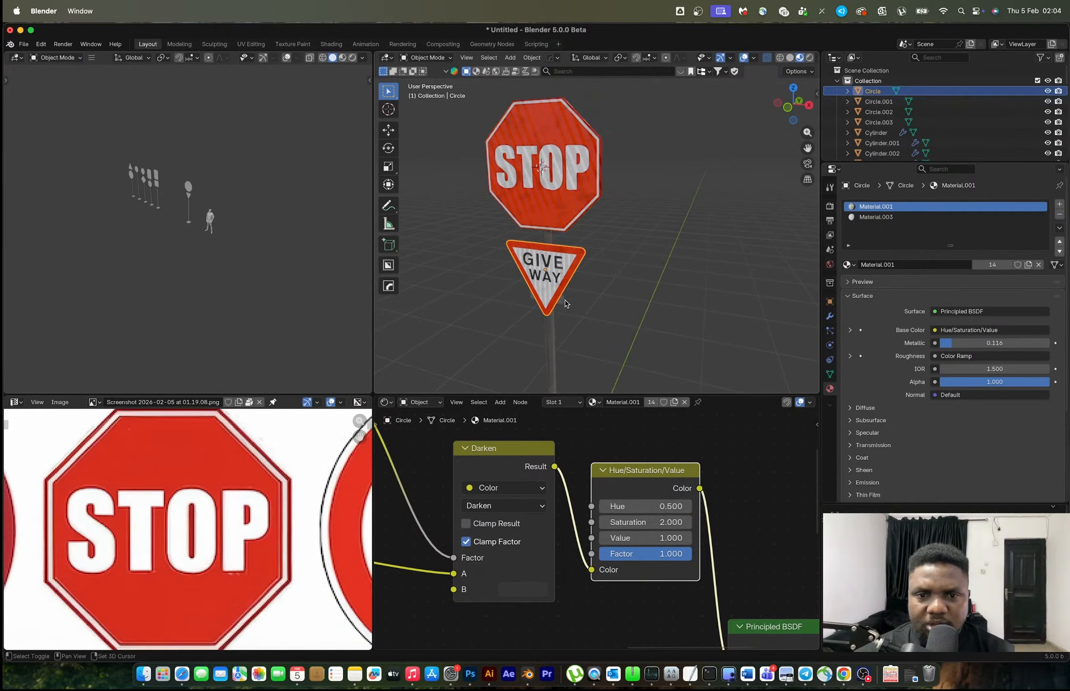
Step: Select the whole STOP and GIVE WAY pole assembly and duplicate it about 8.02 m along negative X
shift+click(564, 298)
middle_drag(563, 299, 582, 248)
click(563, 248)
key(c)
key(Escape)
scroll(563, 248, down, 5)
drag(526, 118, 606, 206)
scroll(605, 219, down, 4)
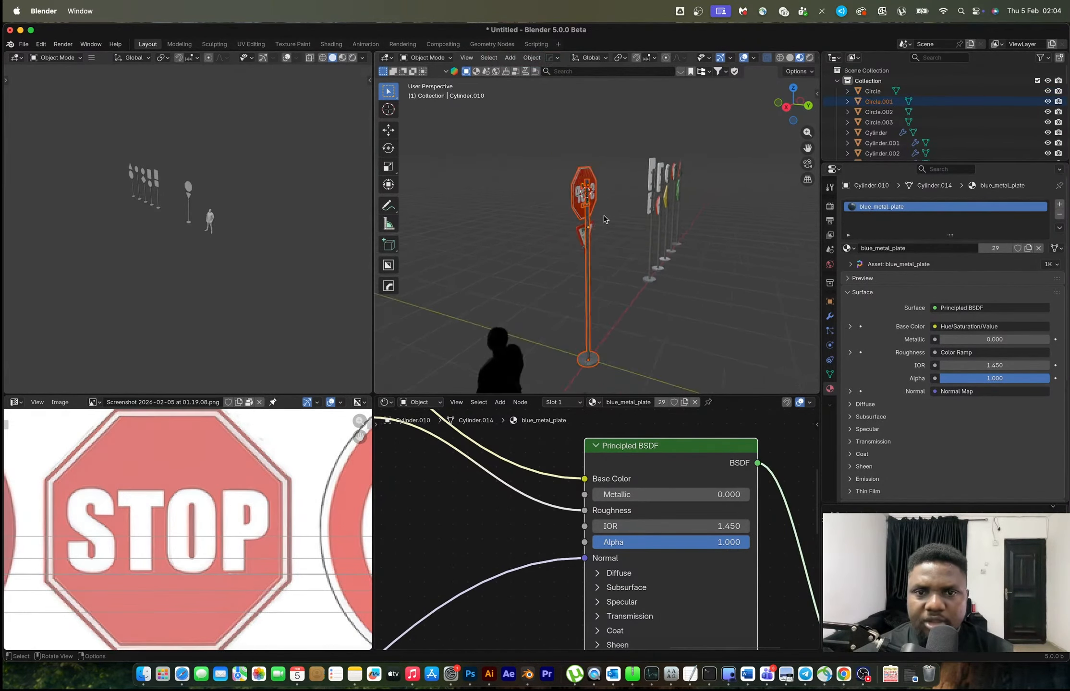
middle_drag(604, 220, 632, 261)
key(shift+d)
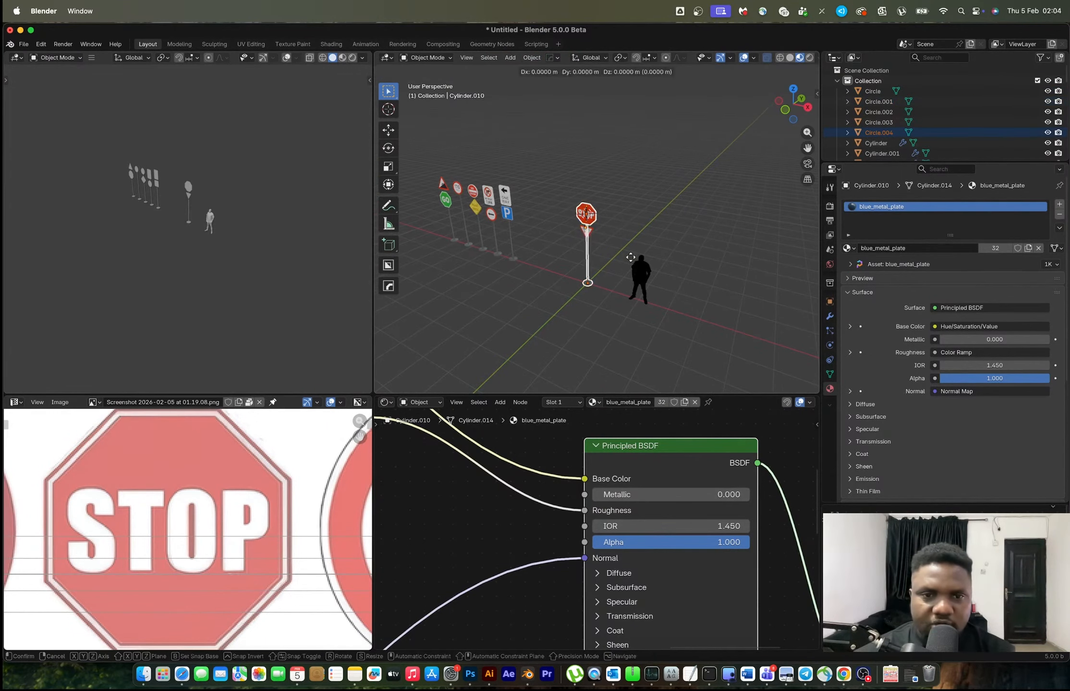
key(x)
click(572, 260)
Step: Snap the 3D cursor to the original GIVE WAY triangle and delete the triangle
key(KP_Decimal)
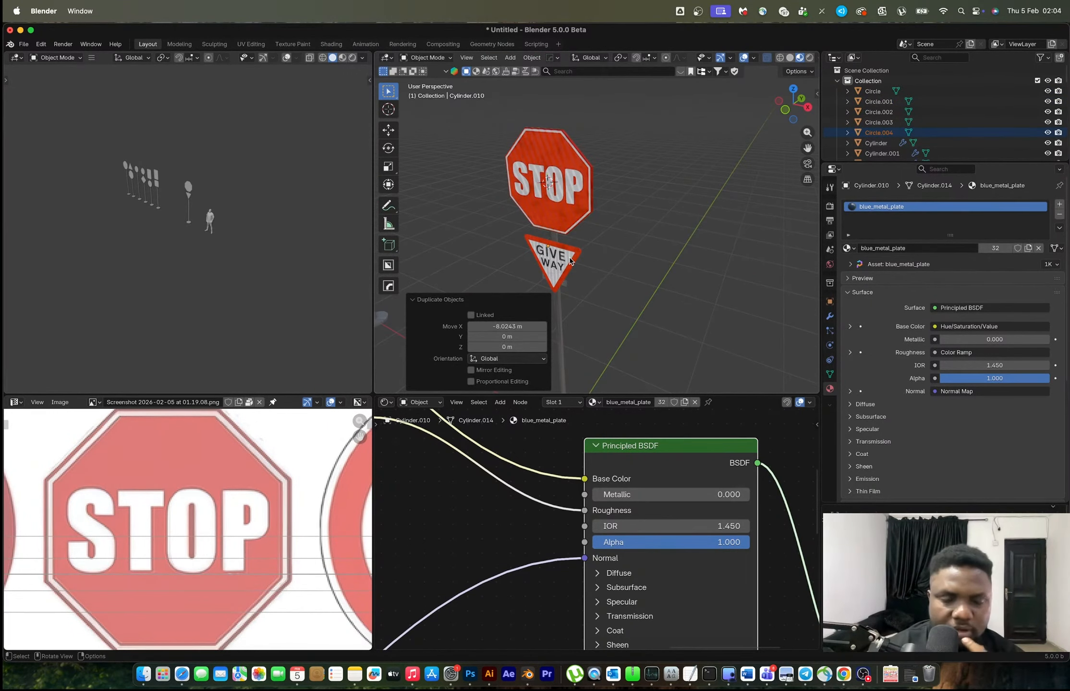
scroll(570, 261, down, 4)
click(583, 238)
key(x)
key(Escape)
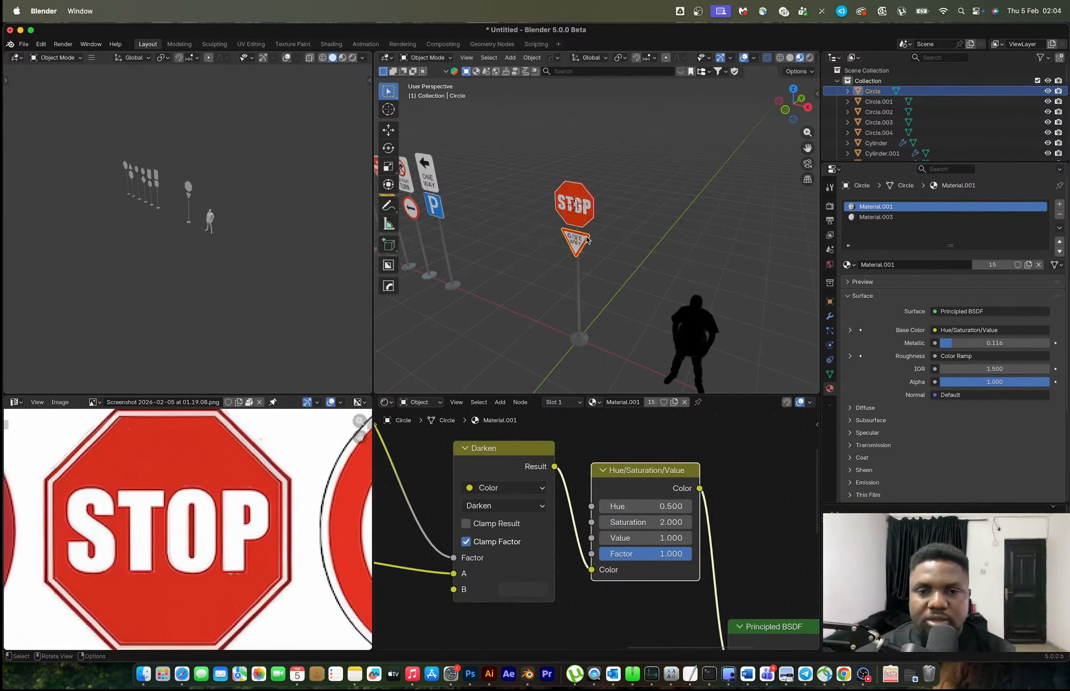
key(shift+s)
click(595, 274)
key(x)
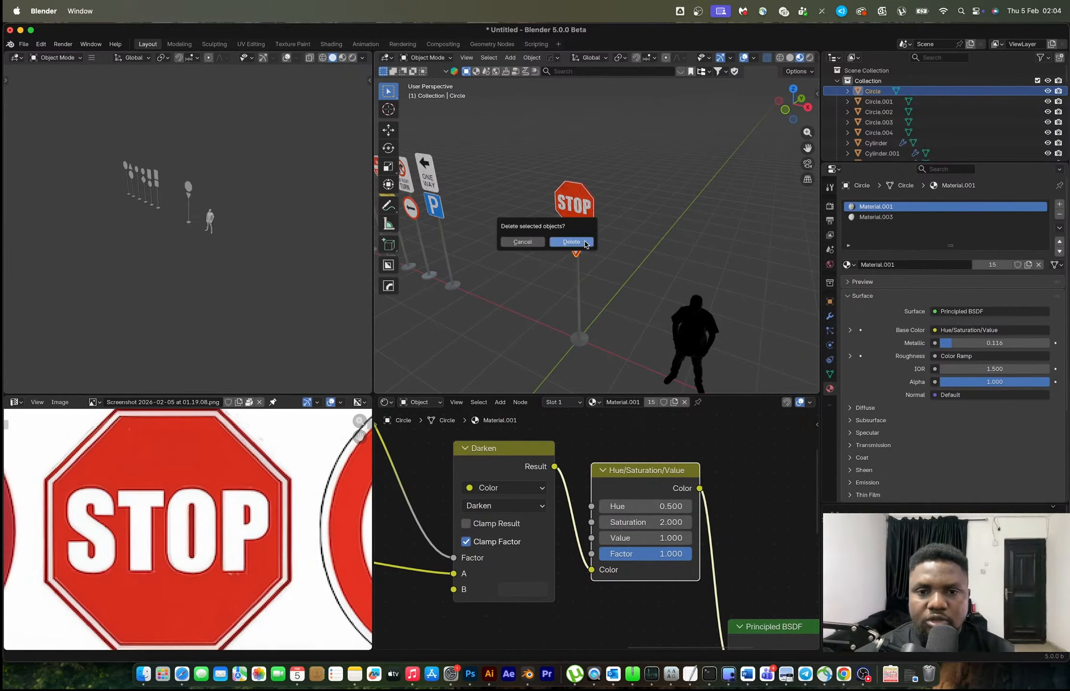
click(572, 241)
Step: Duplicate the blue parking plate from the sign row and place the copy below the STOP plate on the original pole
shift+middle_drag(483, 237, 651, 277)
click(583, 250)
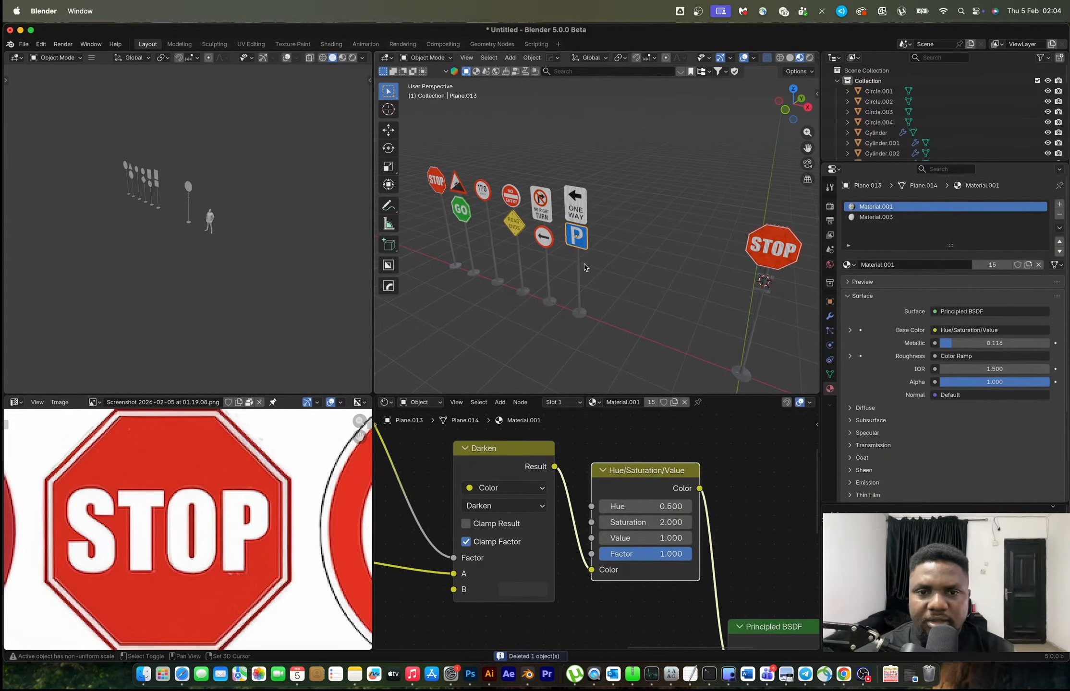
key(shift+d)
click(688, 230)
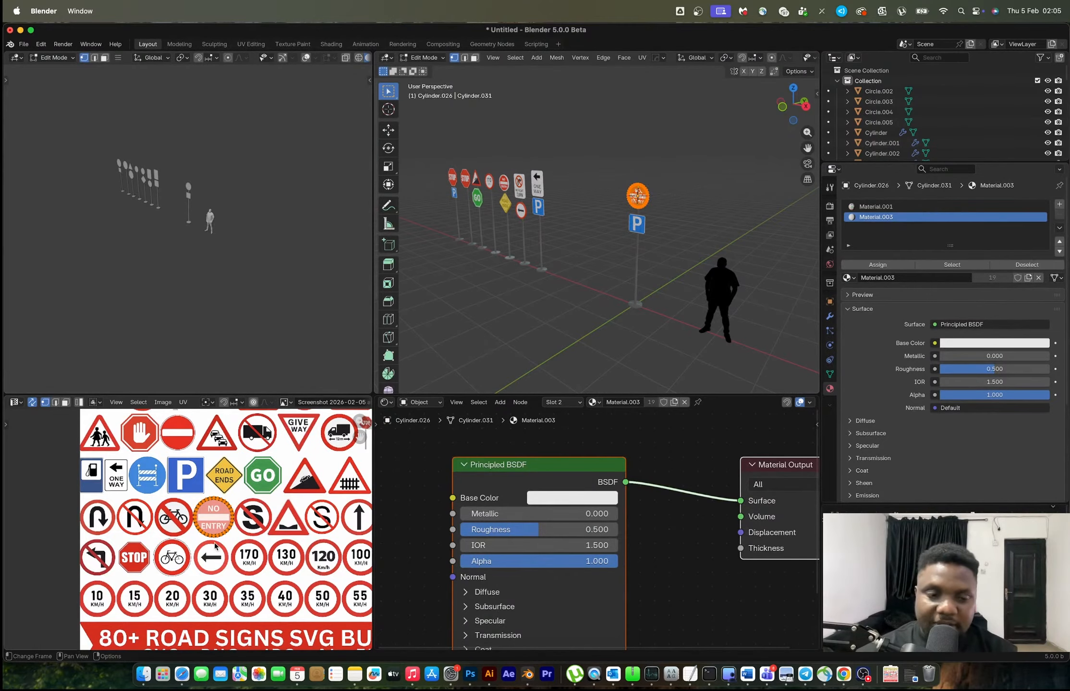
Step: Move the round plate's UV island onto the crossed-out S sign, scale it to the sign's border, and leave Edit Mode
scroll(216, 547, up, 3)
scroll(284, 539, down, 3)
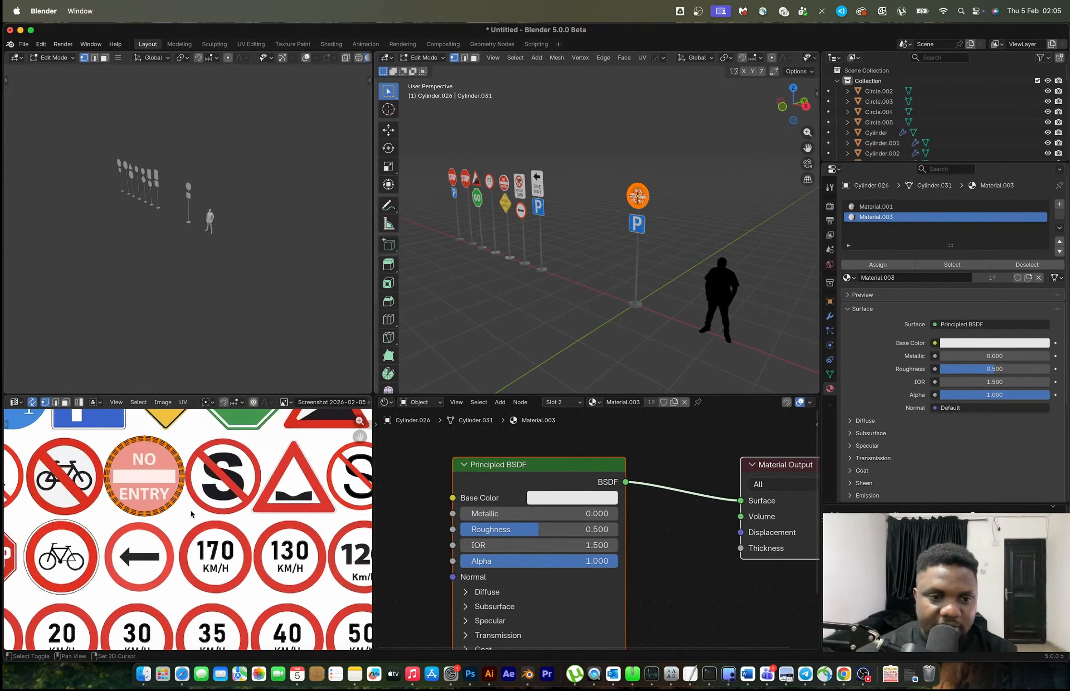
key(g)
click(229, 512)
scroll(227, 508, up, 5)
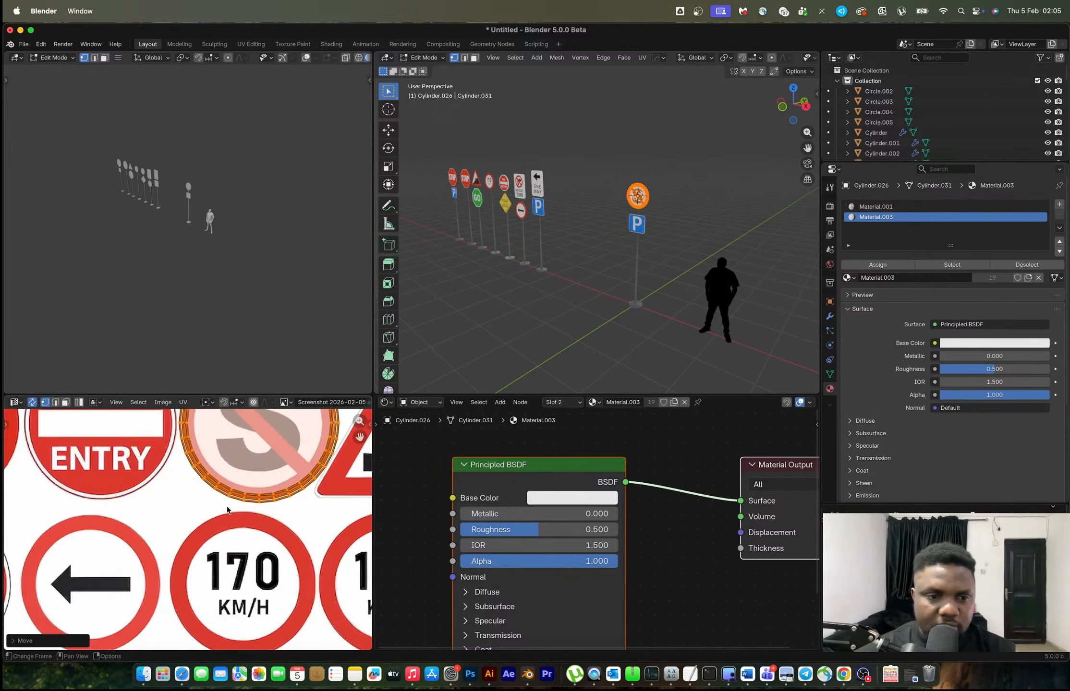
middle_drag(253, 480, 218, 557)
key(s)
click(308, 539)
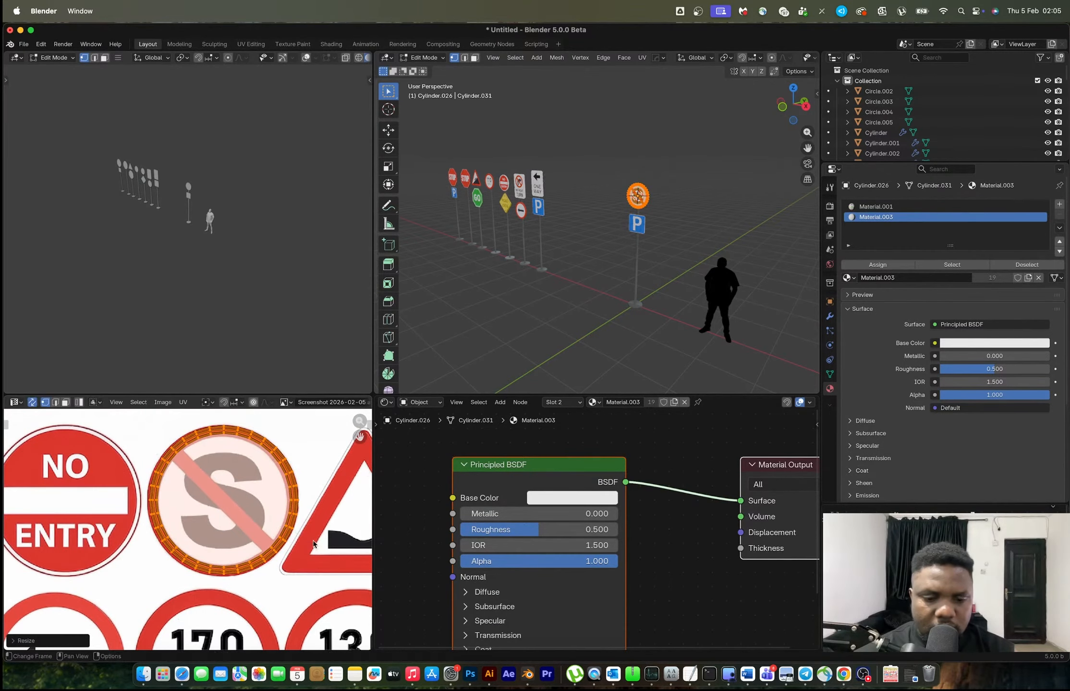
key(Tab)
scroll(677, 189, up, 4)
shift+middle_drag(677, 189, 624, 201)
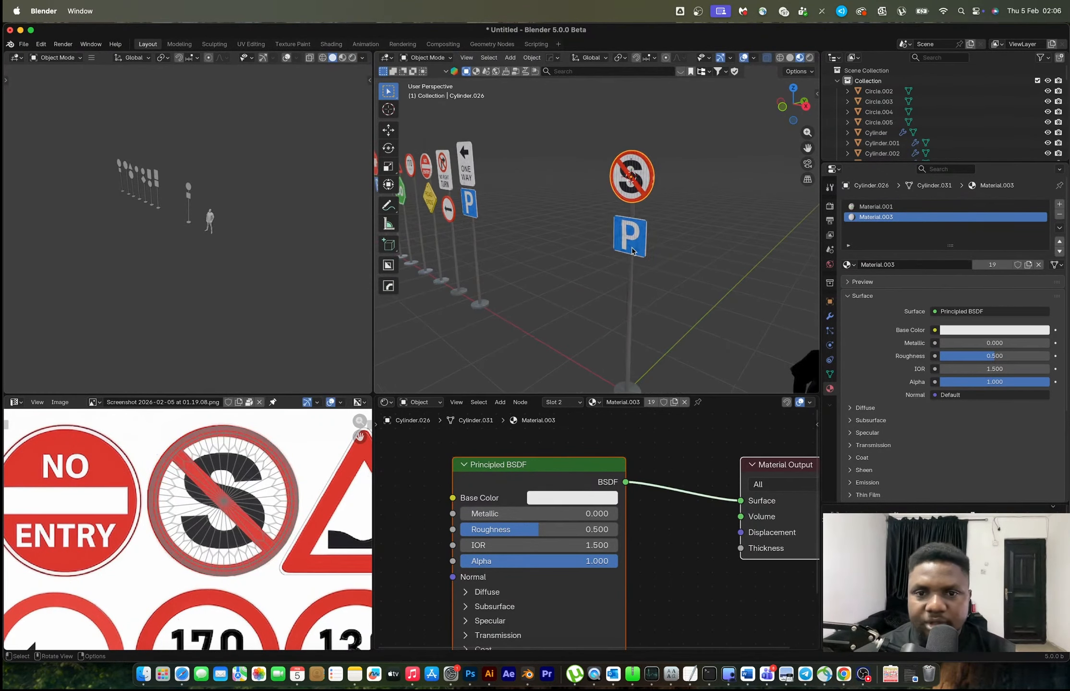
Step: Examine the row of sign variations and the road work signs reference page in the browser, and return to Blender
click(629, 236)
scroll(199, 535, down, 3)
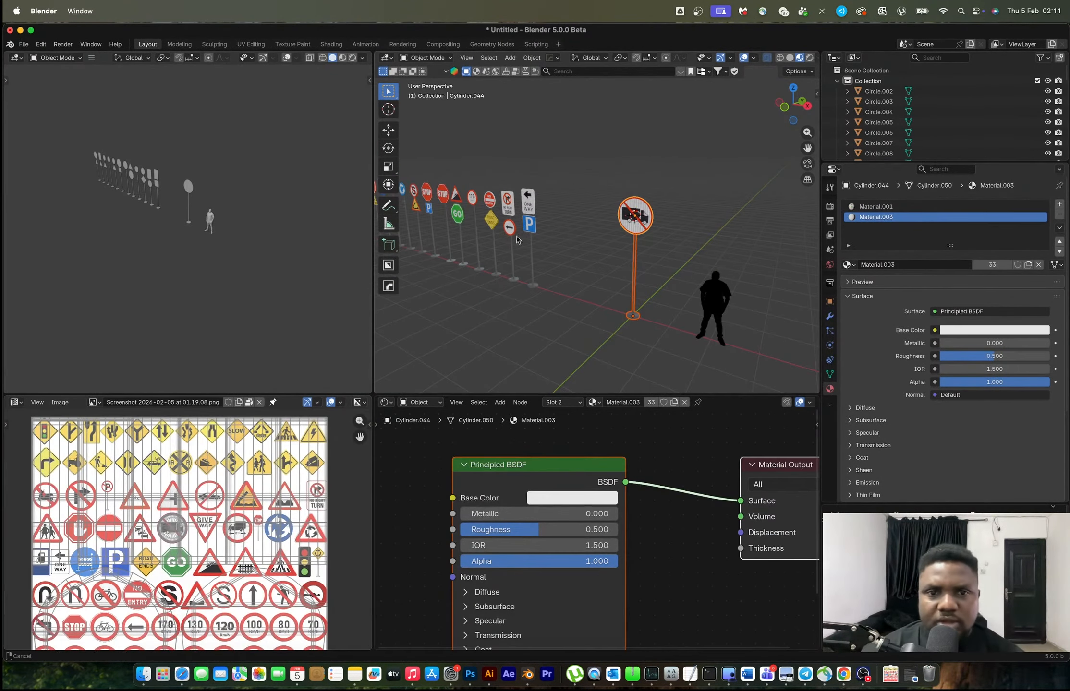
middle_drag(644, 221, 679, 235)
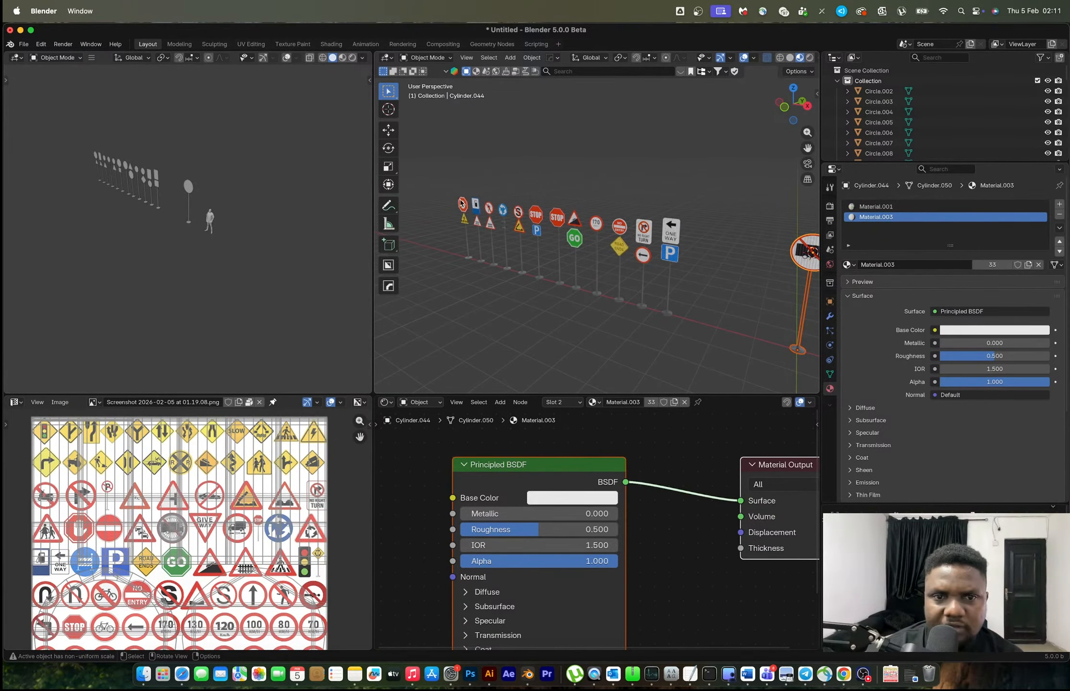
key(ctrl+Right)
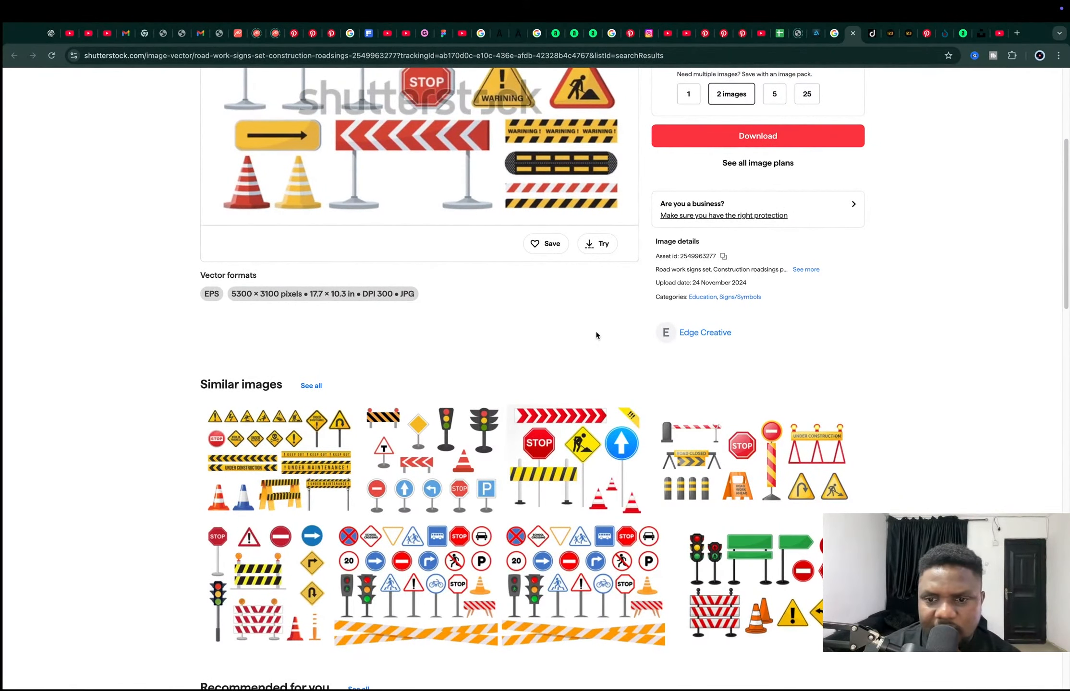
key(ctrl+Left)
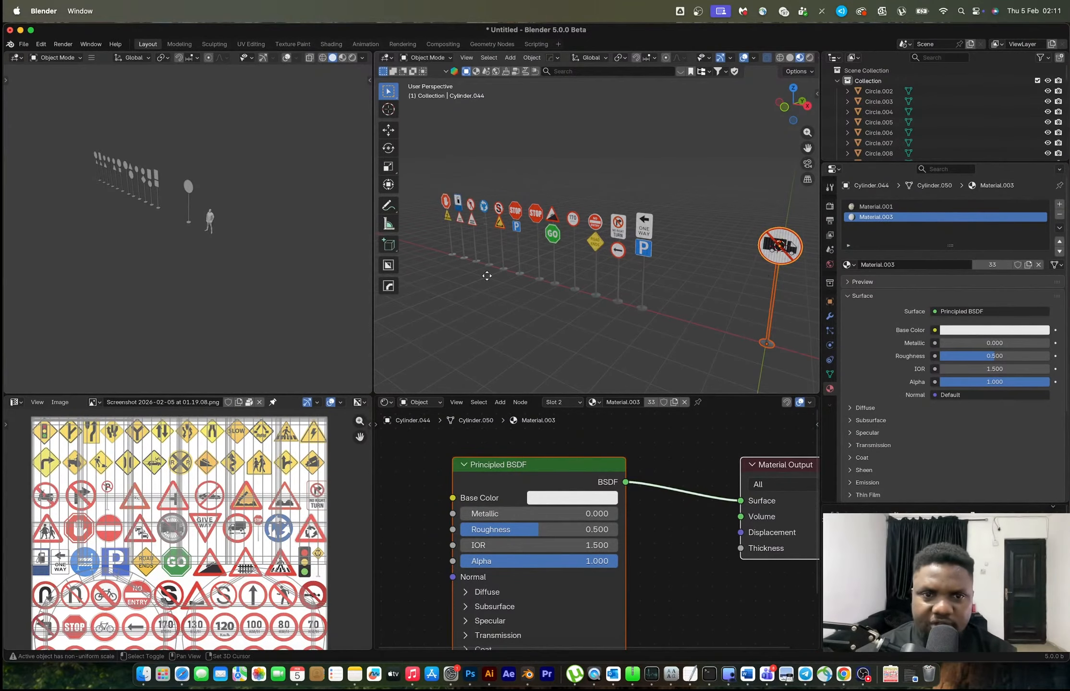
Step: Duplicate the round no-trucks sign with its pole along X and place the copy at the far end of the row
key(shift+d)
key(x)
click(417, 247)
Step: Isolate the original pole and delete its round base in face mode
shift+middle_drag(714, 248, 633, 201)
scroll(697, 250, up, 3)
click(658, 265)
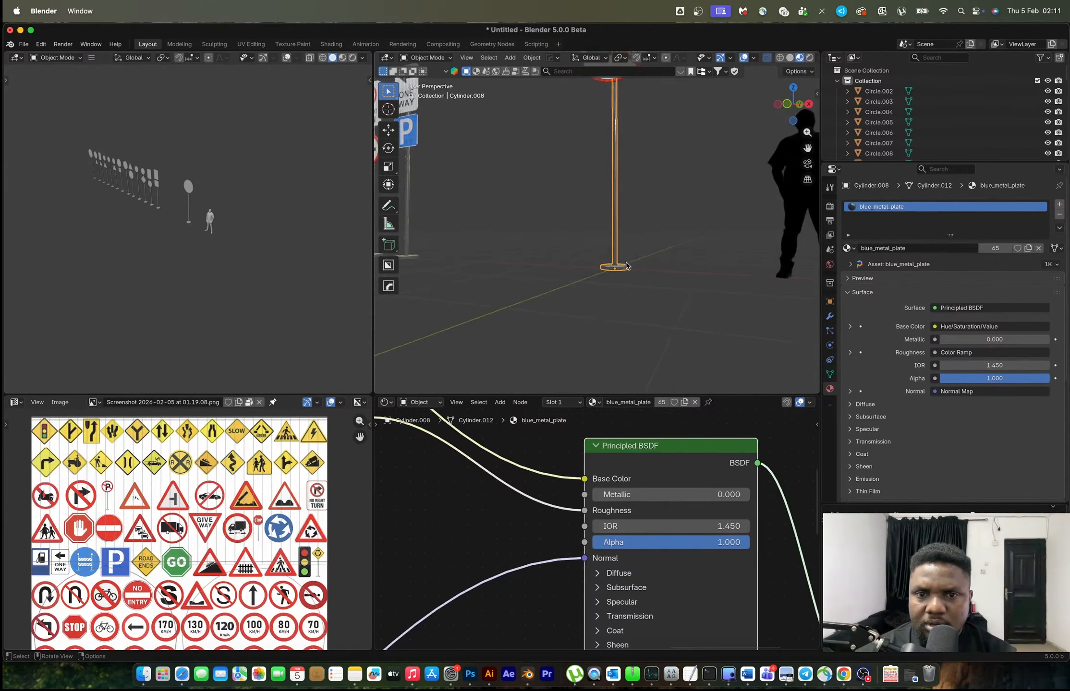
key(slash)
key(Tab)
scroll(666, 287, up, 2)
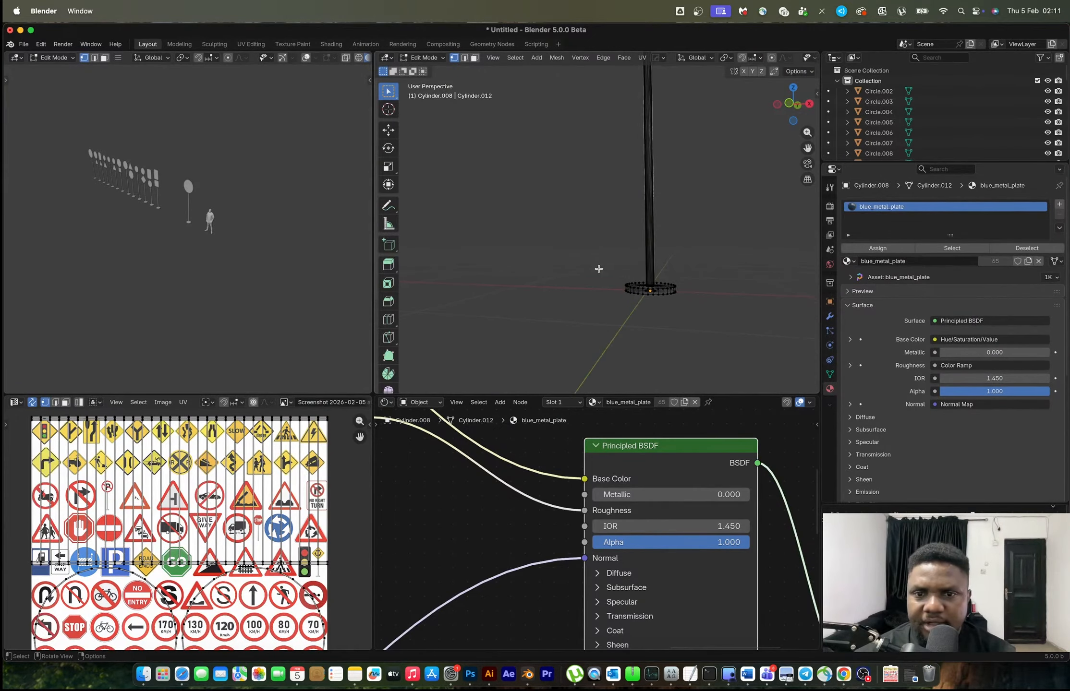
key(3)
middle_drag(663, 286, 624, 273)
scroll(623, 323, up, 3)
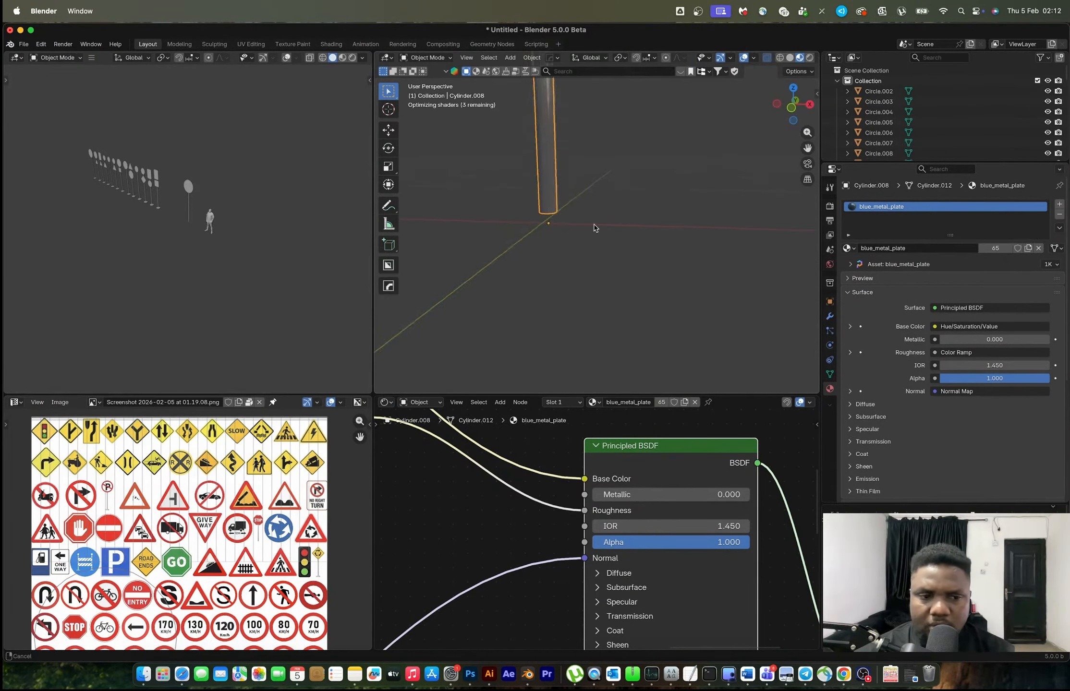
Step: Add a cube, scale it to about 0.495 and lower it along Z toward the foot of the pole
key(shift+a)
mouse_move(595, 226)
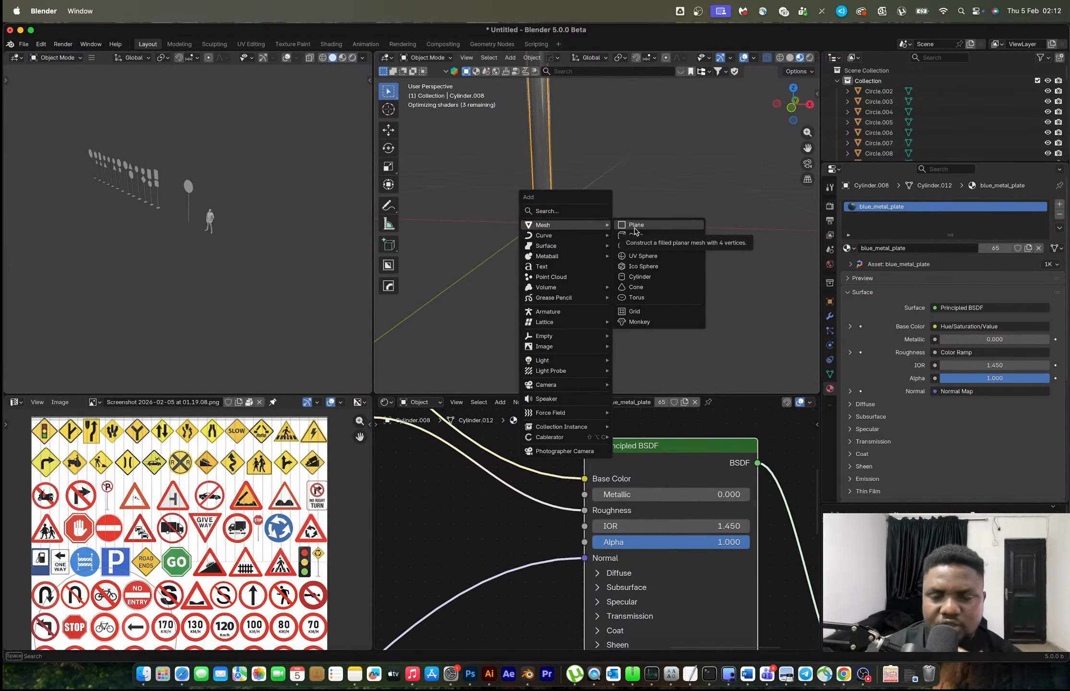
click(639, 235)
key(s)
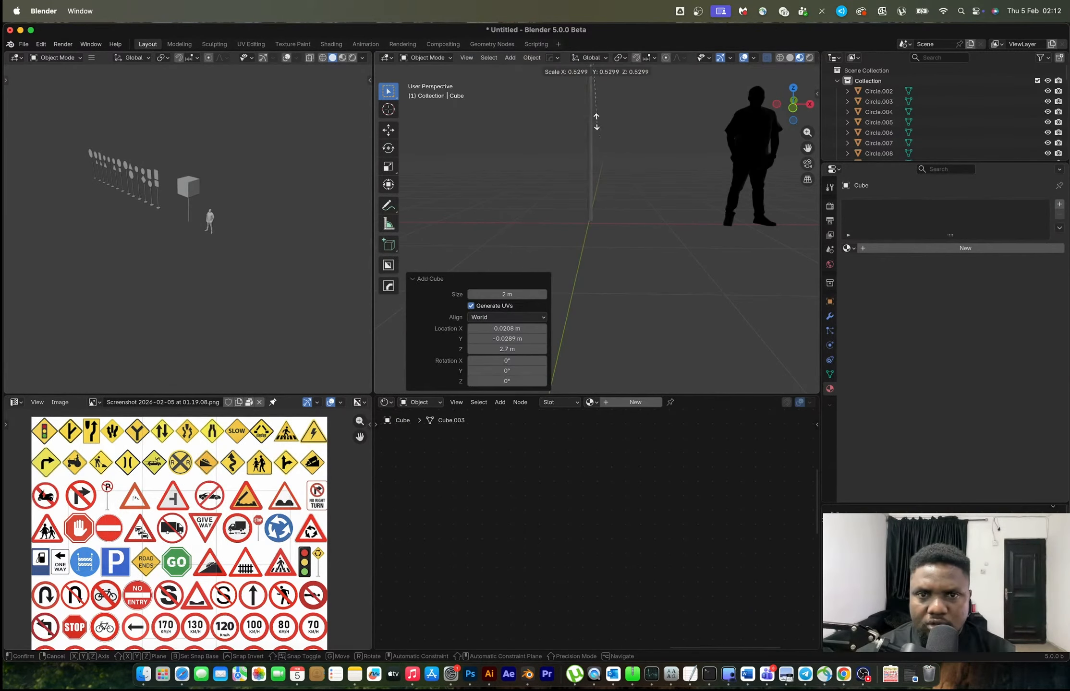
click(643, 126)
key(g)
key(z)
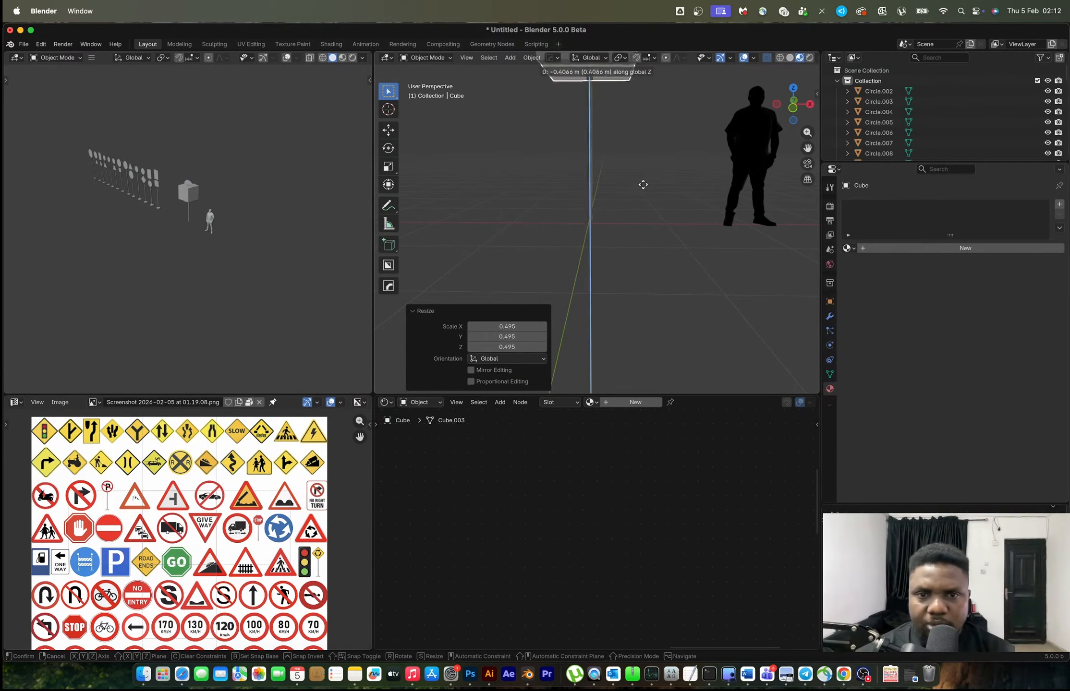
click(671, 358)
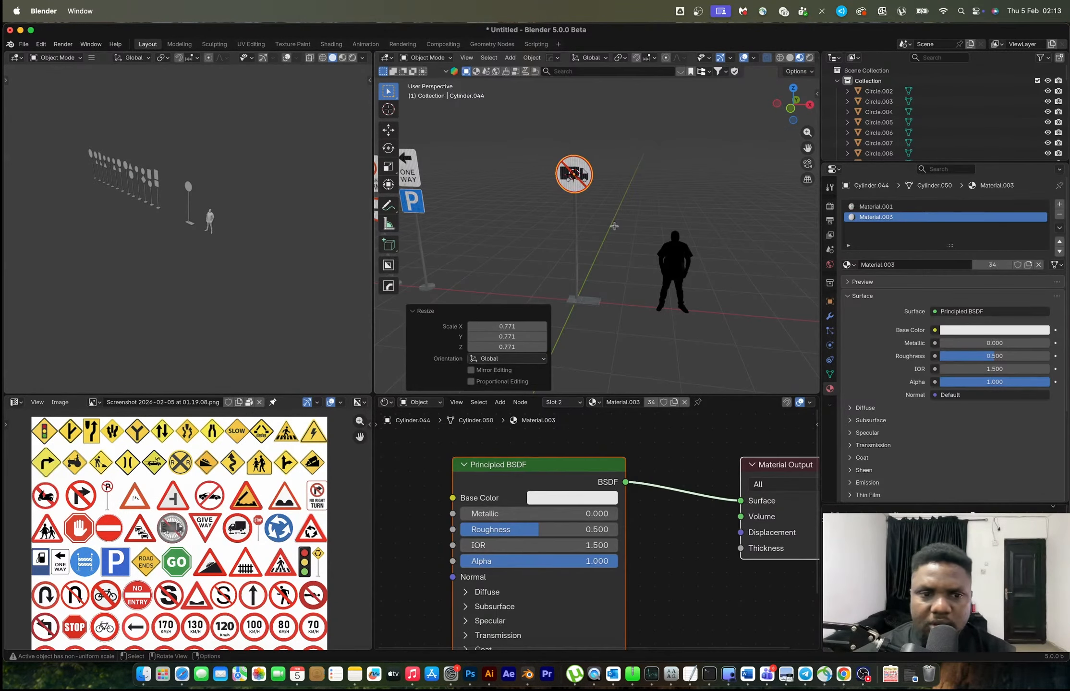
Step: Remap the round plate's UVs from the no-trucks sign to the blue barricade sign in the image
key(Tab)
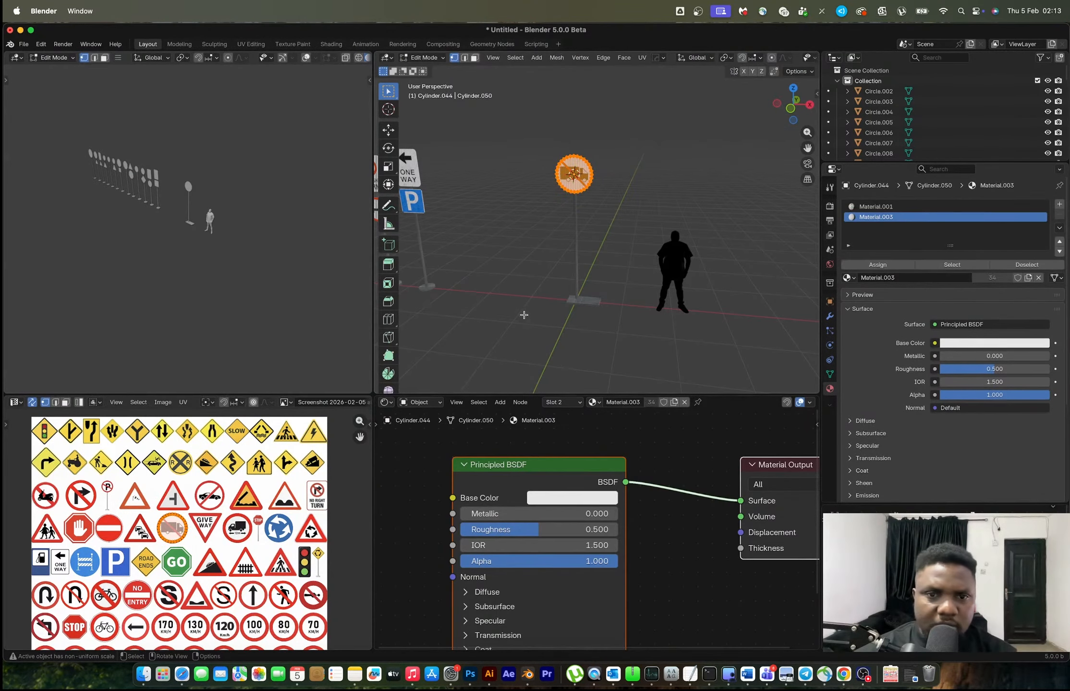
scroll(616, 244, down, 3)
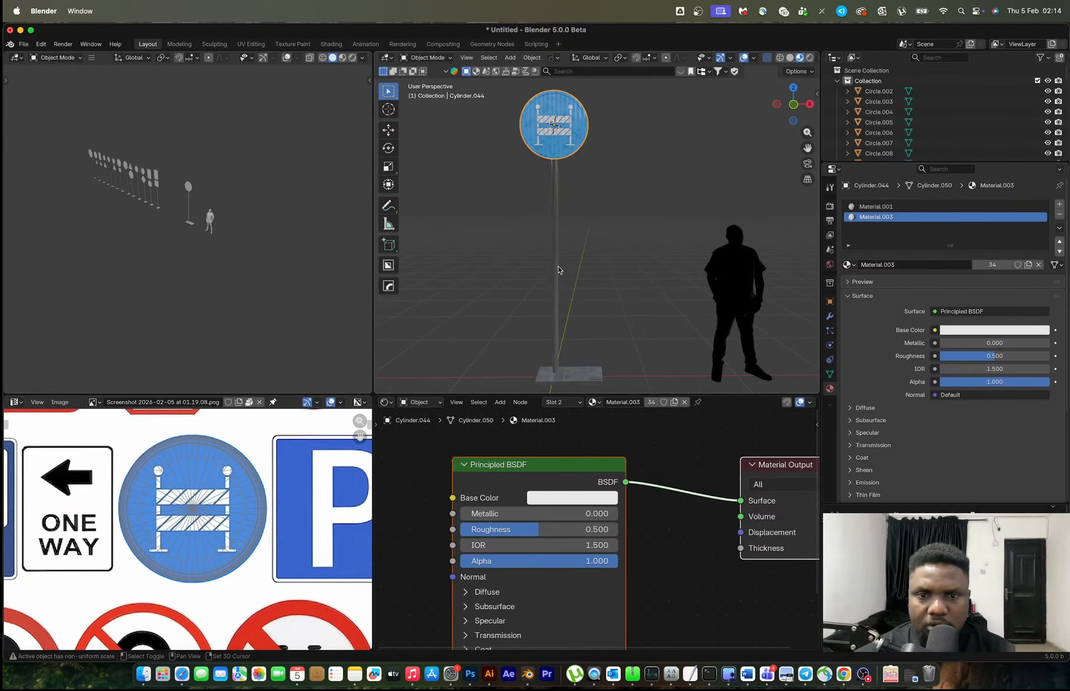
click(557, 269)
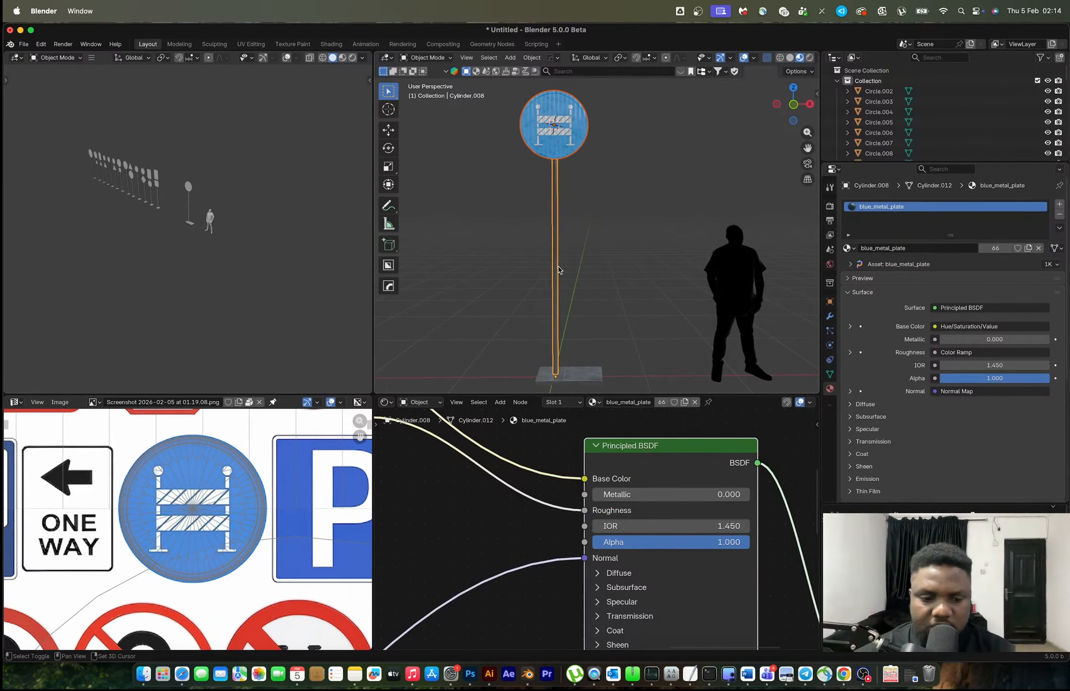
key(shift+d)
key(x)
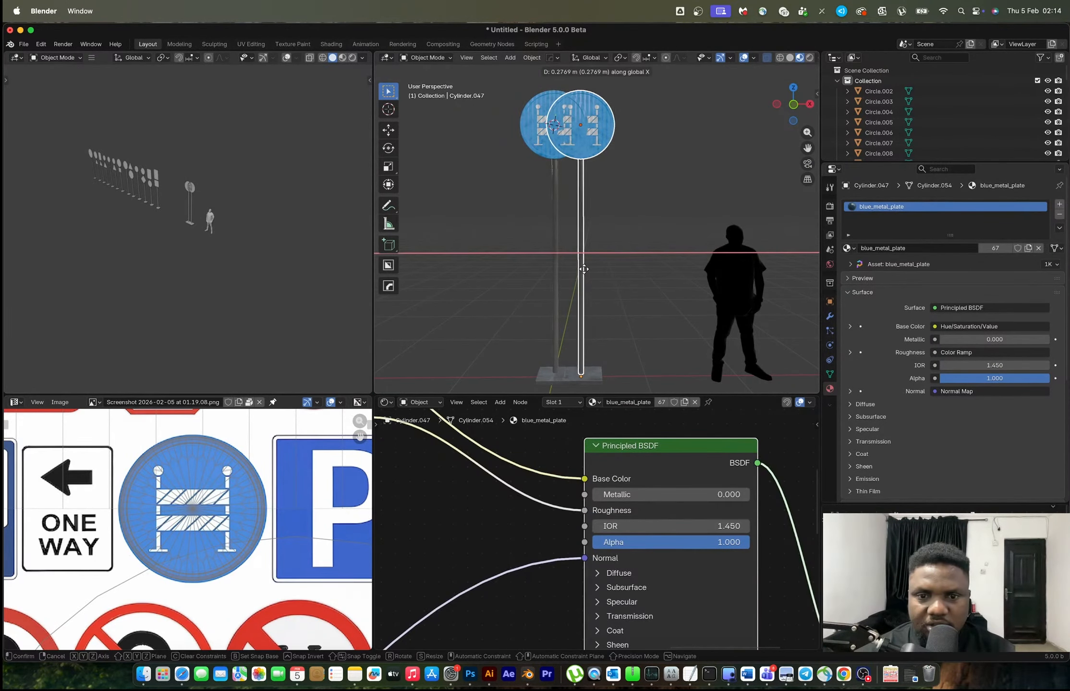
click(584, 269)
key(KP_1)
key(ctrl+z)
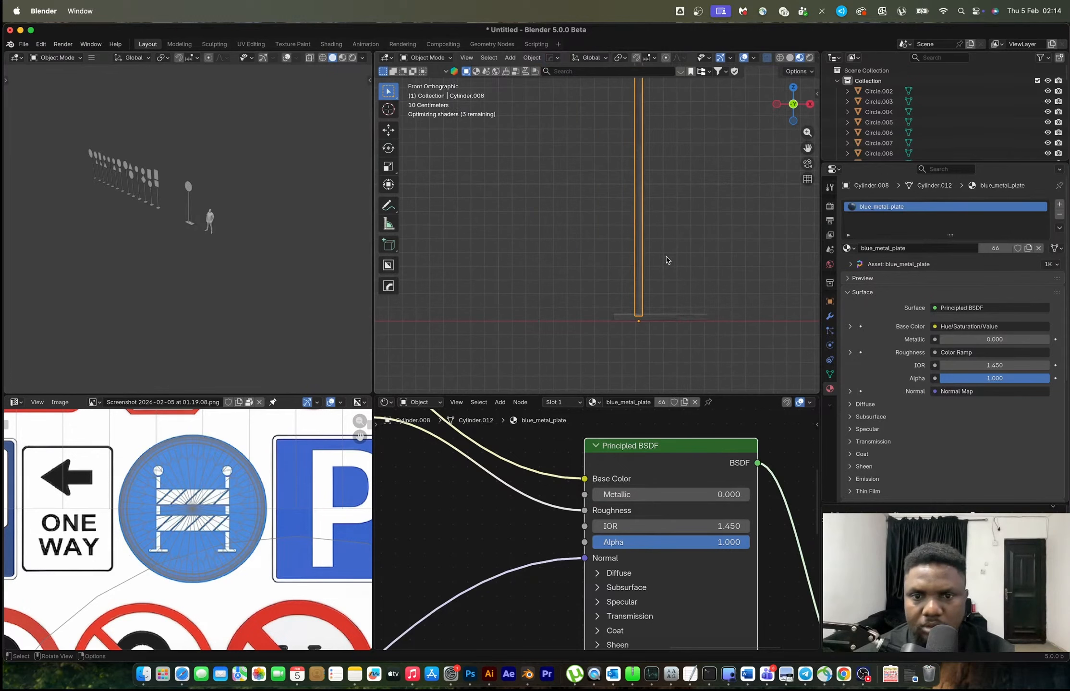
Step: Join the rectangular base to the pole and try to set the joined object's origin to its geometry
key(ctrl+z)
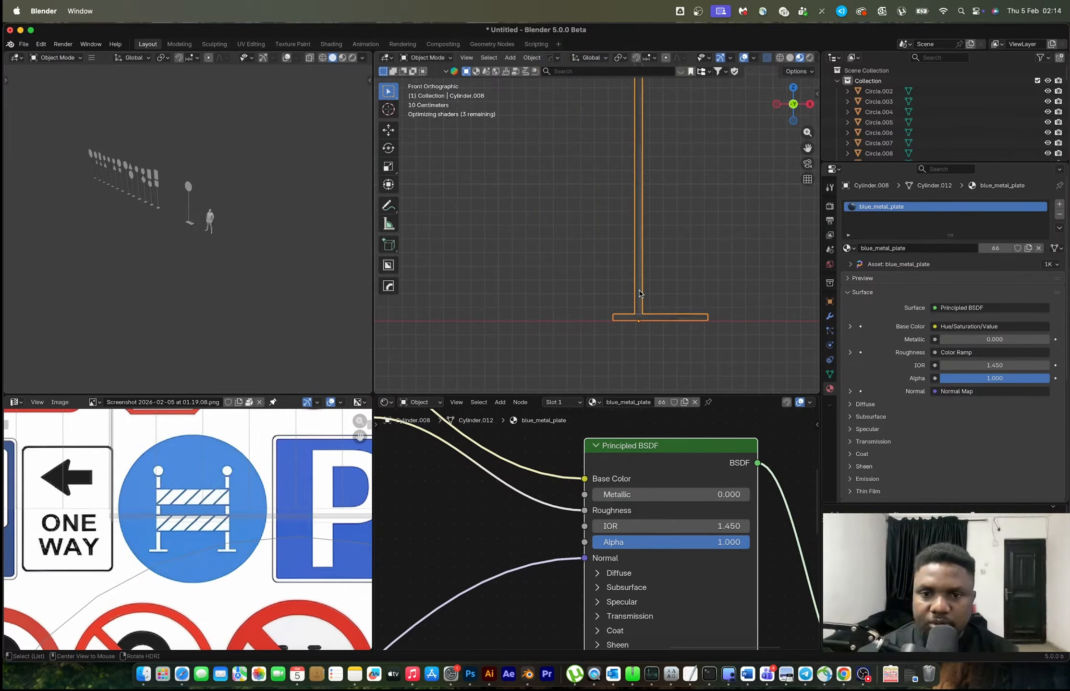
right_click(658, 319)
mouse_move(638, 377)
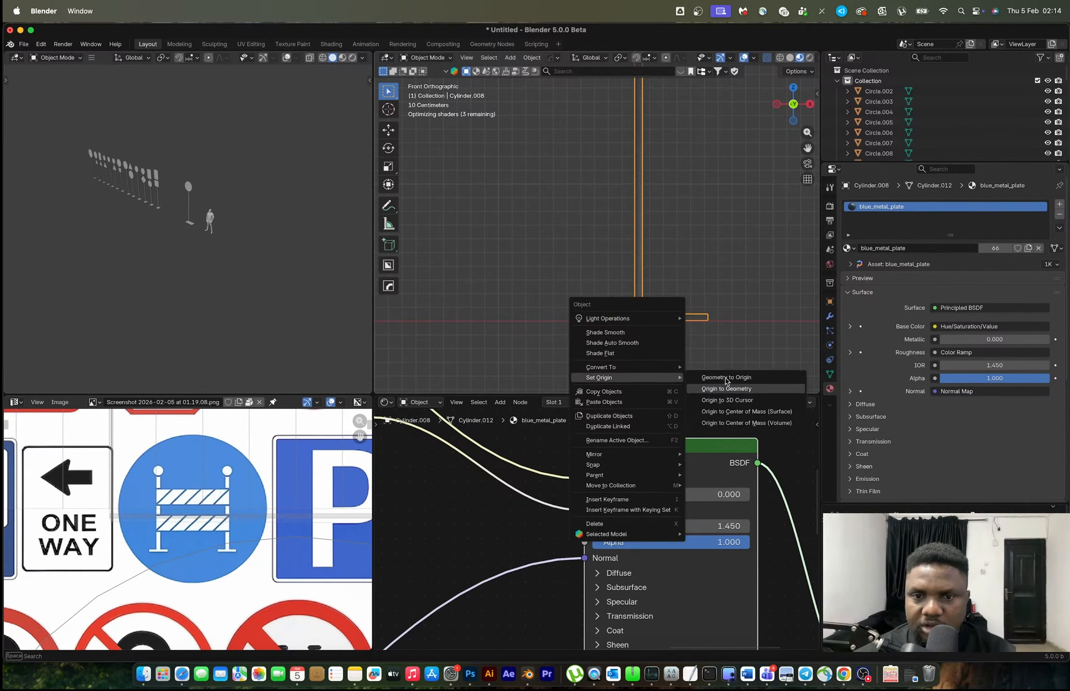
click(725, 387)
Step: Shift all the geometry of the round plate, pole and base about 0.15 m along negative X in Edit Mode
scroll(685, 330, down, 4)
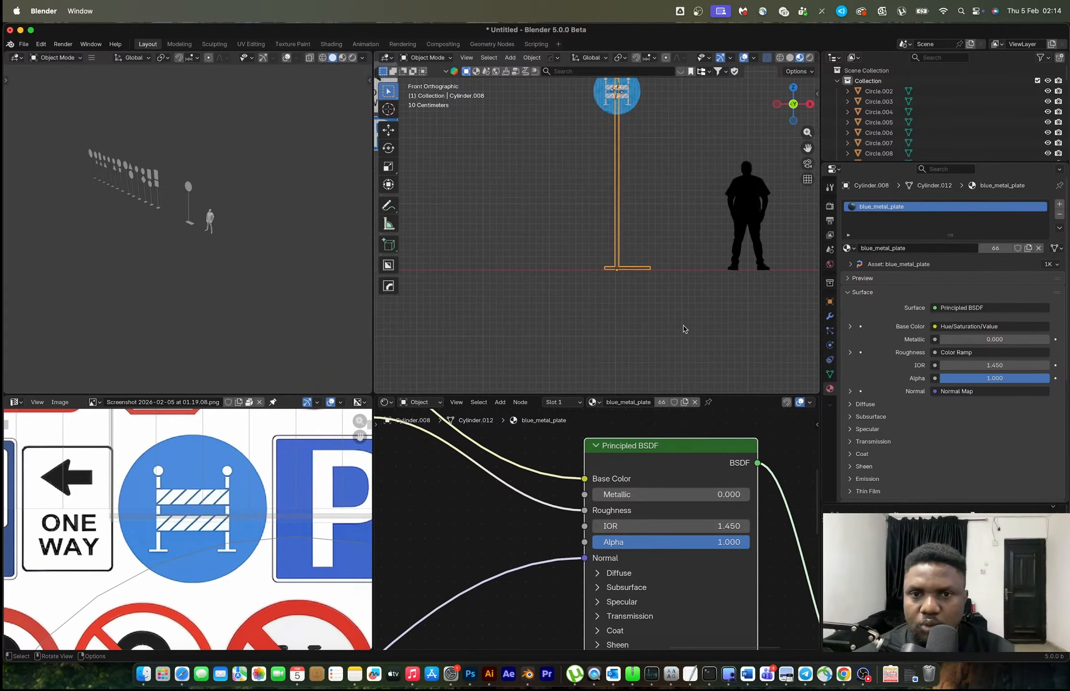
scroll(685, 329, up, 3)
key(Tab)
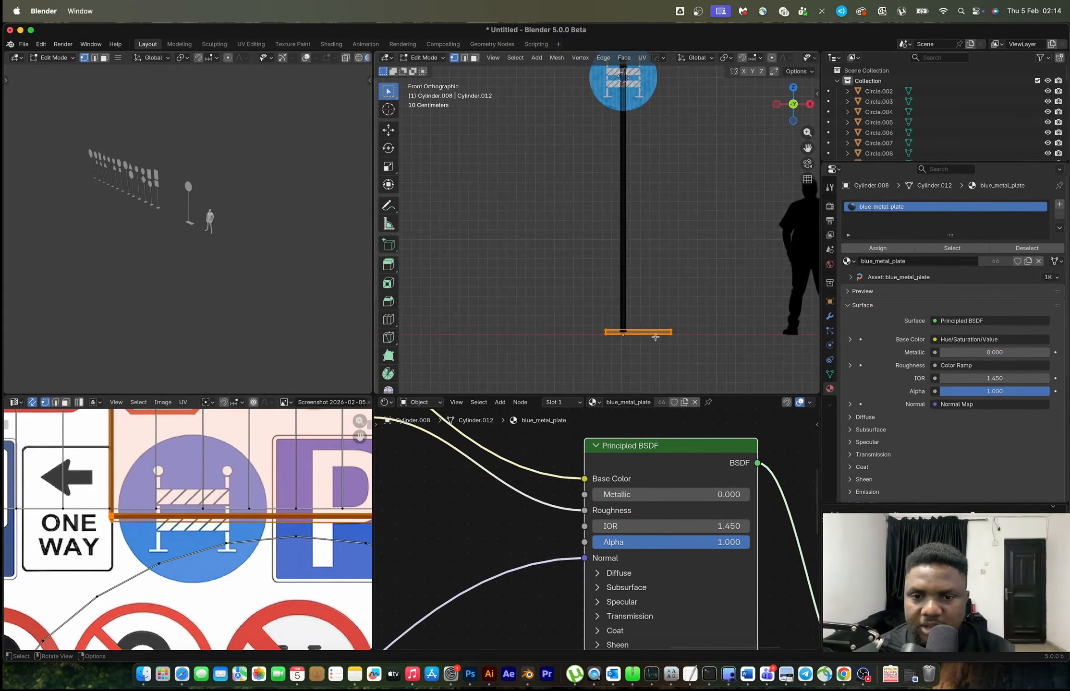
key(Tab)
scroll(638, 329, down, 3)
drag(580, 118, 665, 346)
key(Tab)
scroll(662, 312, up, 3)
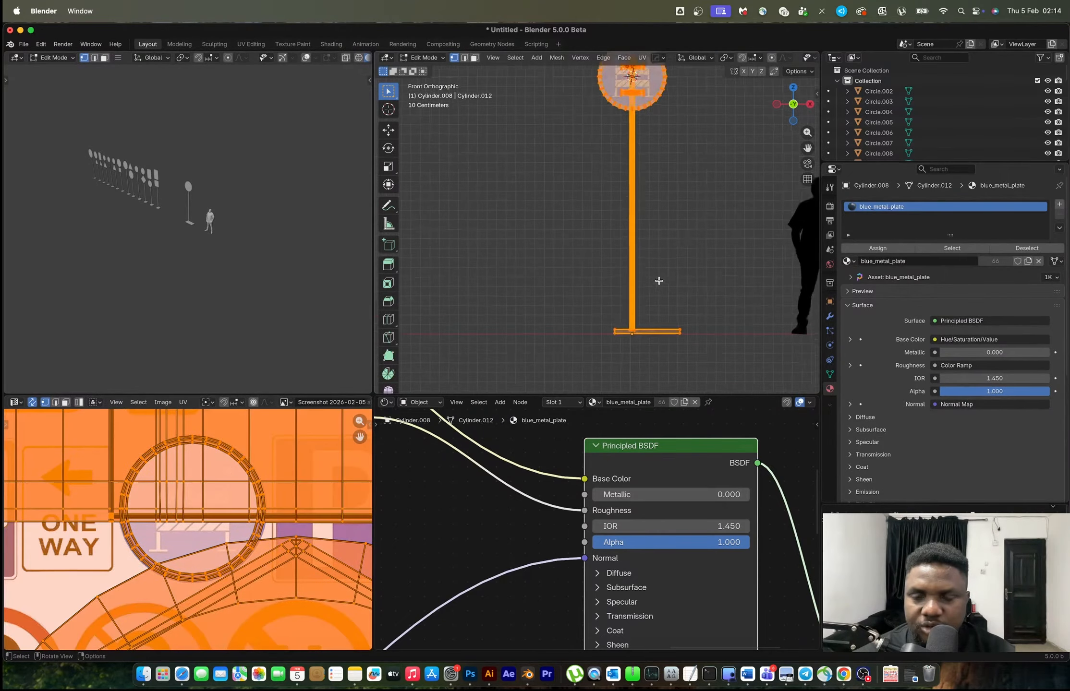
key(g)
key(x)
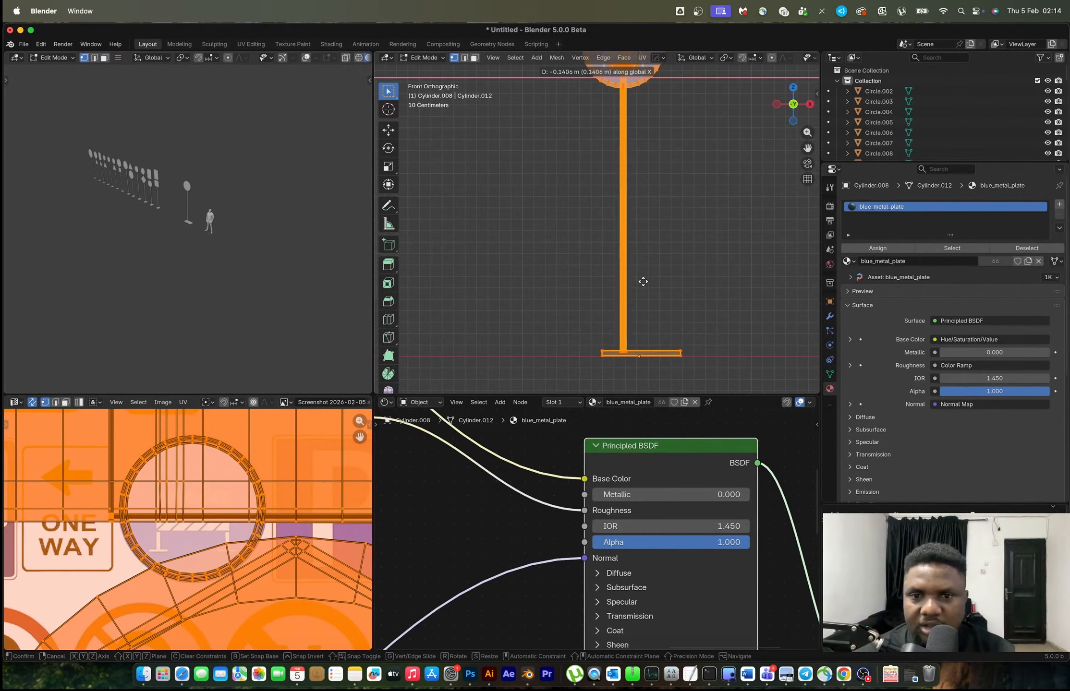
right_click(641, 282)
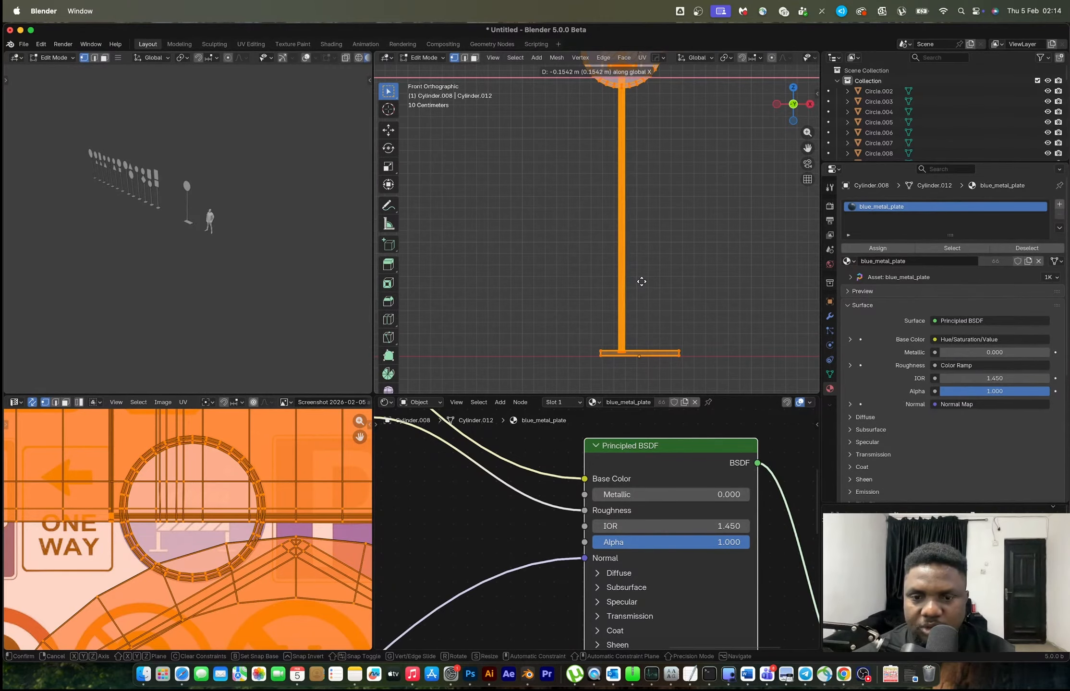
Step: Mirror the pole and base across X with bisect to create a second pole, and apply the mirror modifier
key(Tab)
key(alt+x)
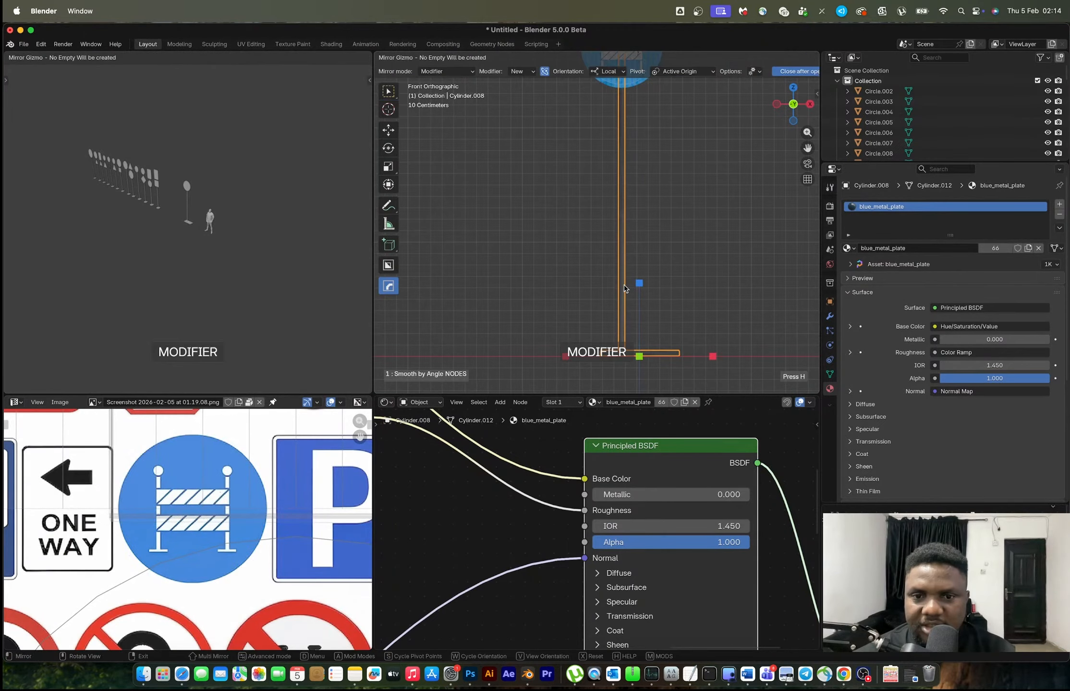
click(567, 357)
click(711, 294)
key(alt+z)
scroll(711, 294, up, 2)
shift+middle_drag(711, 294, 668, 358)
scroll(661, 307, down, 2)
click(830, 316)
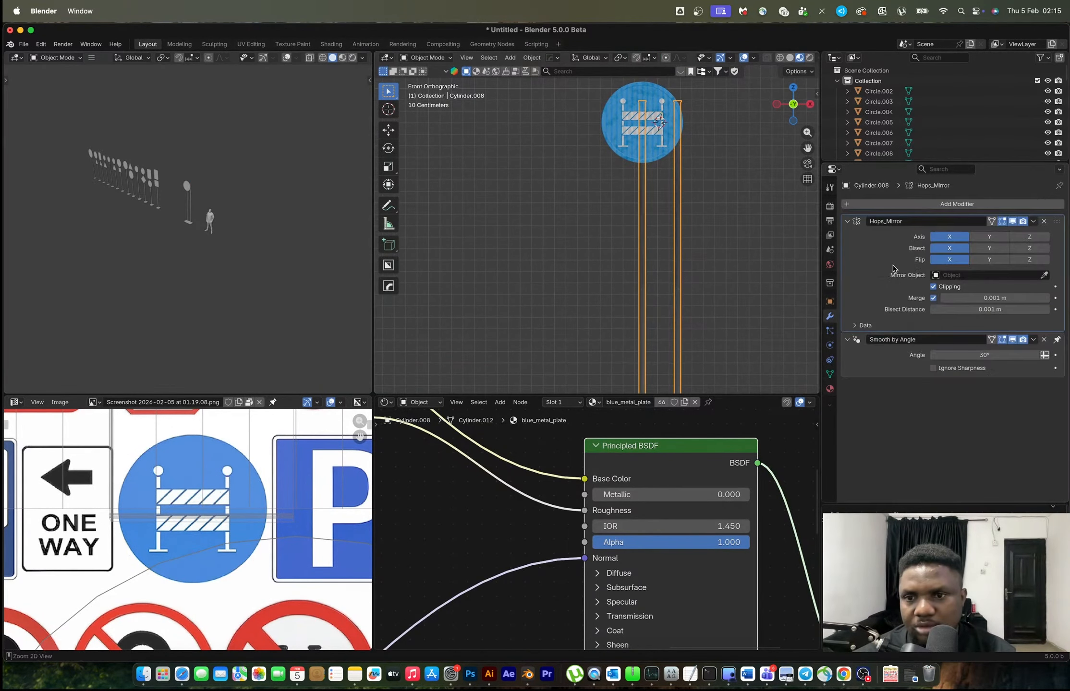
key(ctrl+a)
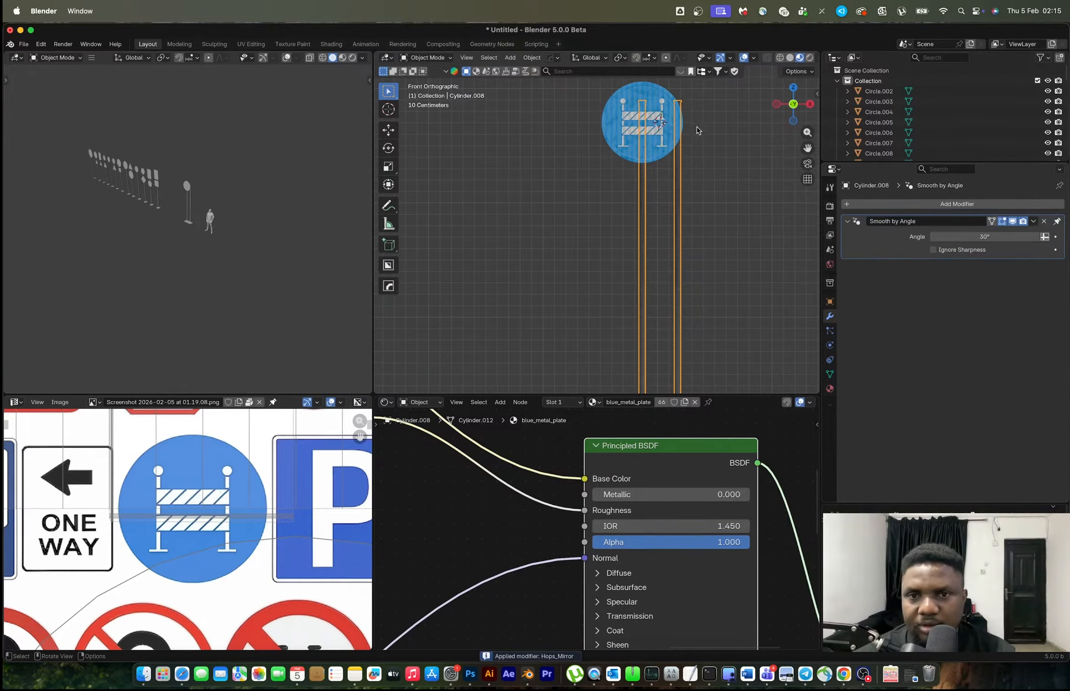
Step: Shorten the second pole by lowering its top, and snap the 3D cursor to that pole's top
key(Tab)
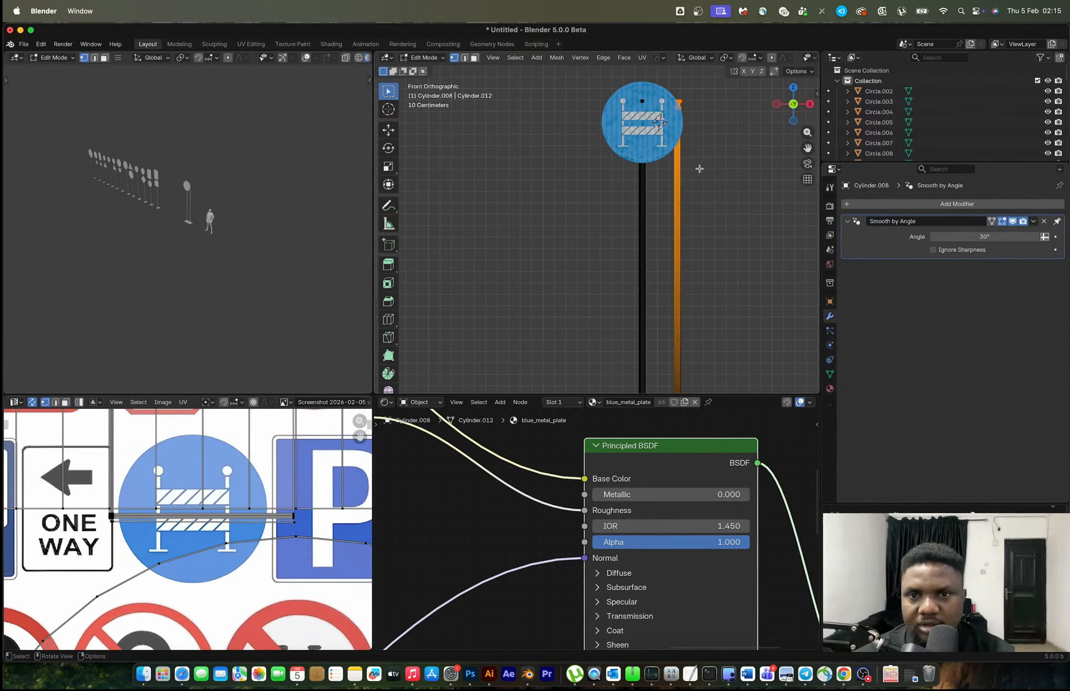
key(Tab)
scroll(659, 241, down, 4)
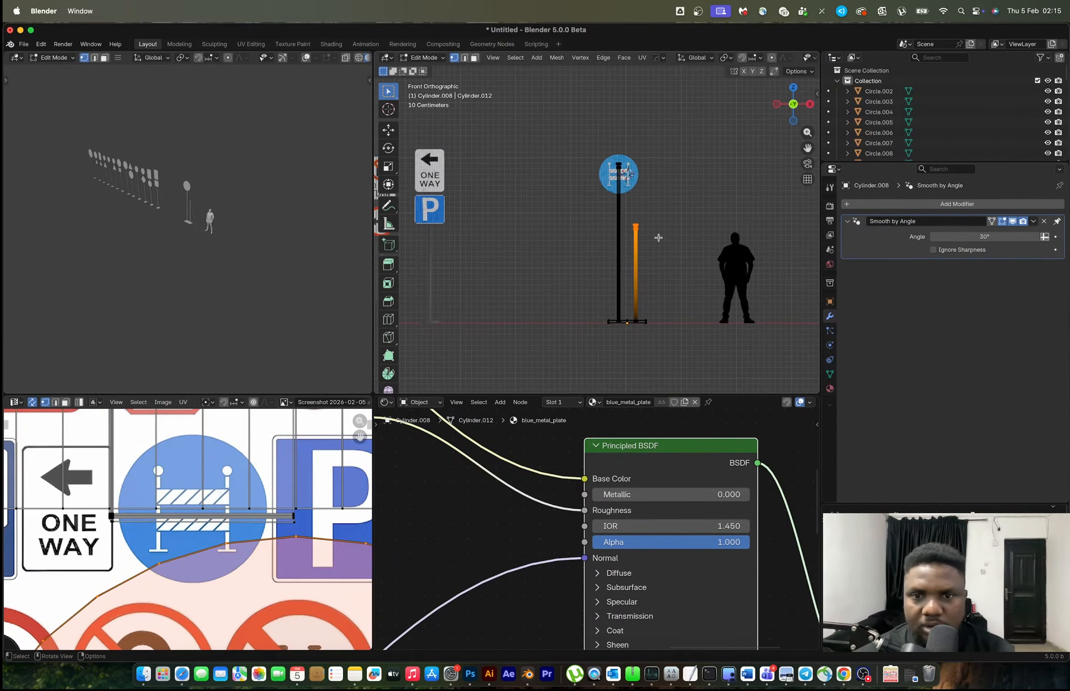
key(shift+s)
click(670, 278)
key(Tab)
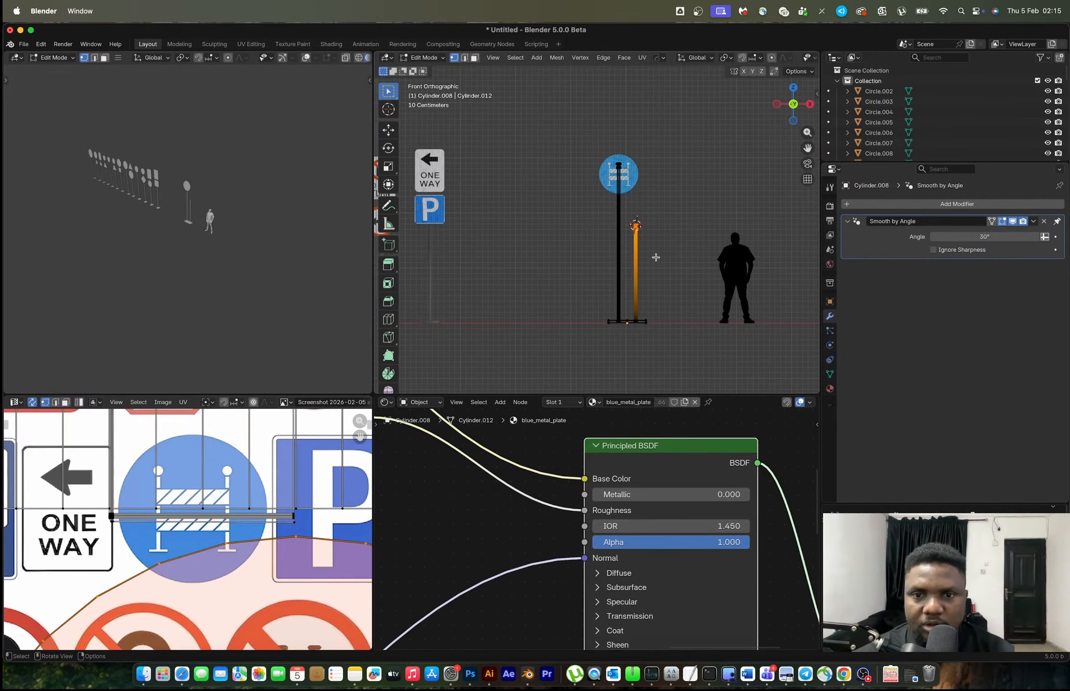
key(Tab)
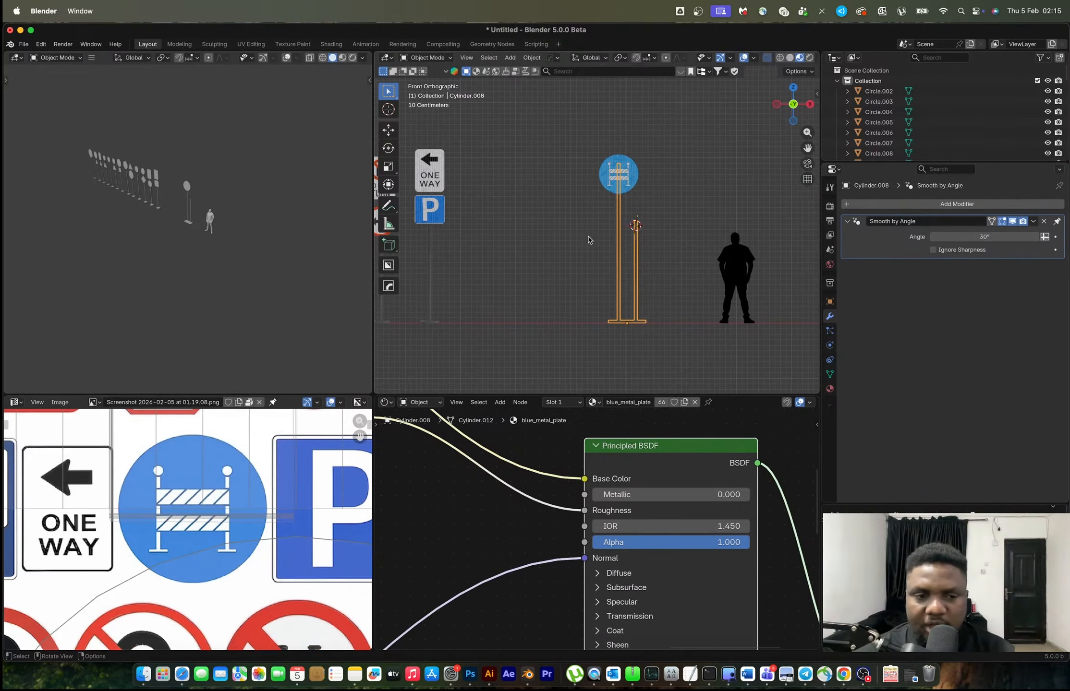
Step: Duplicate the blue round plate, snap the copy to the 3D cursor at the shorter pole, and set its origin to geometry
scroll(199, 537, down, 3)
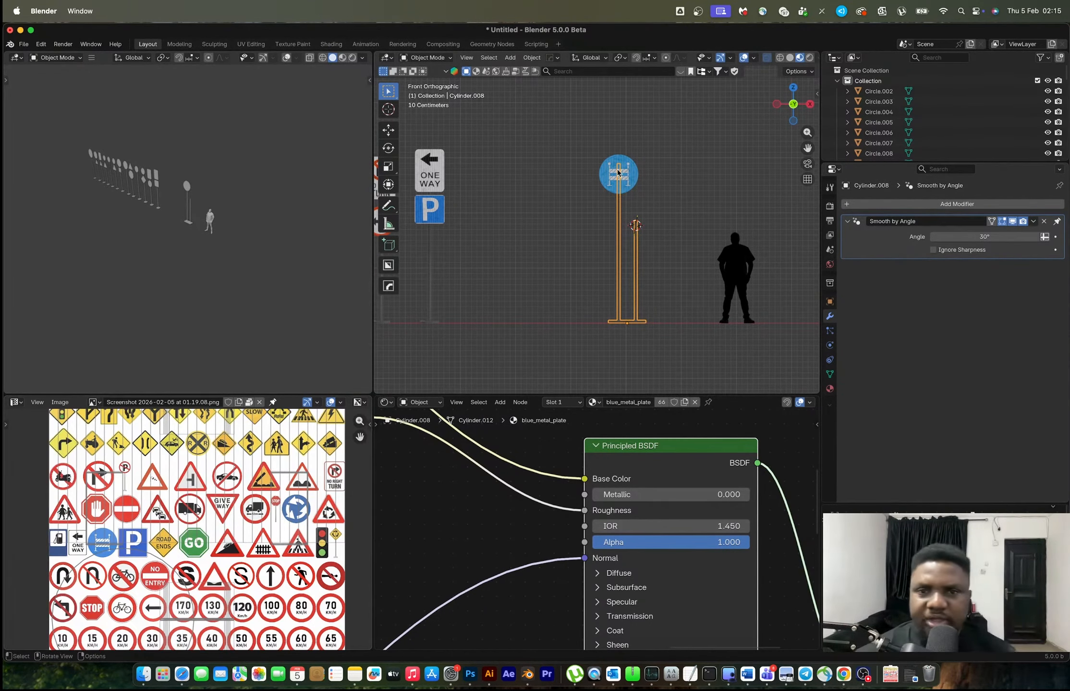
click(627, 192)
key(shift+d)
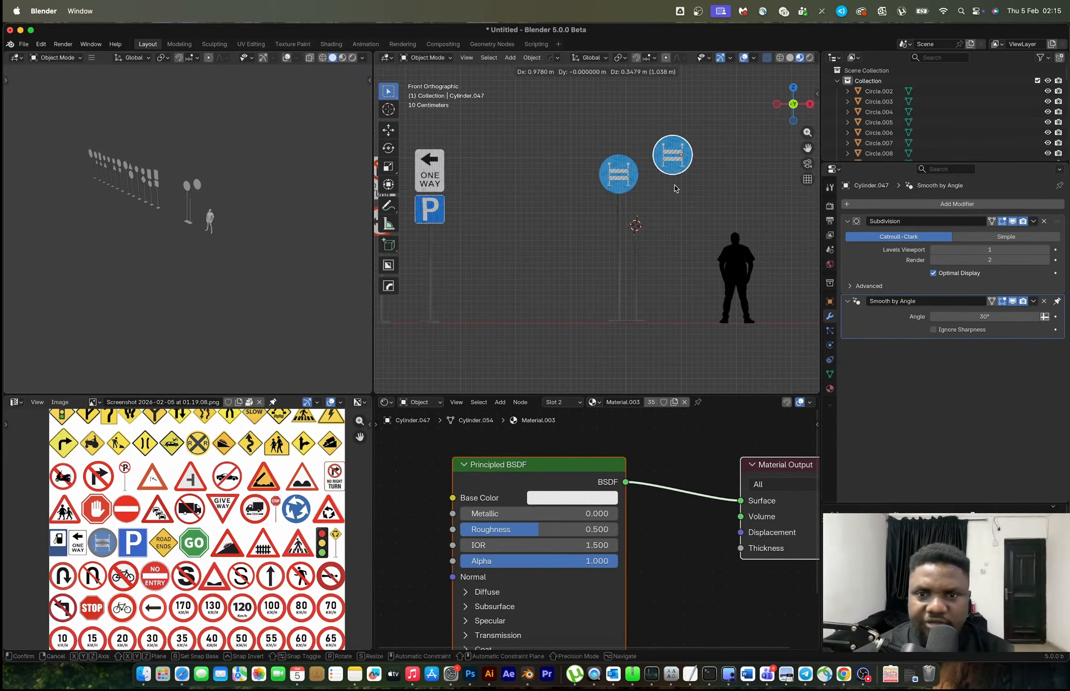
click(675, 185)
key(shift+s)
key(8)
scroll(641, 221, up, 4)
right_click(635, 236)
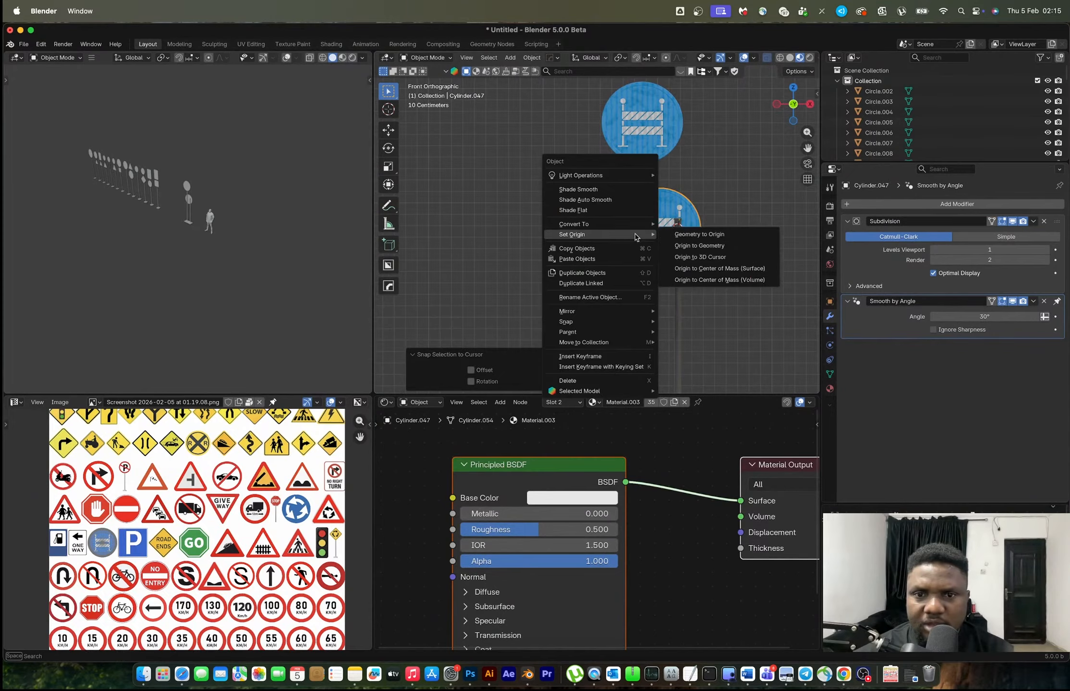
click(710, 246)
Step: Move the copied round plate along Y to the front of the shorter pole and scale it down
middle_drag(710, 246, 734, 269)
key(g)
key(y)
click(606, 293)
key(s)
click(625, 314)
Step: Move the small round plate's UV island onto the U-turn sign in the image and leave Edit Mode
key(Tab)
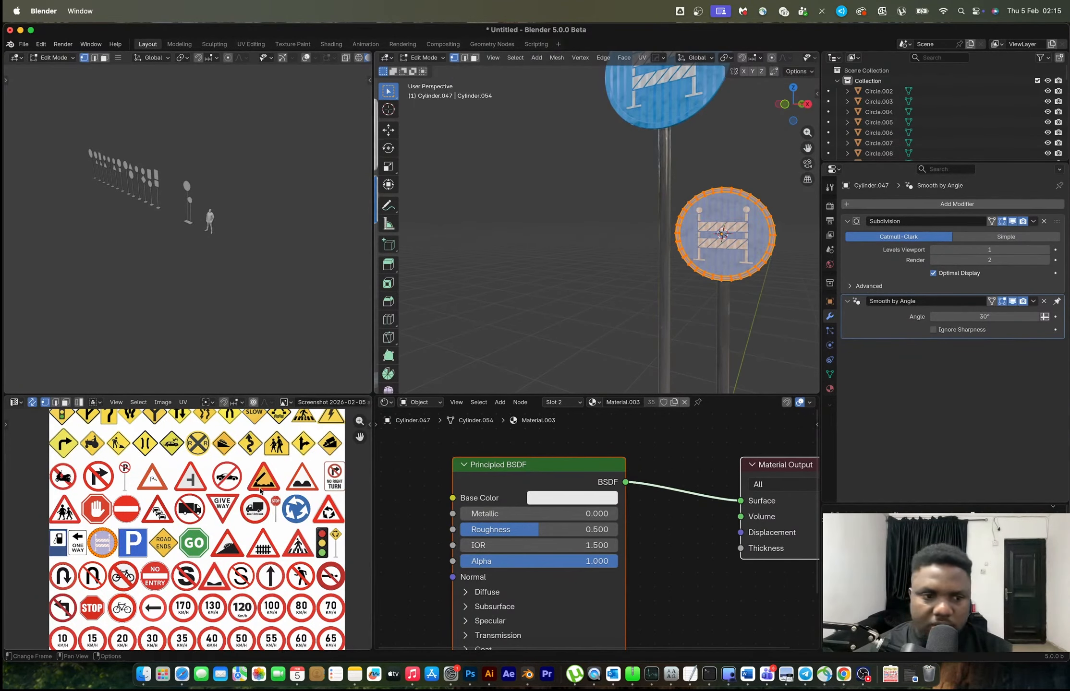
key(g)
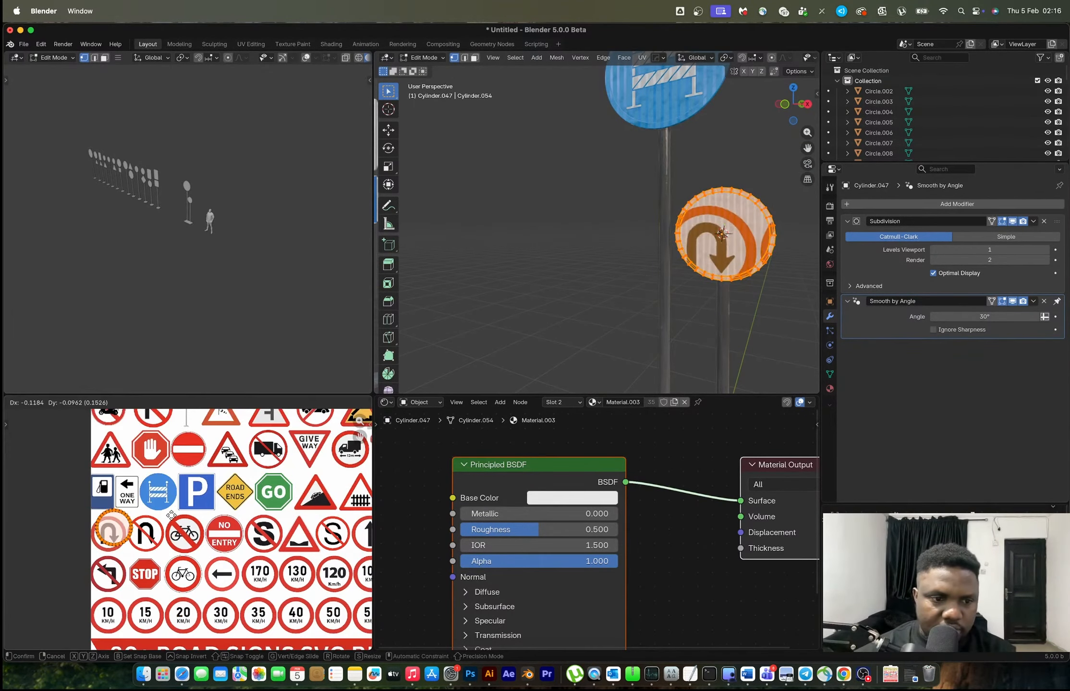
click(164, 523)
middle_drag(164, 523, 220, 502)
scroll(221, 502, up, 5)
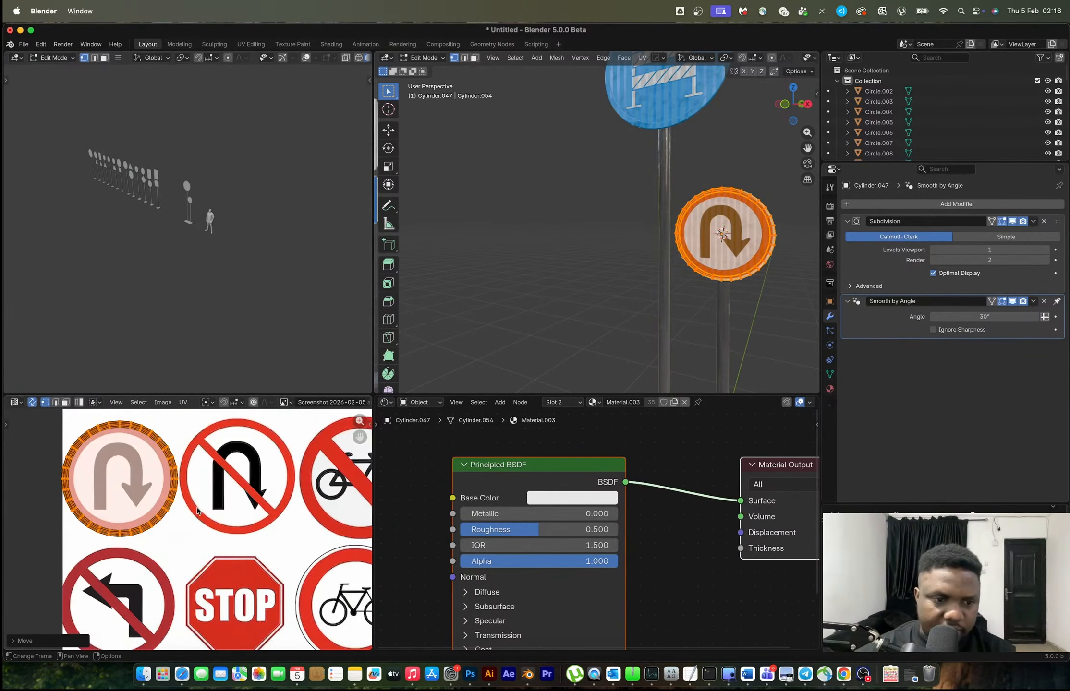
key(Tab)
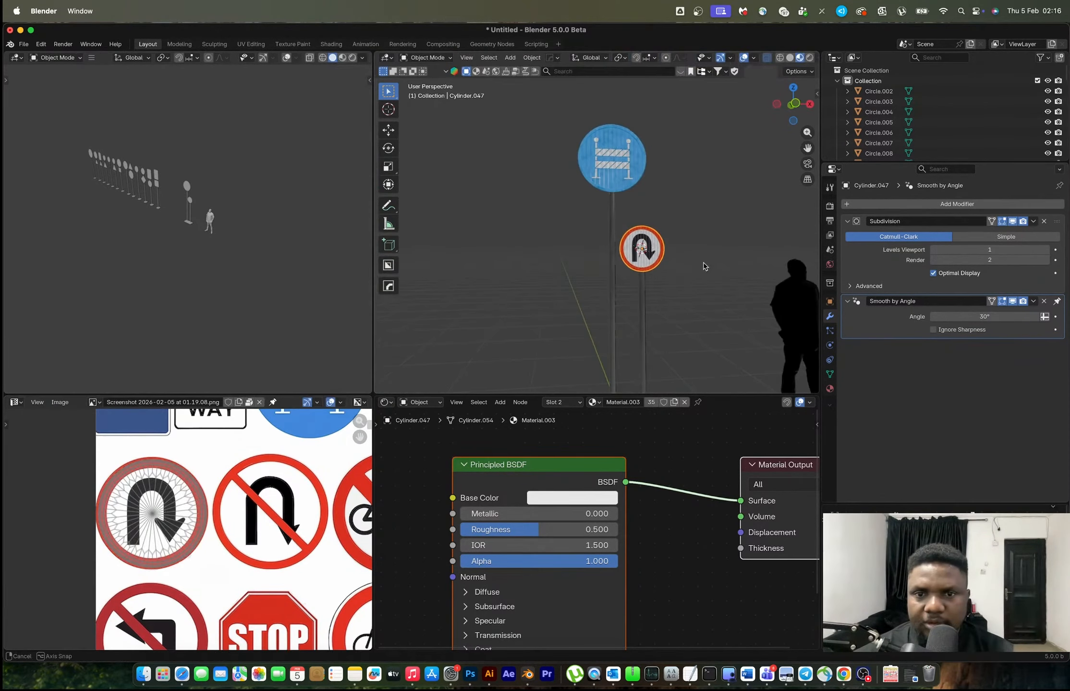
Step: Resize the rectangular fuel station plate on the shorter pole
scroll(705, 265, down, 4)
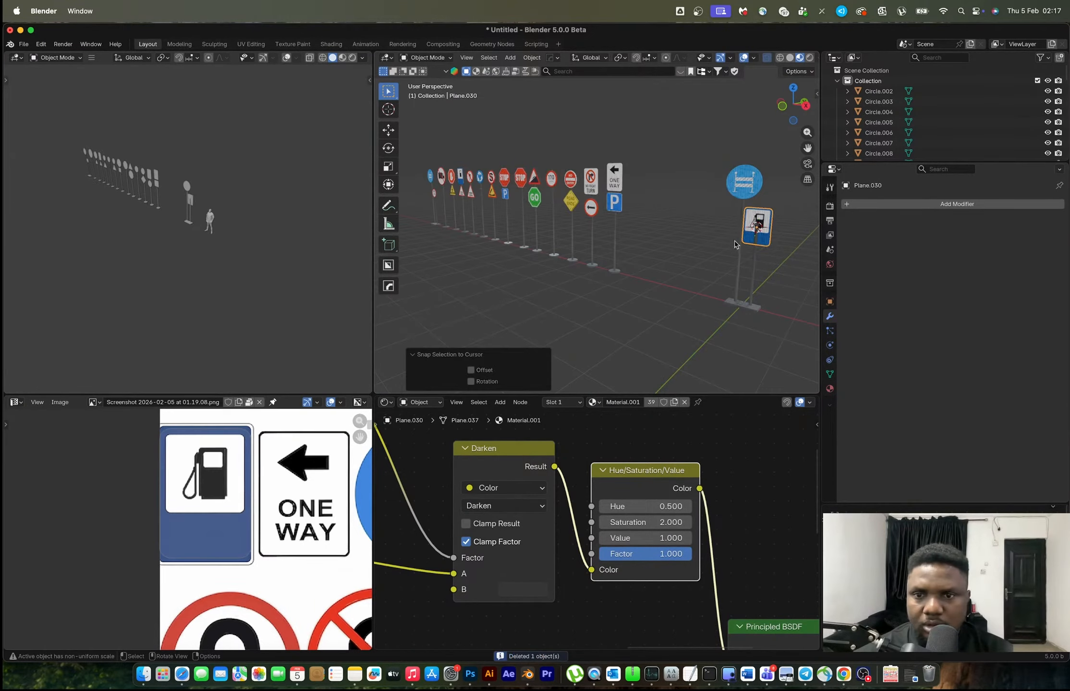
middle_drag(624, 288, 662, 244)
key(s)
click(682, 307)
Step: Duplicate the mounting brackets and clamps of another sign and snap the copies to the 3D cursor at the shorter pole
click(600, 133)
shift+click(598, 131)
key(shift+d)
key(Escape)
key(shift+s)
scroll(521, 234, up, 5)
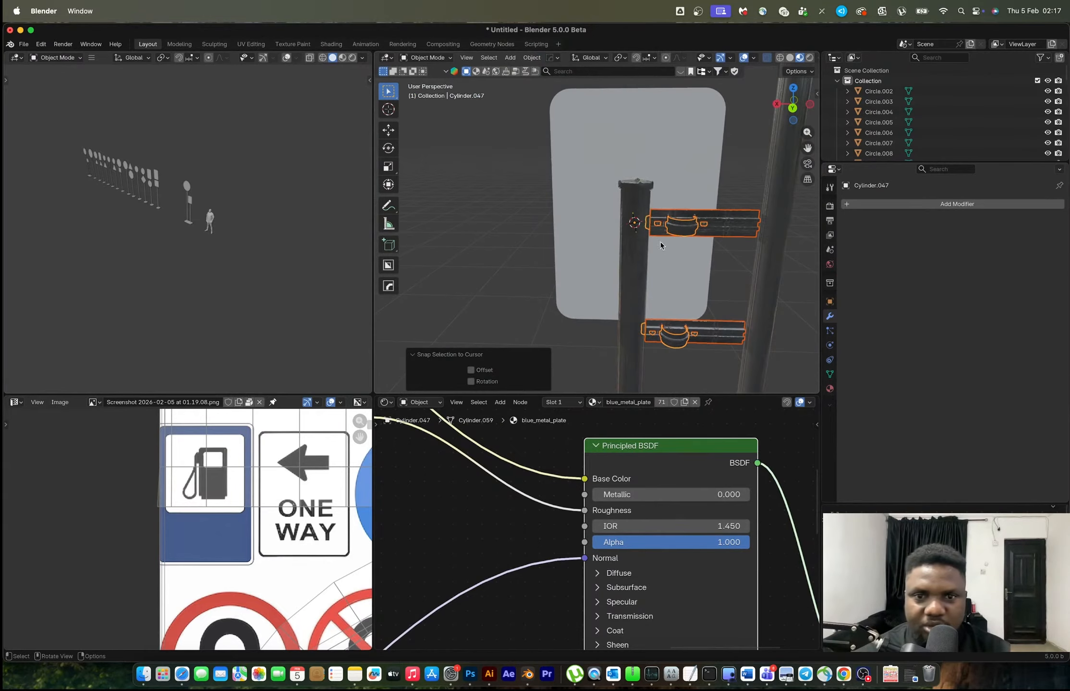
Step: Set the origins of the copied brackets and clamps to their geometry and snap them to the 3D cursor behind the fuel plate
click(675, 230)
shift+click(705, 232)
right_click(726, 228)
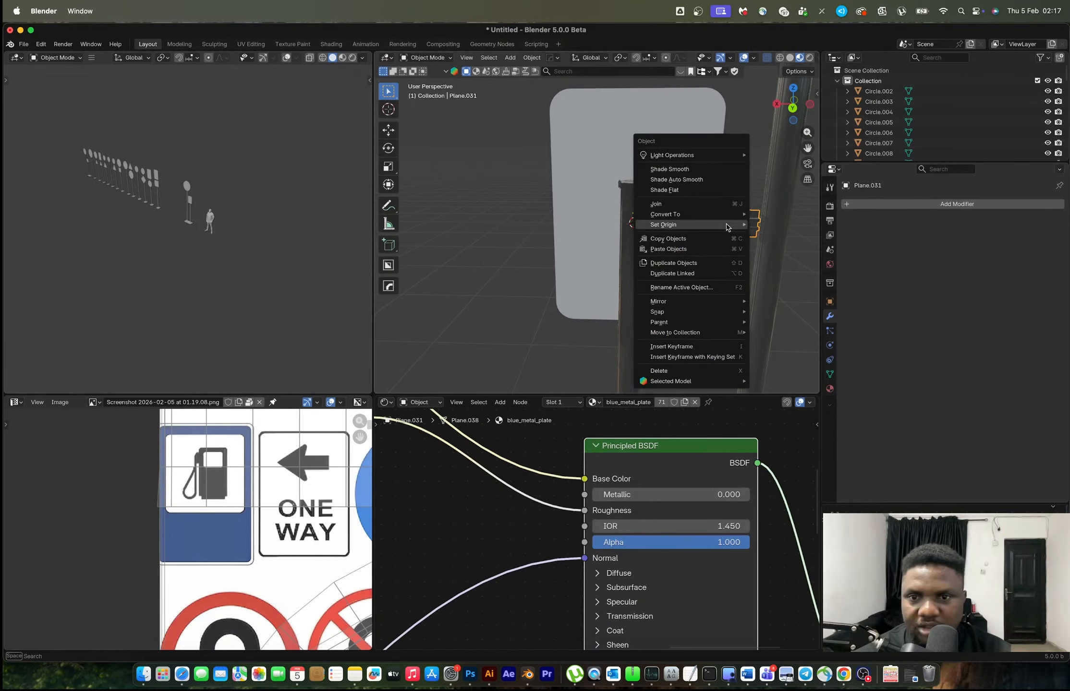
mouse_move(735, 225)
click(772, 233)
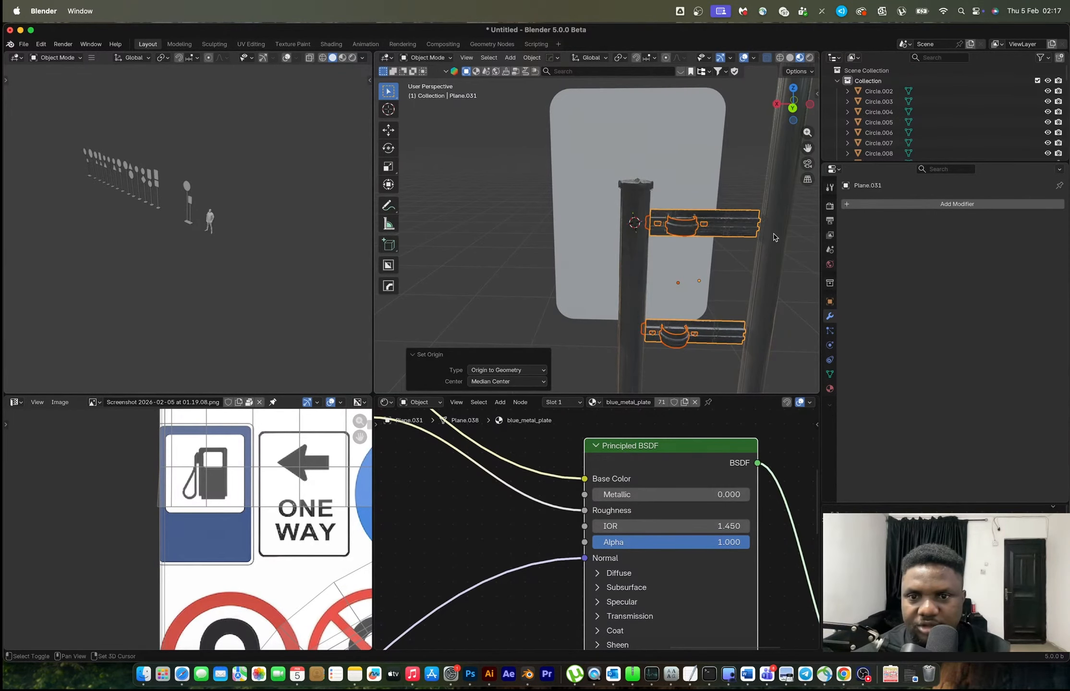
key(shift+s)
click(747, 173)
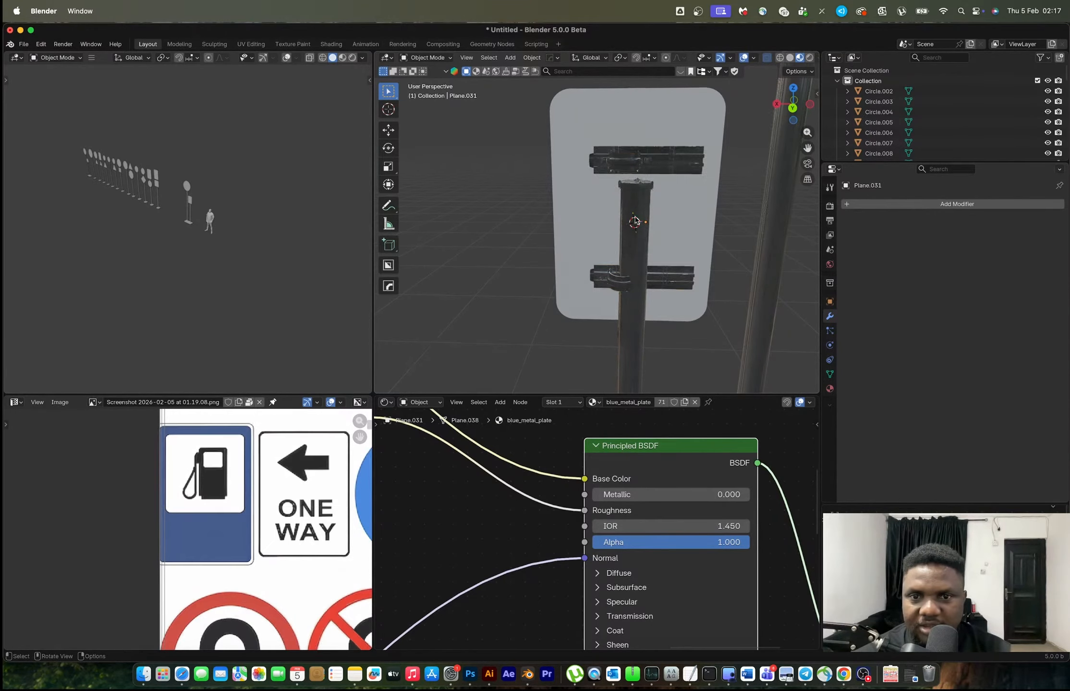
Step: Move the large round plate's UV island from the barricade sign onto the 120 km/h sign in the image and leave Edit Mode
click(666, 274)
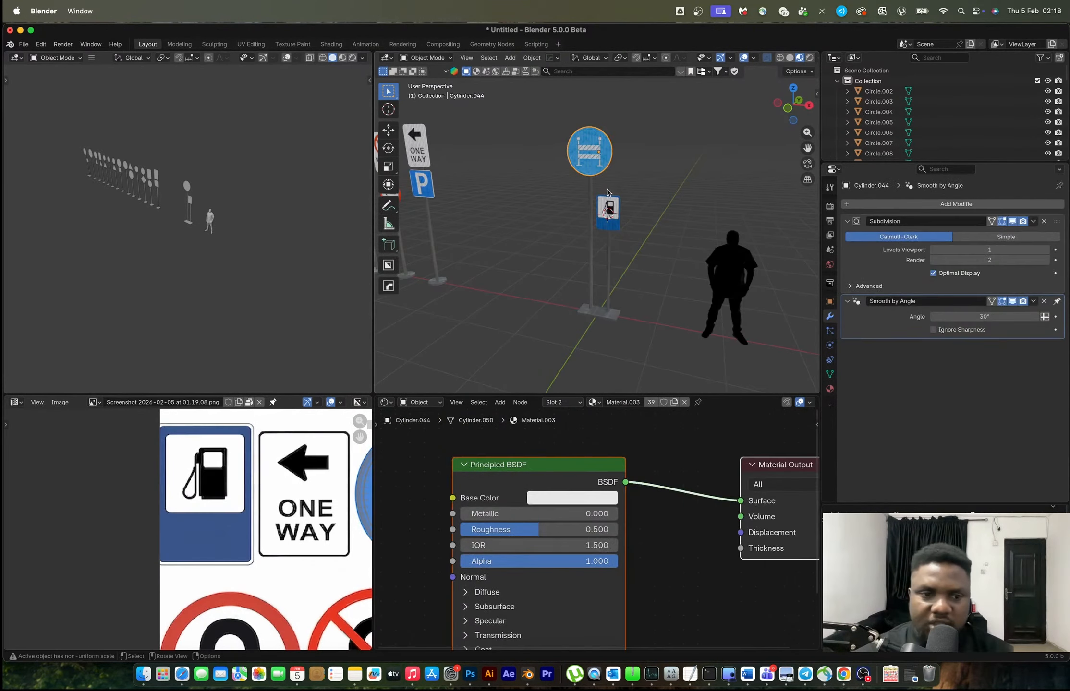
key(Tab)
scroll(310, 509, down, 3)
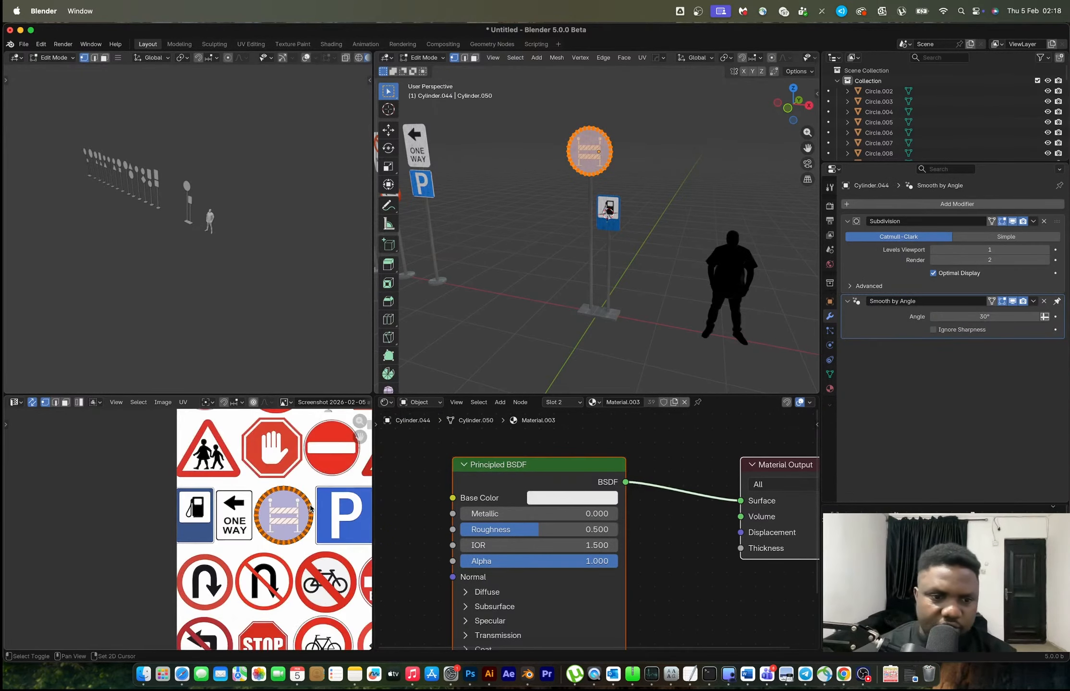
scroll(310, 509, down, 4)
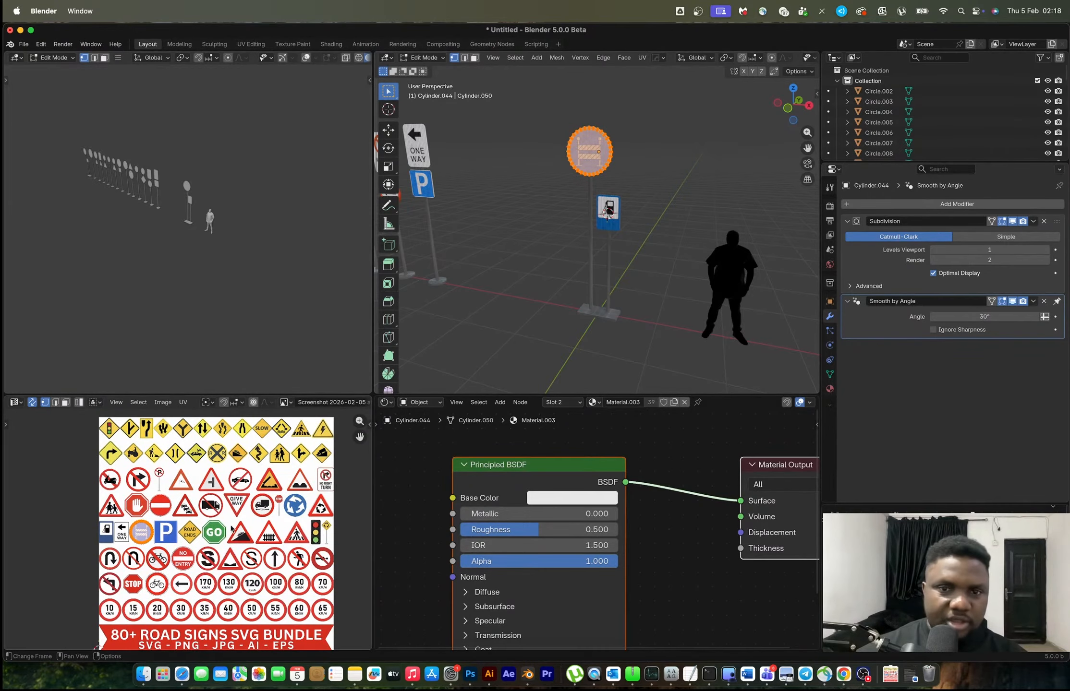
key(g)
click(275, 560)
scroll(276, 561, up, 5)
shift+middle_drag(275, 560, 231, 464)
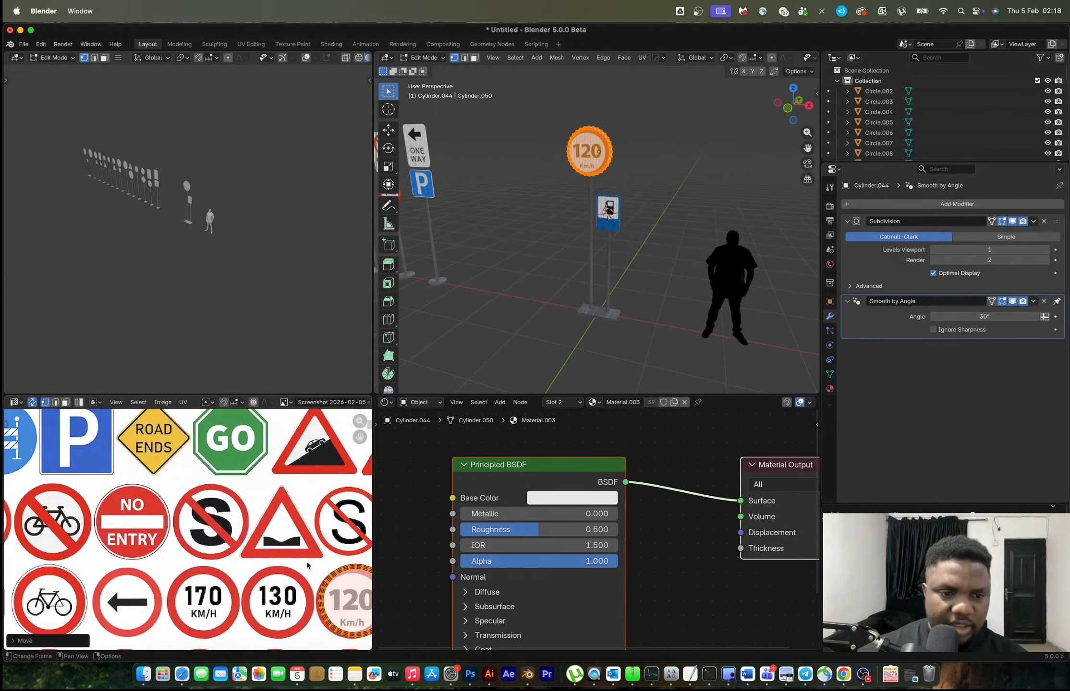
shift+middle_drag(355, 595, 256, 536)
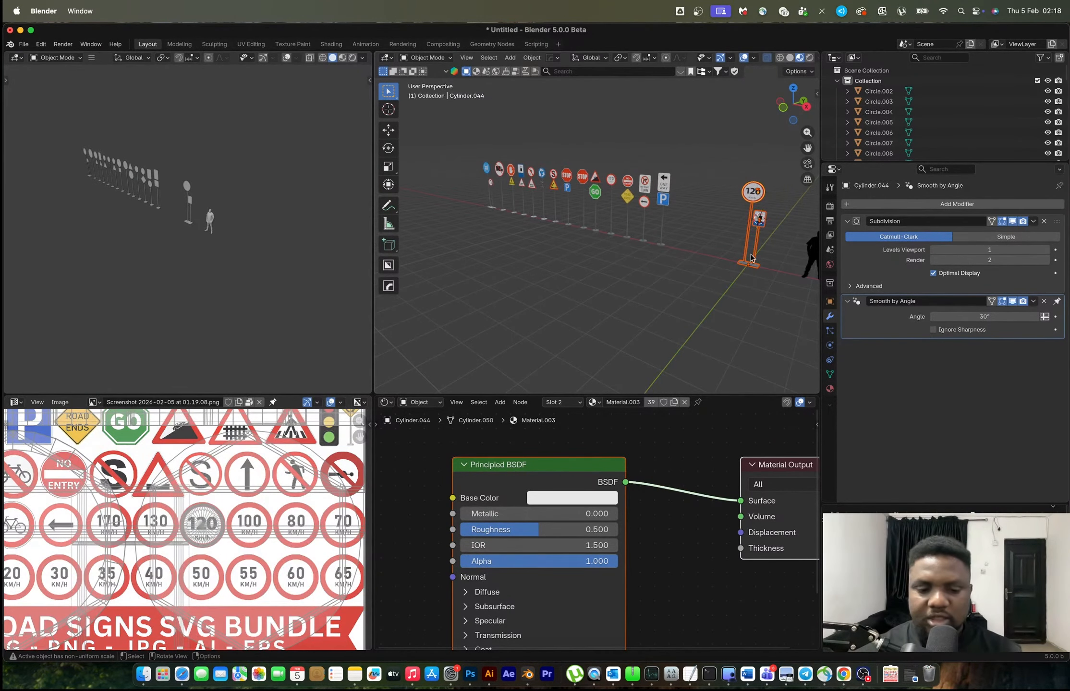
Step: Move the whole two-pole sign along X by -17.491 m to the far end of the sign row
key(g)
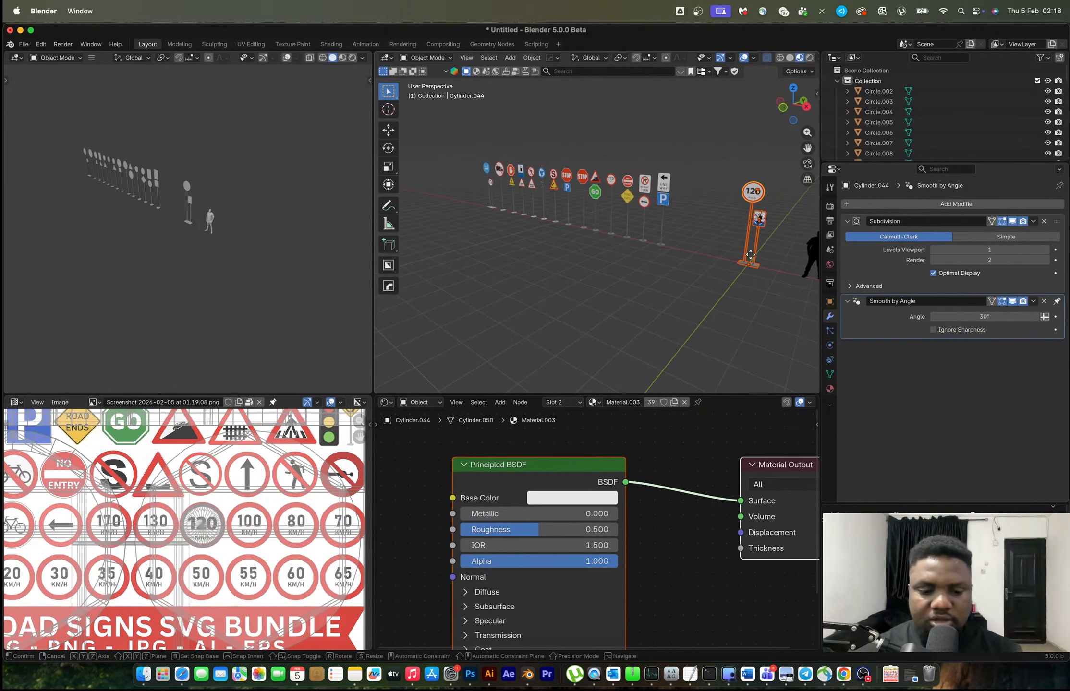
key(x)
click(469, 247)
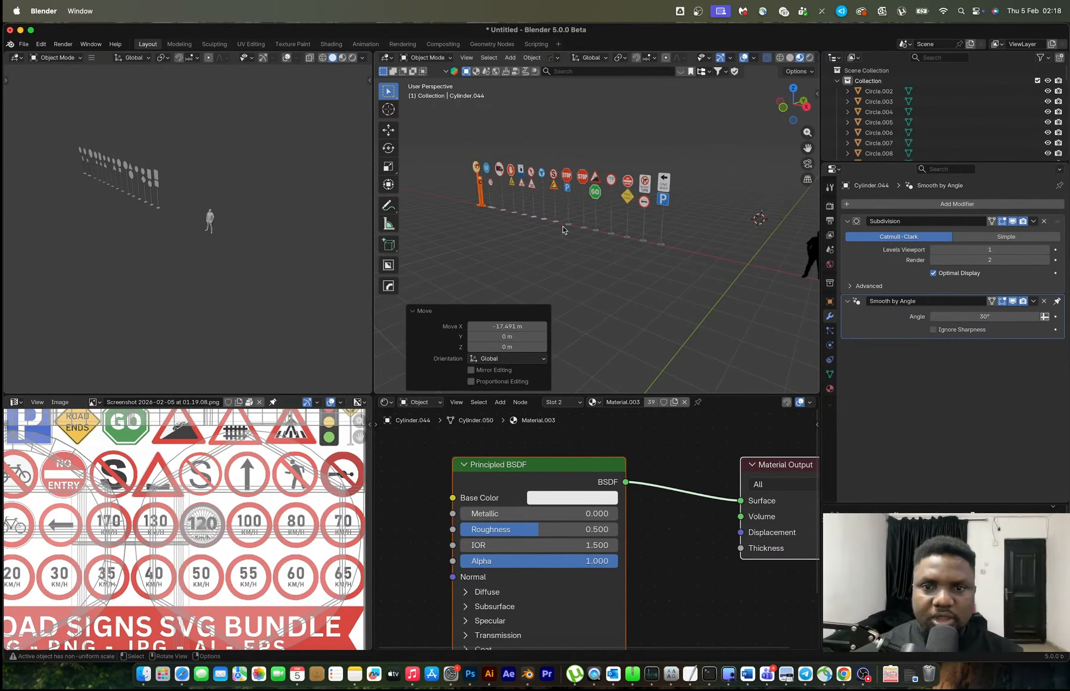
middle_drag(470, 247, 640, 180)
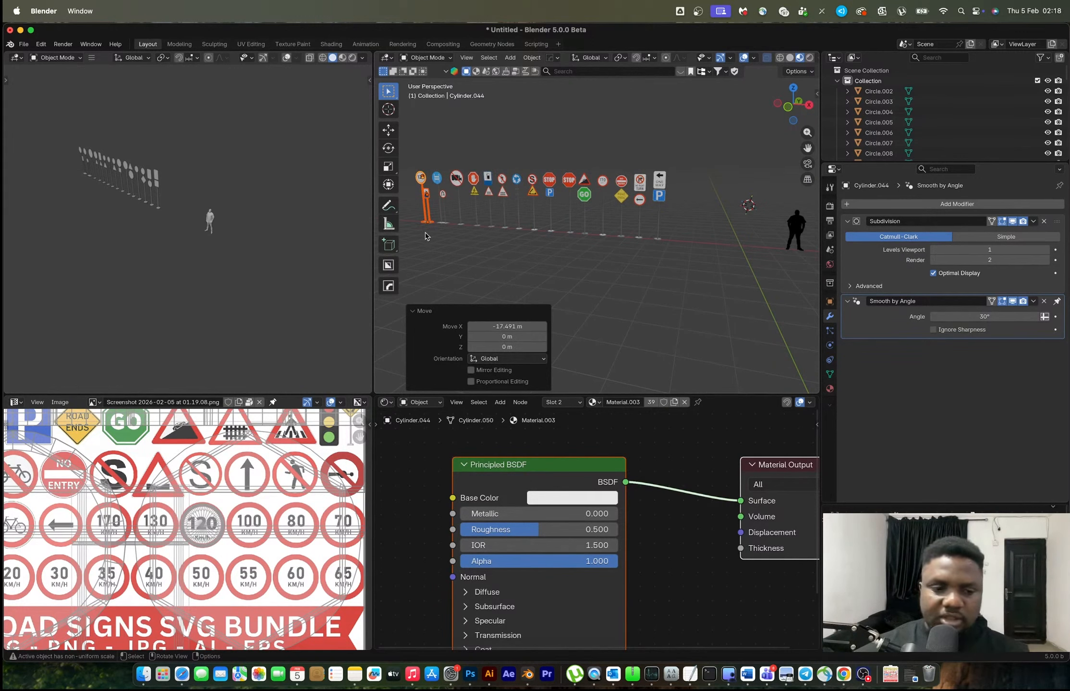
Step: Duplicate the steep-hill triangle sign out of the row along X and shift the copy's UV island along X onto the pedestrian crossing sign
scroll(246, 528, down, 2)
drag(585, 164, 589, 186)
shift+middle_drag(645, 218, 579, 196)
key(shift+d)
key(x)
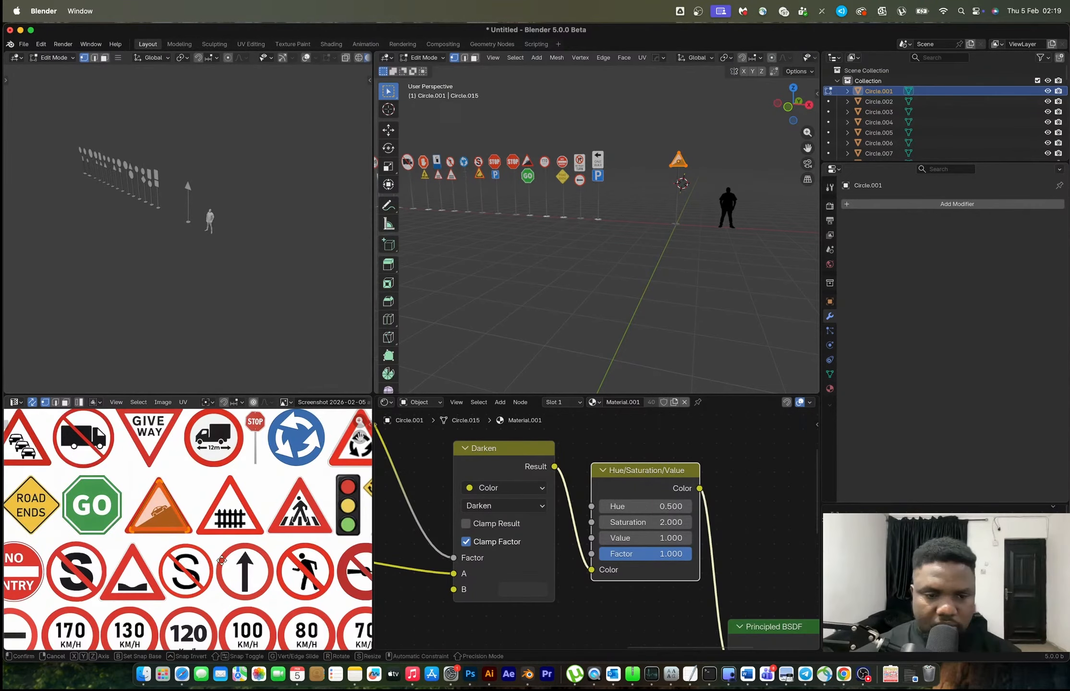
key(x)
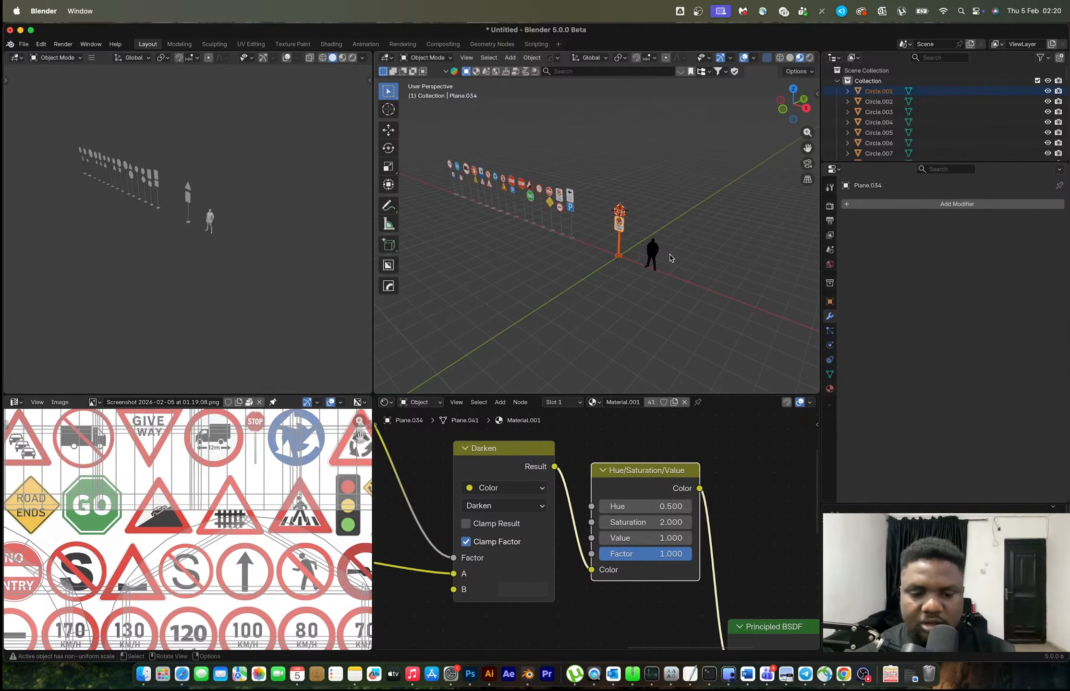
Step: Duplicate the finished pedestrian crossing and NO RIGHT TURN sign along X by about -18.73 m to the far end of the row
key(shift+d)
key(x)
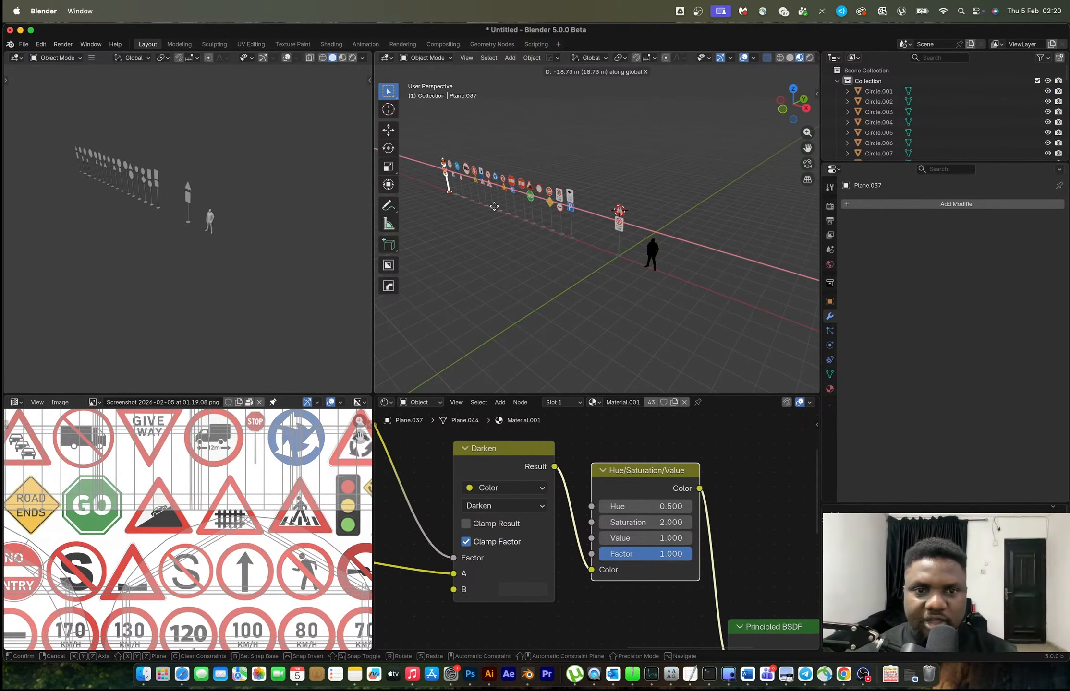
click(495, 207)
Step: Duplicate the yellow diamond ROAD ENDS plate from the row and place the copy in free space near the working sign
scroll(219, 529, down, 2)
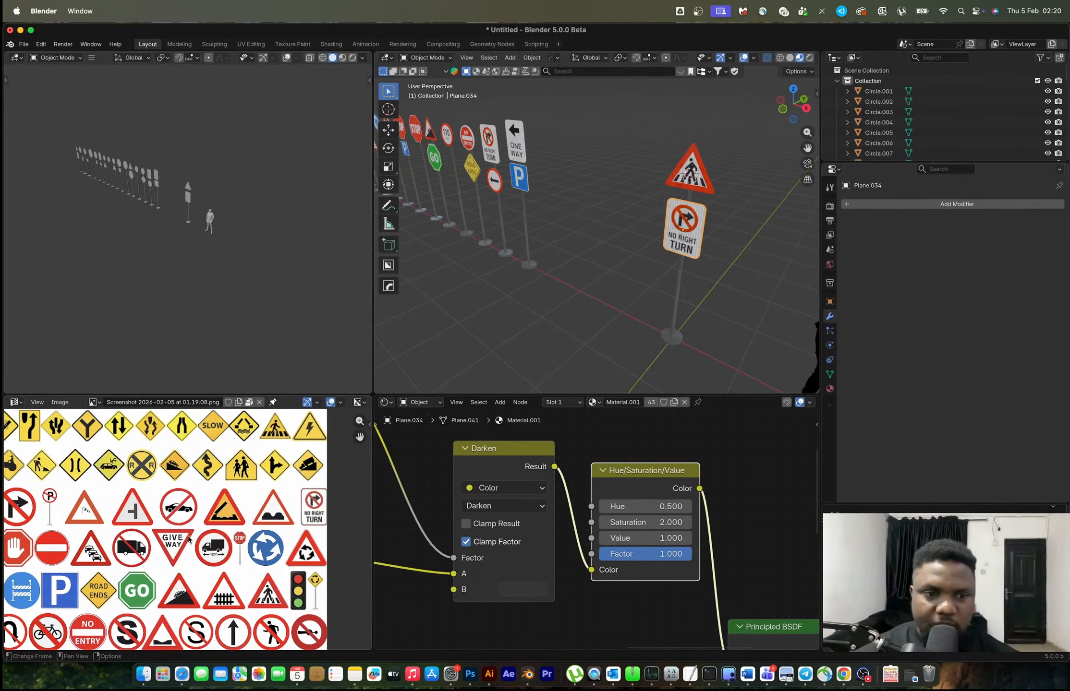
scroll(174, 480, left, 5)
scroll(178, 474, up, 3)
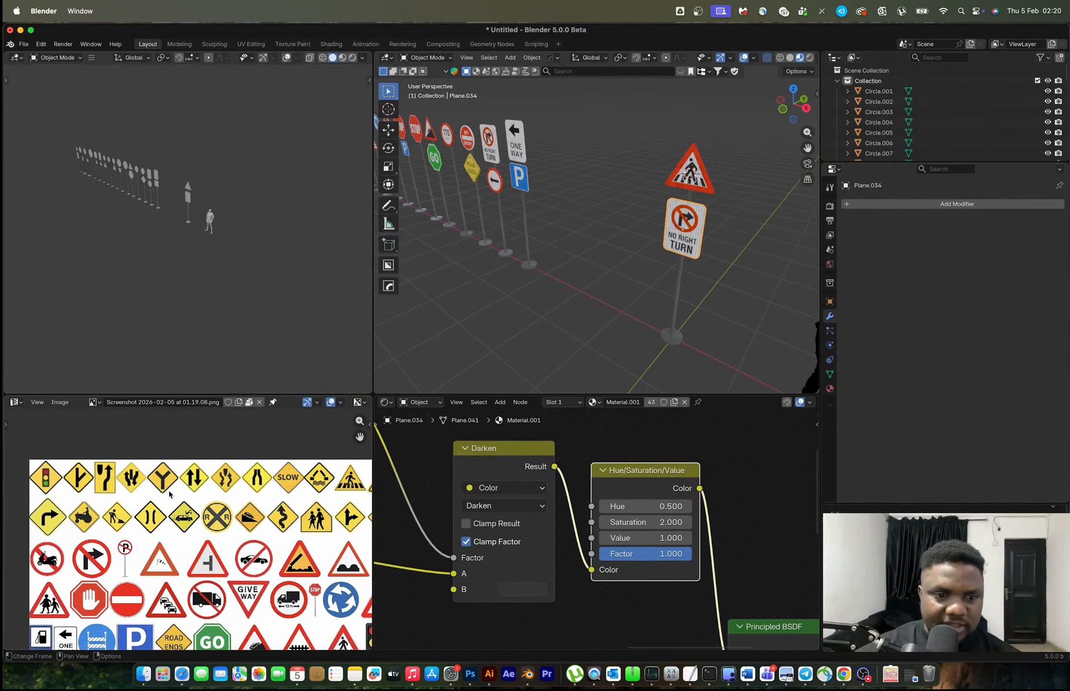
click(484, 192)
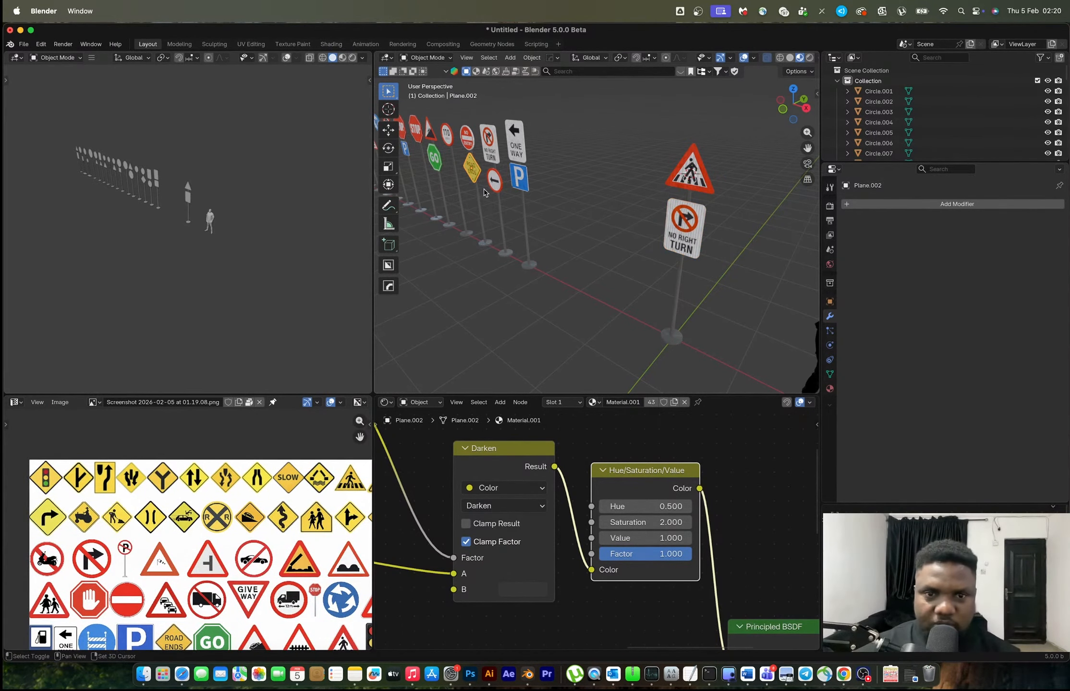
key(shift+d)
click(609, 181)
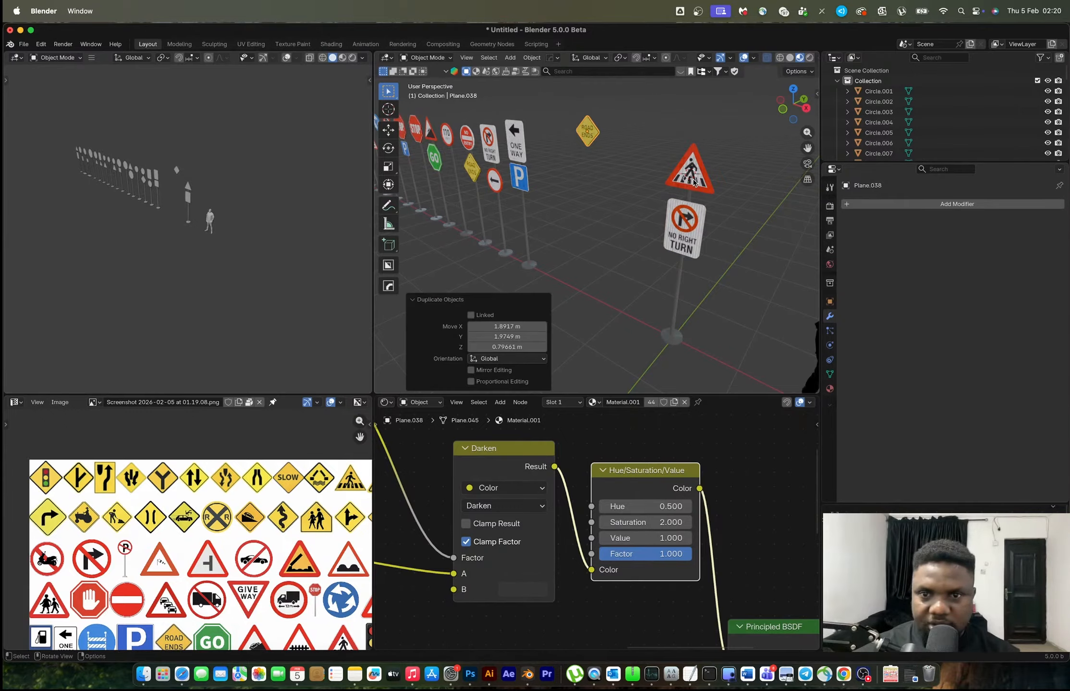
Step: Delete the pedestrian crossing triangle plate and snap the diamond plate copy to the 3D cursor at the top of the pole
click(694, 184)
key(Delete)
click(594, 136)
key(shift+s)
click(627, 85)
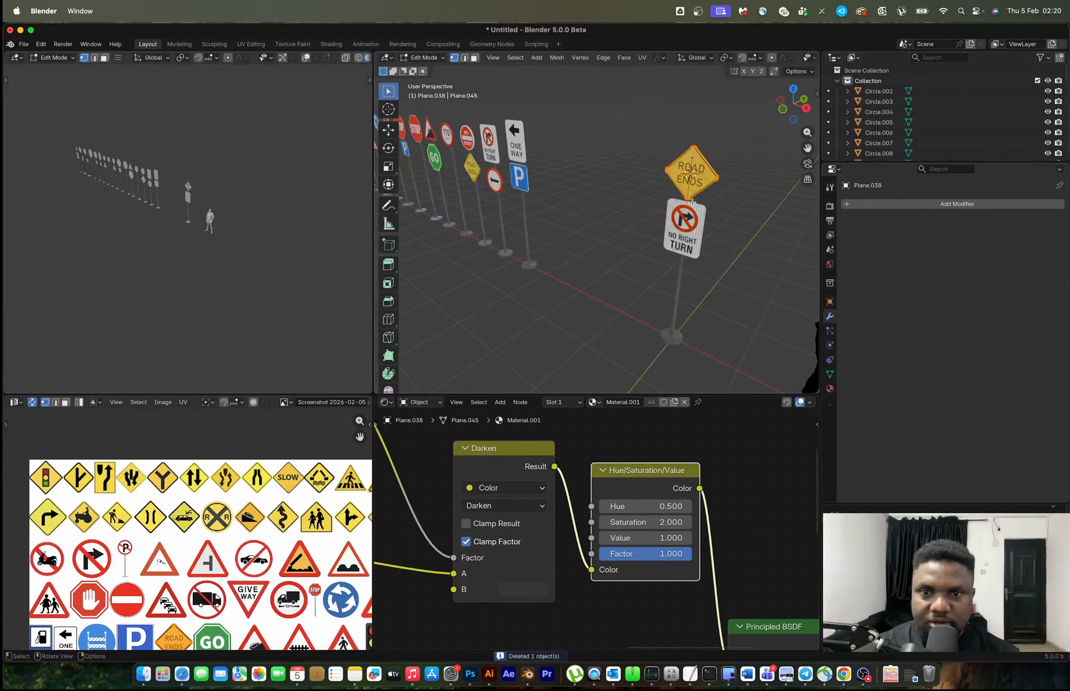
Step: Move the diamond plate's UV island onto the yellow Y-junction sign, scale it to fit the outline and leave Edit Mode
key(Tab)
key(g)
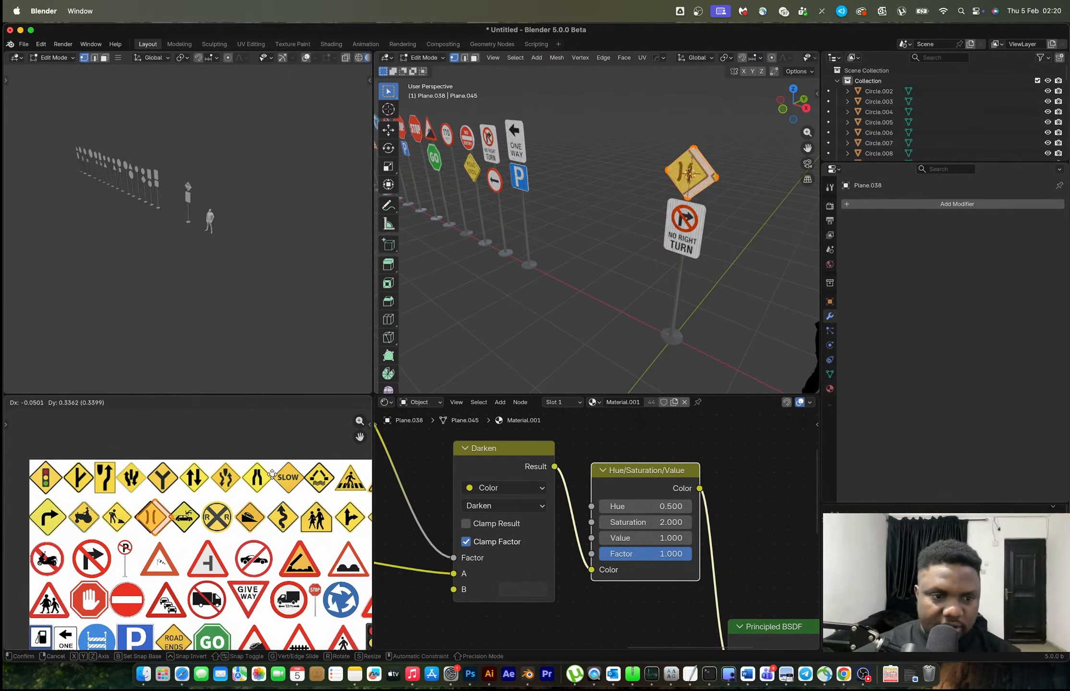
click(279, 437)
scroll(280, 437, up, 3)
scroll(243, 527, up, 3)
key(s)
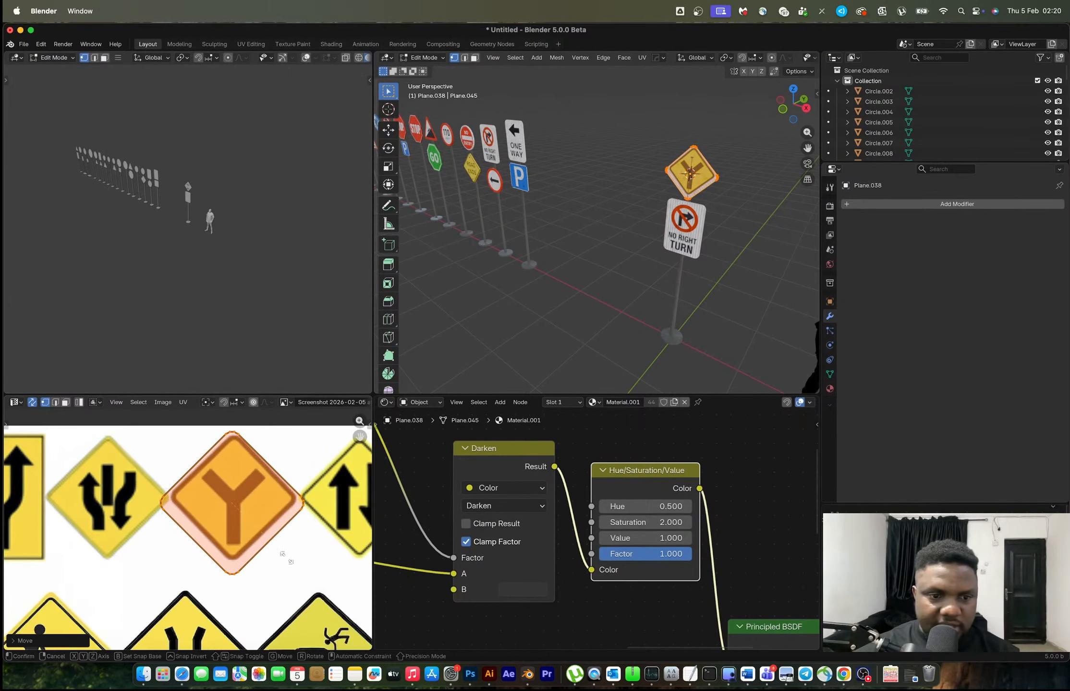
click(277, 545)
key(g)
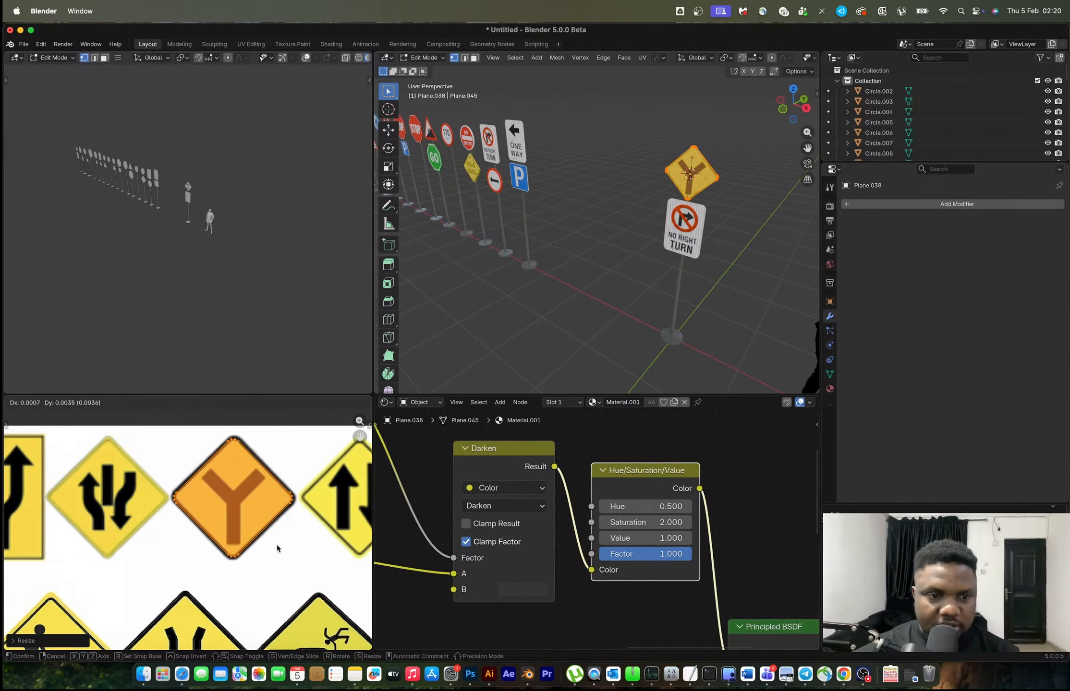
click(277, 548)
key(Tab)
Step: Duplicate the complete Y-junction and NO RIGHT TURN sign along X by -19.595 m to the far end of the row
click(694, 225)
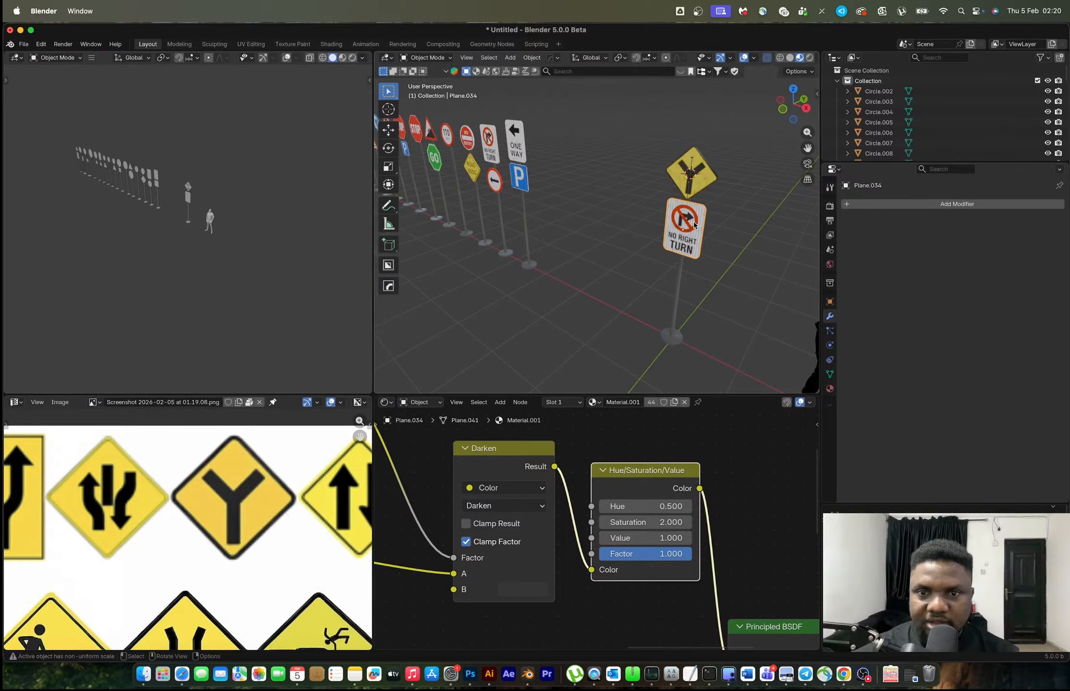
key(Delete)
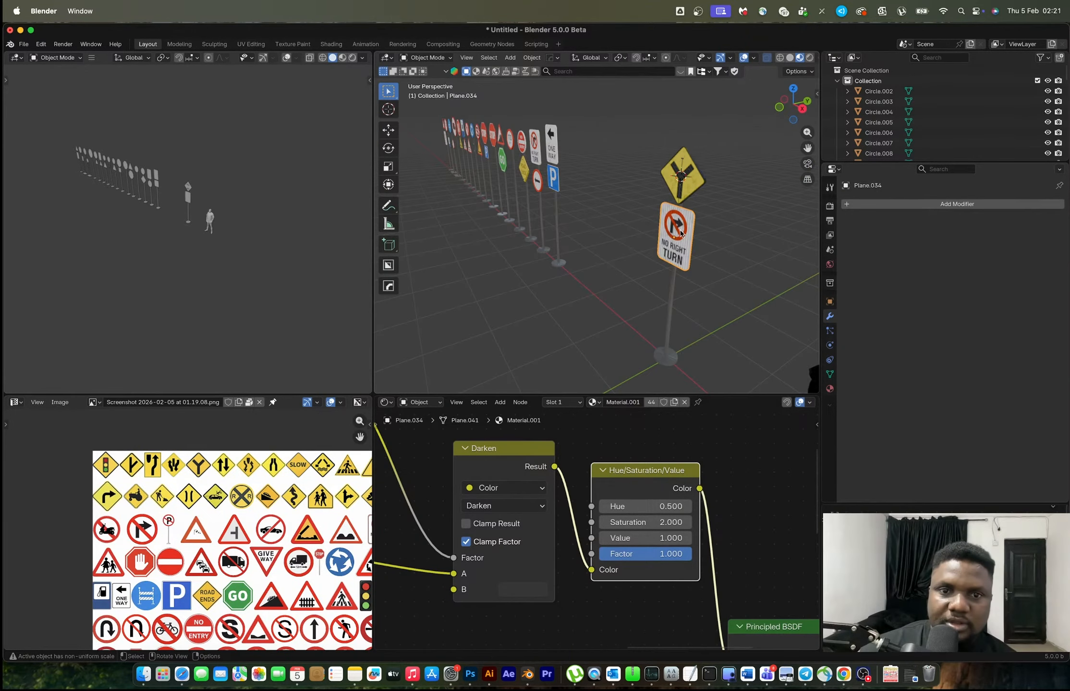
scroll(245, 554, down, 2)
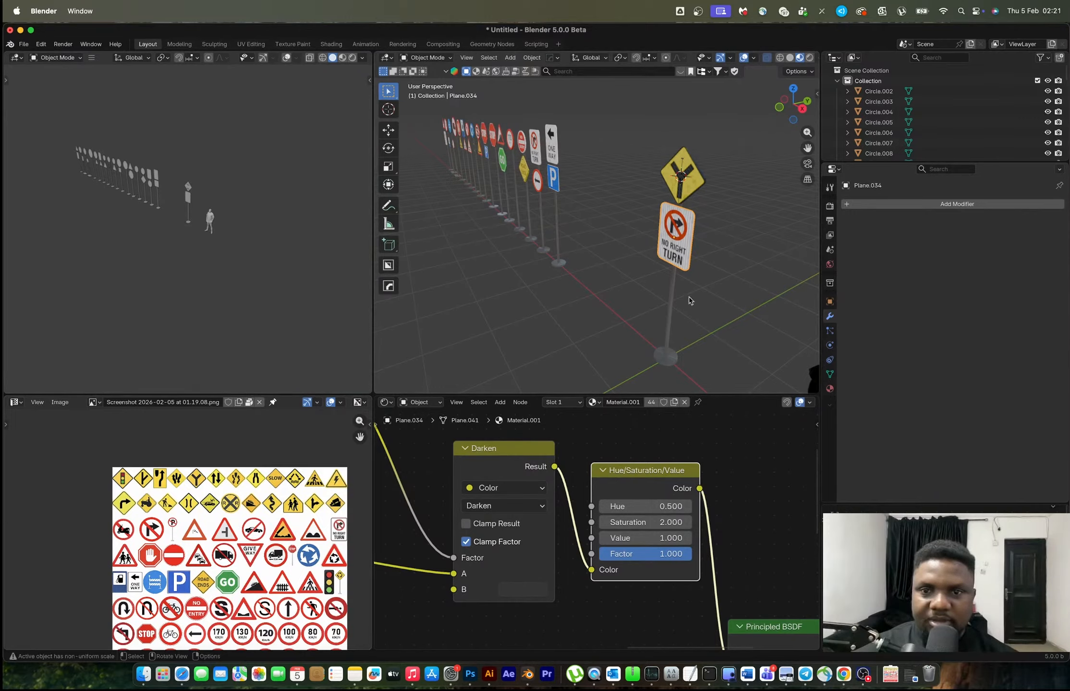
drag(646, 135, 720, 263)
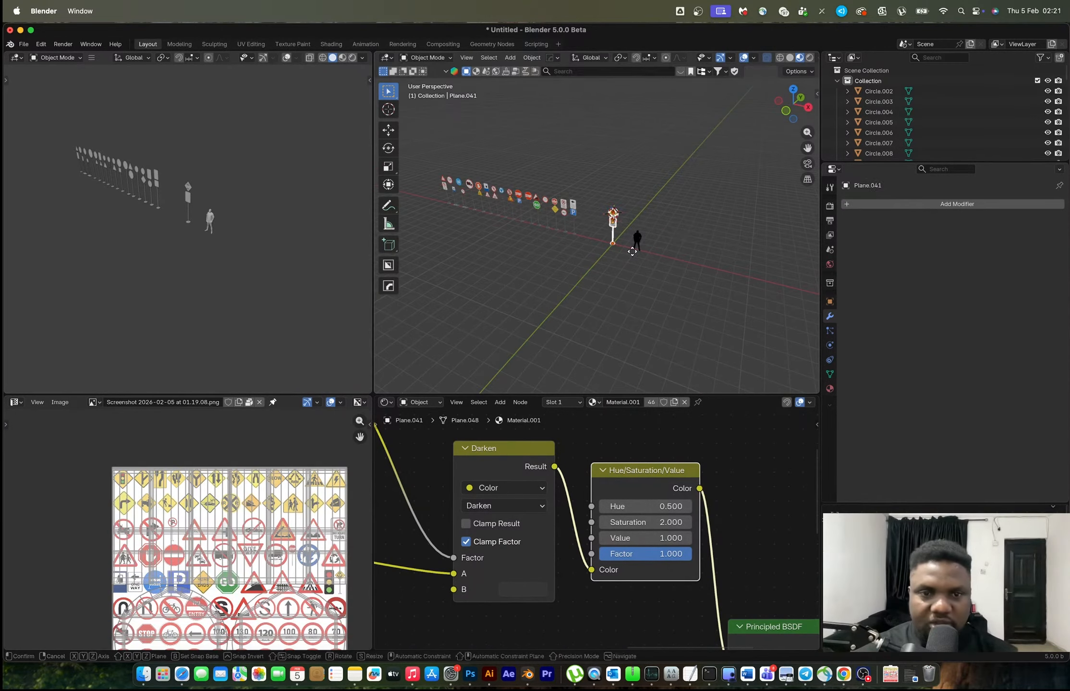
key(shift+d)
key(x)
click(453, 232)
Step: Delete the NO RIGHT TURN plate from the working sign near the origin
scroll(664, 245, up, 7)
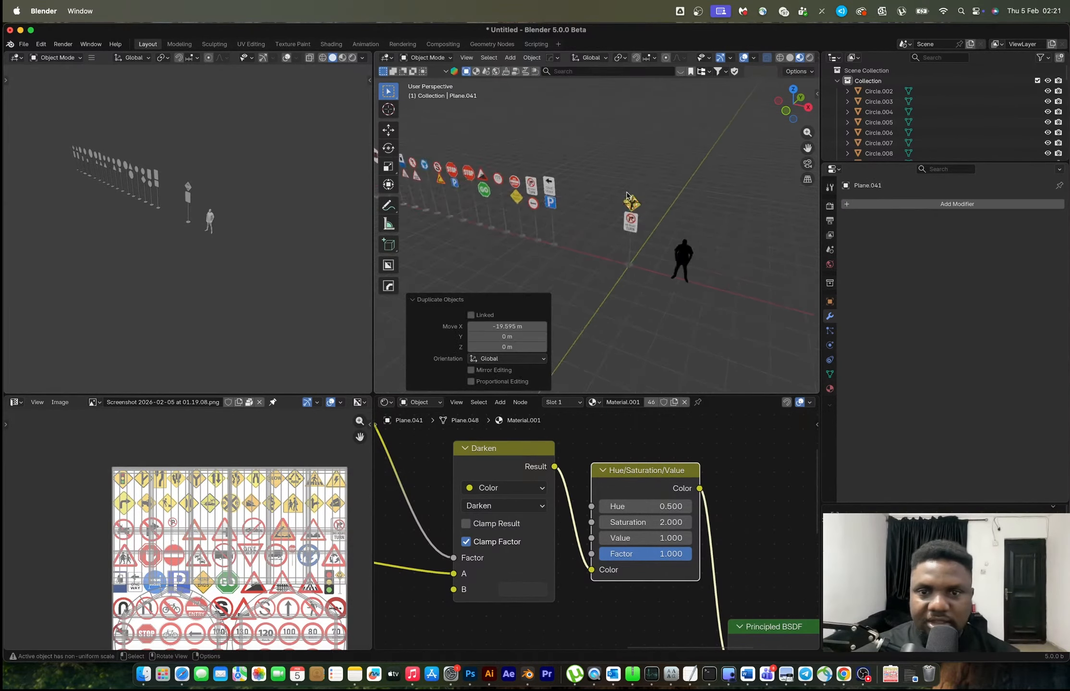
click(664, 244)
key(x)
click(660, 233)
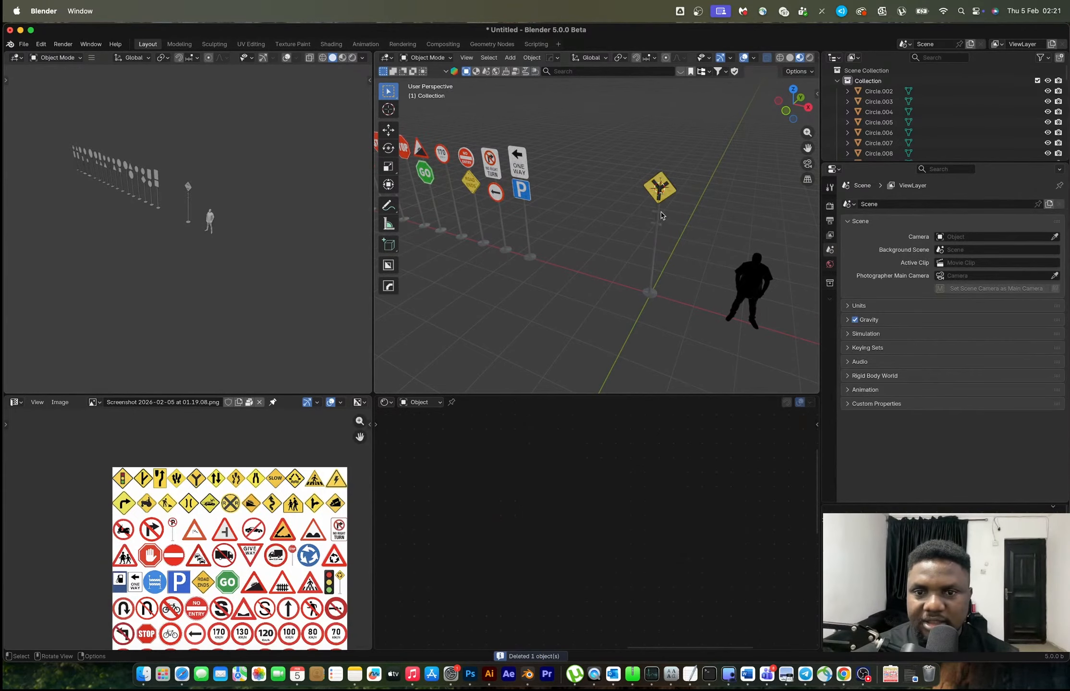
Step: Move the diamond plate's UV island along X from the Y-junction onto the yellow two-way arrows sign
click(675, 187)
key(Tab)
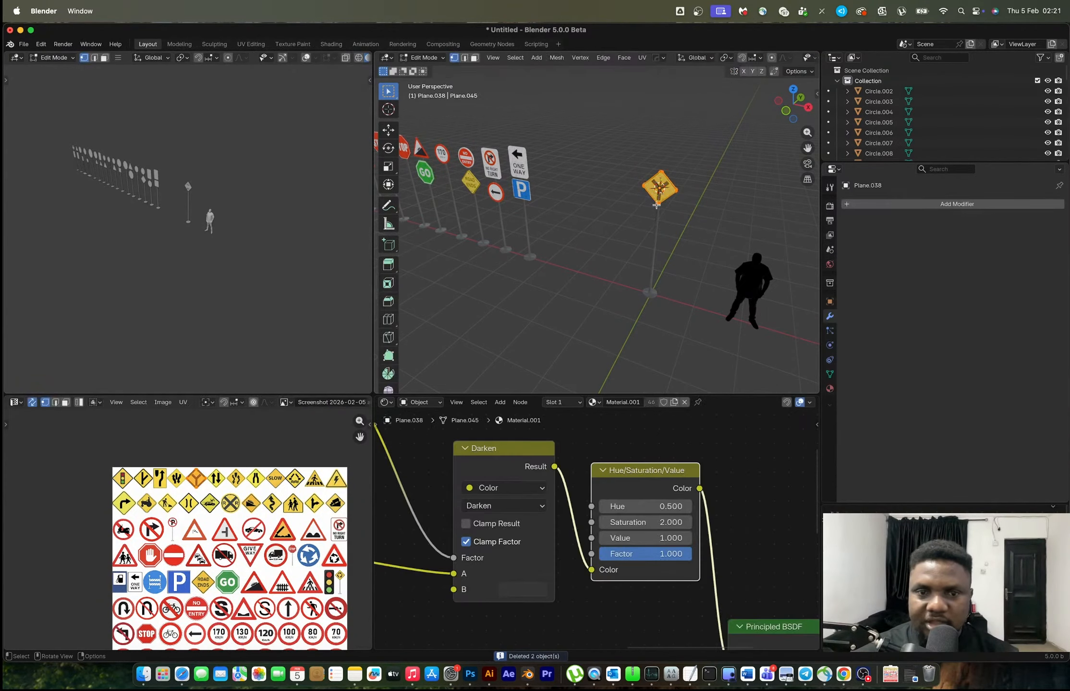
scroll(209, 482, up, 4)
middle_drag(209, 482, 218, 576)
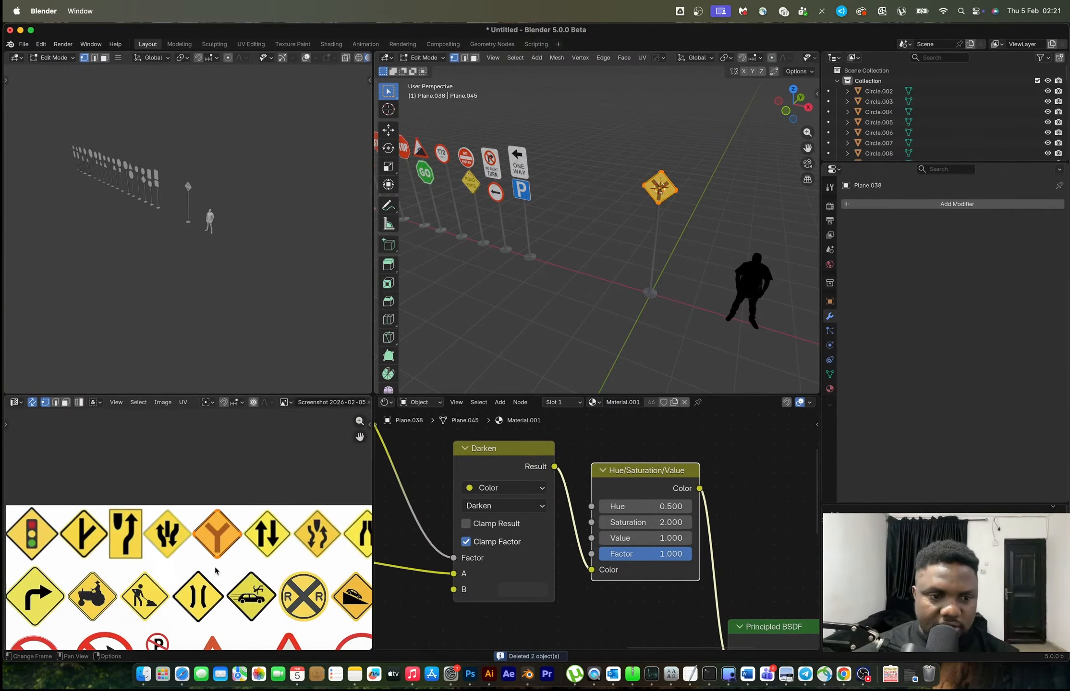
key(g)
key(x)
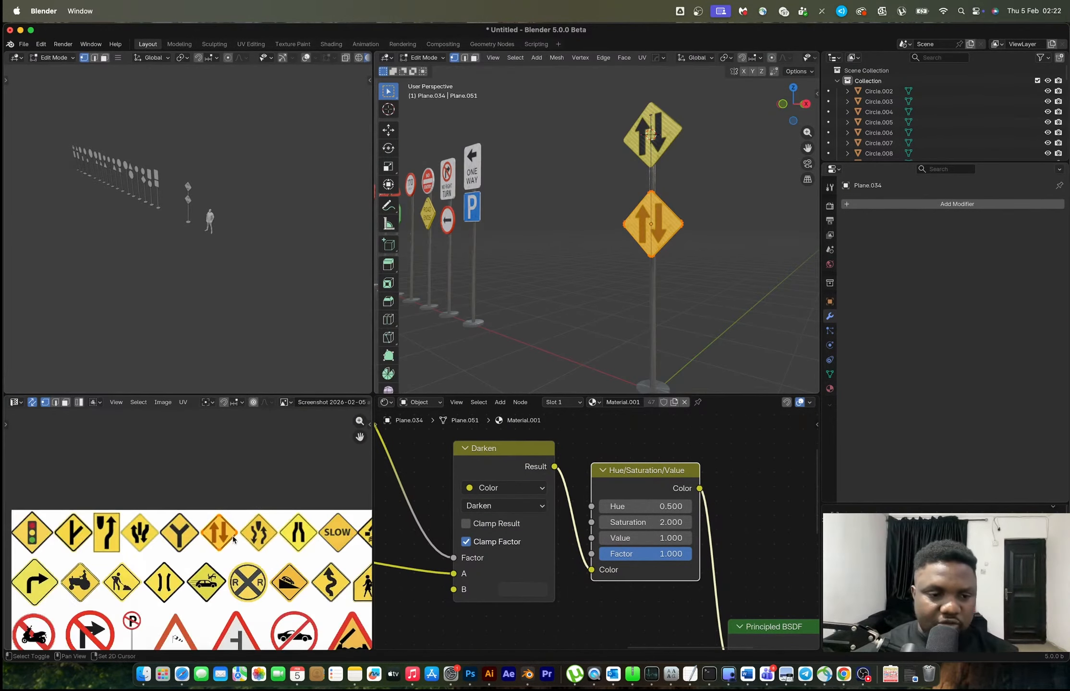
Step: Move the lower diamond plate's UV island along X onto the SLOW sign, and scale the plate up by 1.354 in Object Mode
middle_drag(233, 538, 255, 469)
scroll(255, 470, down, 3)
shift+middle_drag(225, 567, 267, 496)
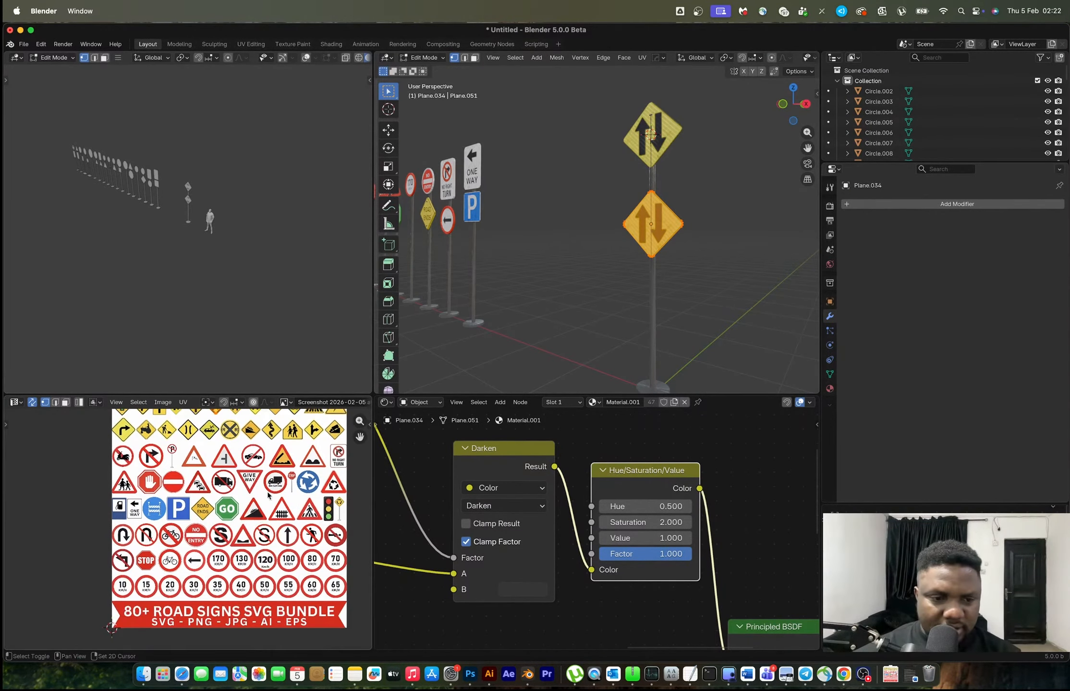
scroll(258, 534, up, 3)
key(g)
key(x)
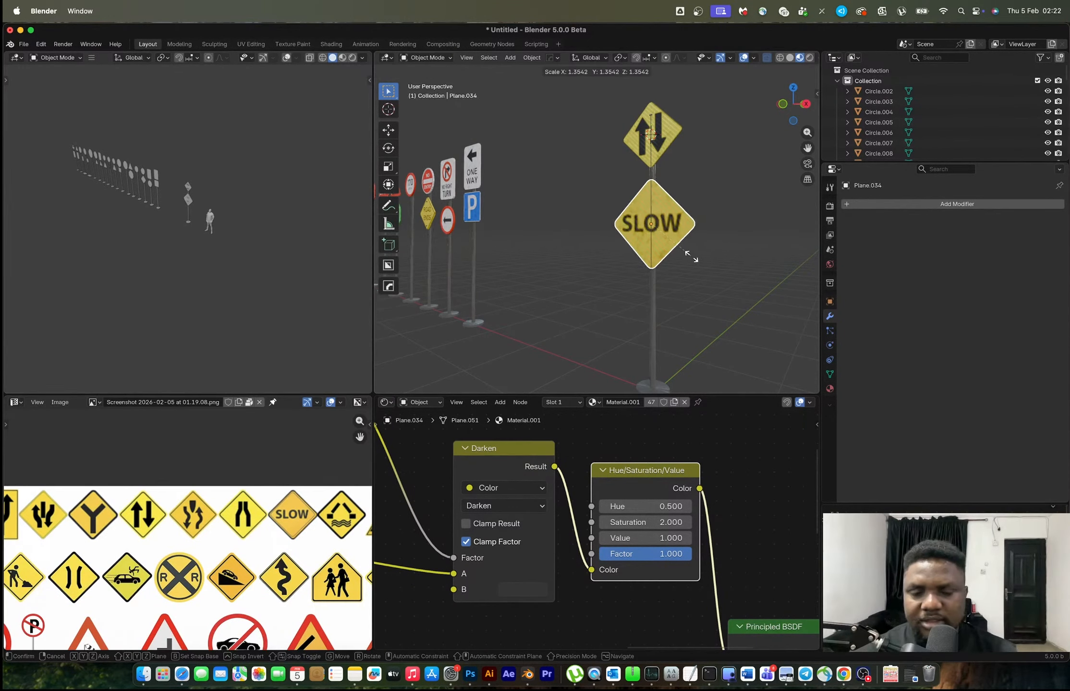
click(688, 253)
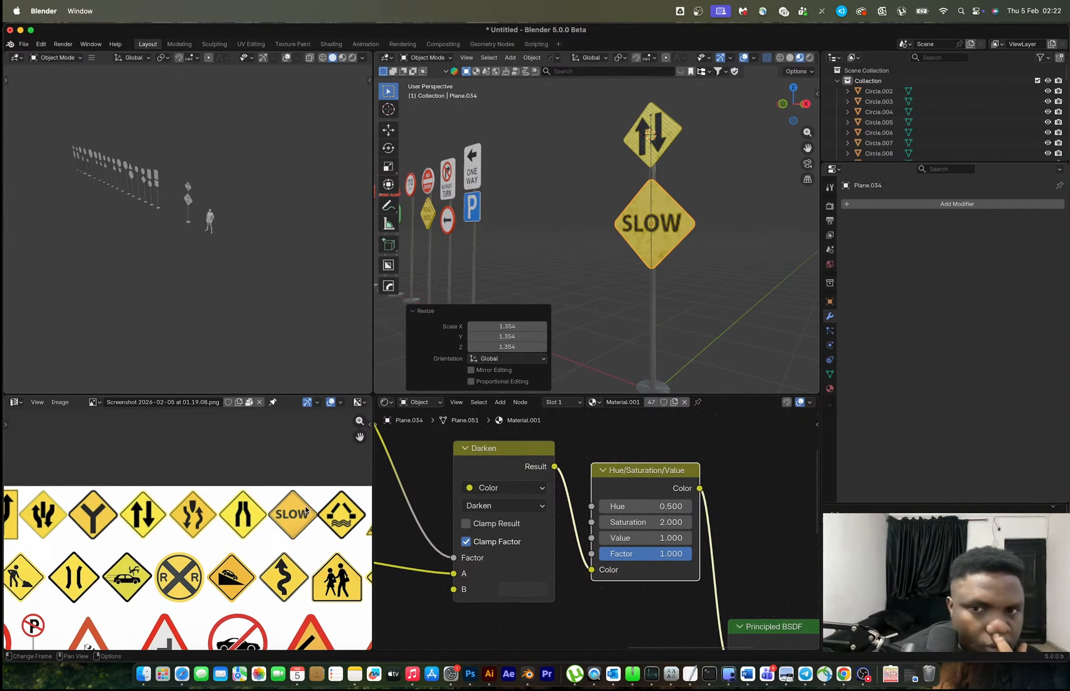
Step: Adjust the part behind the diamond plates along Y and select the upper plate's mounting brackets and clamps
middle_drag(709, 219, 578, 326)
scroll(578, 161, up, 4)
click(591, 278)
key(g)
key(y)
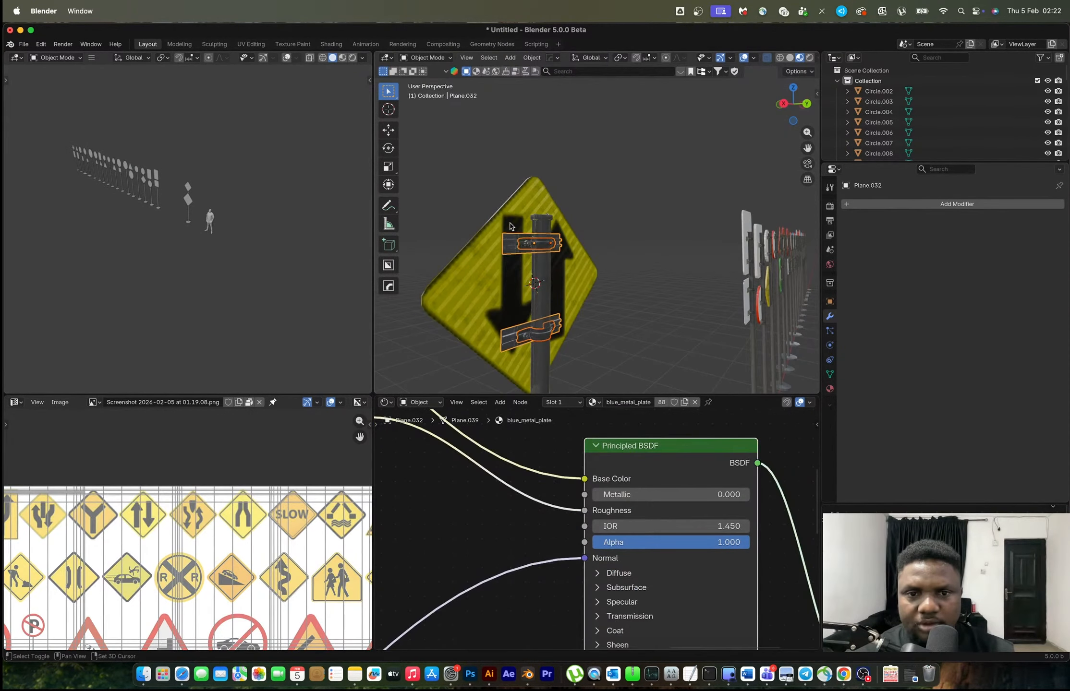
click(511, 245)
middle_drag(511, 246, 645, 294)
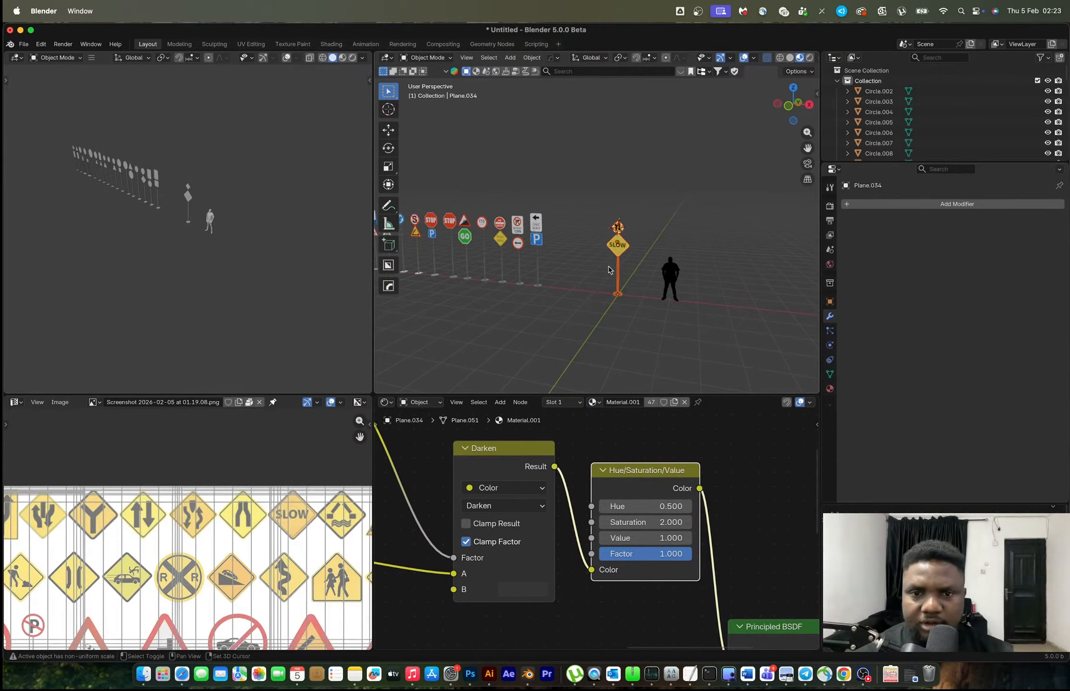
Step: Duplicate the complete two-way arrows and SLOW sign along X by -20.978 m to the far end of the row
middle_drag(609, 270, 684, 296)
key(shift+d)
key(x)
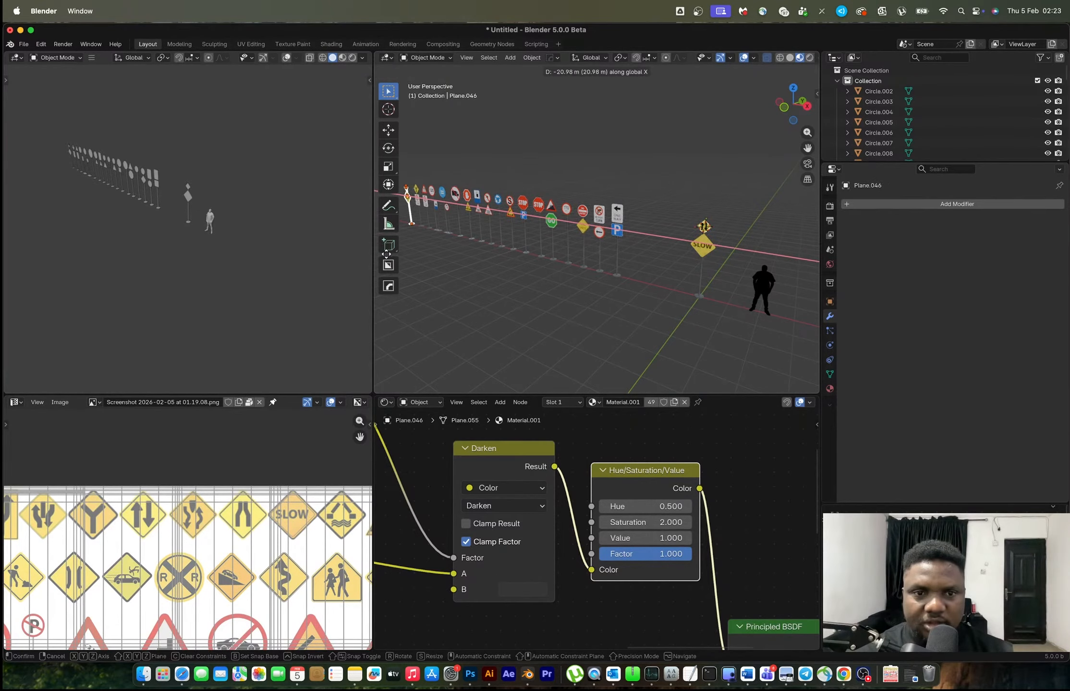
click(386, 253)
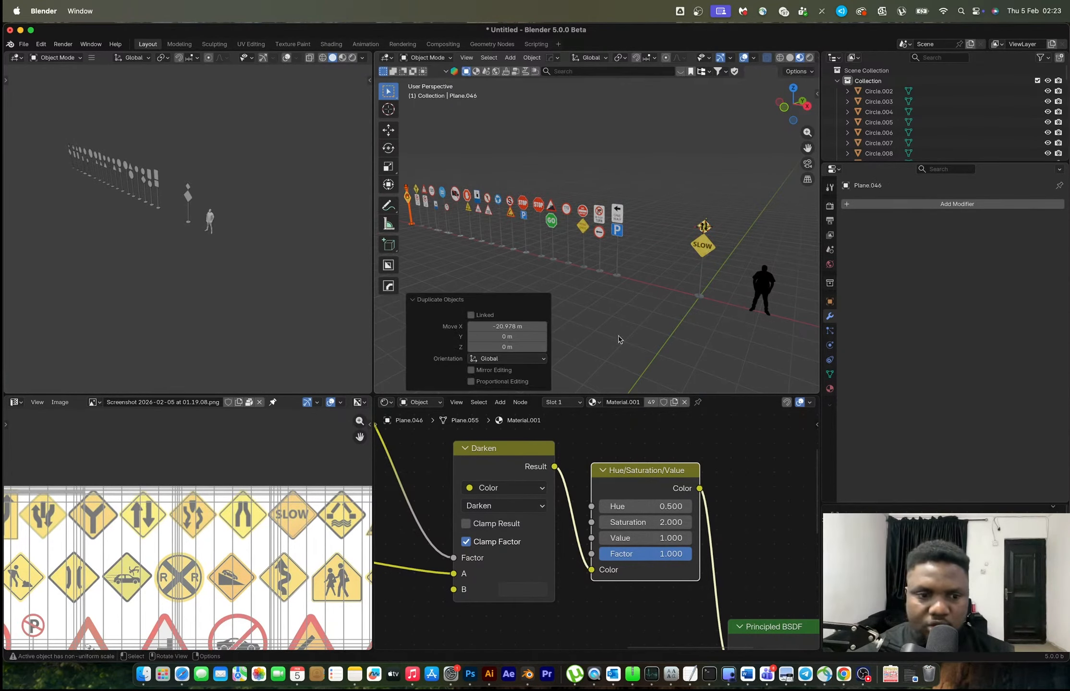
Step: Delete the yellow two-way arrows plate and its mounting hardware from the pole above the SLOW sign
click(707, 247)
scroll(708, 227, up, 3)
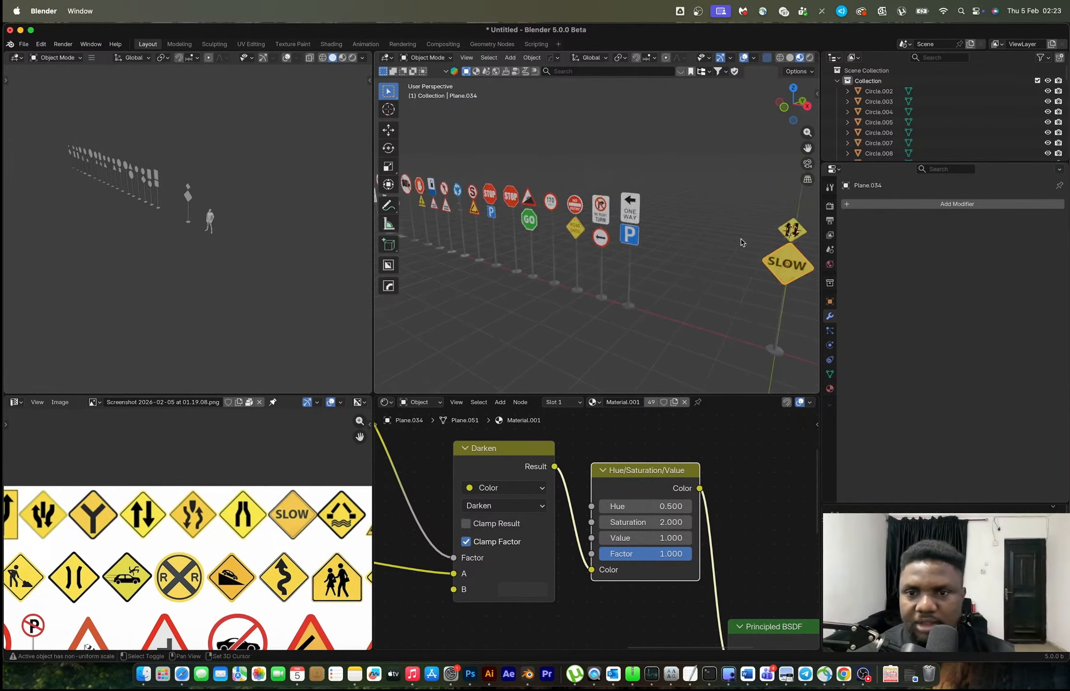
click(632, 223)
shift+middle_drag(742, 241, 638, 221)
key(x)
click(634, 222)
scroll(553, 234, up, 6)
drag(681, 166, 726, 241)
key(x)
click(725, 241)
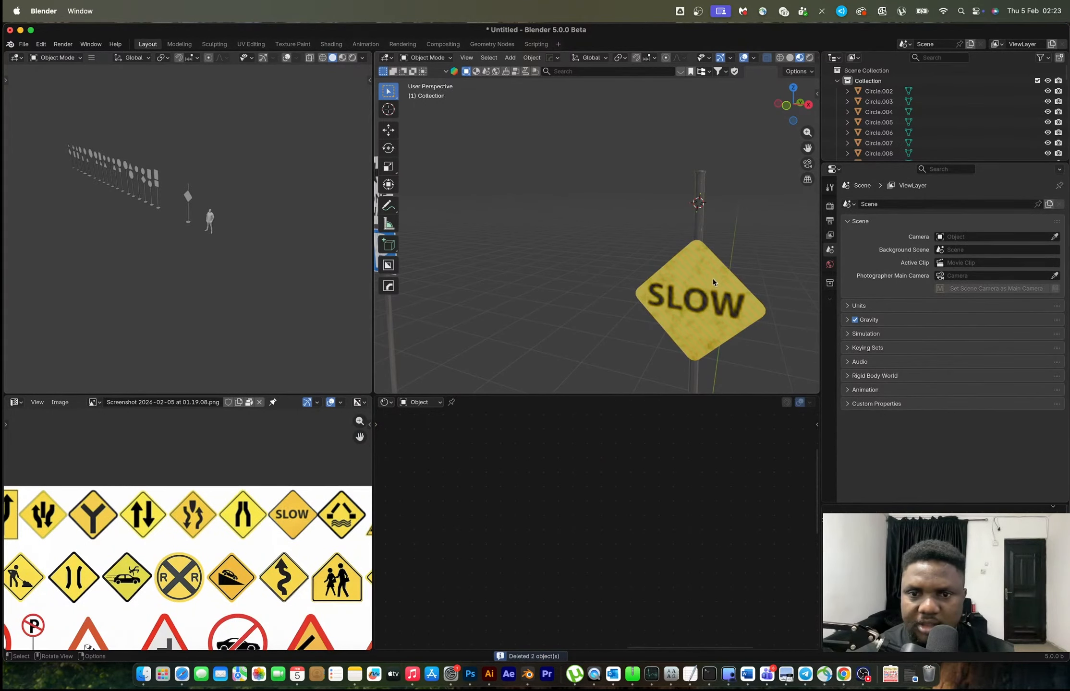
Step: Duplicate the round left-arrow plate from the row and snap the copy to the 3D cursor above the SLOW sign
scroll(235, 583, down, 3)
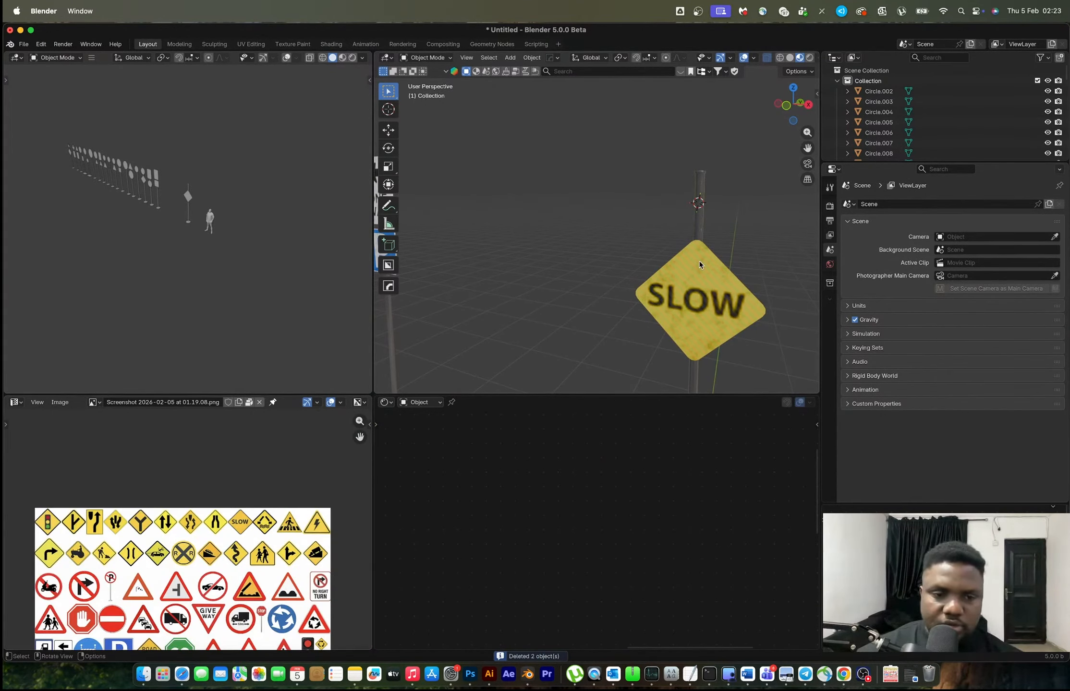
middle_drag(293, 634, 321, 510)
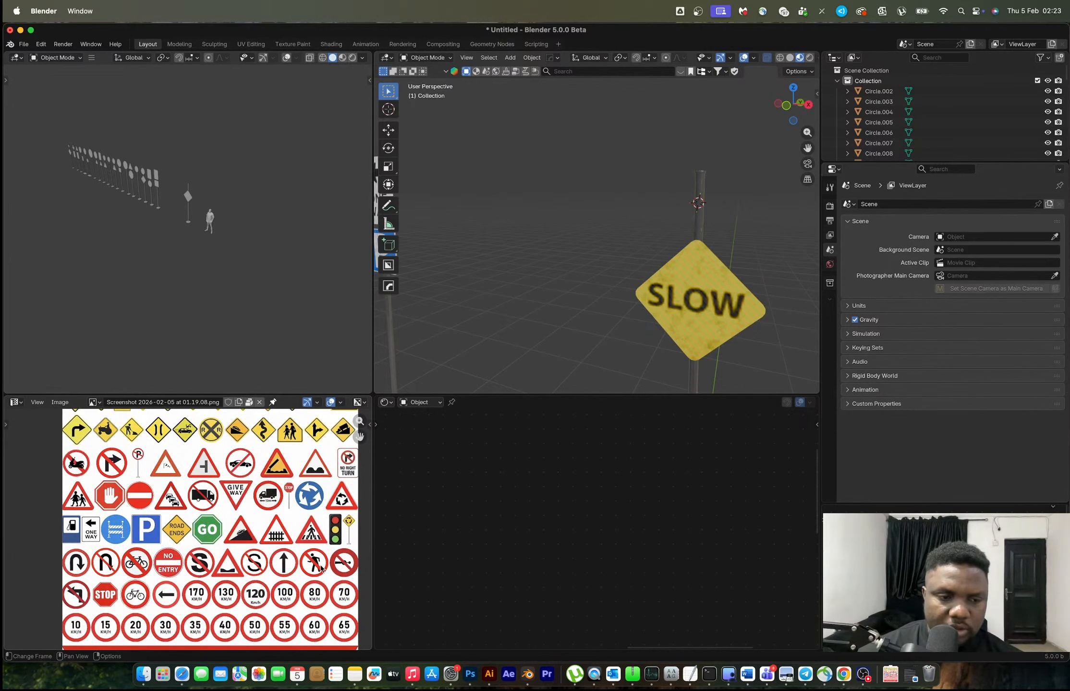
scroll(509, 272, down, 4)
middle_drag(509, 271, 561, 262)
click(517, 234)
key(shift+d)
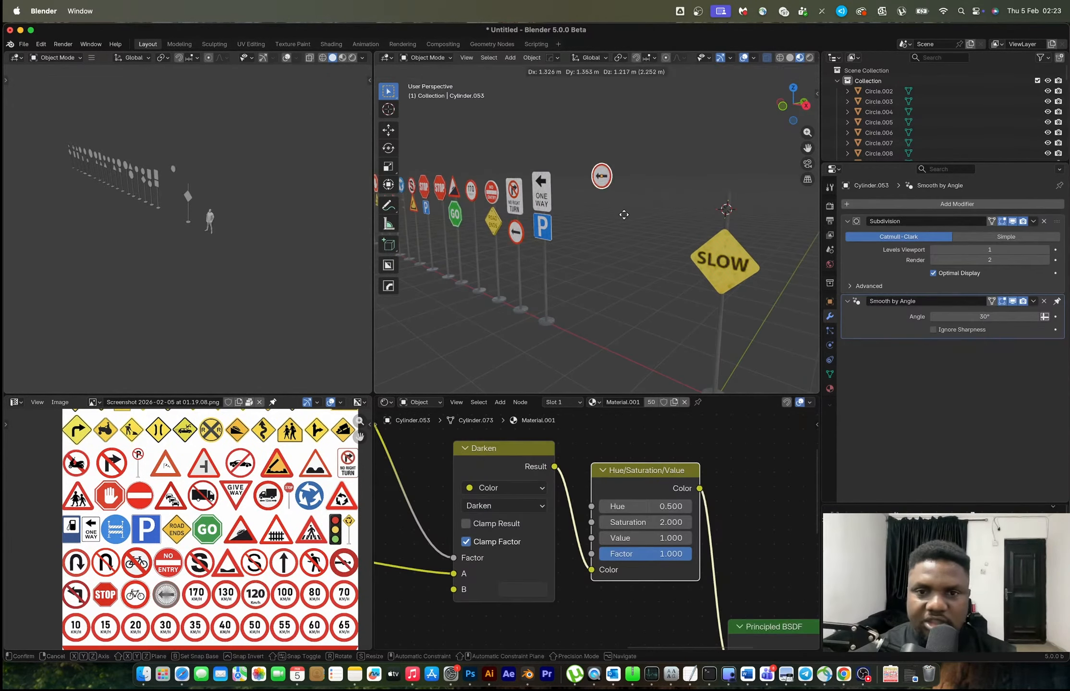
click(623, 213)
key(shift+s)
key(8)
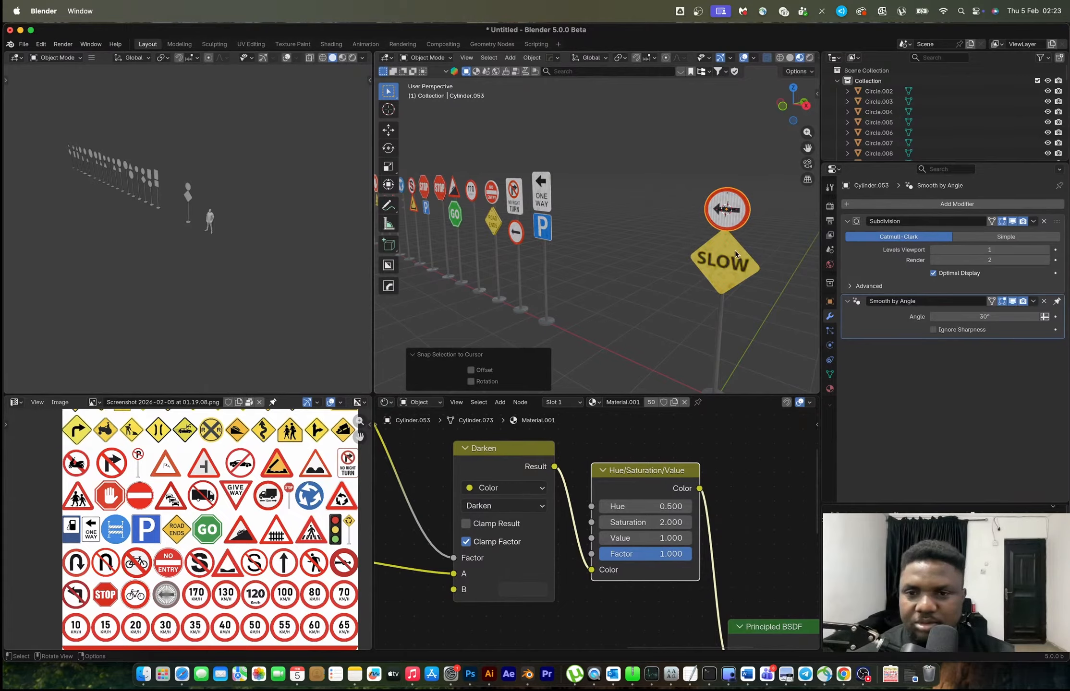
Step: Move the round plate's UVs onto the U-turn sign, and duplicate the complete sign along X by -22.183 m
middle_drag(653, 271, 504, 250)
scroll(504, 249, up, 2)
shift+middle_drag(505, 244, 585, 175)
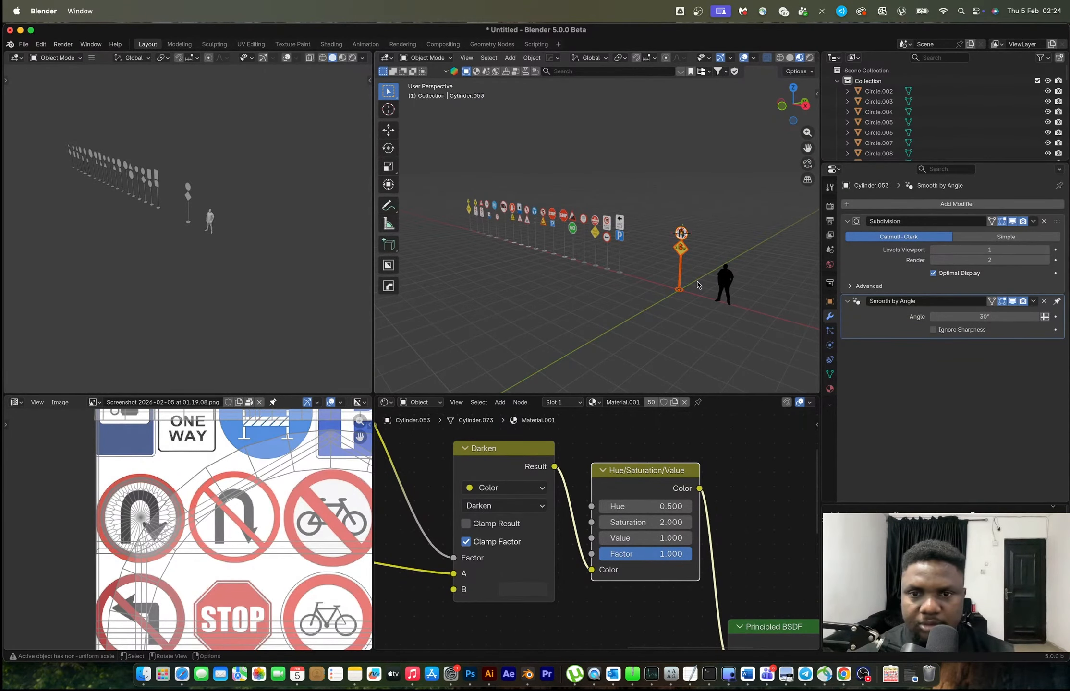
key(shift+d)
key(x)
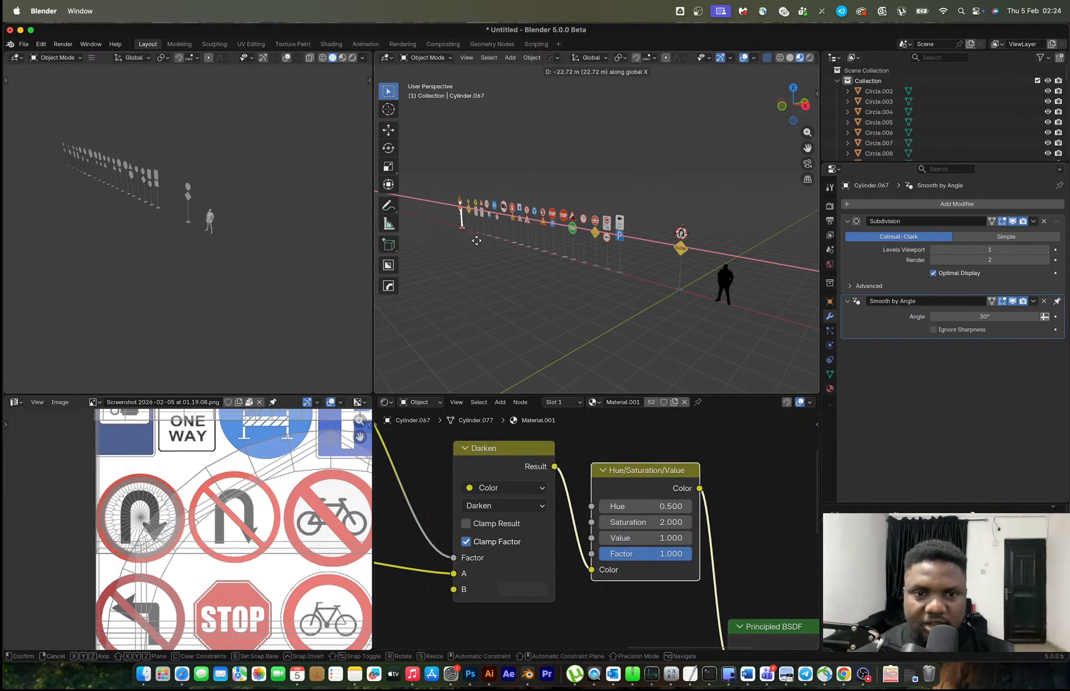
click(479, 241)
Step: Move the round plate's UVs onto the blue barrier sign and the diamond plate's UVs onto the yellow skidding-car sign
scroll(657, 234, up, 2)
shift+middle_drag(723, 245, 668, 244)
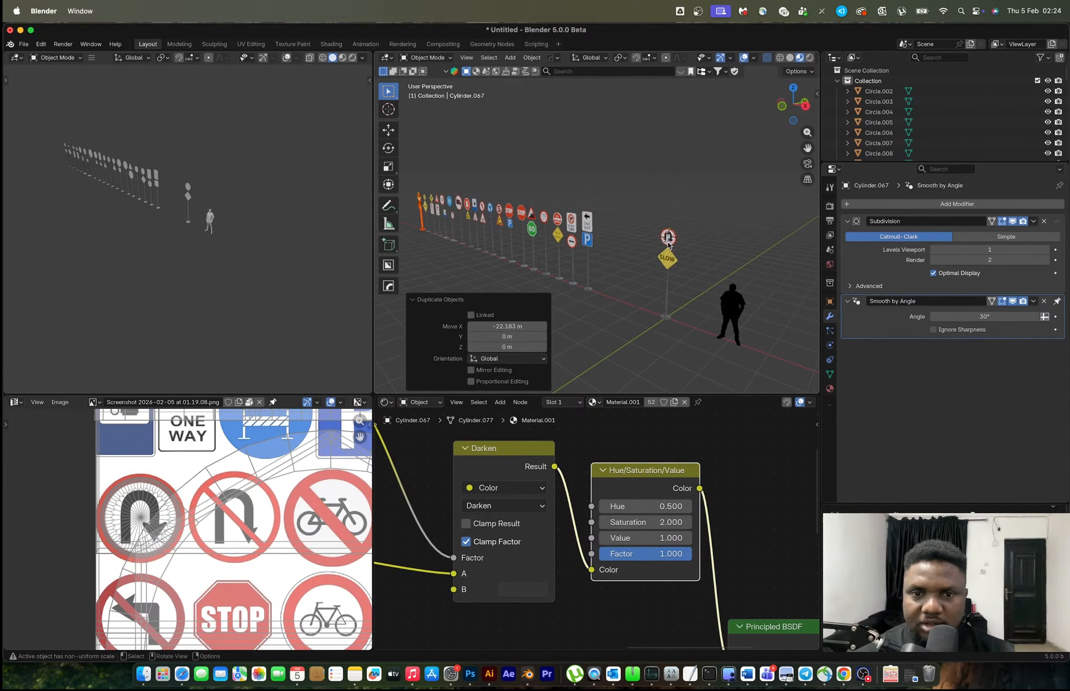
click(670, 241)
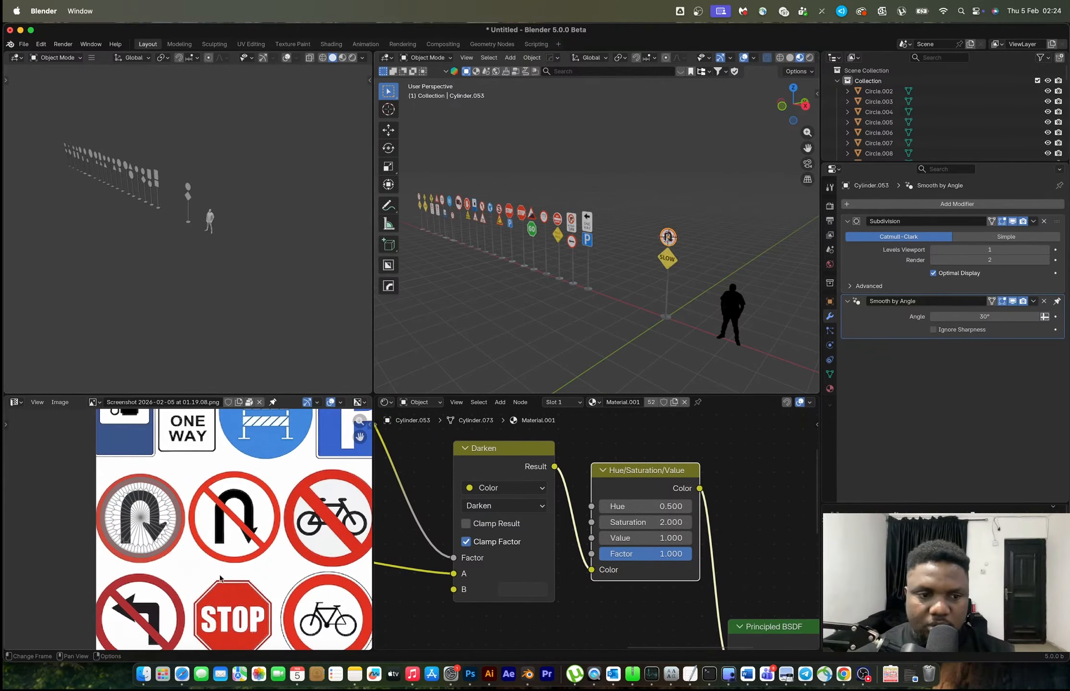
key(Tab)
key(g)
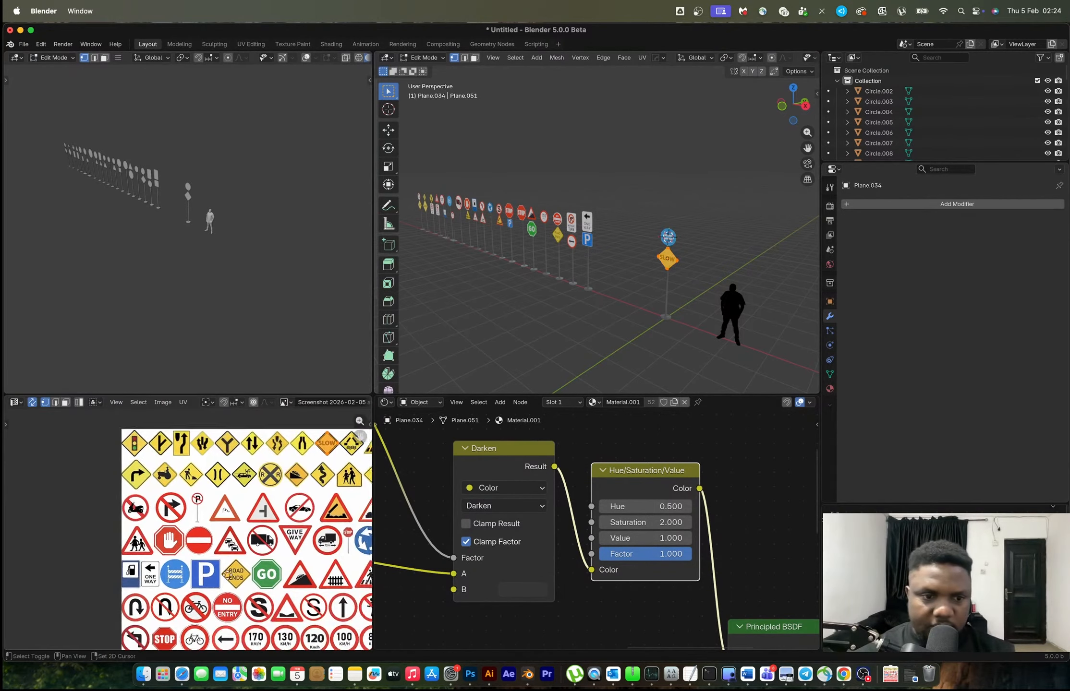
middle_drag(340, 519, 337, 539)
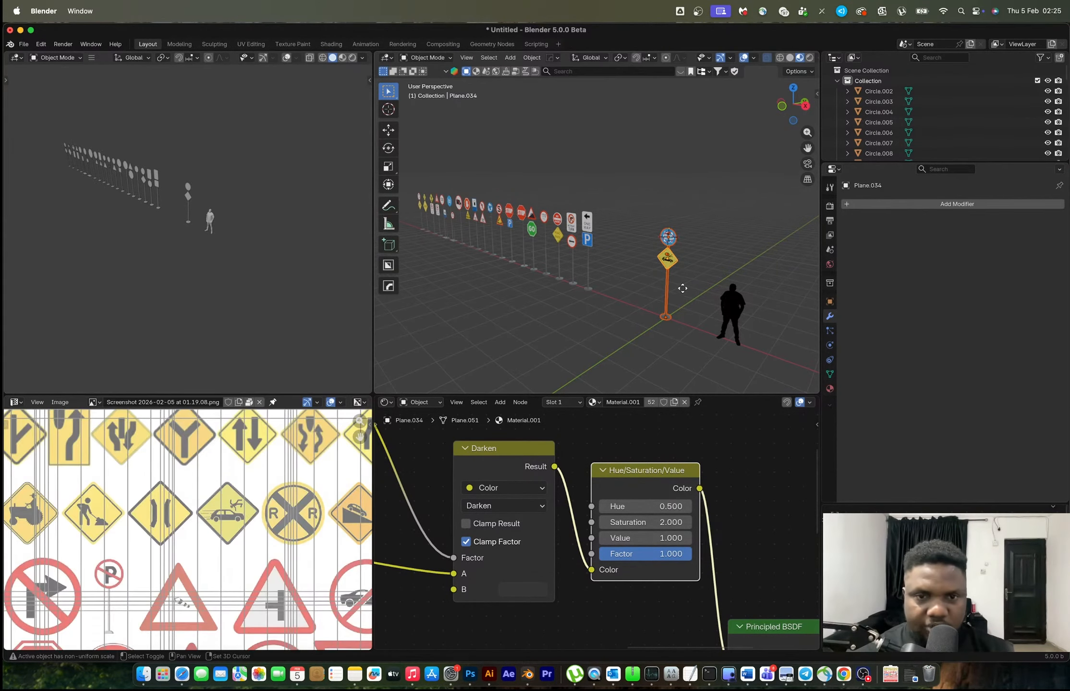
Step: Duplicate the complete barrier and skidding-car sign along X to the far end of the row
key(x)
alt+shift+middle_drag(424, 250, 566, 256)
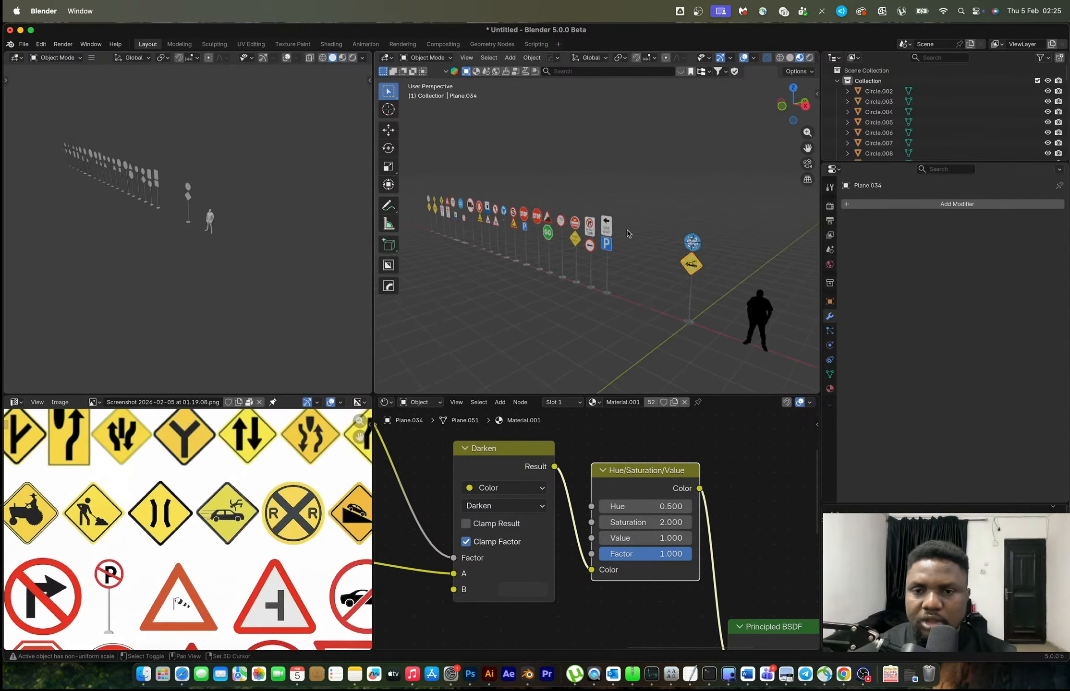
ctrl+middle_drag(628, 234, 633, 201)
Step: Delete the faces of the round disc base at the bottom of the front sign's pole
scroll(674, 254, up, 7)
scroll(606, 249, up, 3)
click(585, 276)
scroll(590, 291, down, 3)
key(Tab)
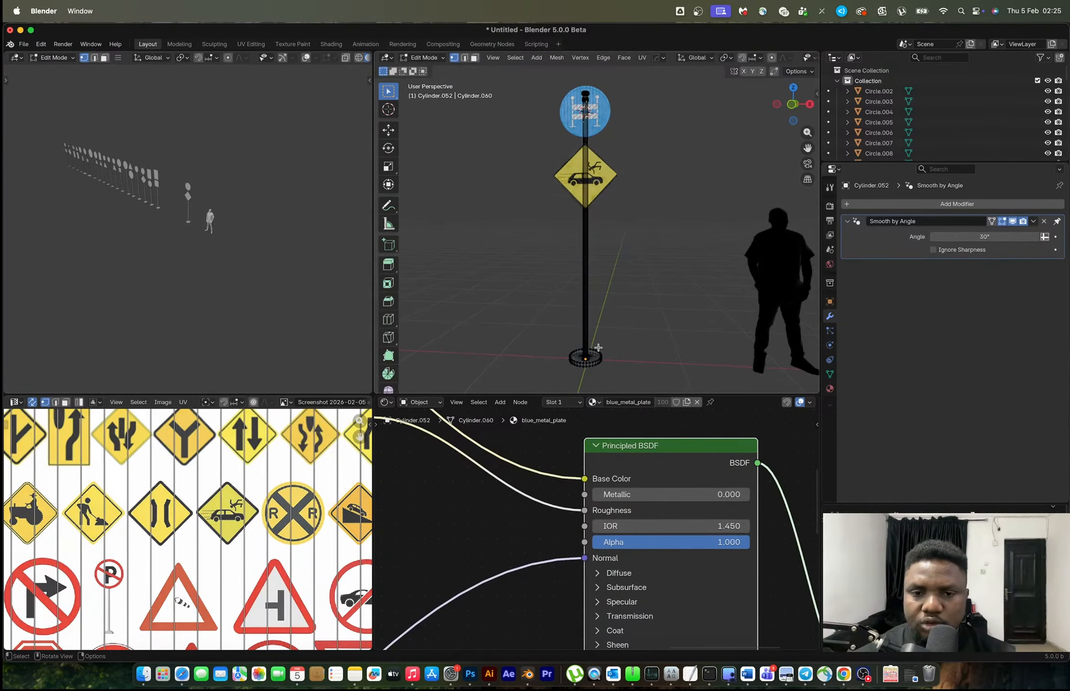
scroll(604, 301, up, 3)
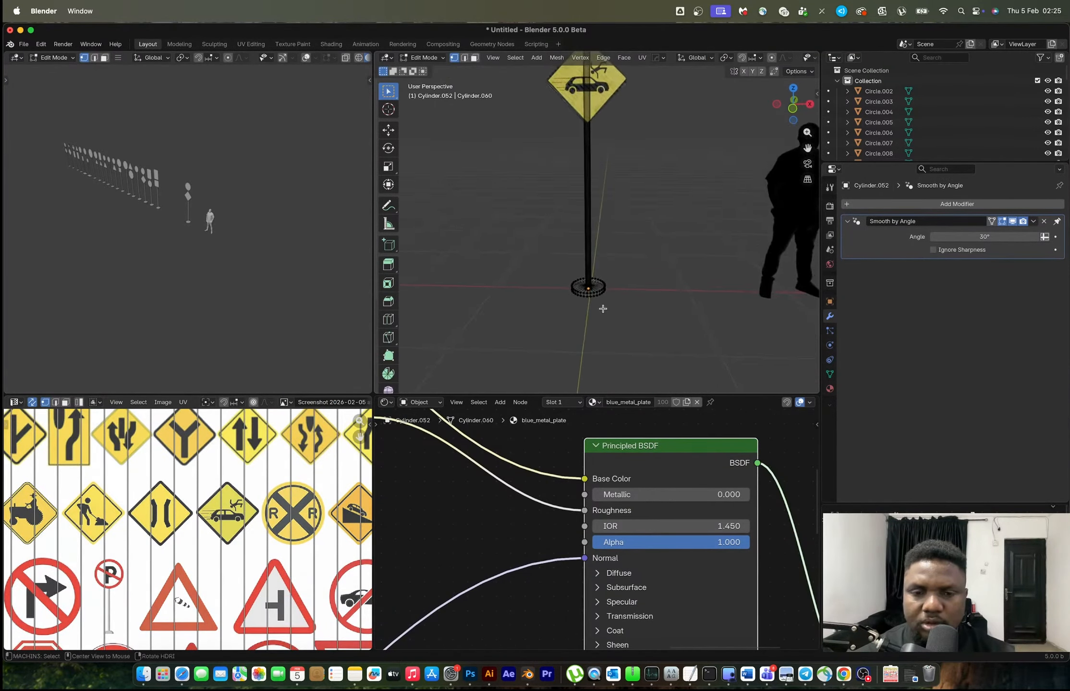
scroll(603, 308, up, 3)
key(3)
alt+click(586, 340)
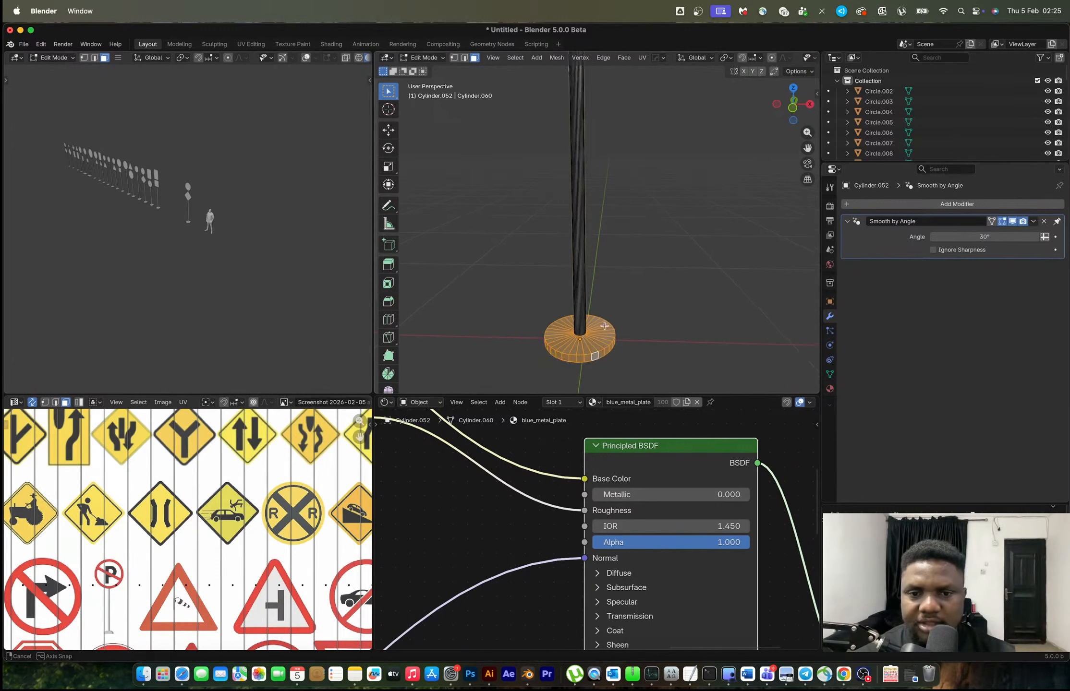
middle_drag(595, 356, 562, 314)
key(x)
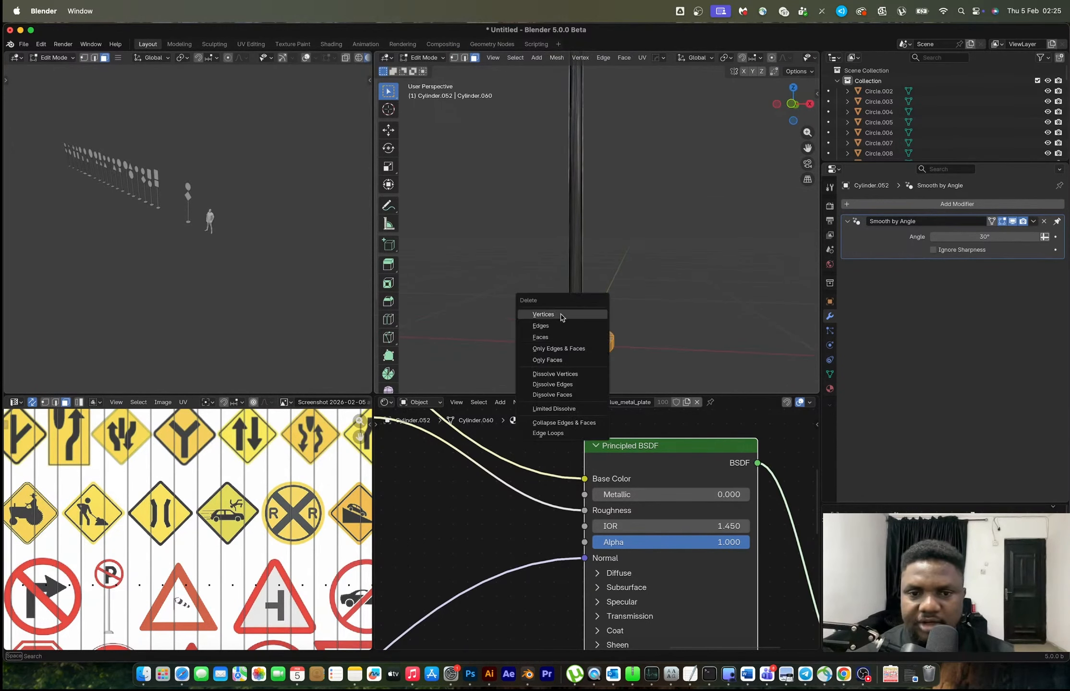
click(602, 338)
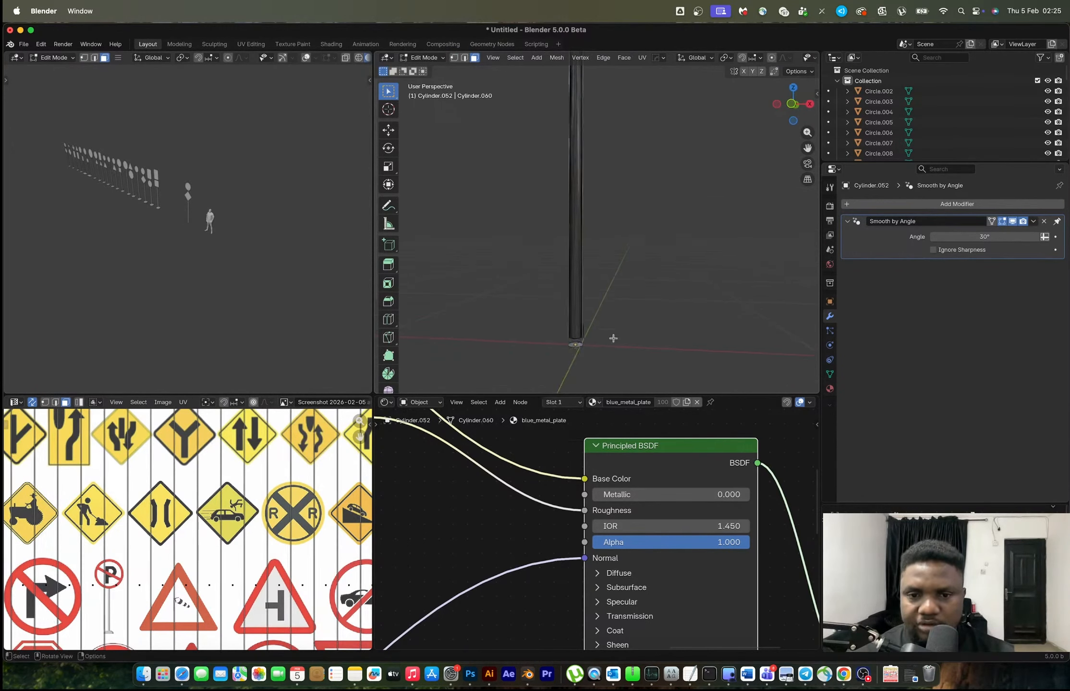
Step: Delete the leftover disc vertices below the pole and return to Object Mode
shift+middle_drag(613, 339, 617, 321)
key(1)
drag(562, 322, 600, 341)
key(x)
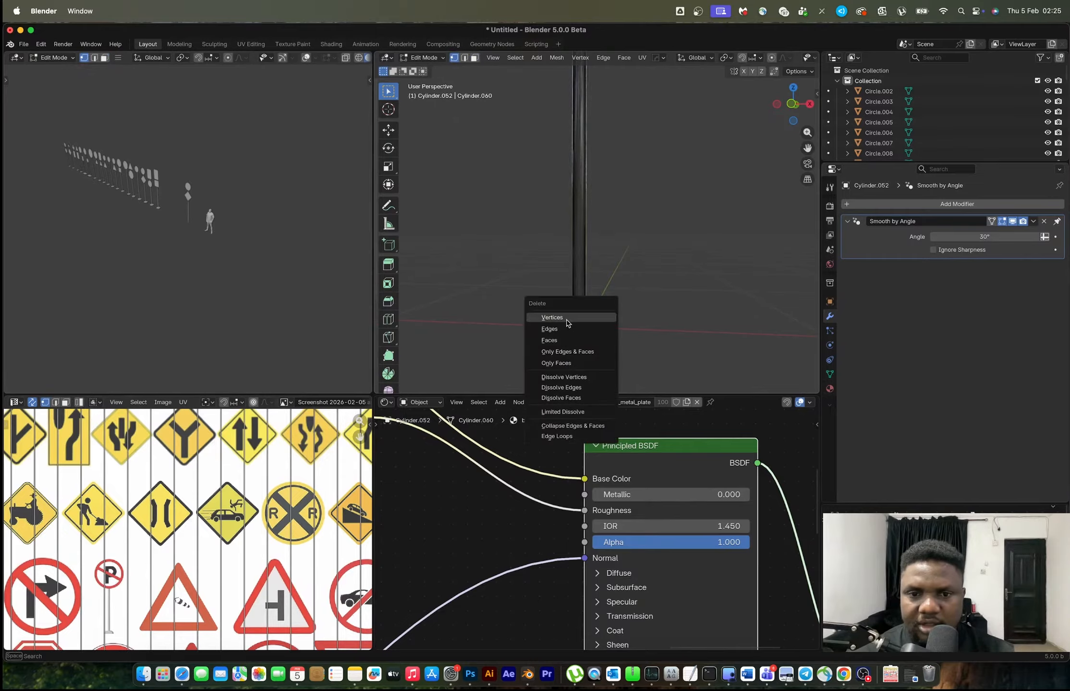
click(565, 319)
key(Tab)
key(shift+a)
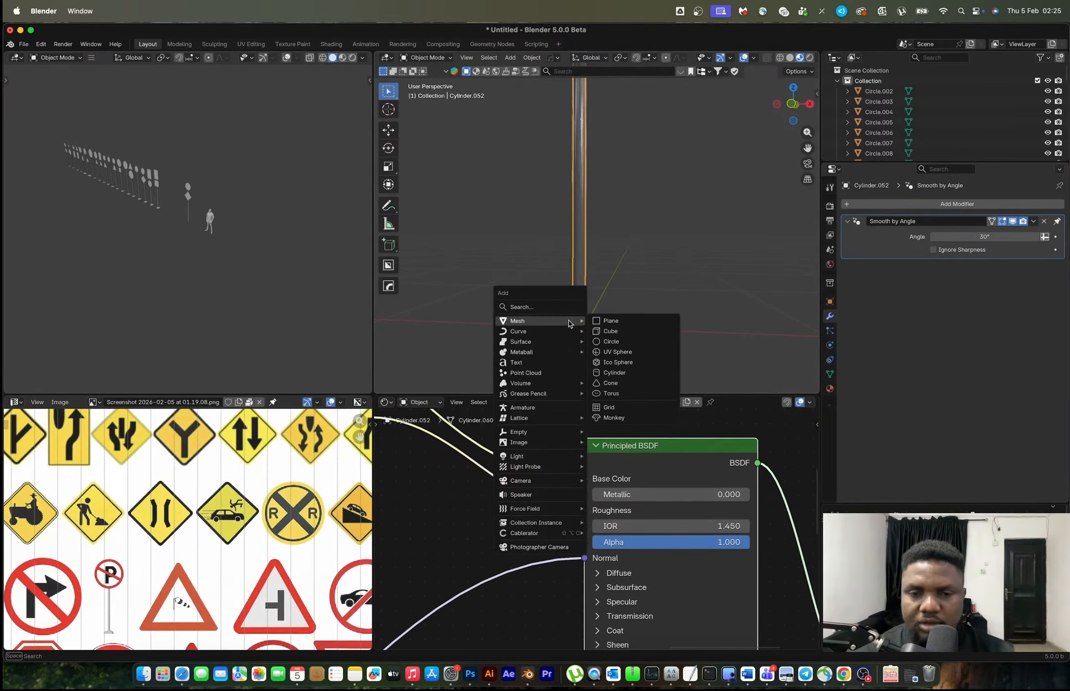
key(Escape)
Step: Move all geometry of the pole and both plates along X by about -0.17 m in Edit Mode
scroll(611, 321, down, 5)
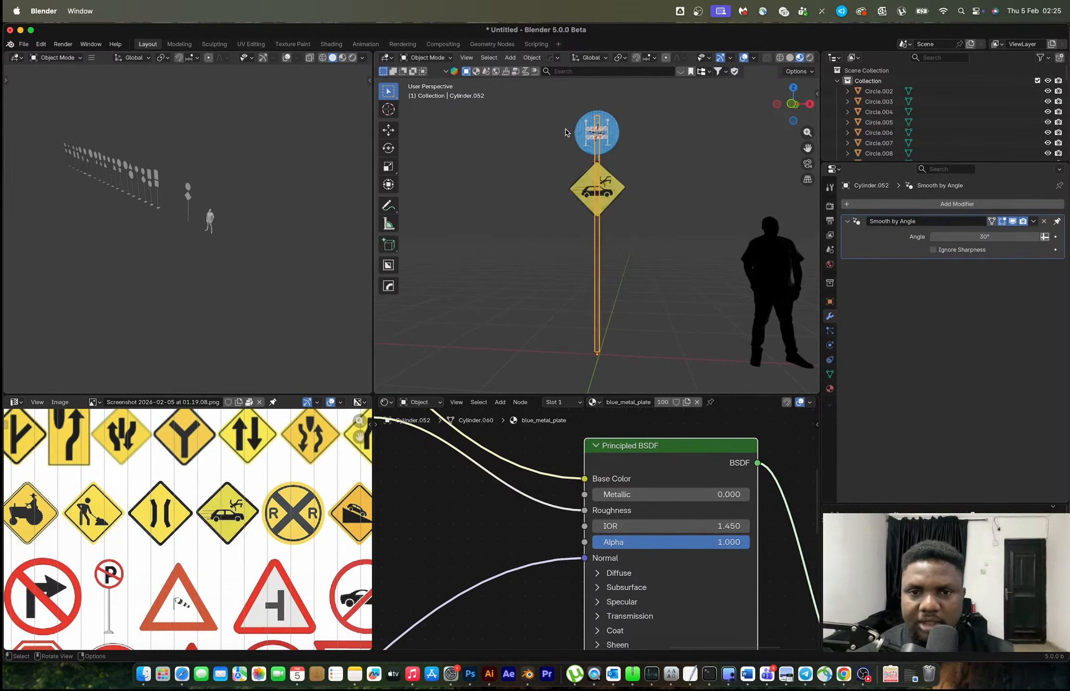
click(571, 132)
key(Tab)
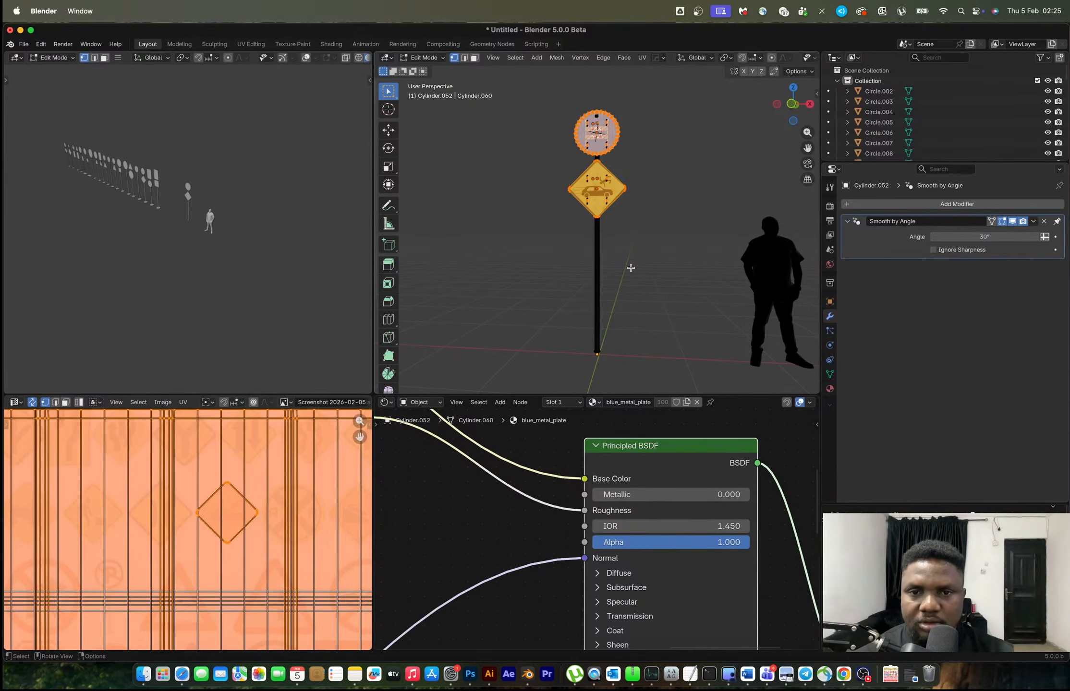
key(a)
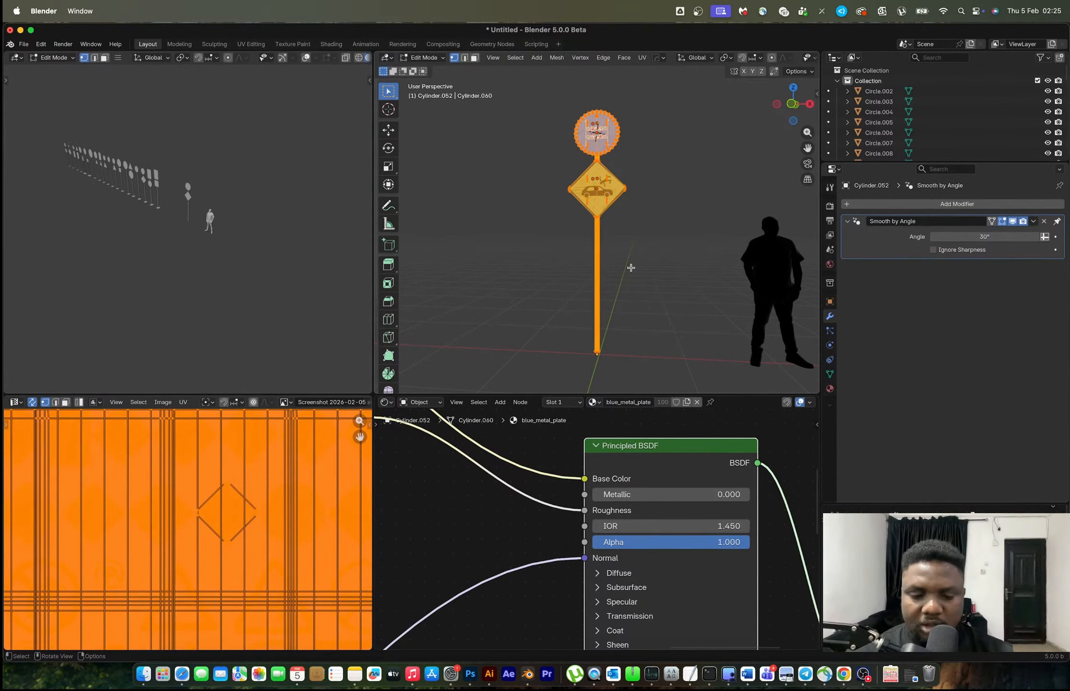
key(g)
key(x)
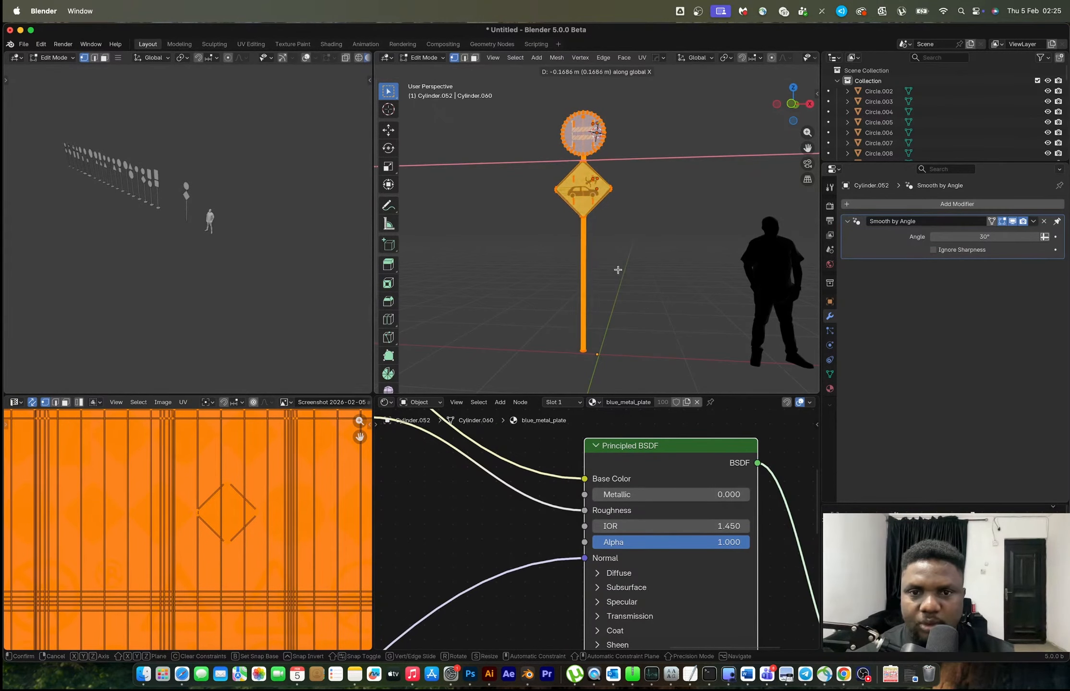
click(618, 270)
key(Tab)
scroll(618, 270, down, 3)
shift+middle_drag(618, 270, 647, 199)
scroll(636, 231, up, 4)
key(shift+a)
mouse_move(636, 248)
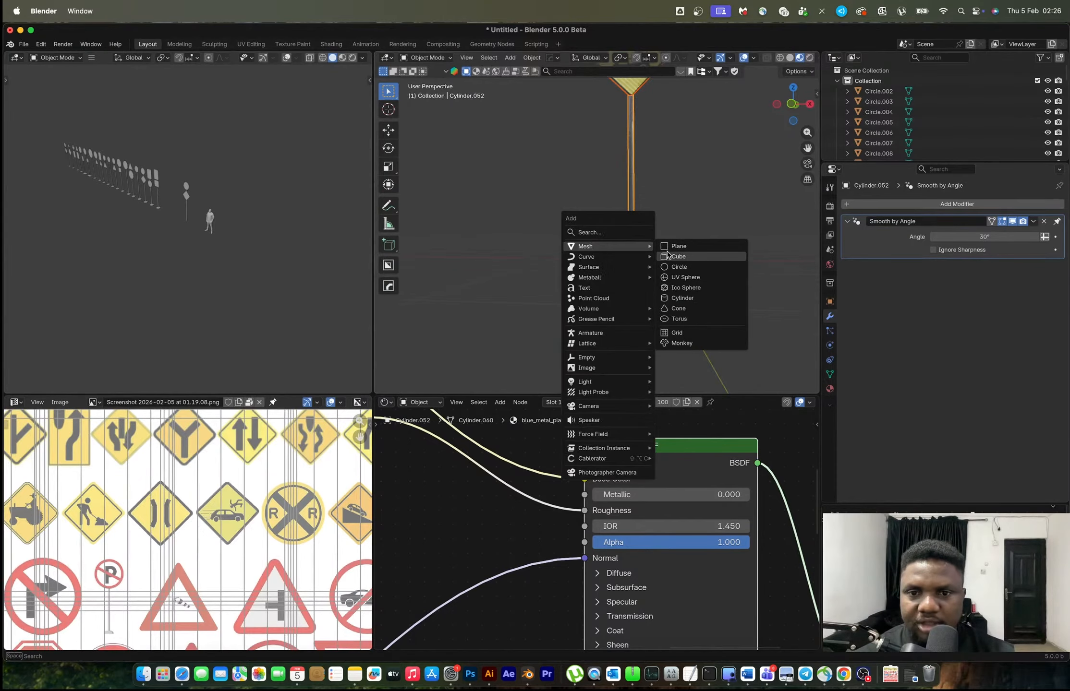
click(671, 257)
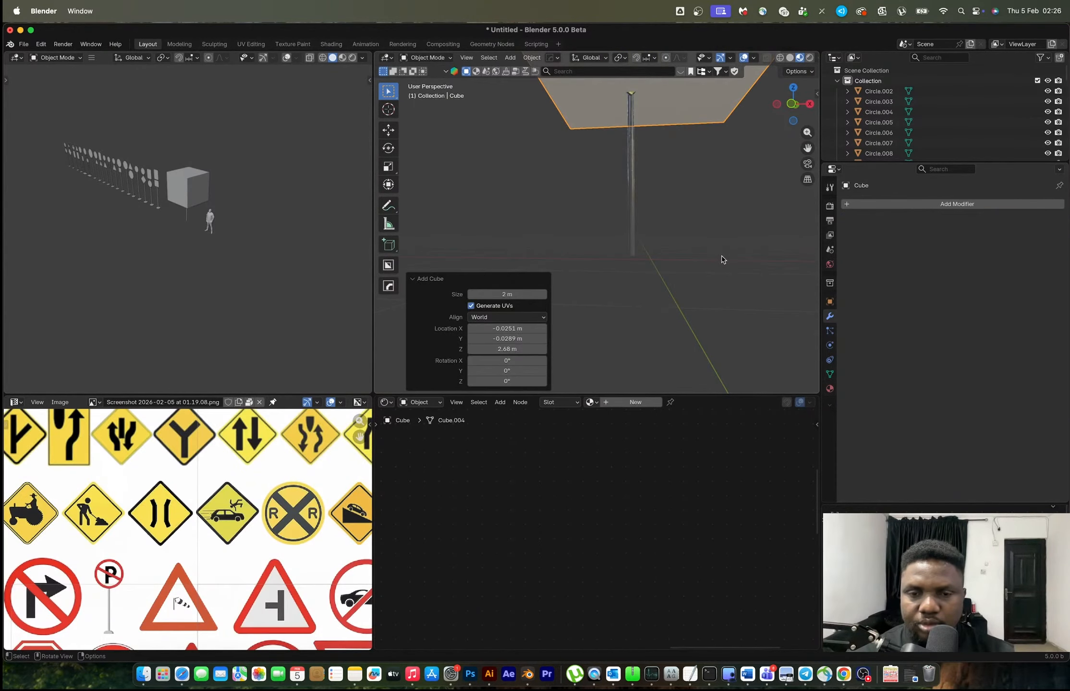
key(super+z)
key(shift+a)
key(Escape)
key(shift+s)
click(694, 304)
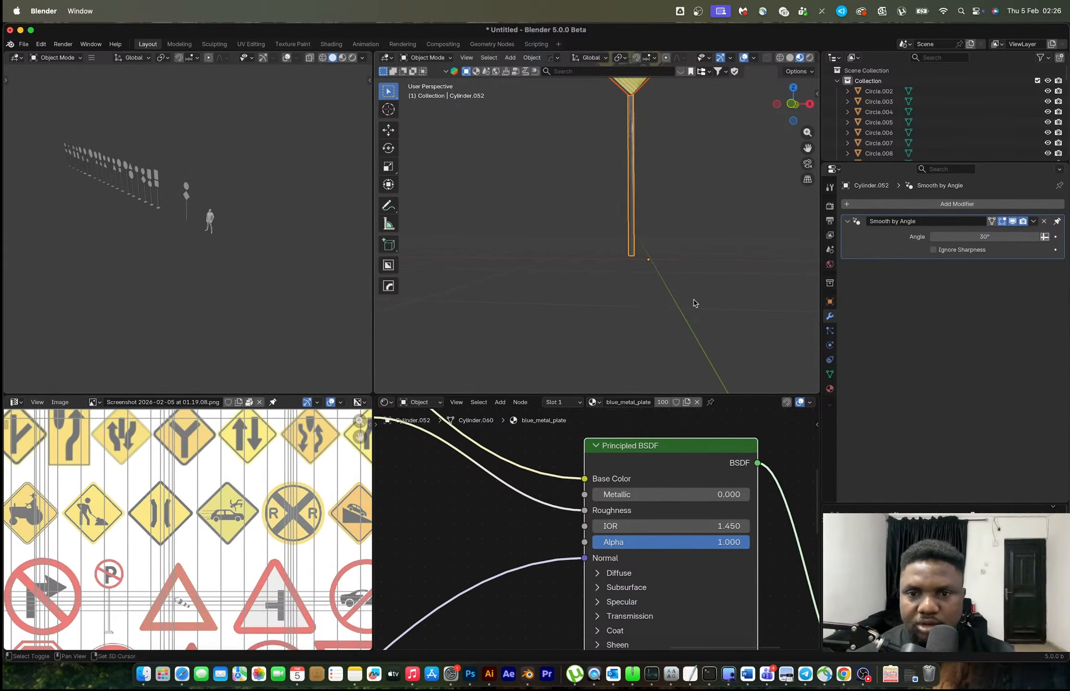
right_click(694, 303)
key(Escape)
Step: Add a cube at the world origin using the 3D cursor, and scale it by 0.240 overall and about 0.11 along Z
key(shift+s)
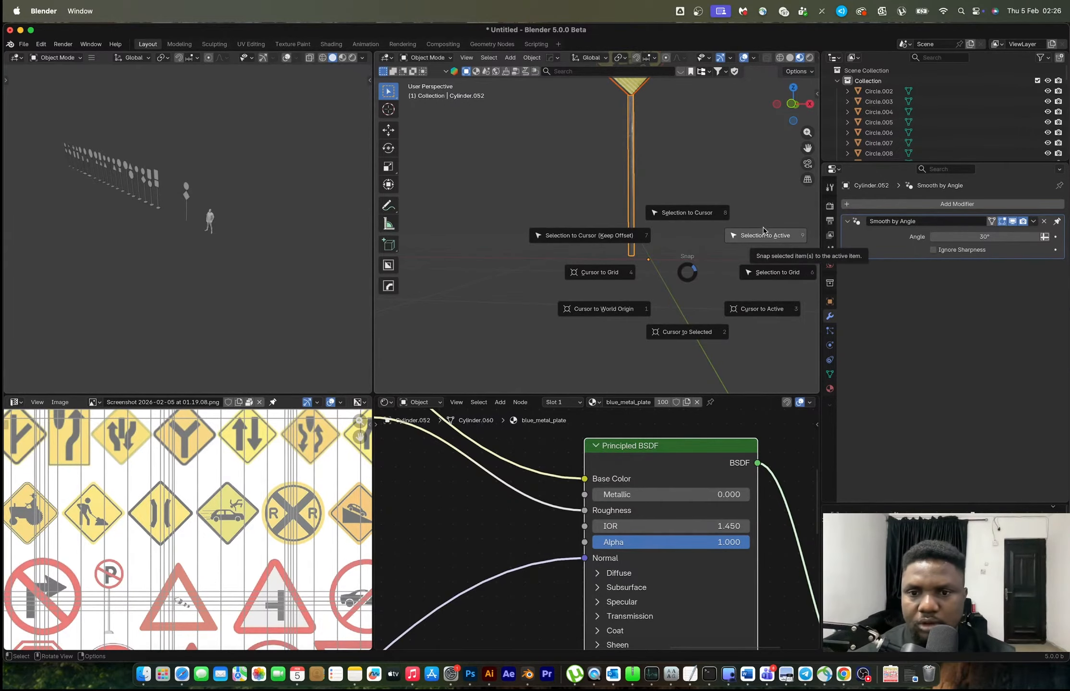
click(603, 309)
key(shift+s)
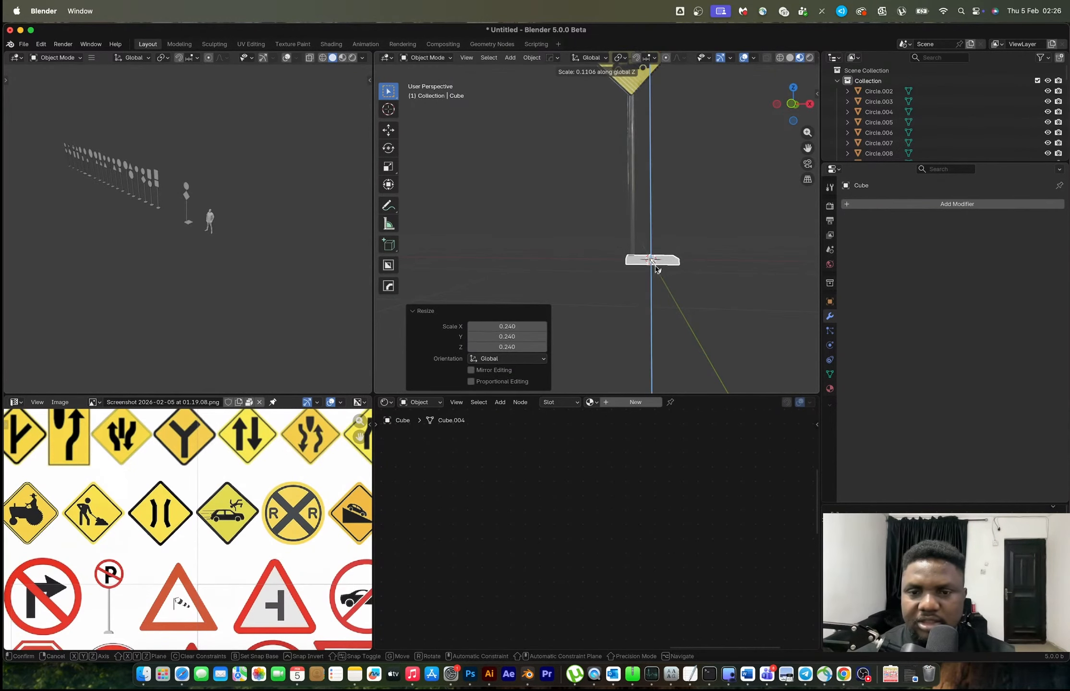
click(656, 269)
Step: Scale the base slab by 0.673 along Y and 1.566 along X to make it rectangular
middle_drag(656, 269, 721, 272)
key(s)
key(y)
click(693, 267)
key(s)
key(x)
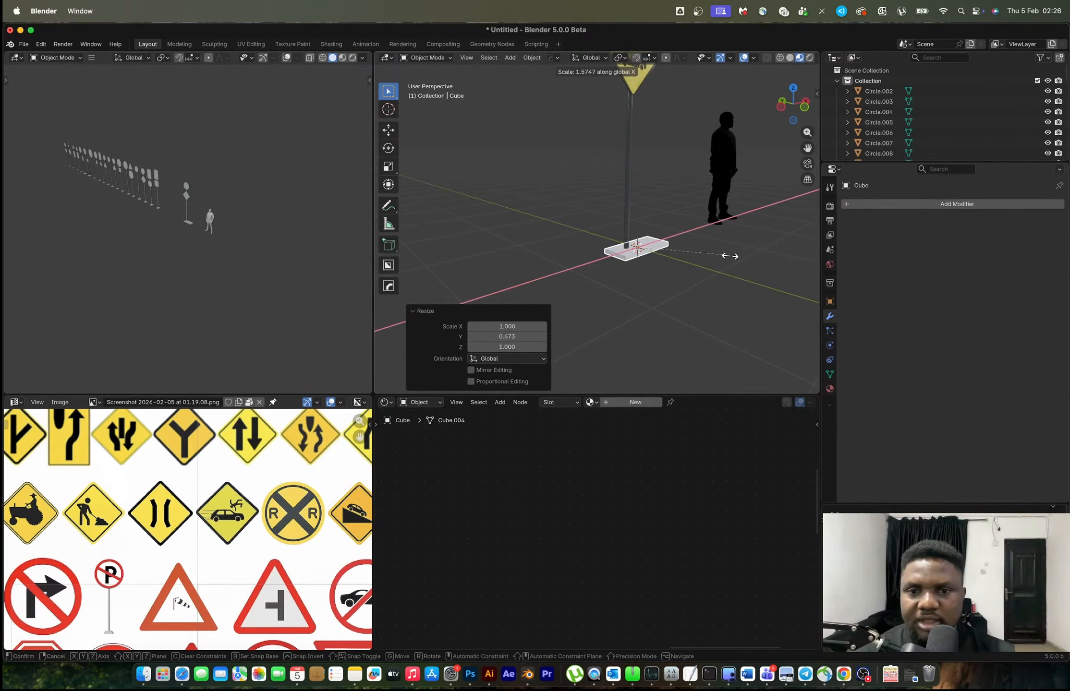
click(730, 259)
Step: Flatten the base slab further along Z and adjust its overall size with a uniform scale
scroll(750, 306, up, 3)
key(s)
key(z)
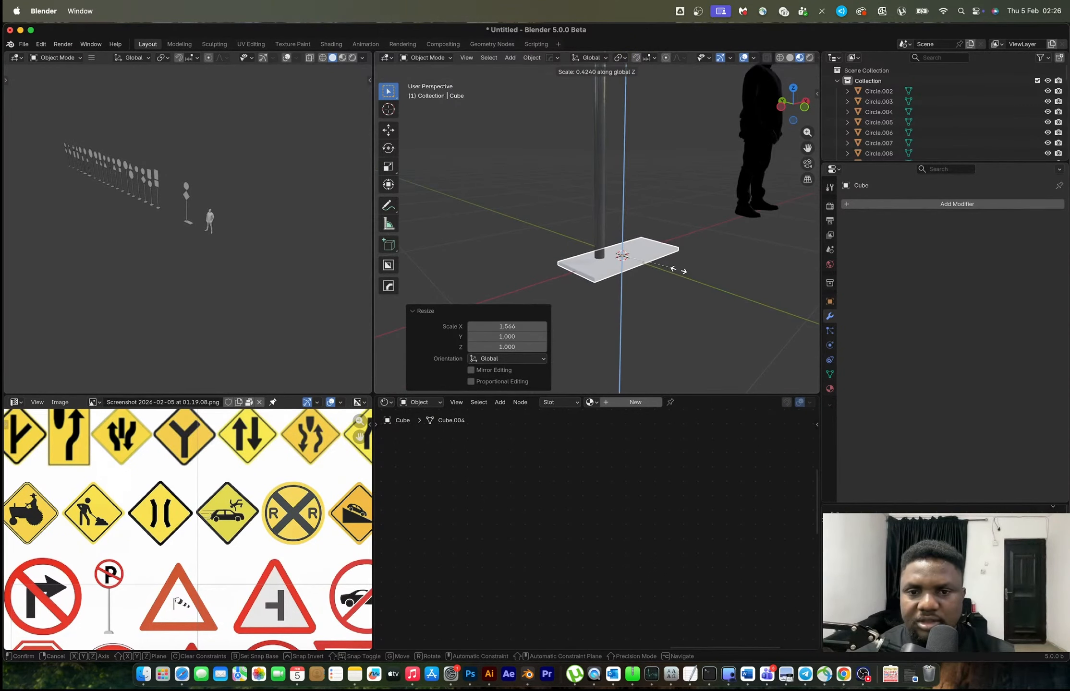
click(697, 282)
middle_drag(697, 282, 603, 234)
key(s)
click(715, 269)
Step: Thicken the base slab by scaling it about 1.66 along Z
scroll(611, 253, up, 3)
key(Tab)
key(Tab)
key(s)
key(z)
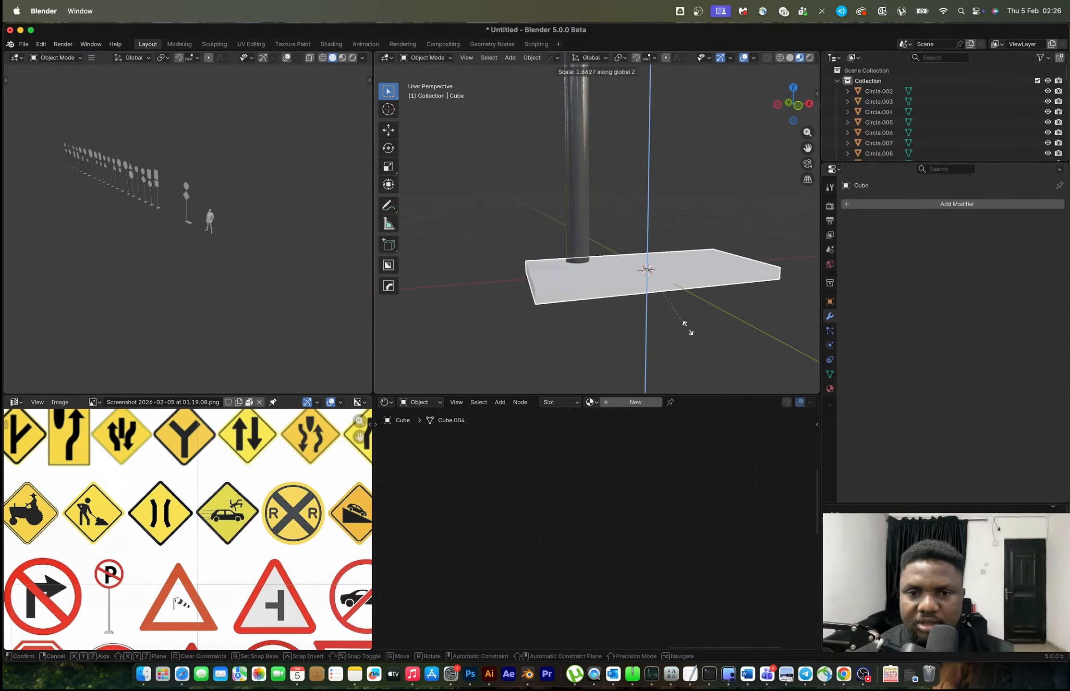
click(689, 328)
Step: Move the pole's bottom vertices along Z by -0.029515 m into the base slab
click(576, 255)
key(Tab)
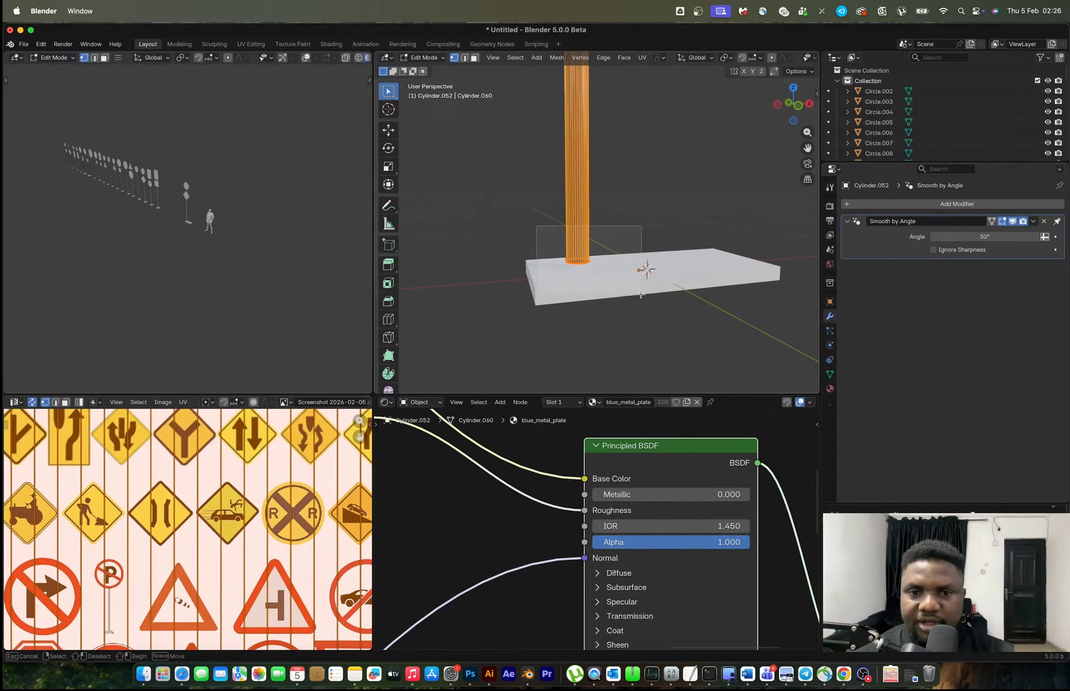
key(g)
key(z)
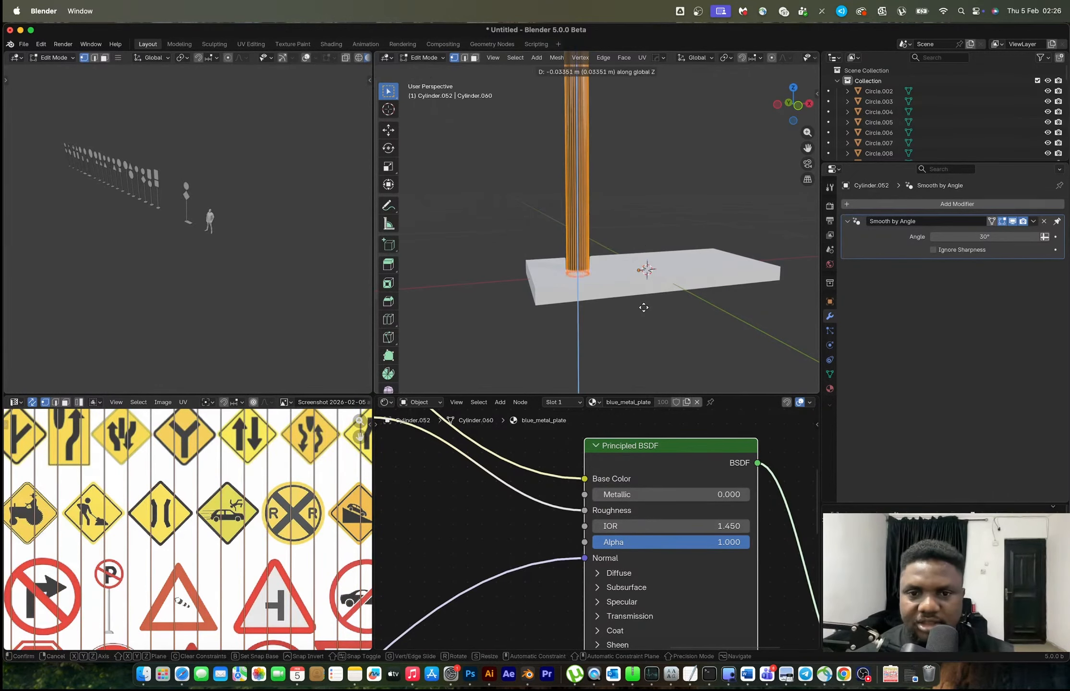
click(644, 306)
Step: Add a single loop cut near the bottom of the pole at a slide factor of 0.981
key(g)
key(g)
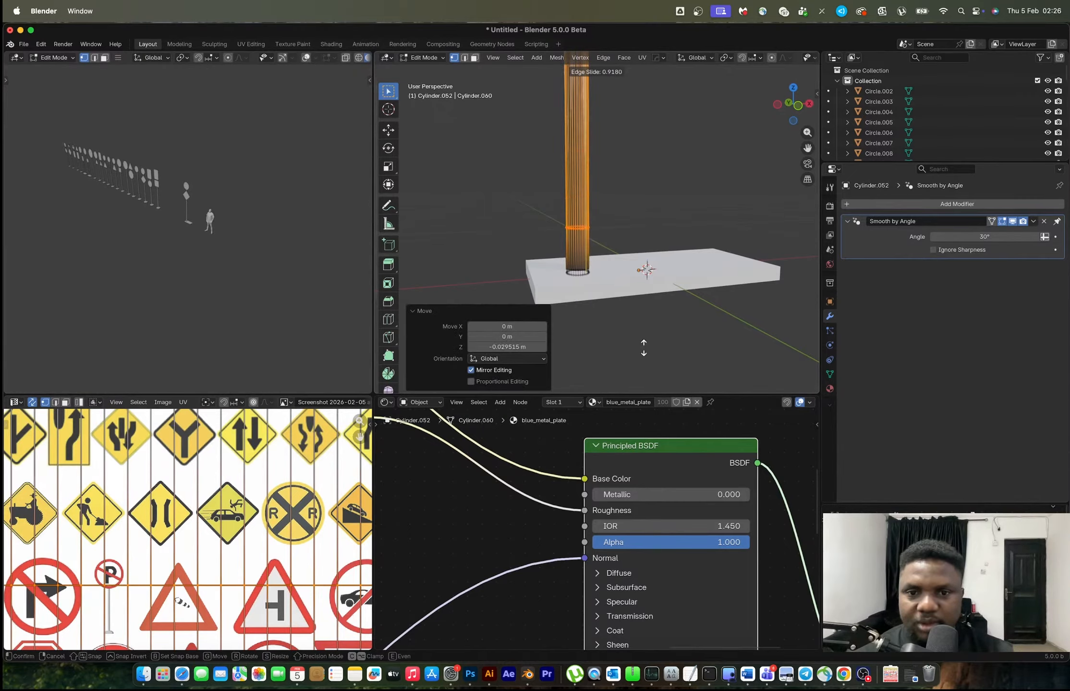
click(648, 63)
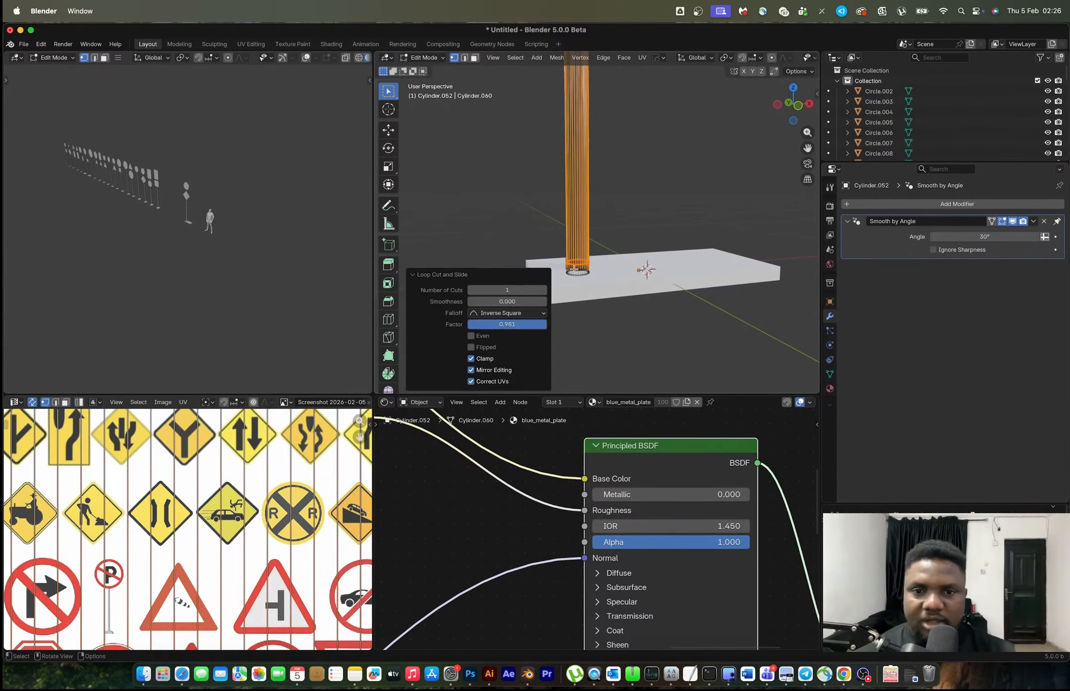
Step: Extrude the ring of faces at the pole's bottom outward along their normals by 0.0316 m to form a flange
key(3)
alt+click(575, 275)
key(alt+e)
click(613, 284)
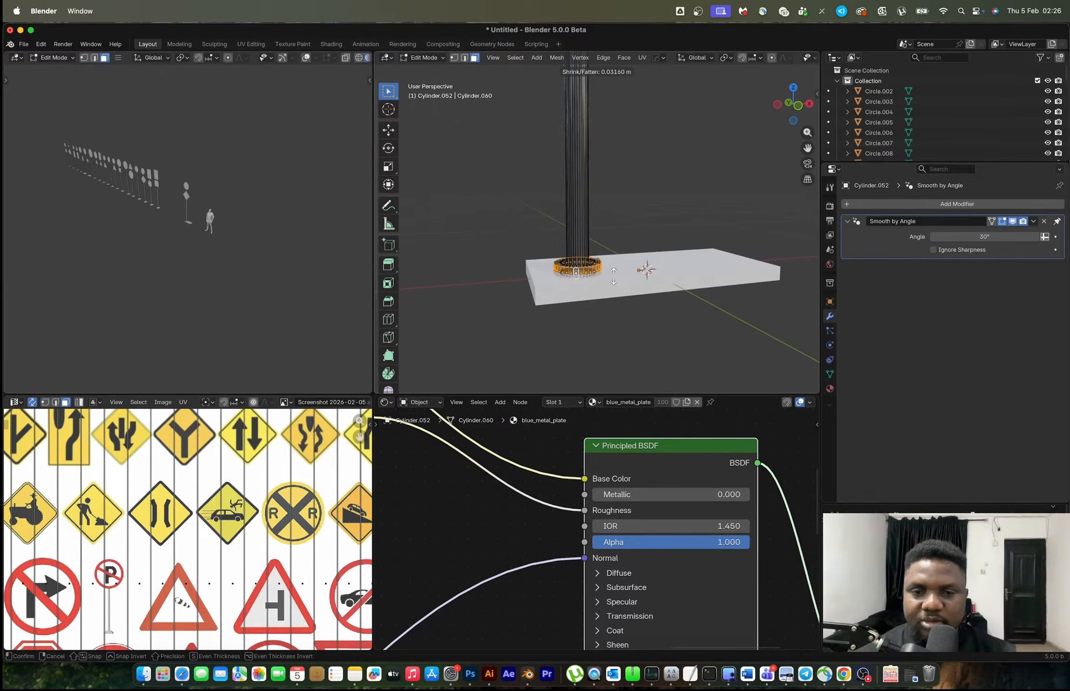
click(586, 282)
Step: Bevel the upper edge loops of the pole's bottom flange with 10 segments
scroll(585, 282, up, 2)
scroll(585, 283, up, 2)
key(alt+z)
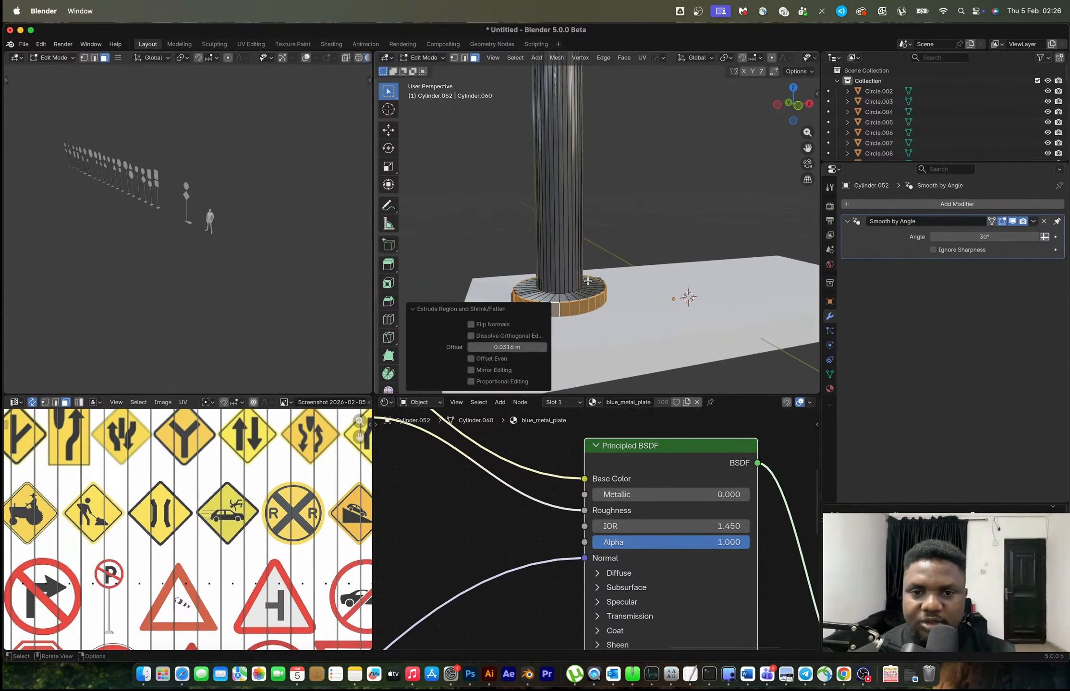
middle_drag(588, 287, 584, 243)
key(2)
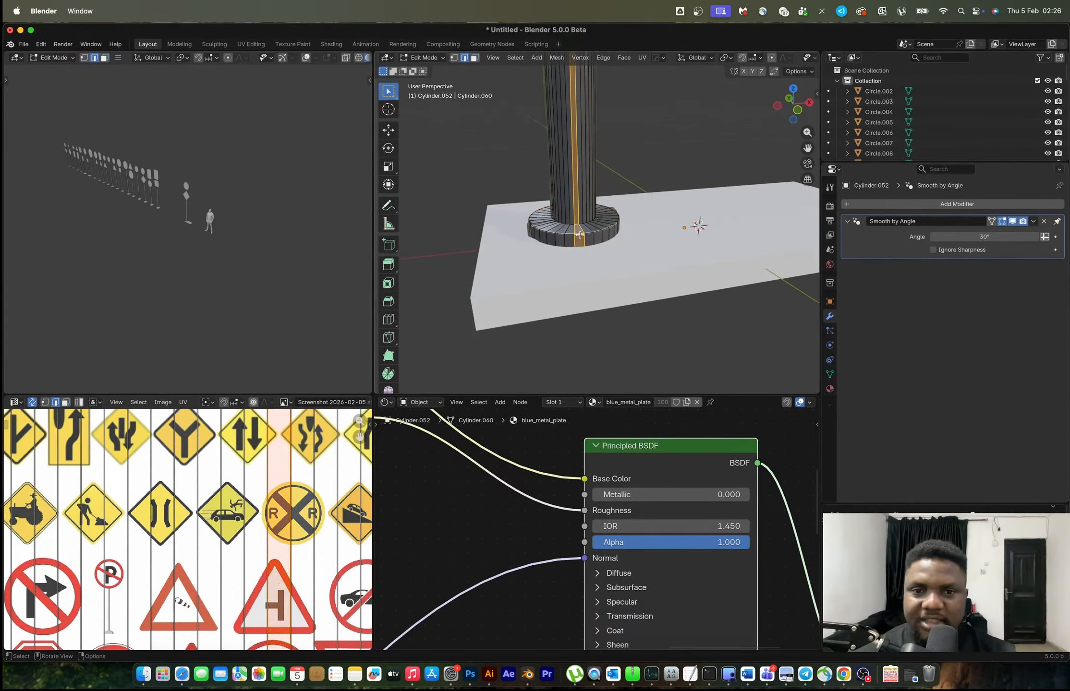
alt+click(579, 232)
key(ctrl+b)
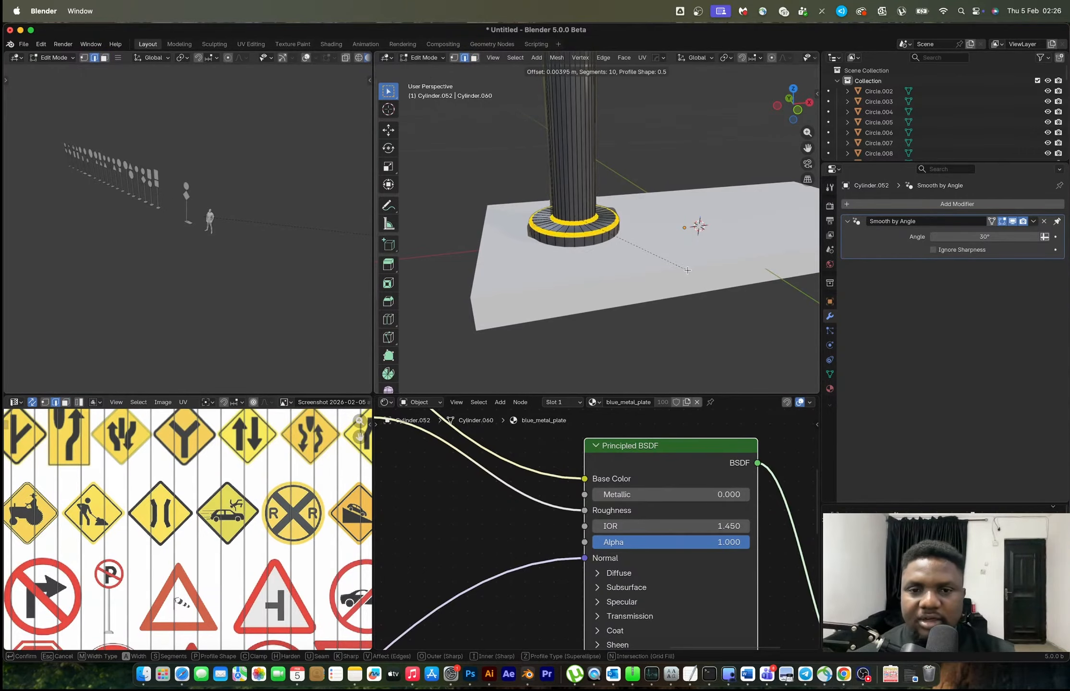
click(687, 269)
key(Tab)
Step: Scale the base slab by 1.073 along X and apply its transforms
scroll(663, 245, down, 1)
middle_drag(664, 245, 648, 232)
click(723, 254)
key(s)
key(x)
click(725, 255)
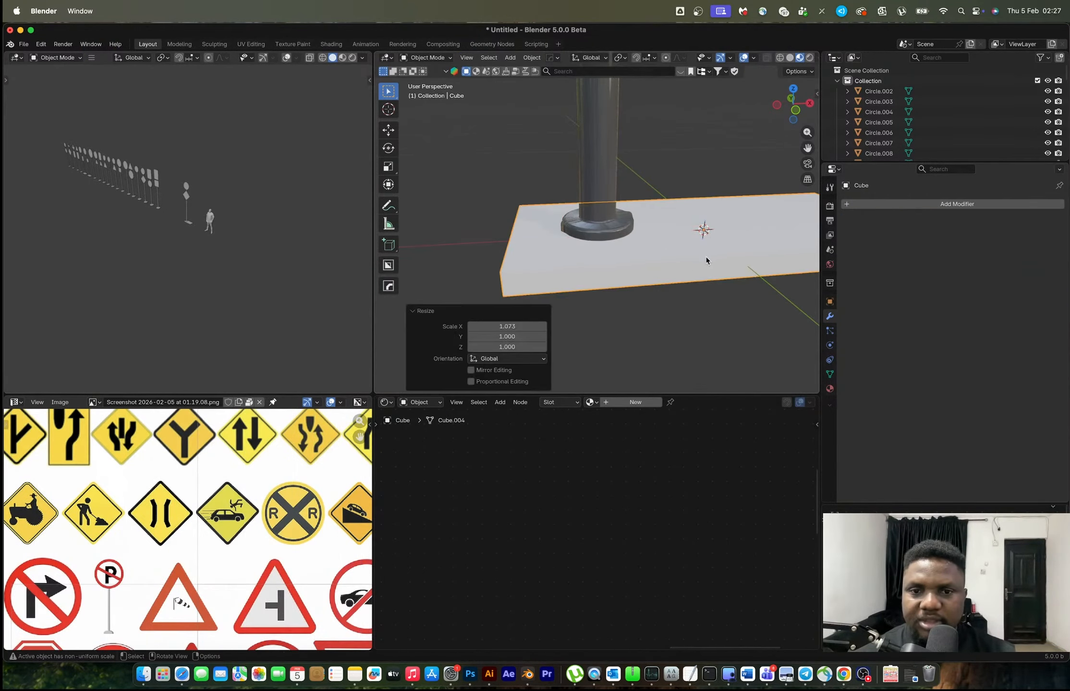
key(ctrl+a)
click(693, 259)
key(Tab)
key(Tab)
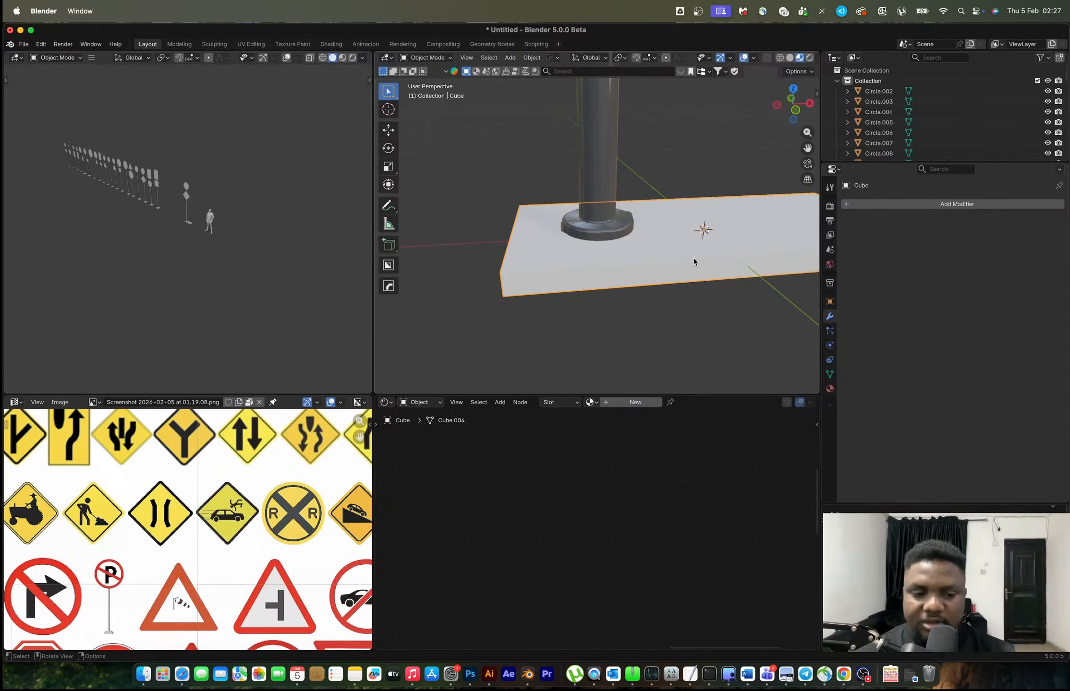
Step: Add a 3-segment, 0.0091-wide bevel limited to 60° to the base slab and link the pole's blue_metal_plate material to it
key(q)
click(642, 211)
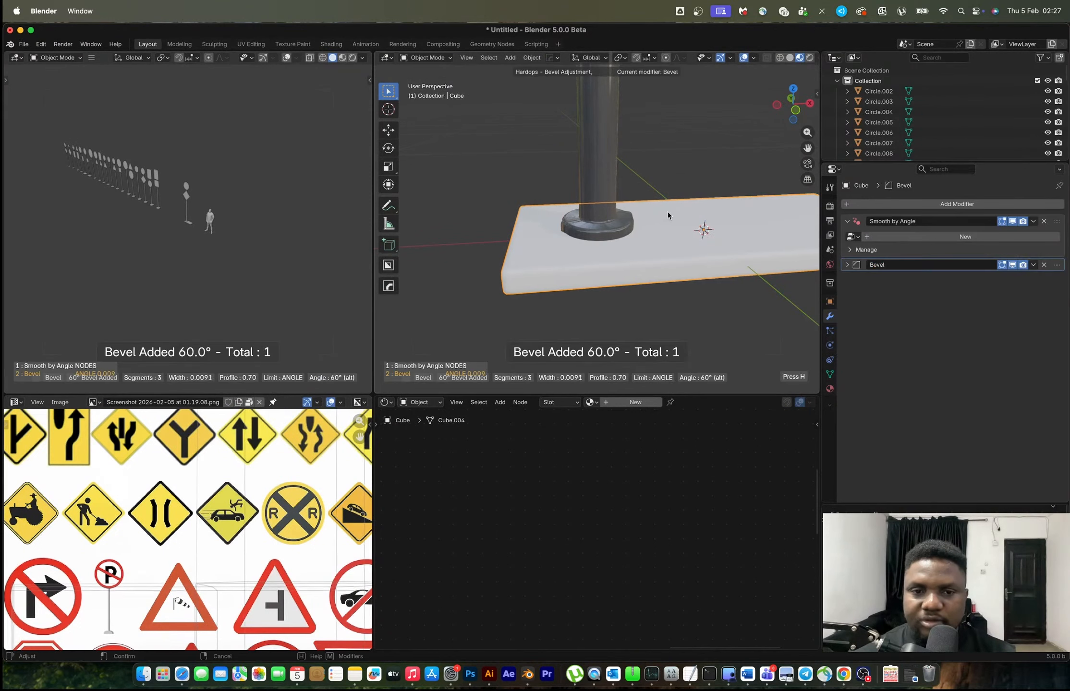
click(609, 202)
key(ctrl+a)
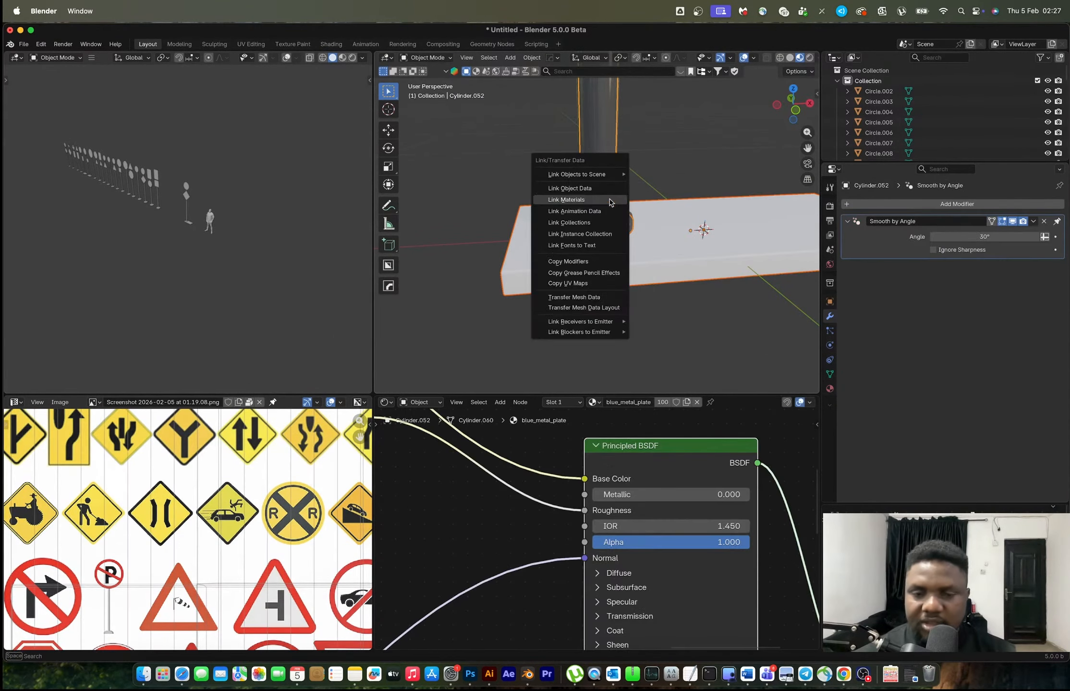
click(633, 193)
Step: Mirror the pole across the base slab along X to create a second pole
scroll(650, 190, down, 10)
shift+middle_drag(651, 190, 642, 242)
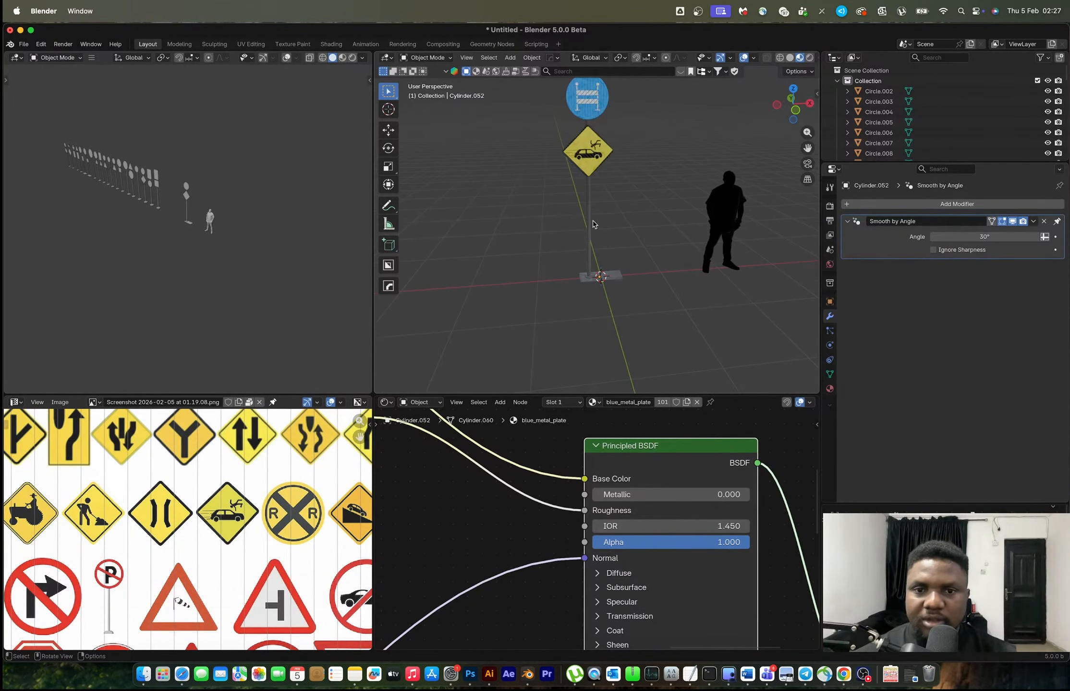
click(592, 220)
shift+click(608, 280)
key(alt+x)
scroll(647, 246, up, 3)
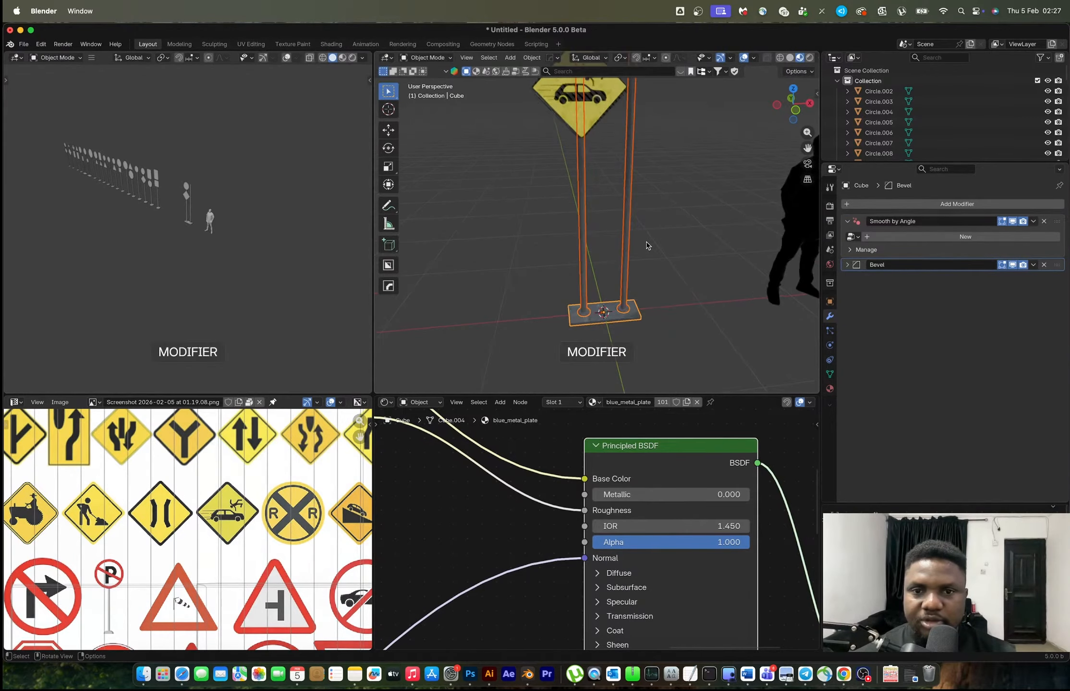
Step: Apply the pole's mirror modifier and lower the second pole's top by 0.74231 m along Z
scroll(649, 250, down, 2)
shift+middle_drag(652, 262, 605, 292)
click(605, 292)
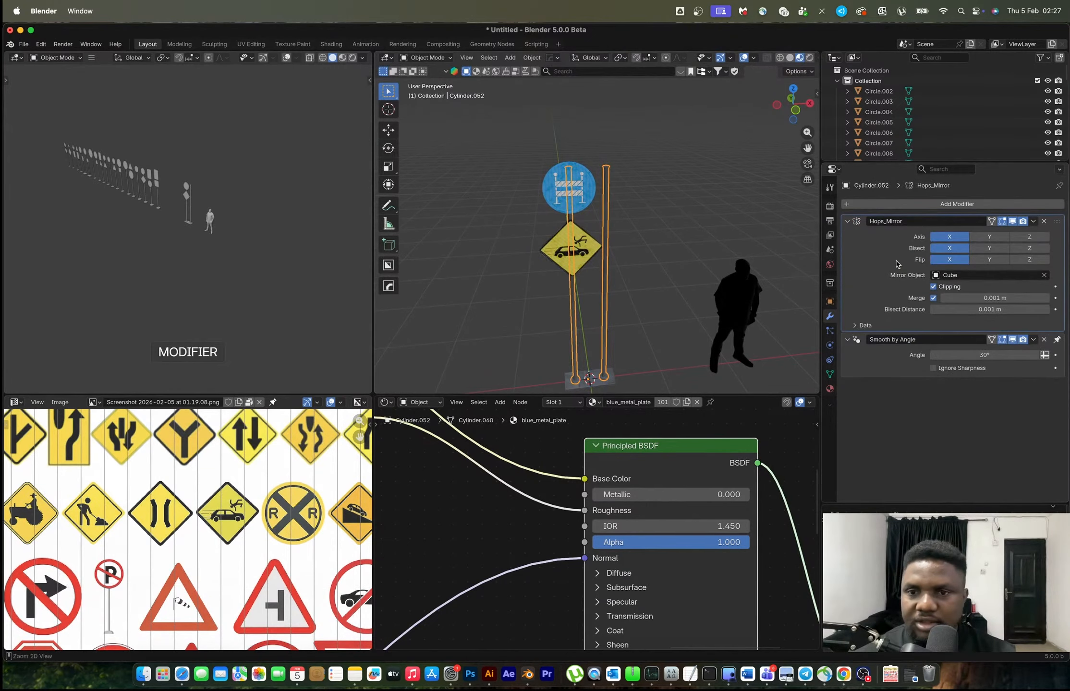
key(ctrl+a)
key(Tab)
key(alt+z)
drag(594, 146, 640, 206)
key(g)
key(z)
click(648, 267)
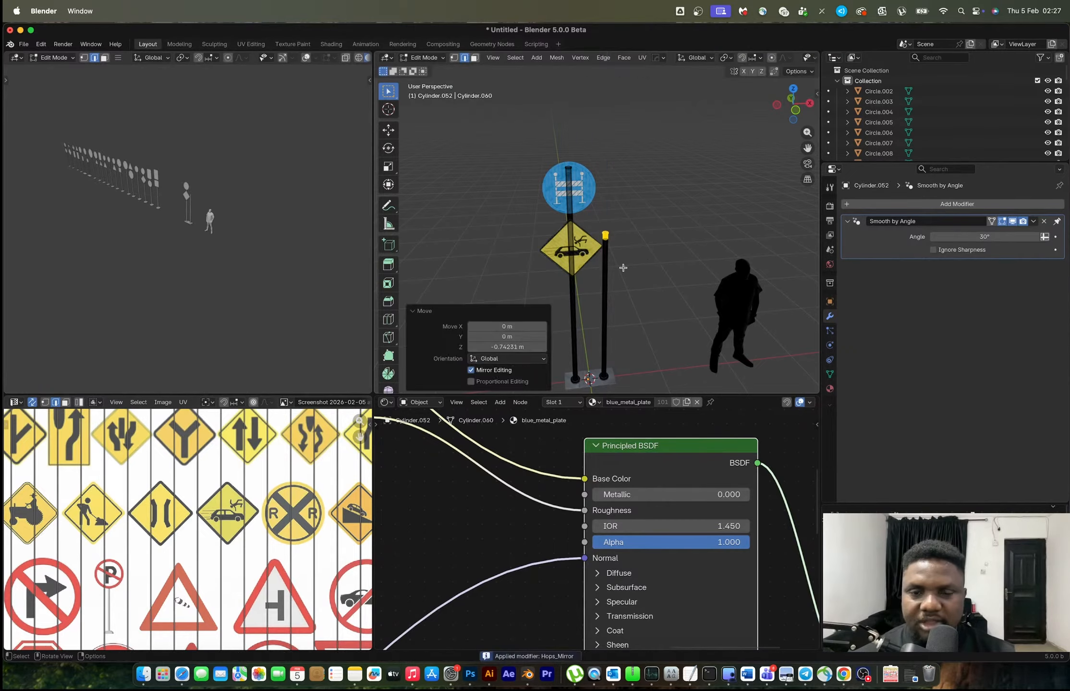
Step: Set the yellow diamond plate's origin to its geometry and scale the plate down uniformly
key(Tab)
scroll(606, 276, up, 6)
click(575, 294)
key(s)
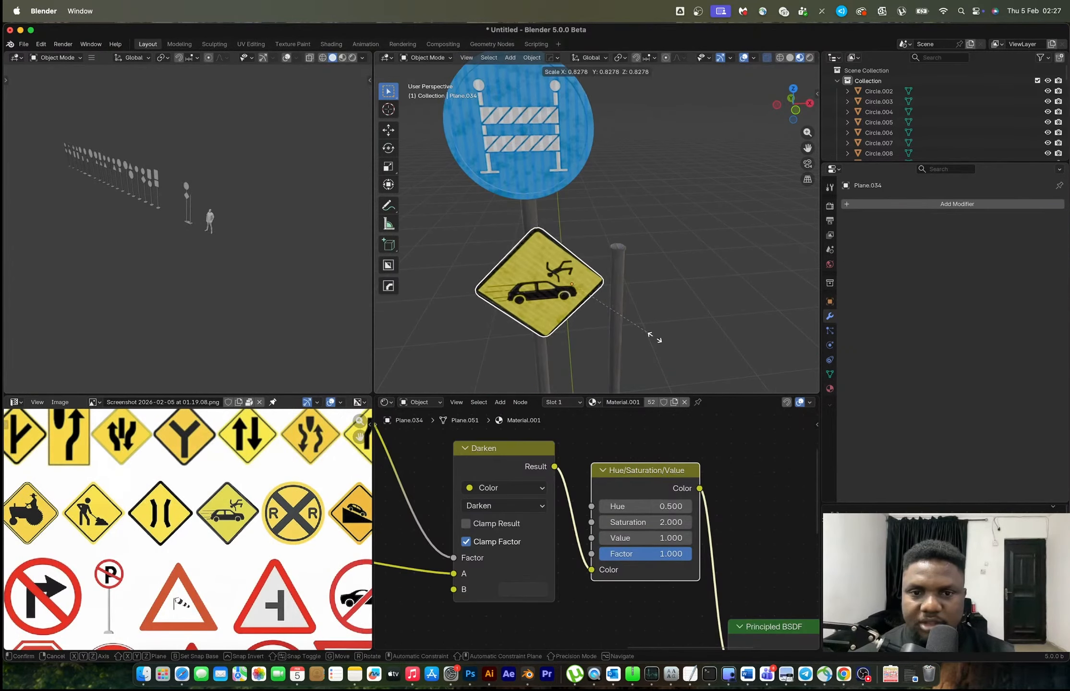
right_click(657, 336)
right_click(561, 303)
click(653, 320)
key(s)
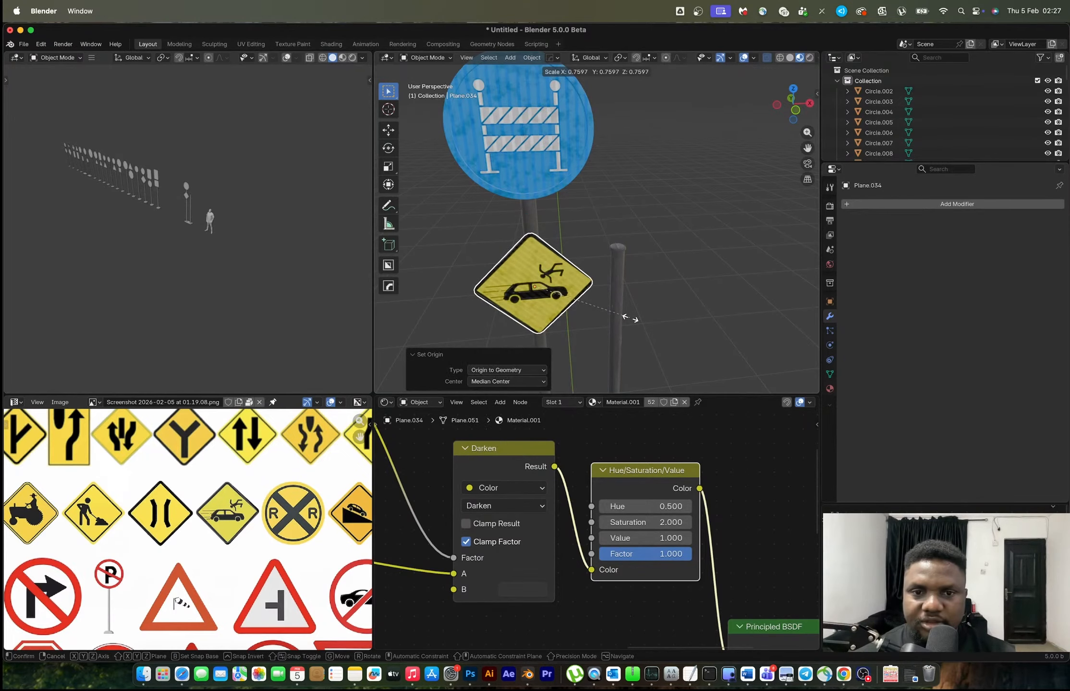
click(634, 266)
Step: Place a copy of the row's triangular sign plate on the shorter pole's top, scale it by 0.566 and adjust its height
scroll(627, 255, down, 4)
shift+middle_drag(627, 254, 687, 208)
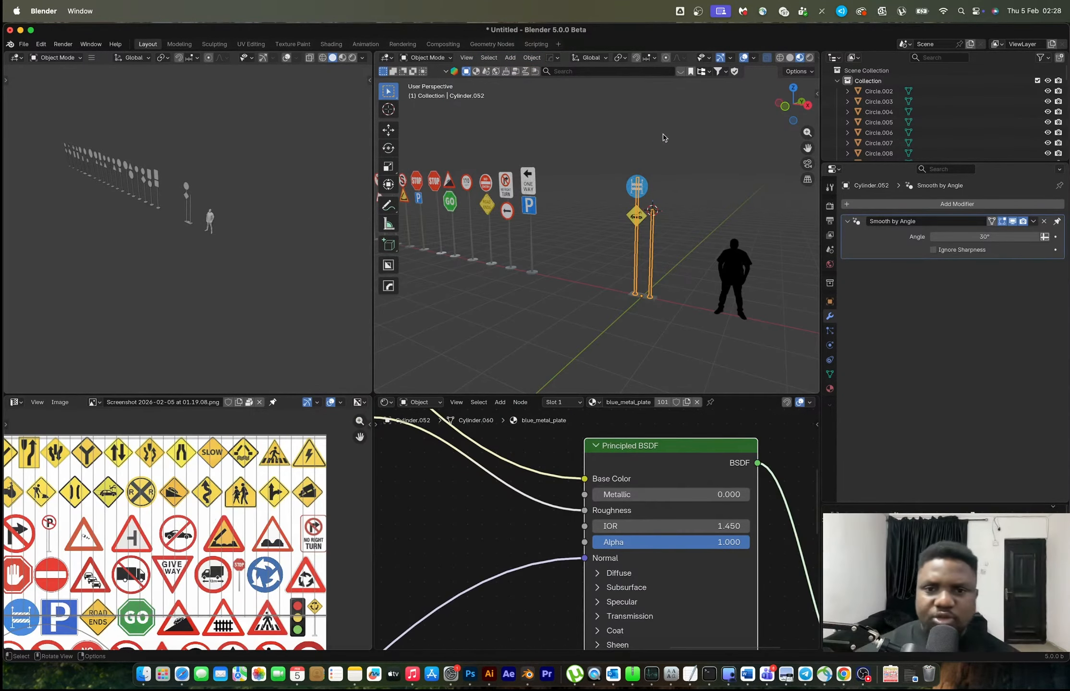
scroll(664, 185, up, 4)
scroll(649, 209, down, 5)
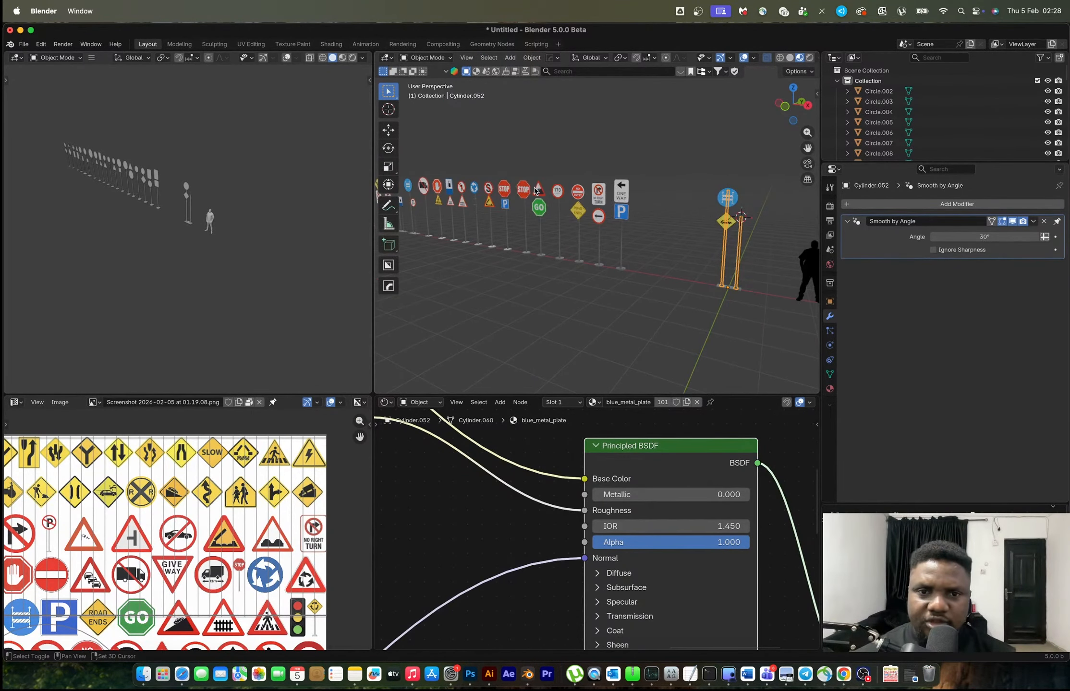
click(537, 191)
key(shift+s)
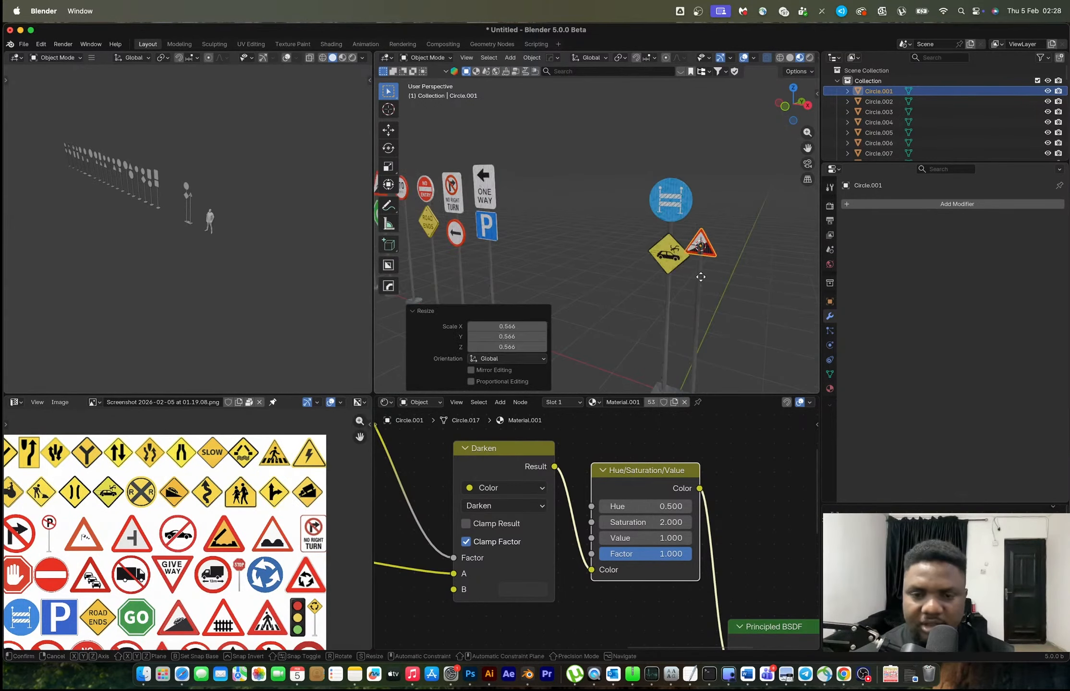
key(g)
key(z)
click(704, 270)
Step: Move the small triangular plate's UVs toward the yellow lightning-bolt triangle in the sign sheet
key(Tab)
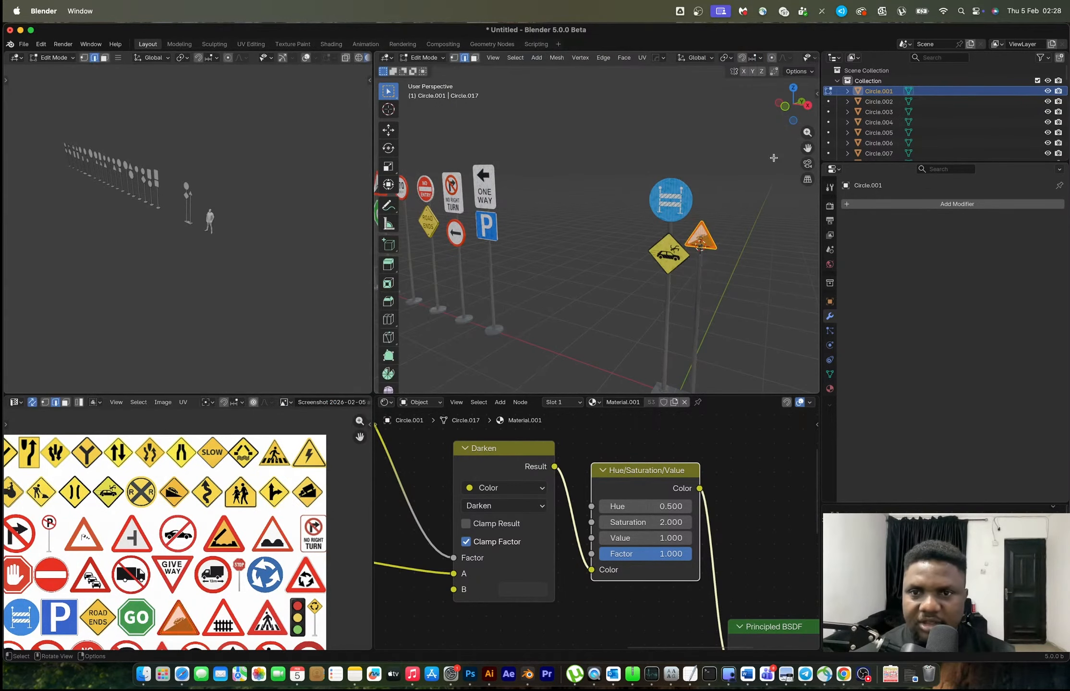
click(785, 106)
scroll(218, 581, up, 1)
scroll(217, 581, down, 2)
key(g)
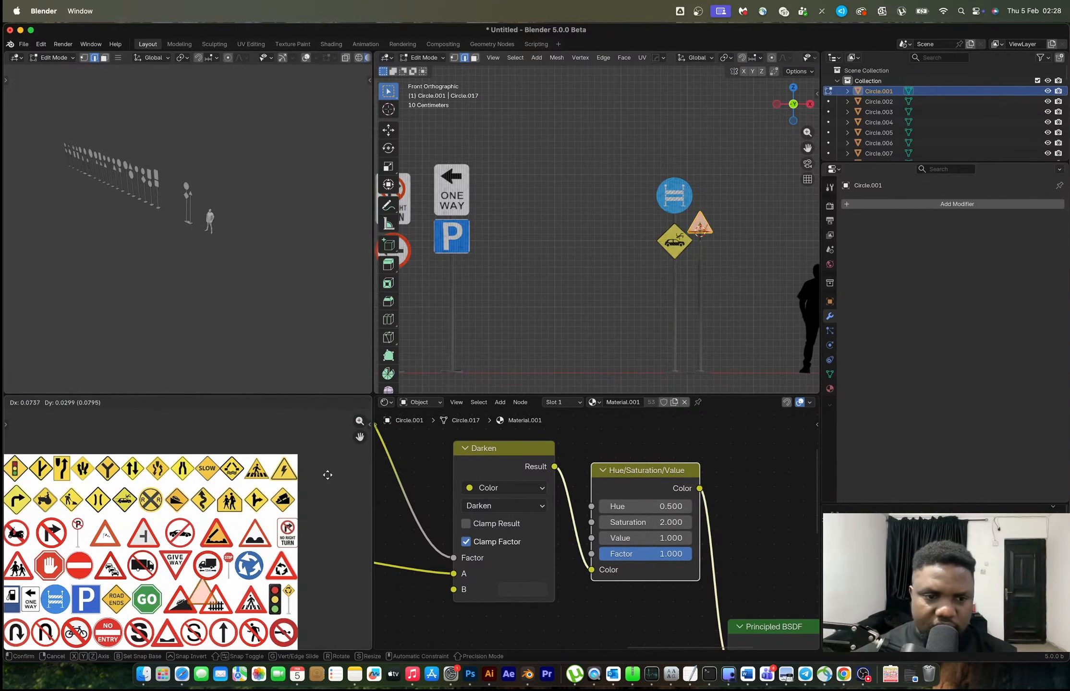
click(301, 429)
Step: Scale and reposition the triangular plate's UVs to fit the outline of the yellow lightning-bolt sign
scroll(236, 502, up, 4)
middle_drag(236, 501, 147, 598)
key(s)
click(290, 557)
key(g)
click(286, 559)
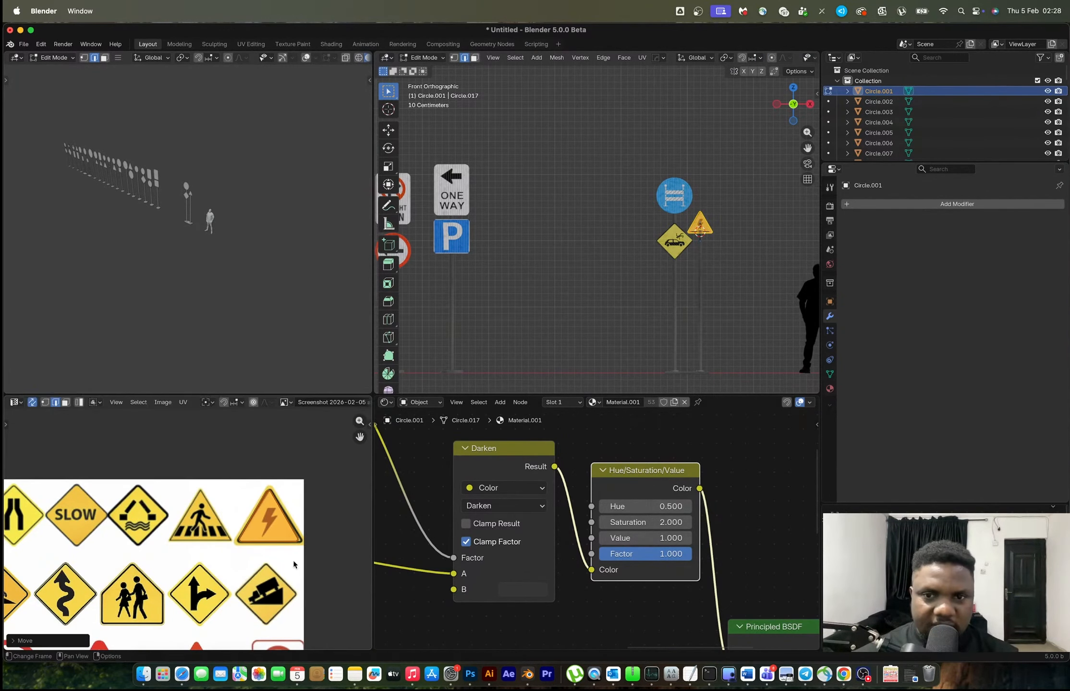
key(s)
click(294, 562)
key(Tab)
Step: Examine how the lightning-bolt texture fits the triangular plate in the front view and the UV layout
scroll(711, 240, up, 3)
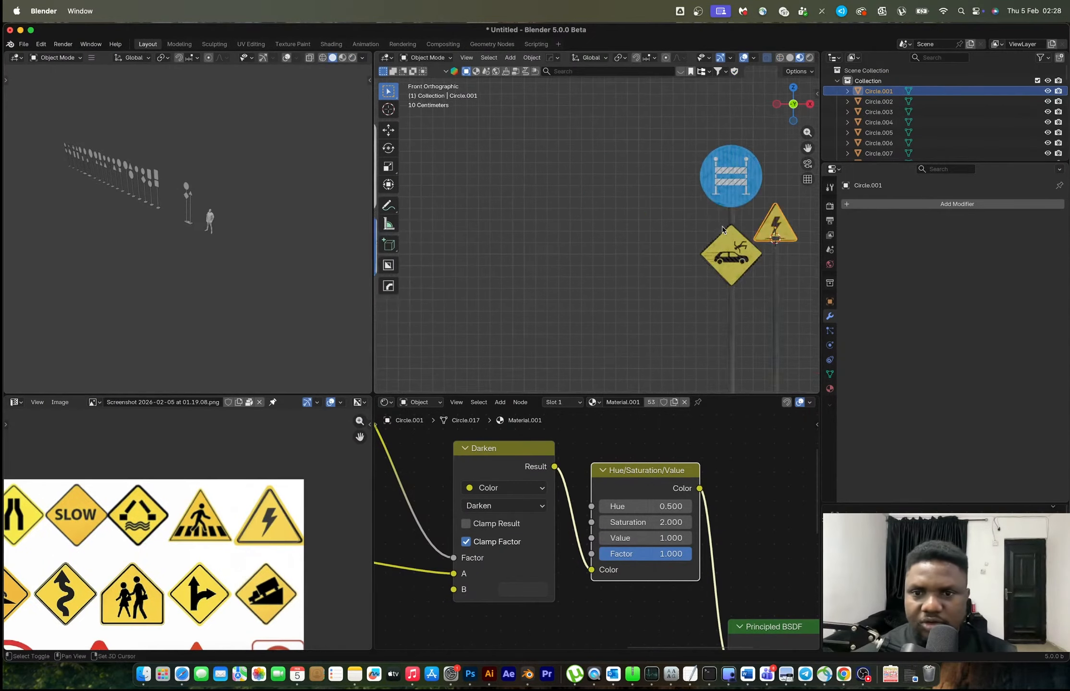
scroll(578, 251, up, 3)
shift+middle_drag(773, 236, 603, 245)
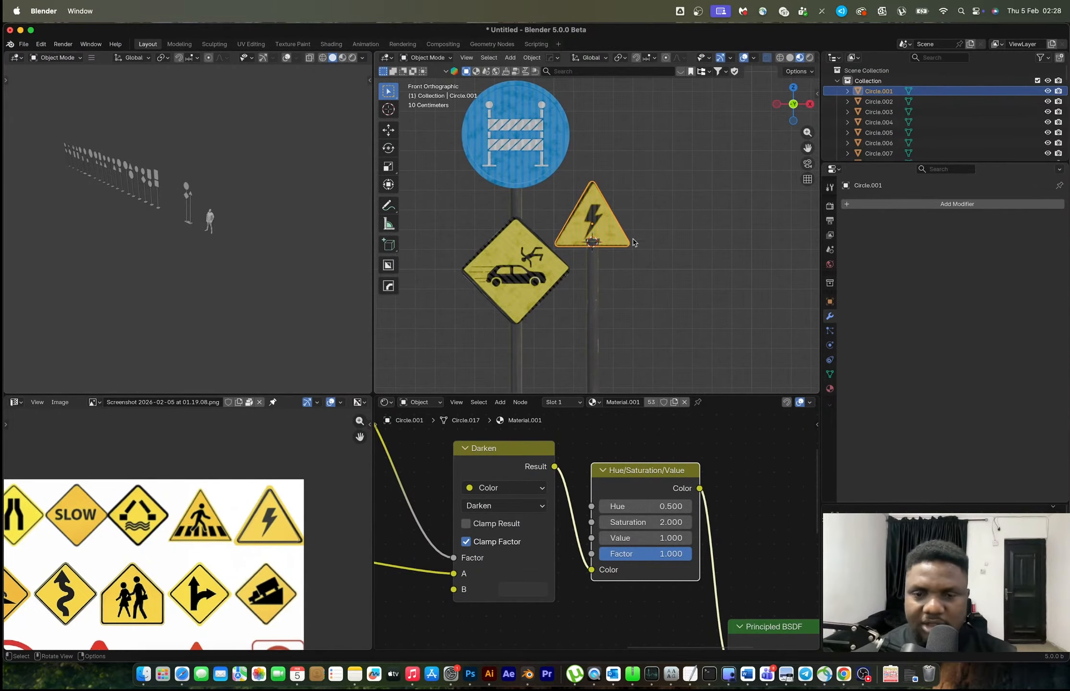
key(Tab)
scroll(636, 241, up, 2)
key(Tab)
key(Tab)
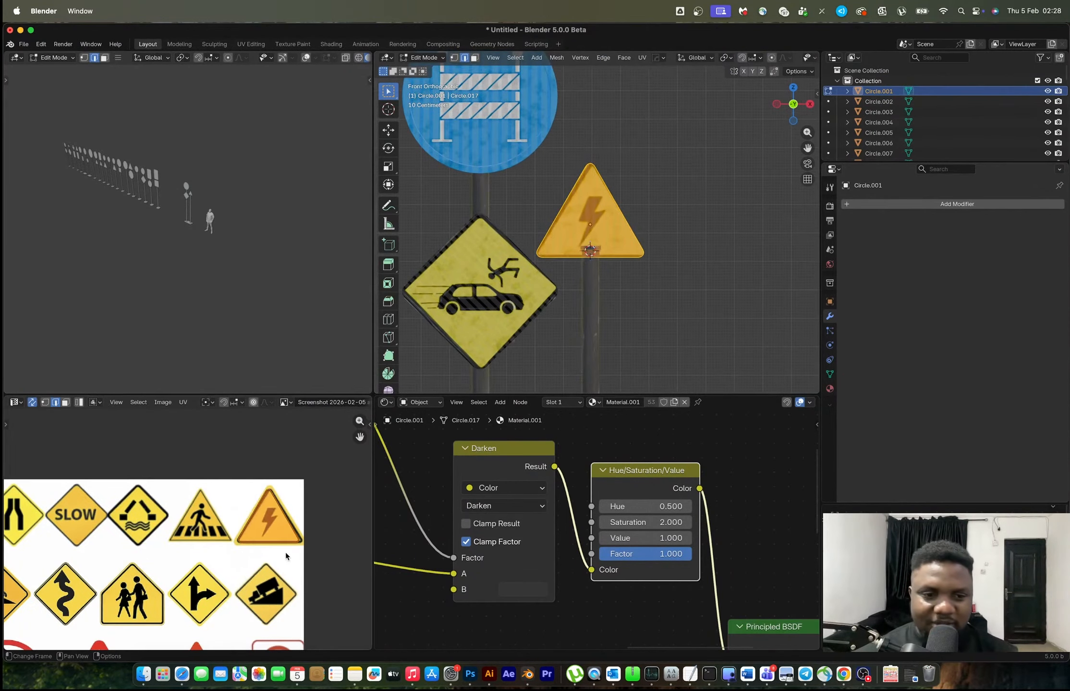
scroll(286, 556, up, 4)
Step: Move the lightning-bolt plate along Y to line it up with the shorter pole
key(Tab)
key(g)
key(y)
middle_drag(552, 268, 594, 230)
click(536, 256)
click(548, 258)
key(Tab)
key(Tab)
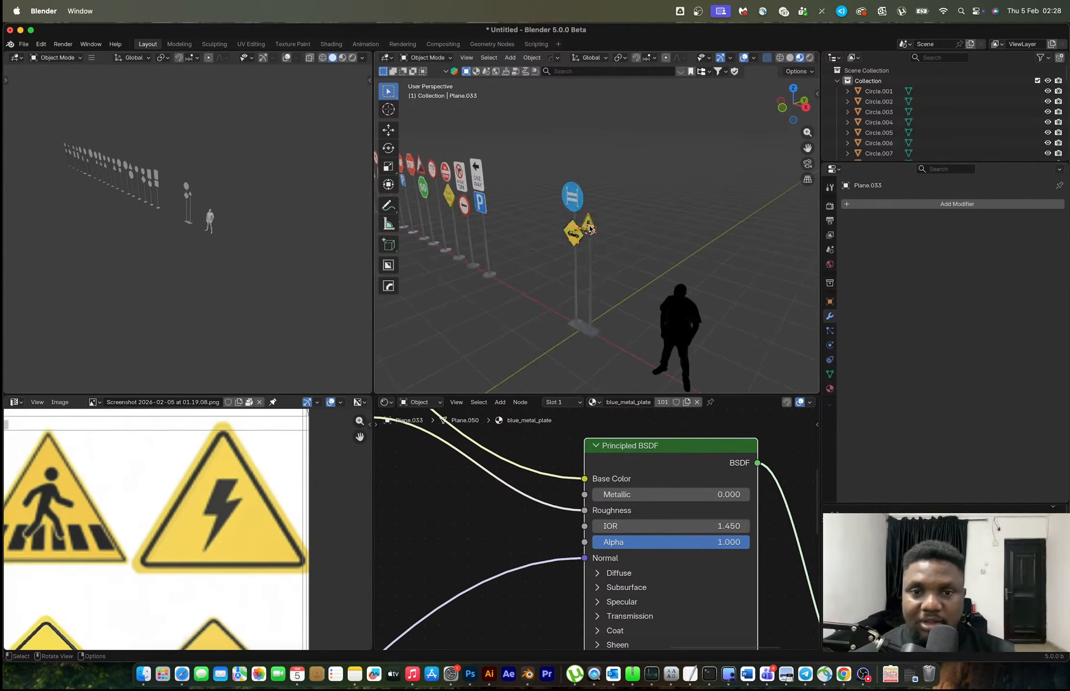
Step: Select the complete double-pole sign and move it along X toward the row of finished signs
scroll(581, 231, down, 3)
drag(561, 189, 605, 257)
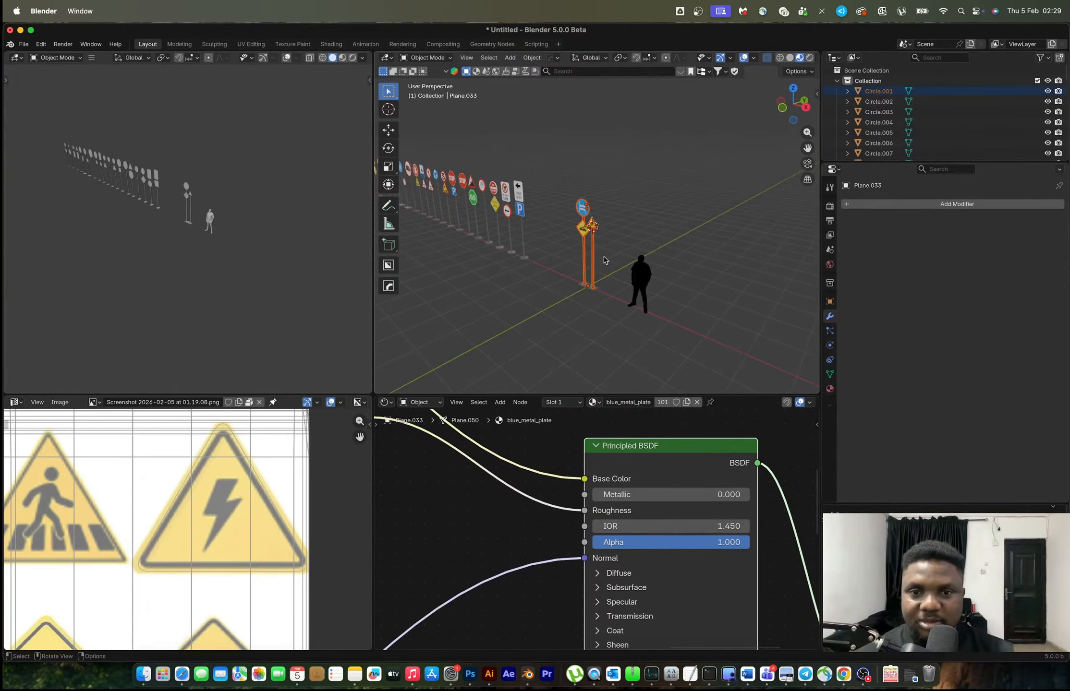
middle_drag(604, 260, 685, 243)
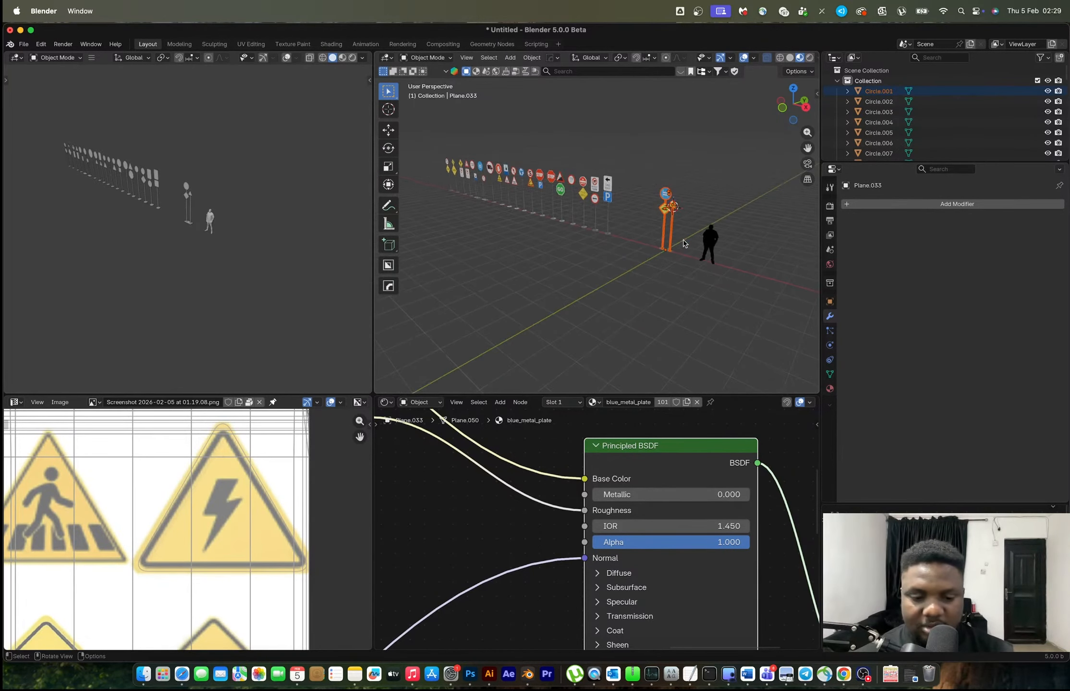
key(g)
key(x)
click(447, 224)
shift+middle_drag(518, 207, 673, 240)
scroll(675, 225, up, 3)
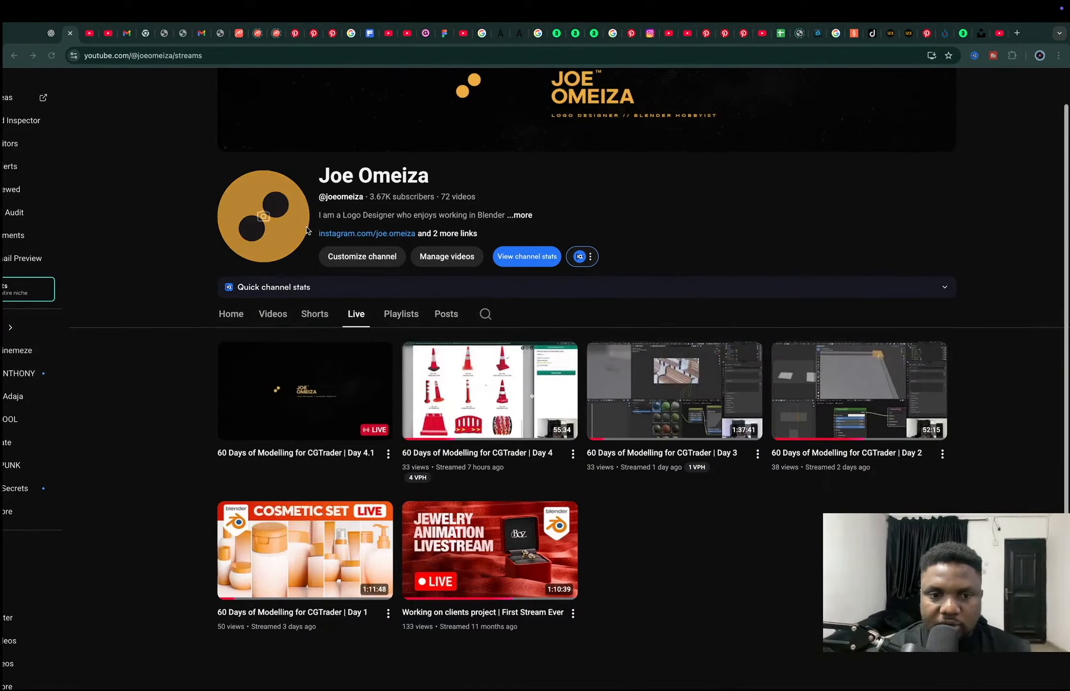
Step: Switch from the browser to OBS
key(super+Tab)
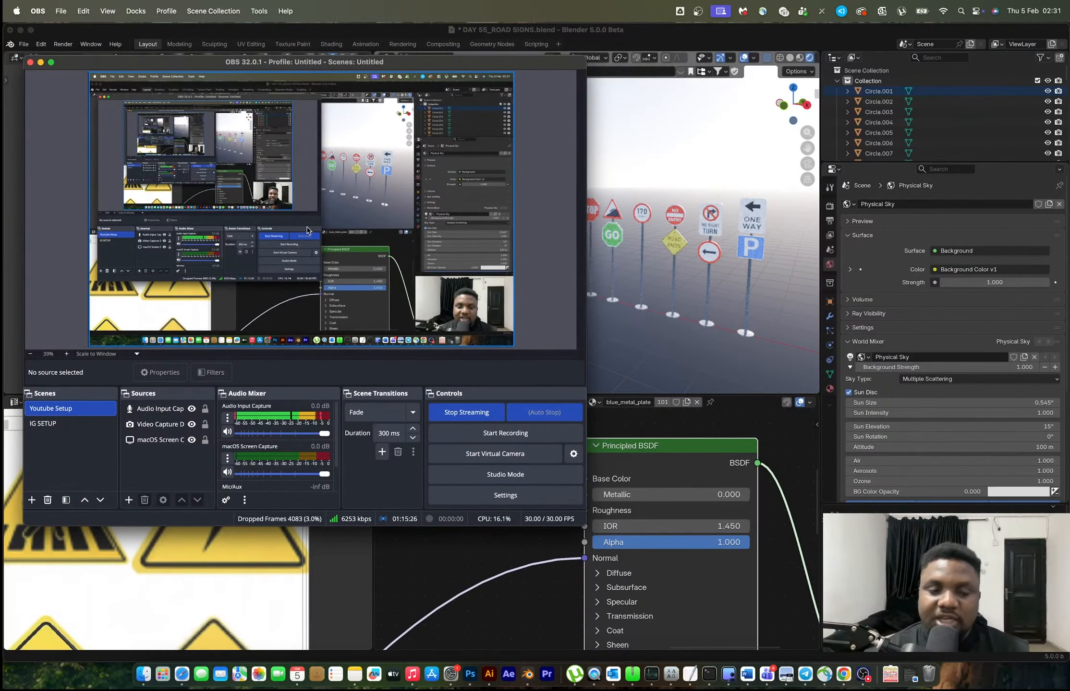